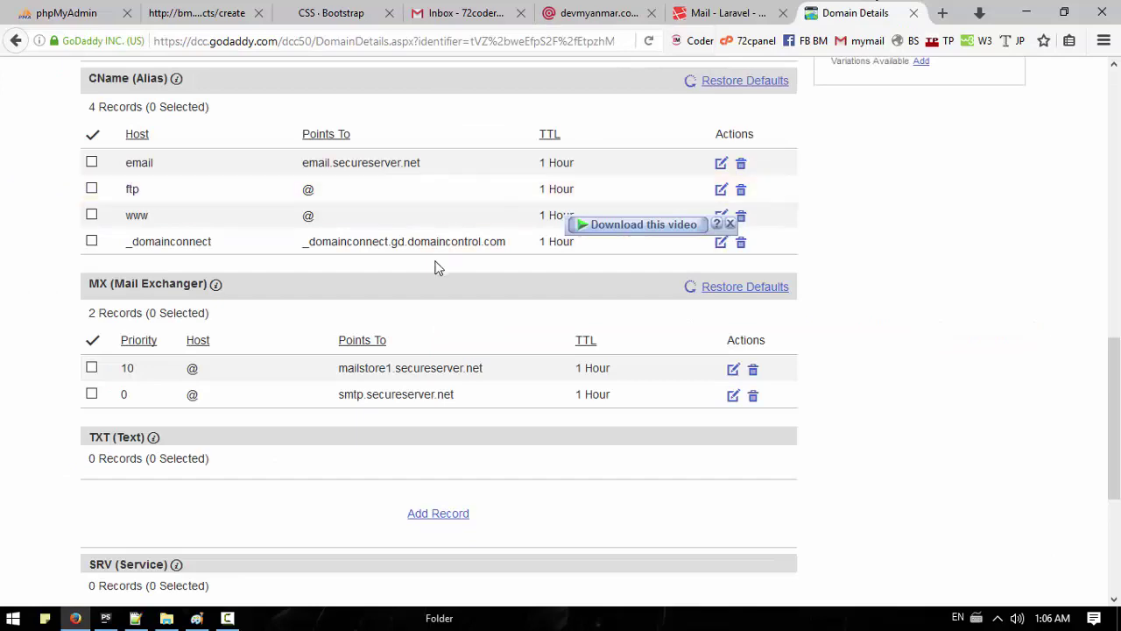
Step: Go back to GoDaddy's list of all domains
{"action": "scroll", "coordinate": [435, 271], "scroll_direction": "up", "scroll_amount": 6}
{"action": "scroll", "coordinate": [391, 185], "scroll_direction": "up", "scroll_amount": 3}
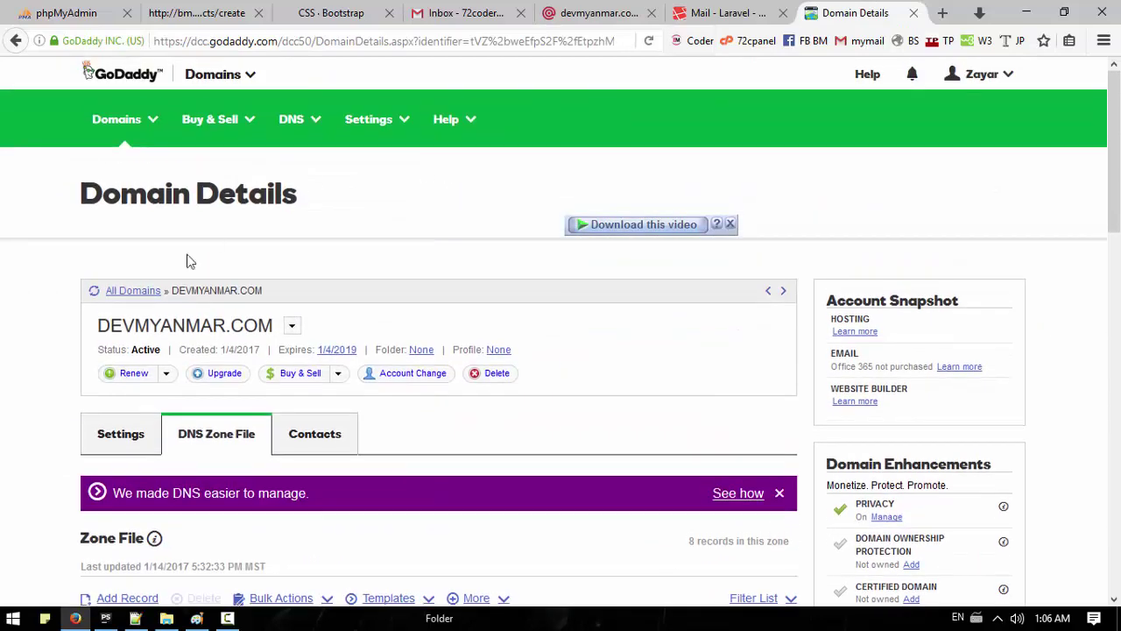
{"action": "left_click", "coordinate": [134, 294]}
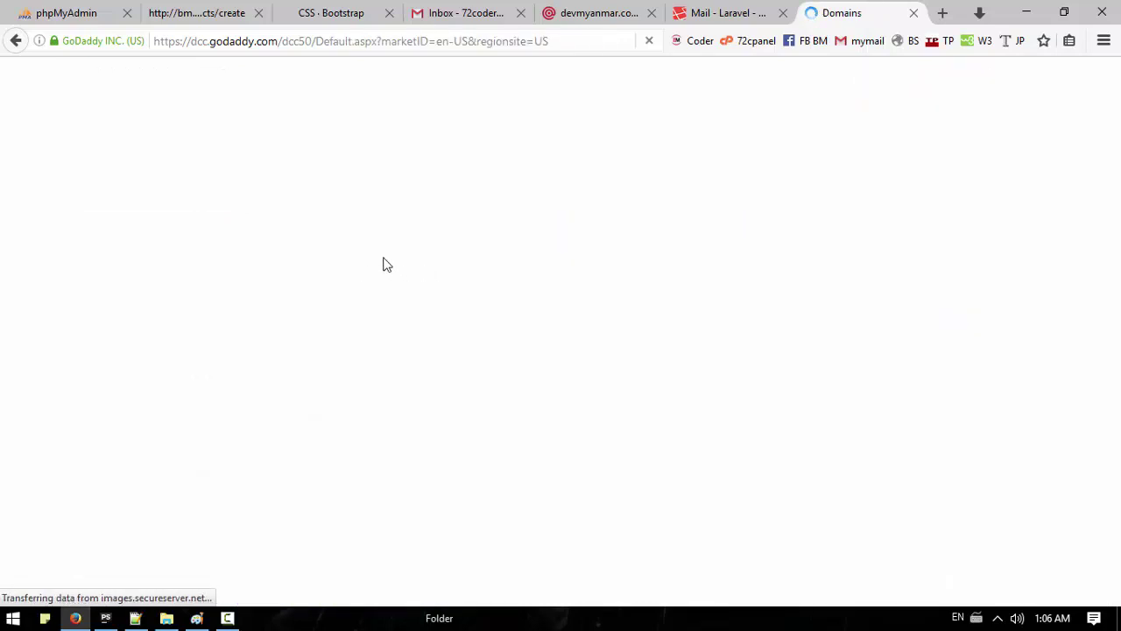
{"action": "scroll", "coordinate": [176, 316], "scroll_direction": "down", "scroll_amount": 5}
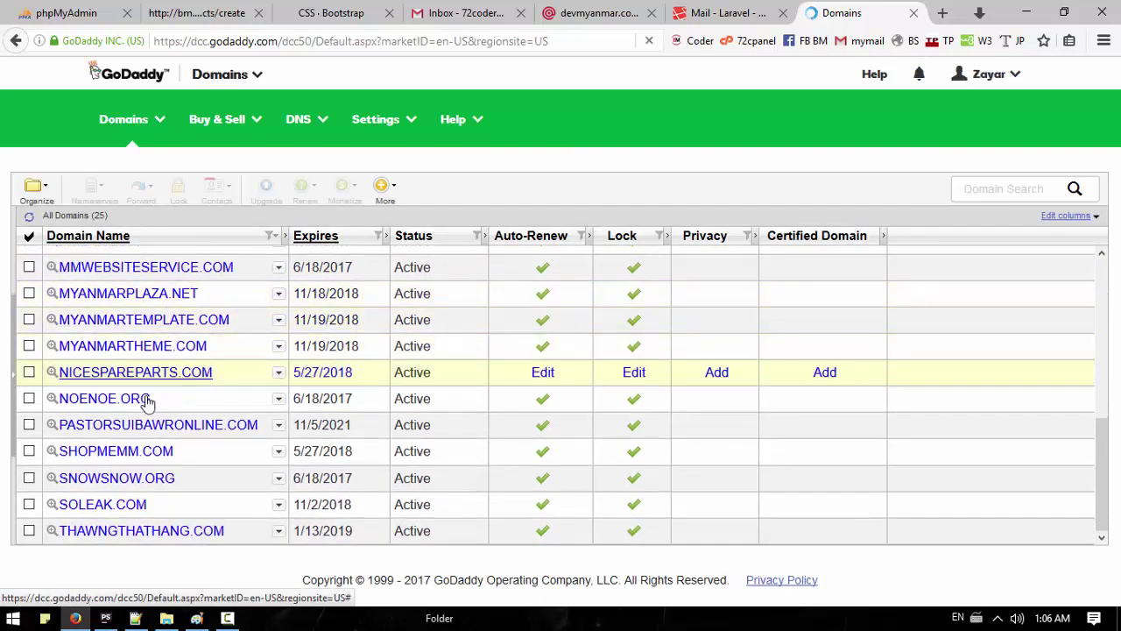
{"action": "scroll", "coordinate": [144, 460], "scroll_direction": "up", "scroll_amount": 5}
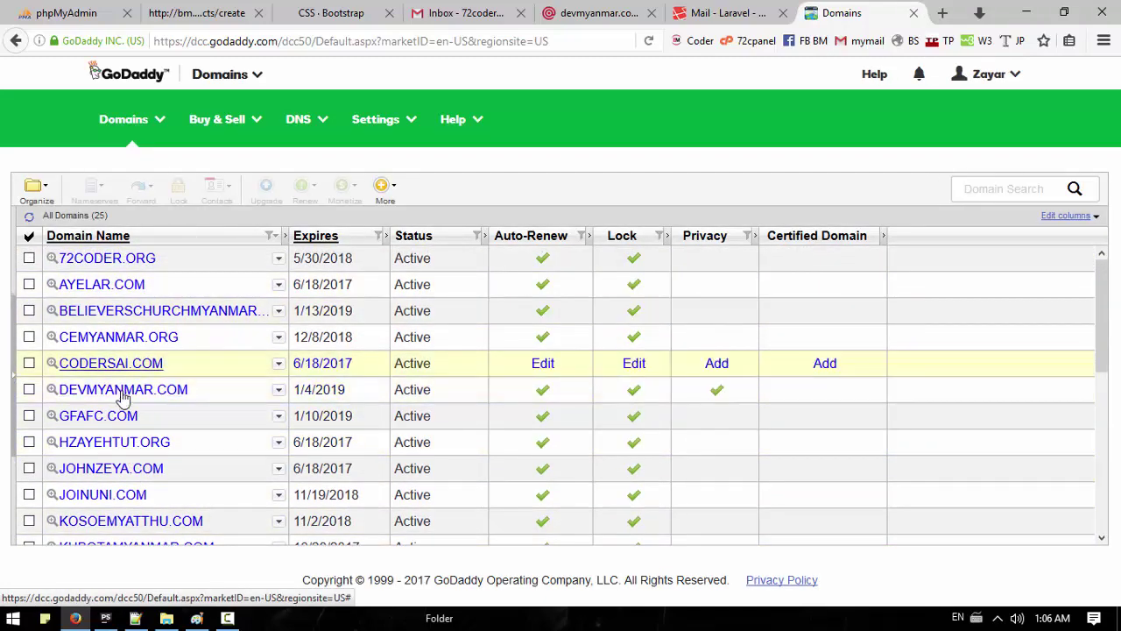
{"action": "scroll", "coordinate": [145, 333], "scroll_direction": "down", "scroll_amount": 3}
{"action": "scroll", "coordinate": [141, 350], "scroll_direction": "down", "scroll_amount": 2}
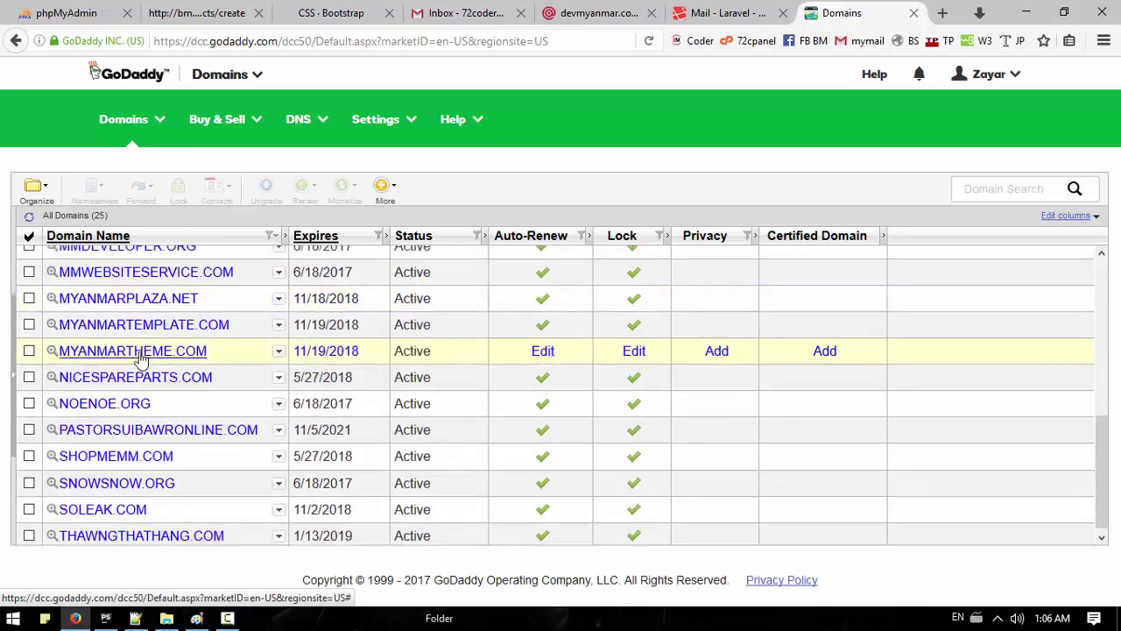
{"action": "scroll", "coordinate": [140, 355], "scroll_direction": "up", "scroll_amount": 5}
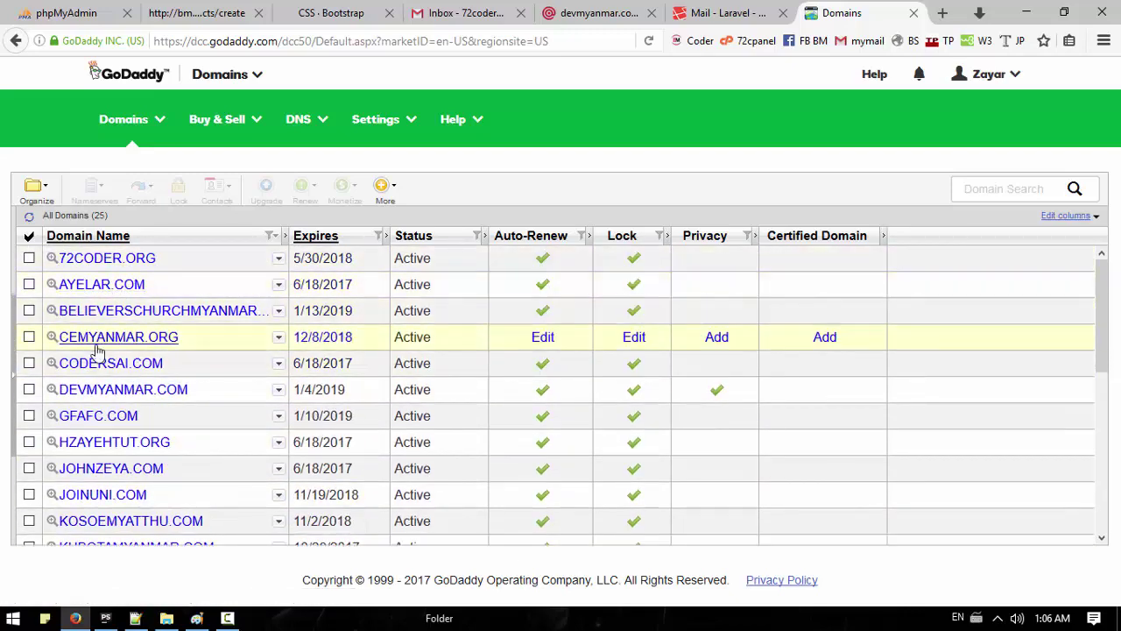
Step: Show the DNS zone file records for DEVMYANMAR.COM, then bring up Mailgun's DNS records page
{"action": "left_click", "coordinate": [119, 394]}
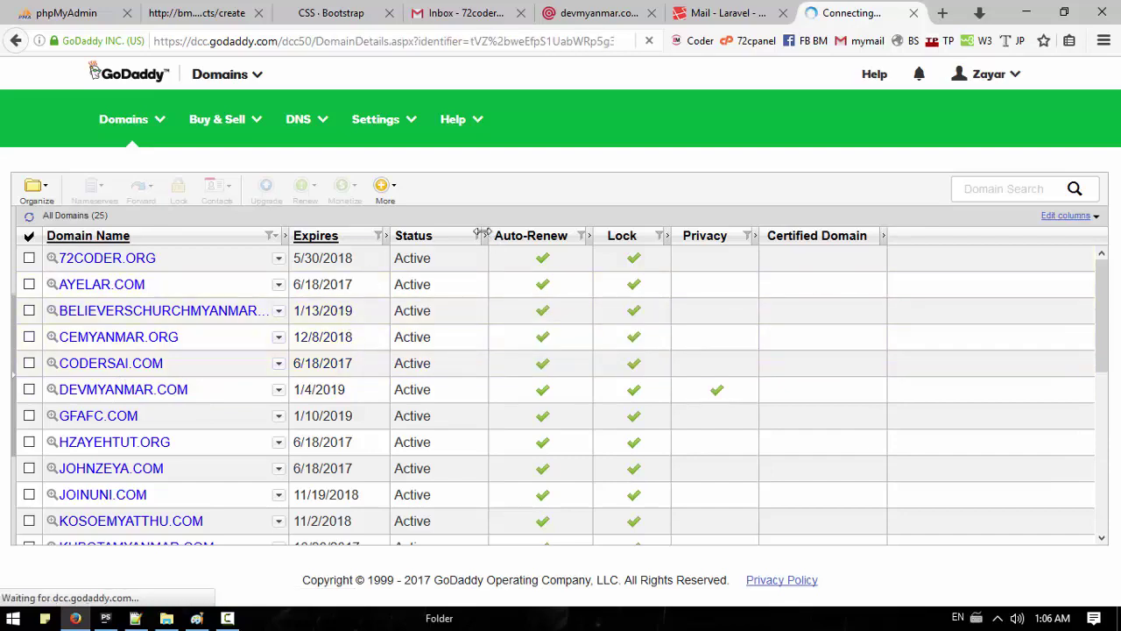
{"action": "scroll", "coordinate": [262, 333], "scroll_direction": "down", "scroll_amount": 3}
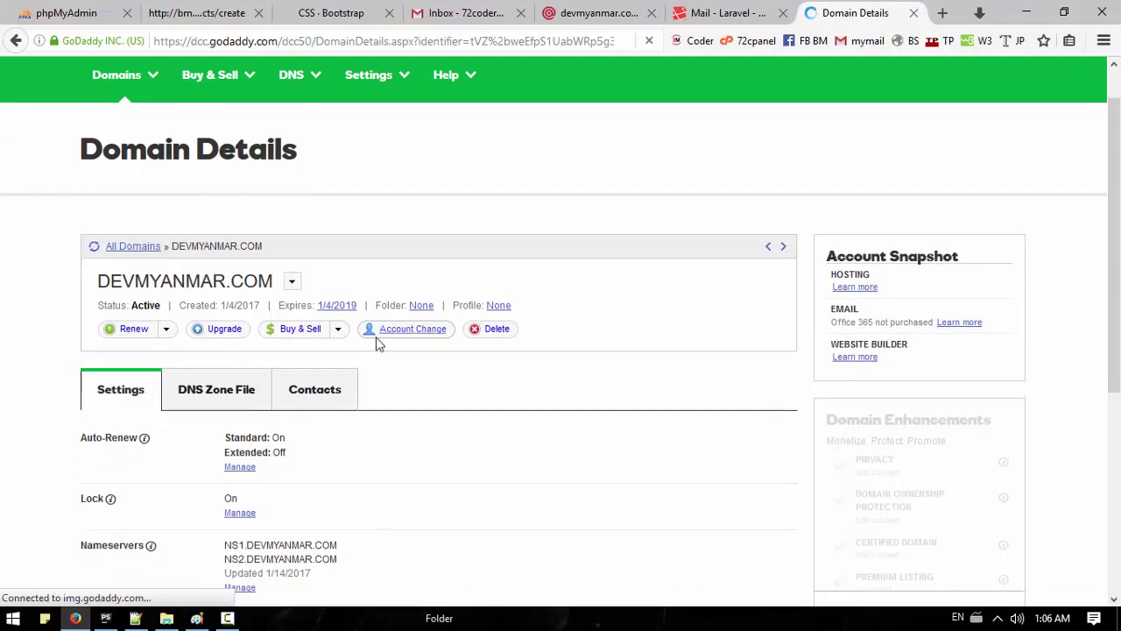
{"action": "left_click", "coordinate": [222, 318]}
{"action": "scroll", "coordinate": [544, 333], "scroll_direction": "down", "scroll_amount": 1}
{"action": "scroll", "coordinate": [566, 322], "scroll_direction": "down", "scroll_amount": 8}
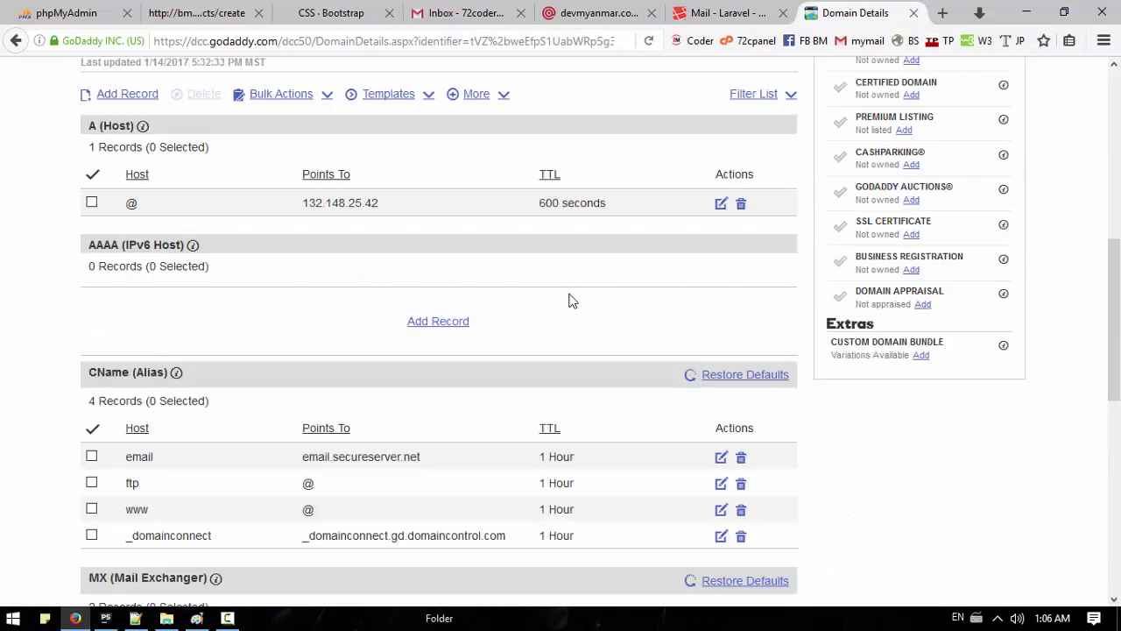
{"action": "scroll", "coordinate": [550, 335], "scroll_direction": "up", "scroll_amount": 3}
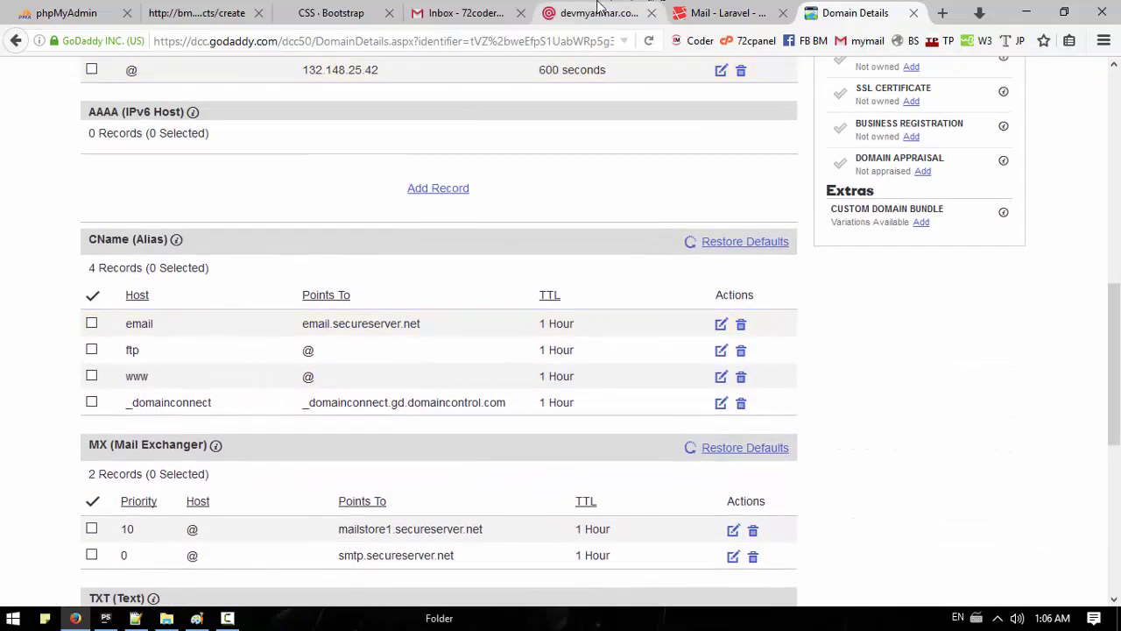
{"action": "left_click", "coordinate": [599, 12]}
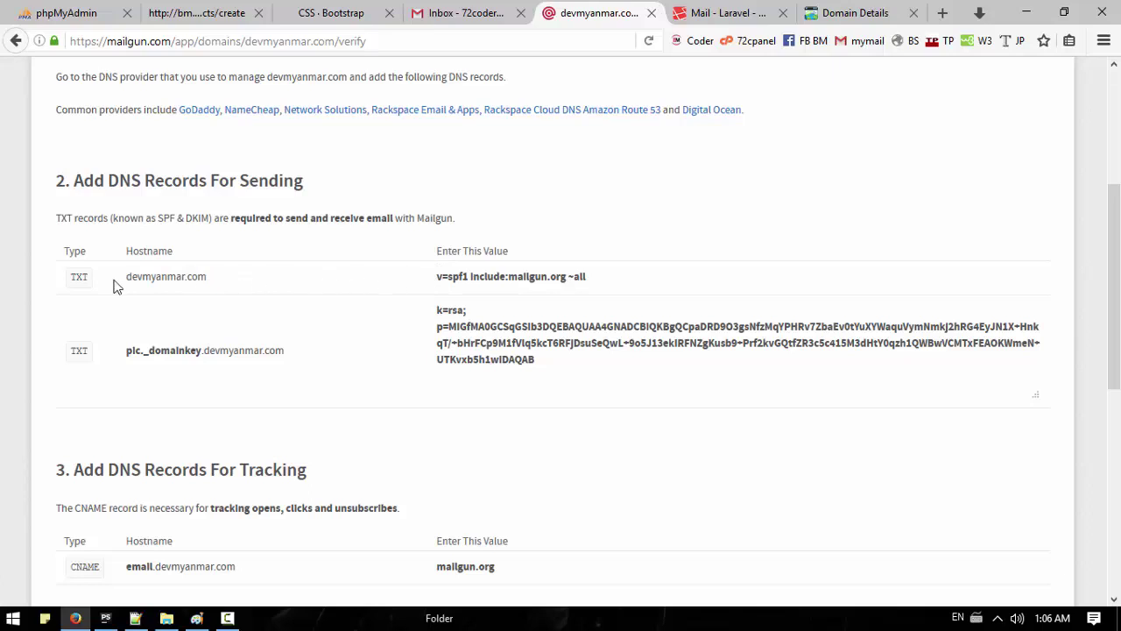
Step: Copy Mailgun's SPF value v=spf1 include:mailgun.org ~all and return to the GoDaddy zone file
{"action": "triple_click", "coordinate": [440, 282]}
{"action": "key", "text": "ctrl+c"}
{"action": "left_click_drag", "start_coordinate": [440, 283], "coordinate": [608, 285]}
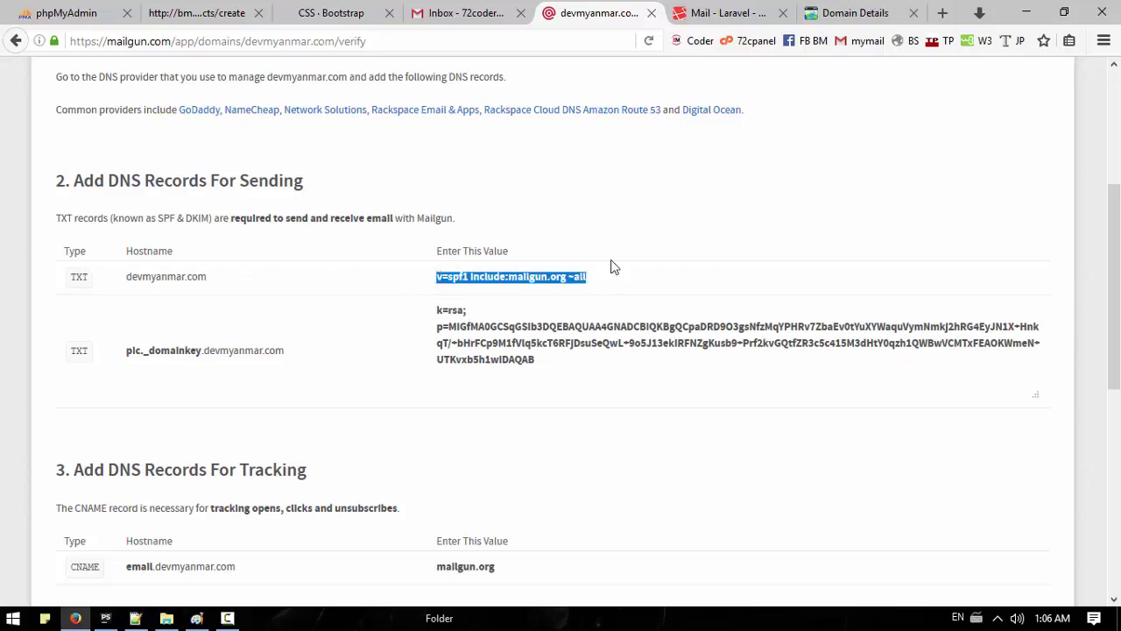
{"action": "left_click", "coordinate": [832, 13]}
{"action": "scroll", "coordinate": [353, 358], "scroll_direction": "down", "scroll_amount": 3}
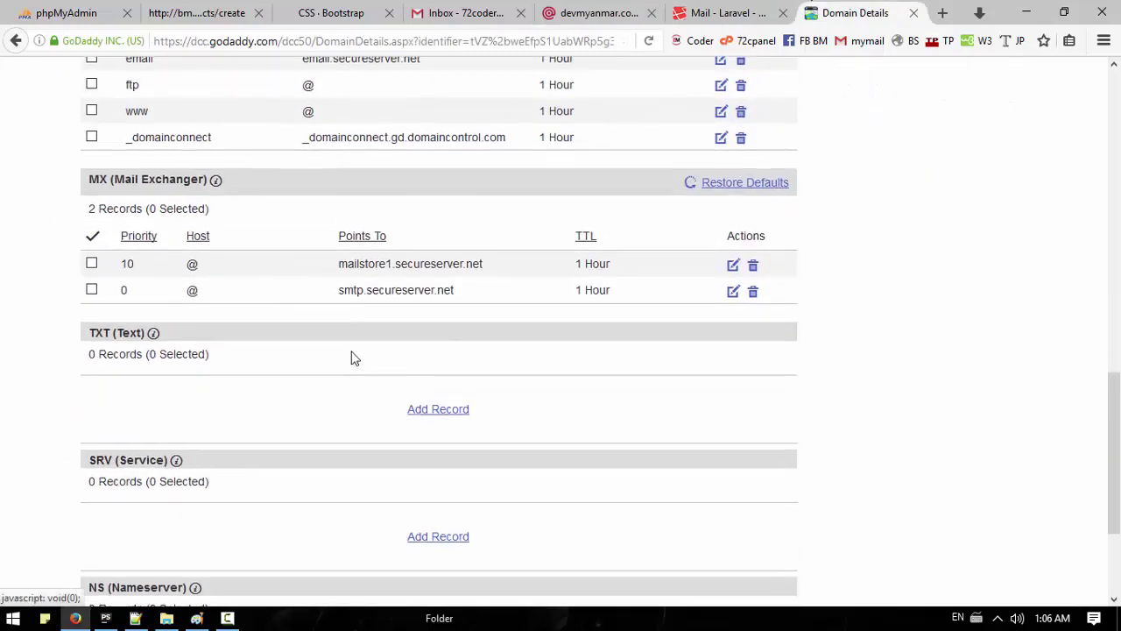
{"action": "scroll", "coordinate": [353, 359], "scroll_direction": "up", "scroll_amount": 6}
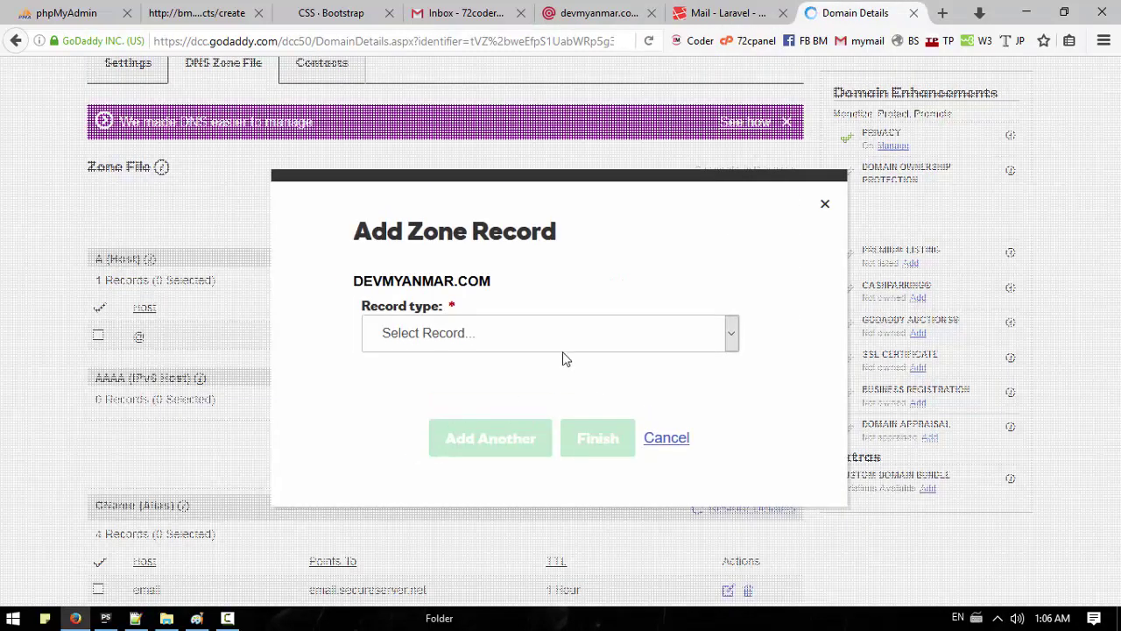
Step: Add a TXT record with host @ and the pasted SPF value, then save the zone
{"action": "left_click", "coordinate": [728, 339]}
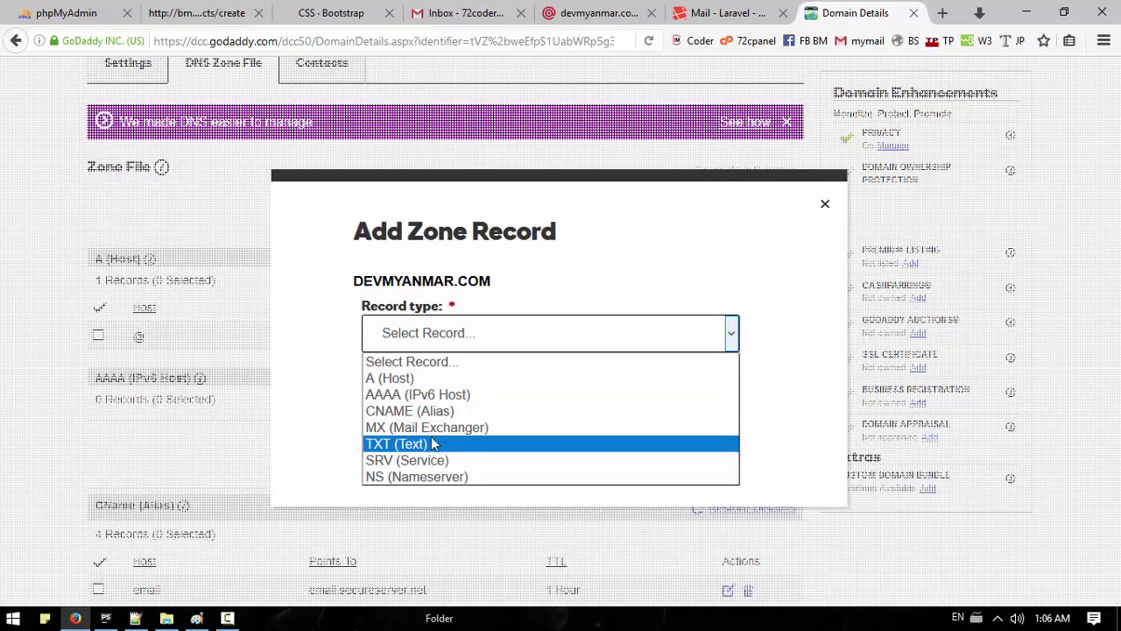
{"action": "left_click", "coordinate": [425, 443]}
{"action": "left_click", "coordinate": [491, 308]}
{"action": "type", "text": "@"}
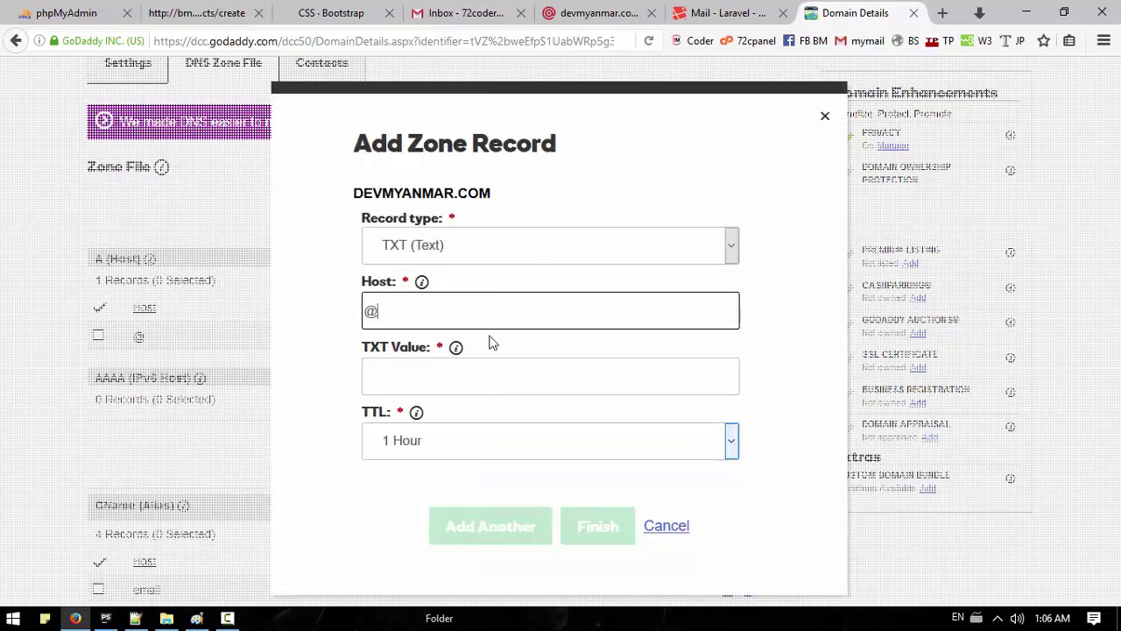
{"action": "left_click", "coordinate": [486, 383]}
{"action": "key", "text": "ctrl+v"}
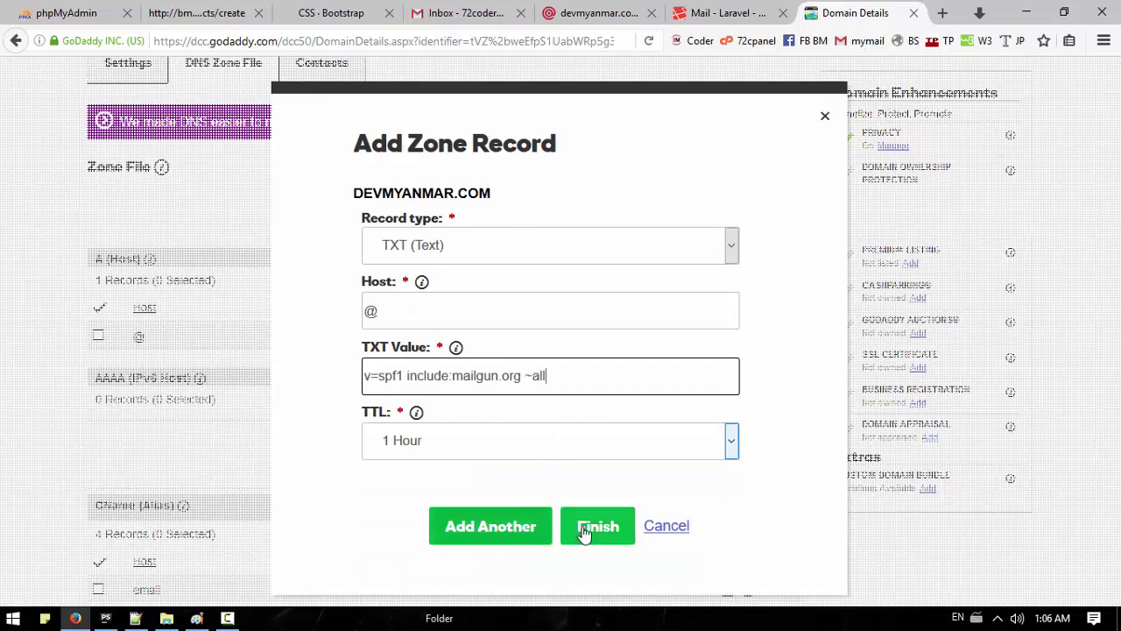
{"action": "left_click", "coordinate": [581, 528]}
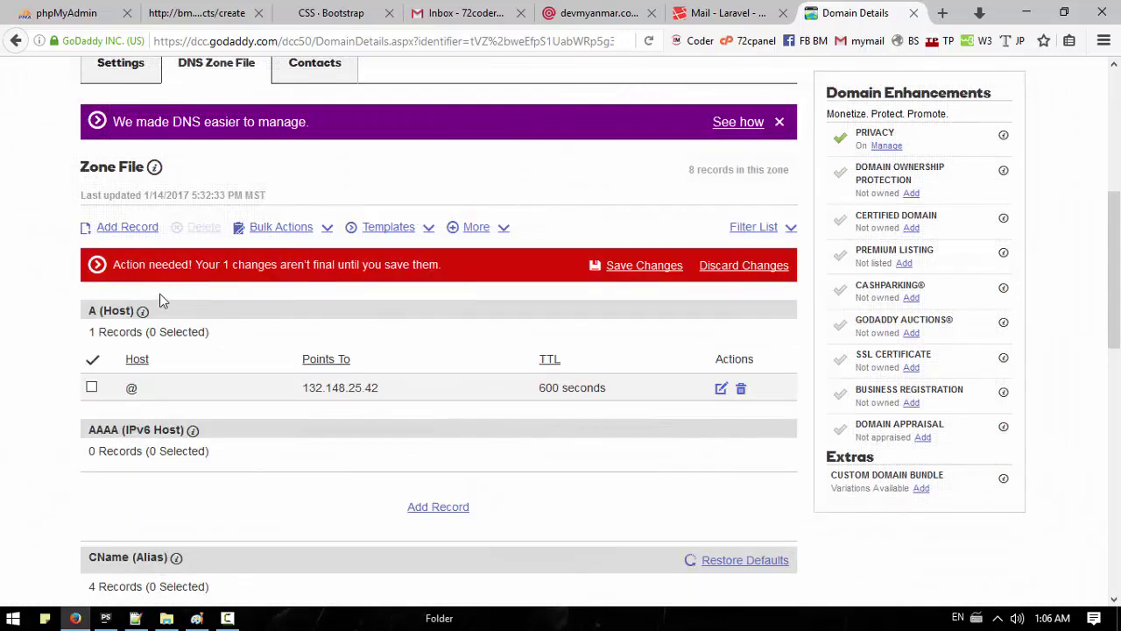
{"action": "left_click", "coordinate": [629, 268]}
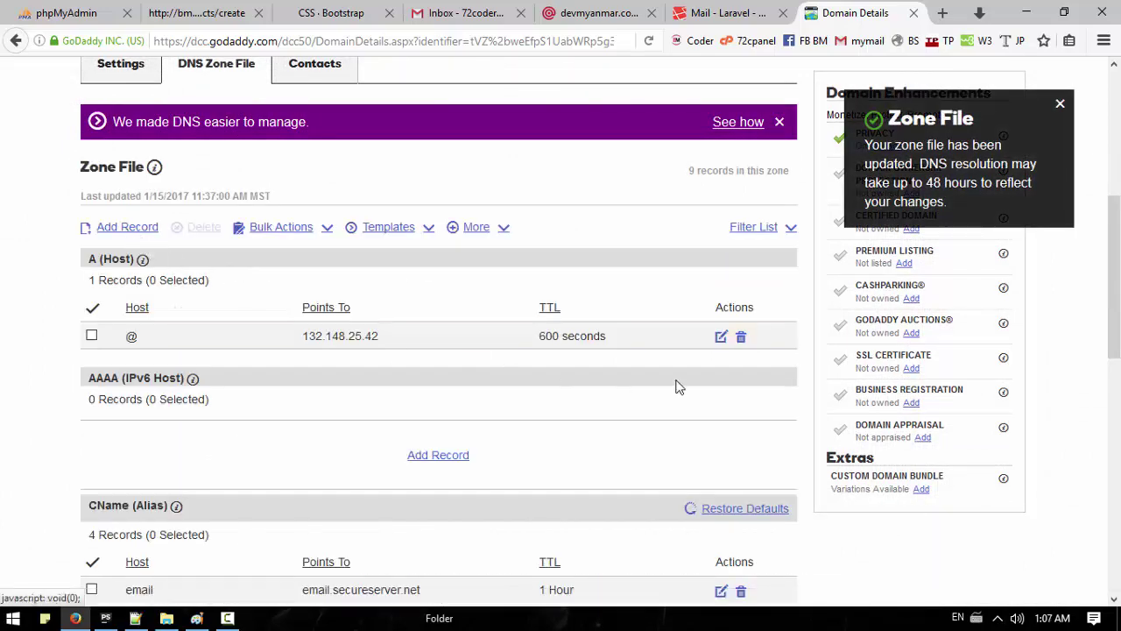
Step: Start a new TXT record with Mailgun's DKIM hostname pic._domainkey.devmyanmar.com as host
{"action": "left_click", "coordinate": [740, 338]}
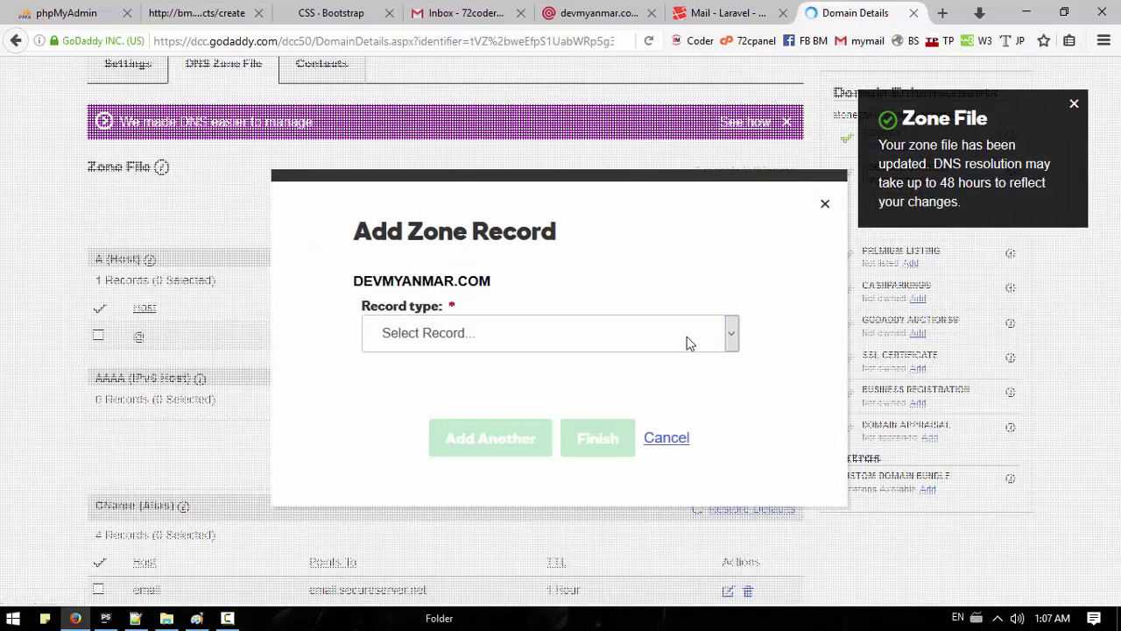
{"action": "left_click", "coordinate": [731, 333]}
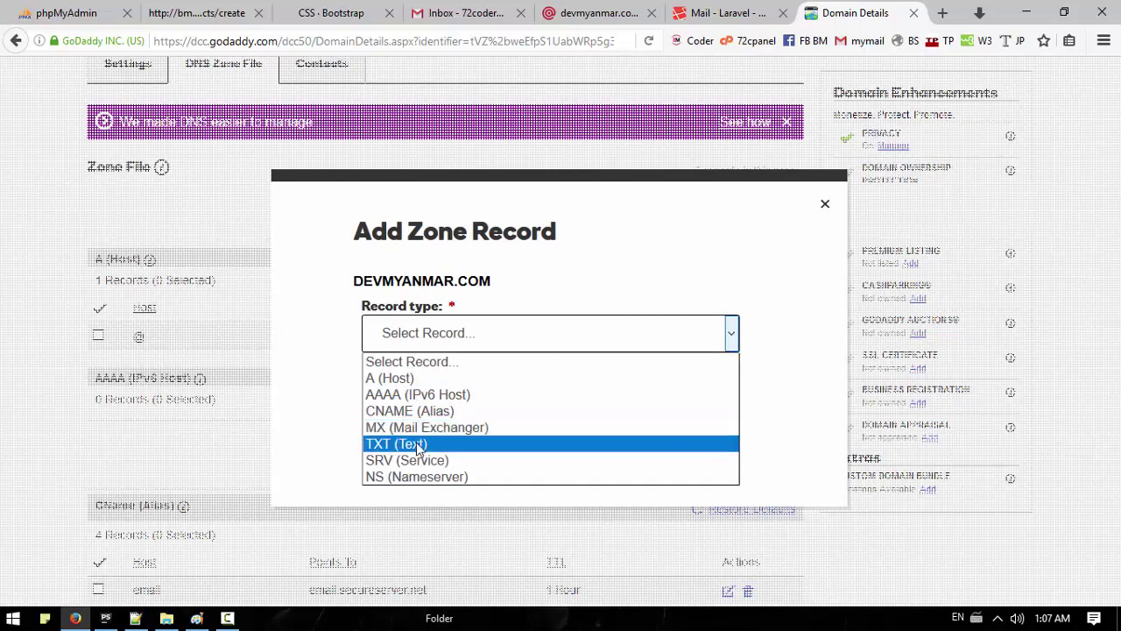
{"action": "left_click", "coordinate": [511, 441]}
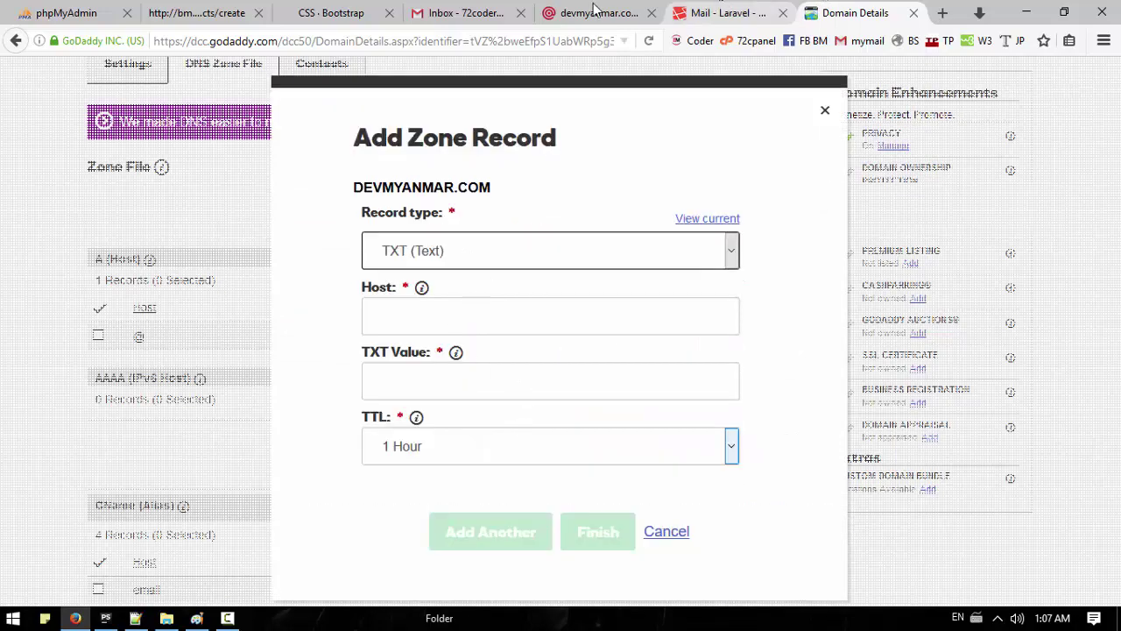
{"action": "left_click", "coordinate": [596, 13]}
{"action": "left_click_drag", "start_coordinate": [285, 350], "coordinate": [132, 349]}
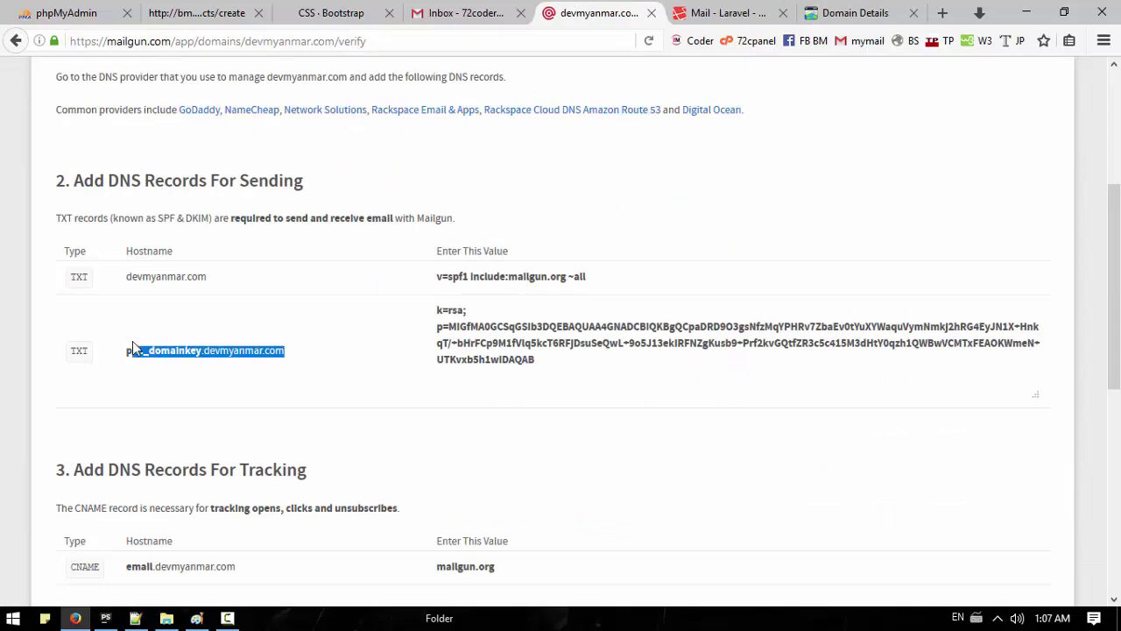
{"action": "left_click", "coordinate": [829, 9]}
{"action": "left_click", "coordinate": [486, 324]}
{"action": "type", "text": "pic._domainkey.devmyanmar.com"}
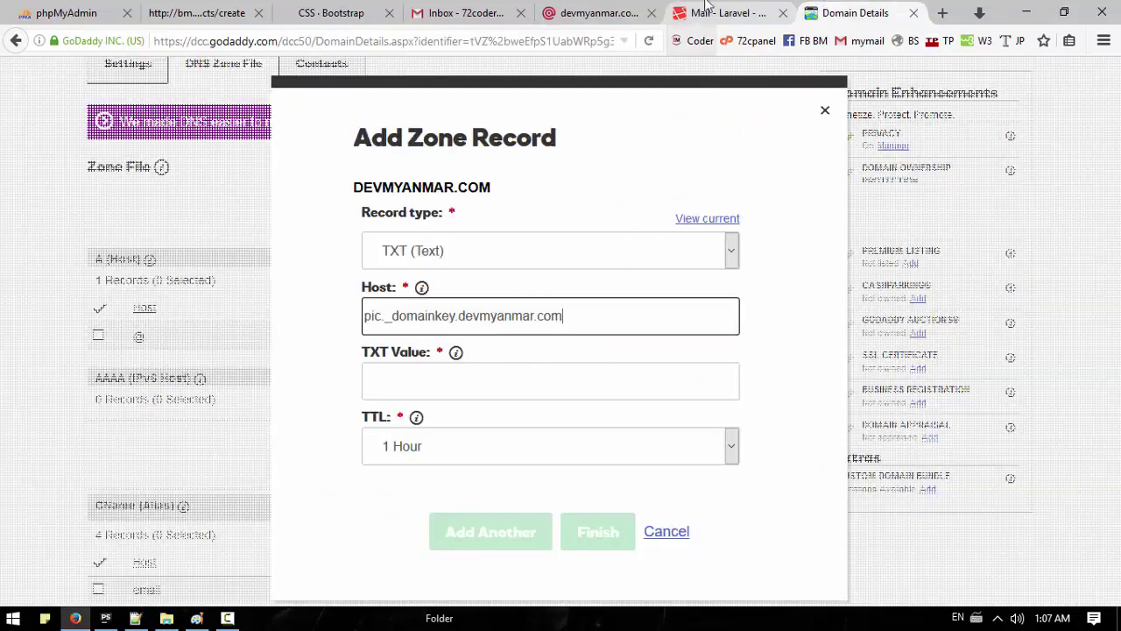
Step: Paste Mailgun's DKIM key as the record value, finish the record and save the zone
{"action": "left_click", "coordinate": [592, 12]}
{"action": "triple_click", "coordinate": [536, 359]}
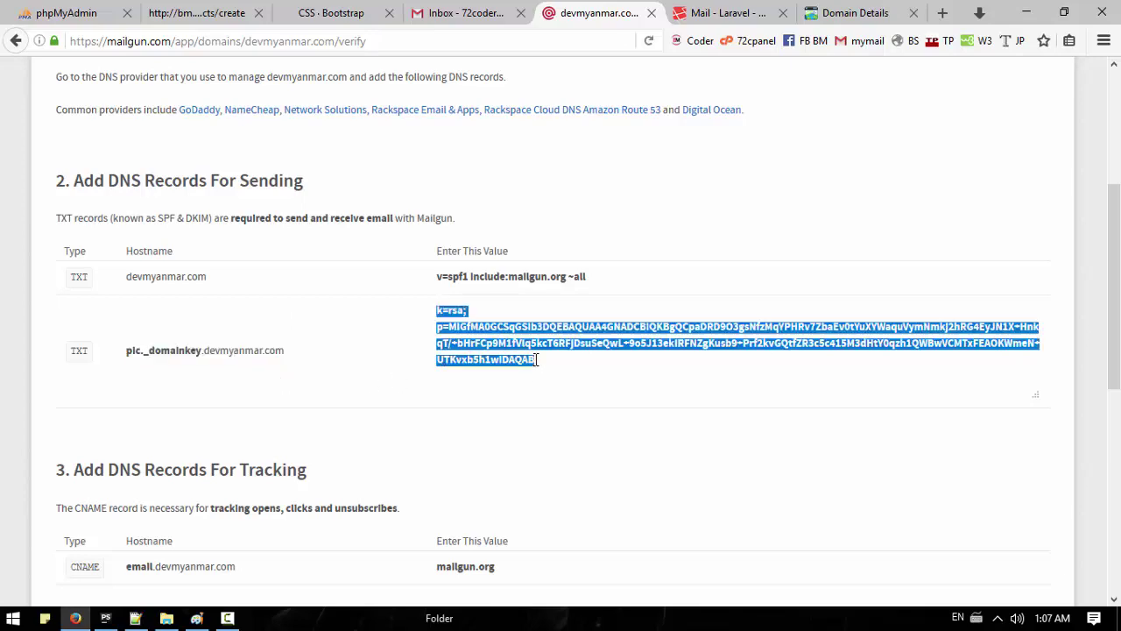
{"action": "left_click", "coordinate": [836, 11]}
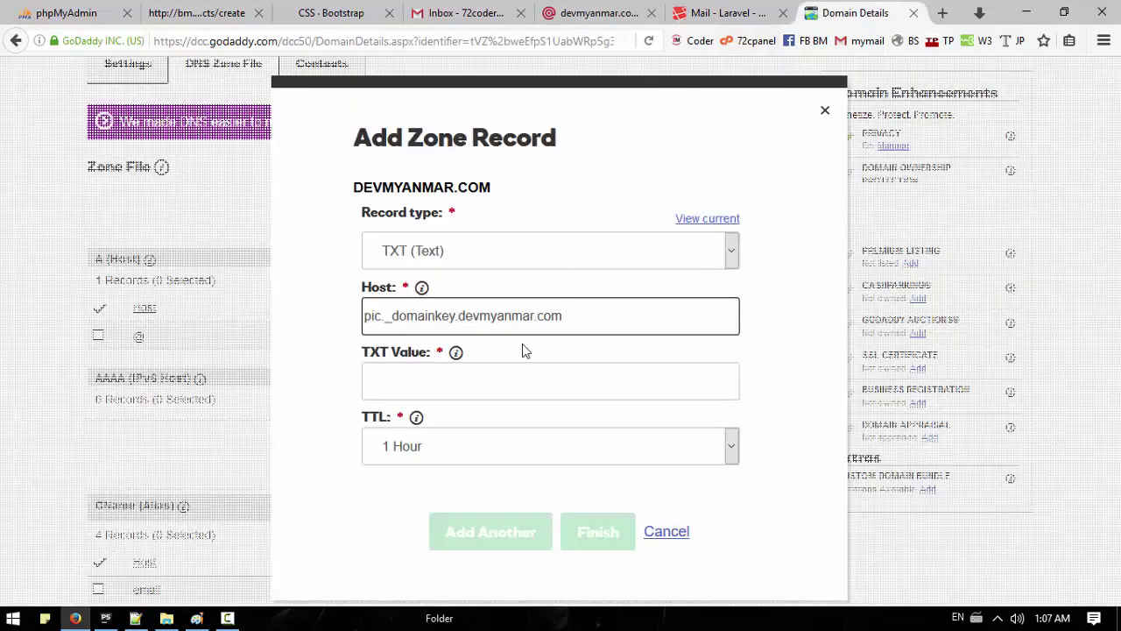
{"action": "left_click", "coordinate": [510, 383]}
{"action": "key", "text": "ctrl+v"}
{"action": "left_click", "coordinate": [606, 532]}
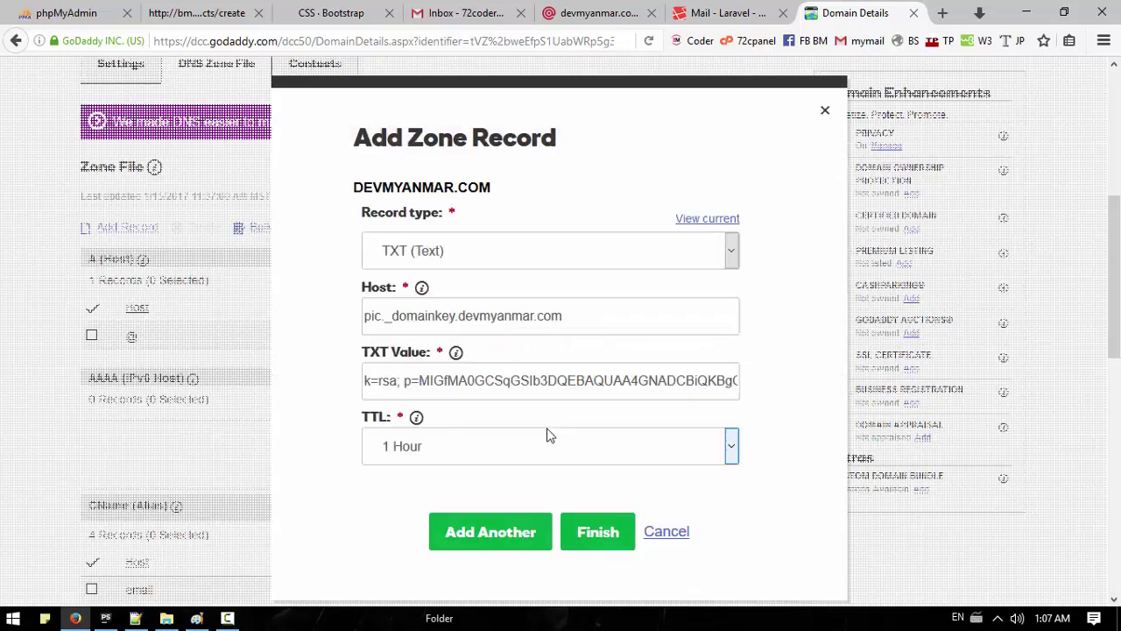
{"action": "left_click", "coordinate": [598, 531]}
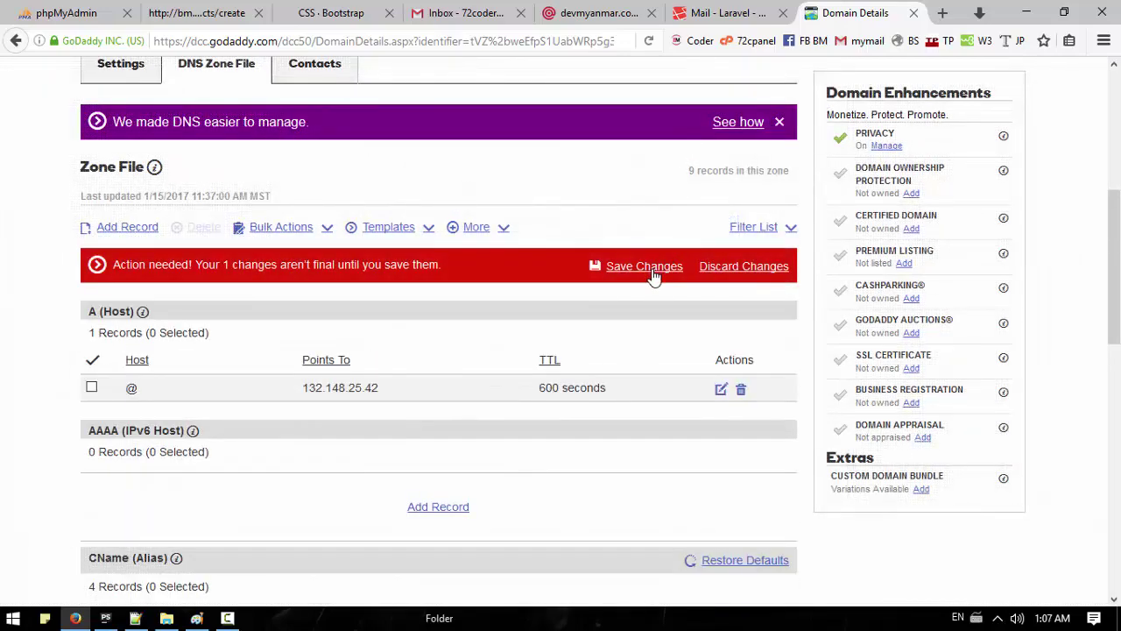
{"action": "left_click", "coordinate": [643, 267]}
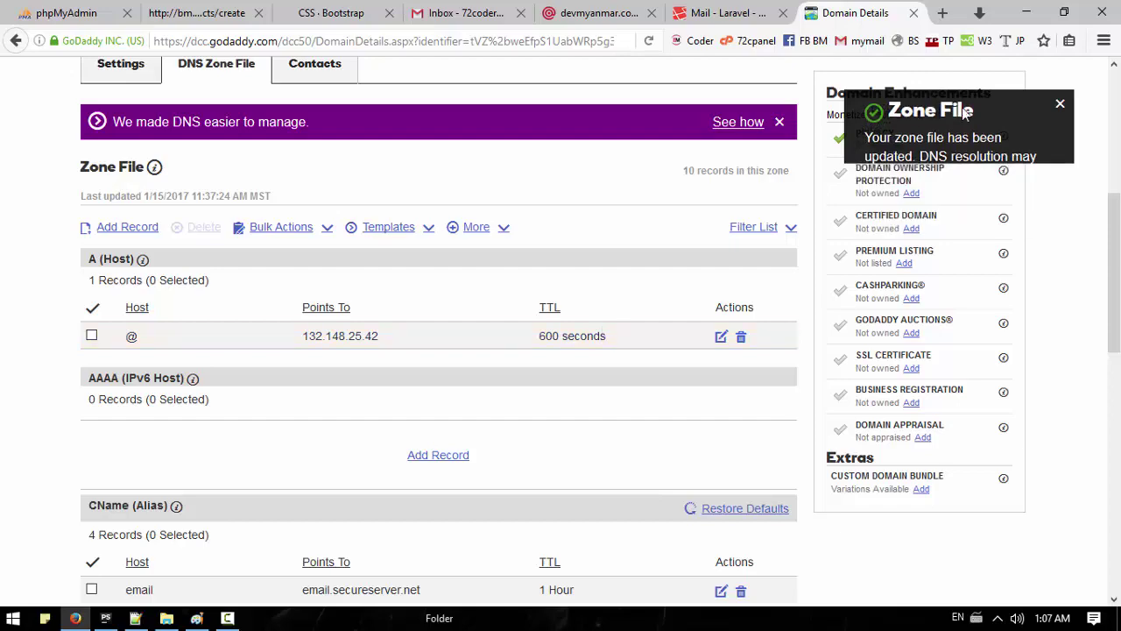
Step: Give the SPF TXT record for @ a custom 600-second TTL
{"action": "scroll", "coordinate": [331, 393], "scroll_direction": "down", "scroll_amount": 3}
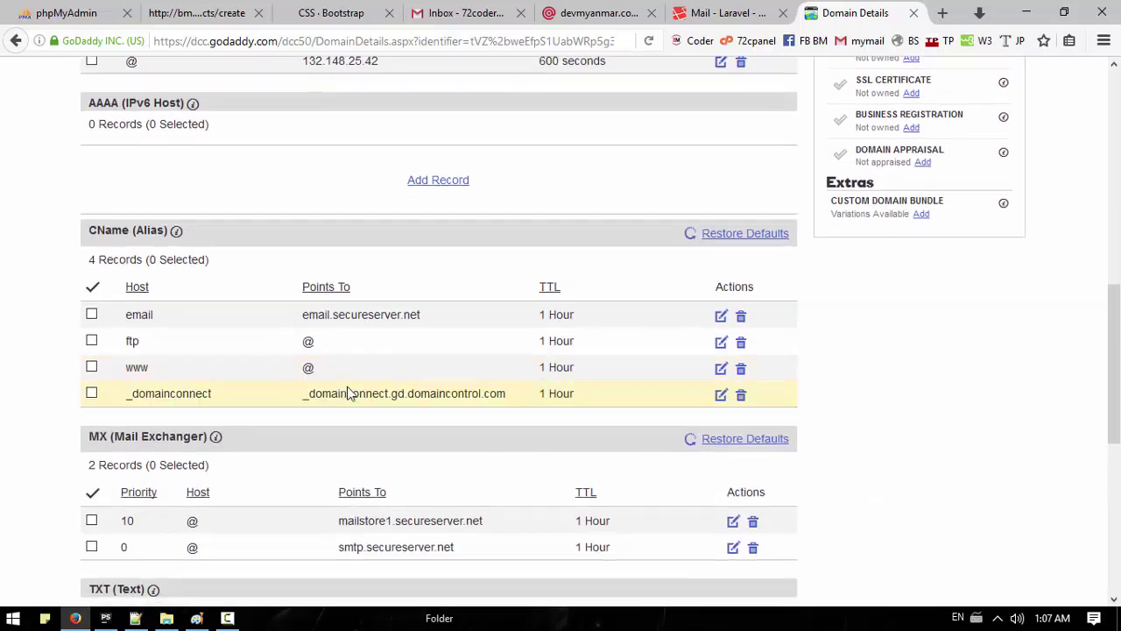
{"action": "scroll", "coordinate": [346, 394], "scroll_direction": "down", "scroll_amount": 3}
{"action": "scroll", "coordinate": [347, 393], "scroll_direction": "down", "scroll_amount": 2}
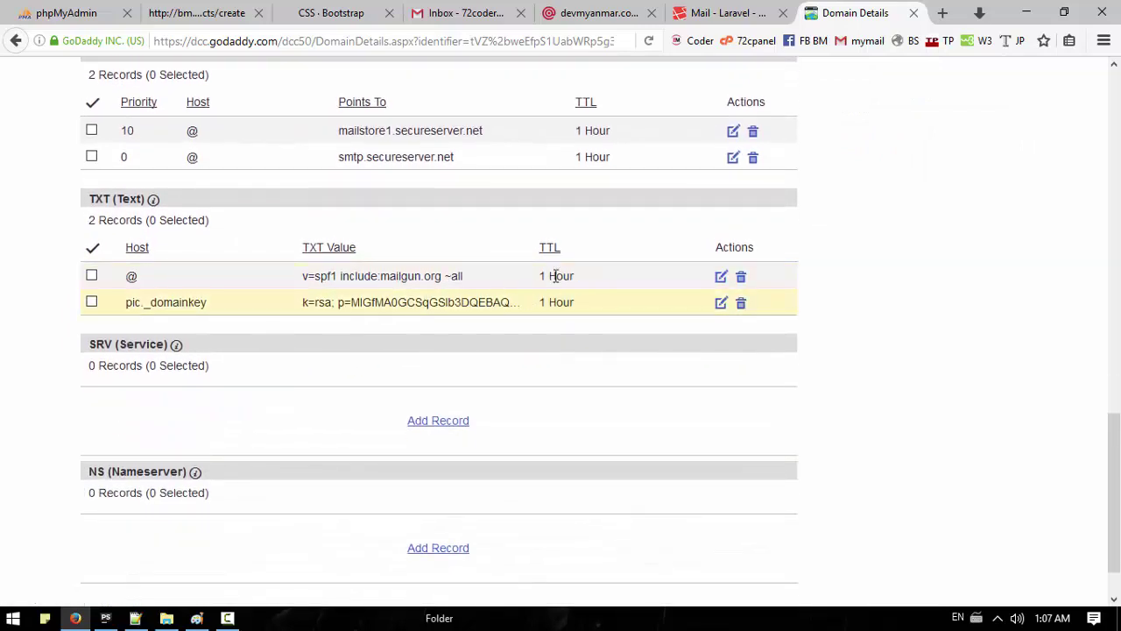
{"action": "left_click", "coordinate": [721, 276]}
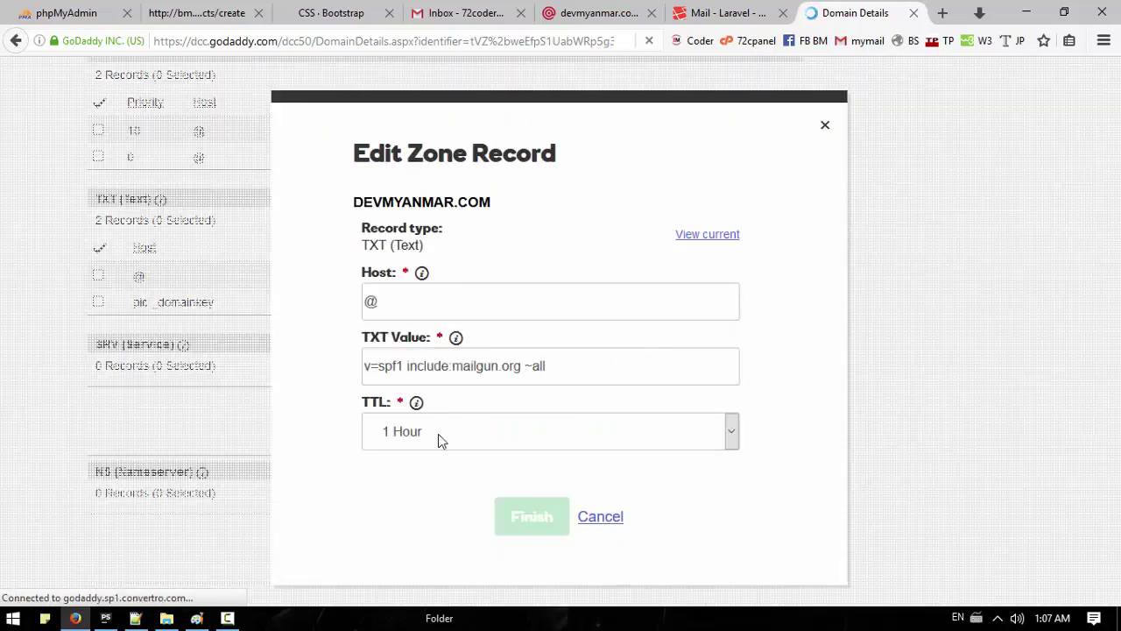
{"action": "left_click", "coordinate": [731, 431]}
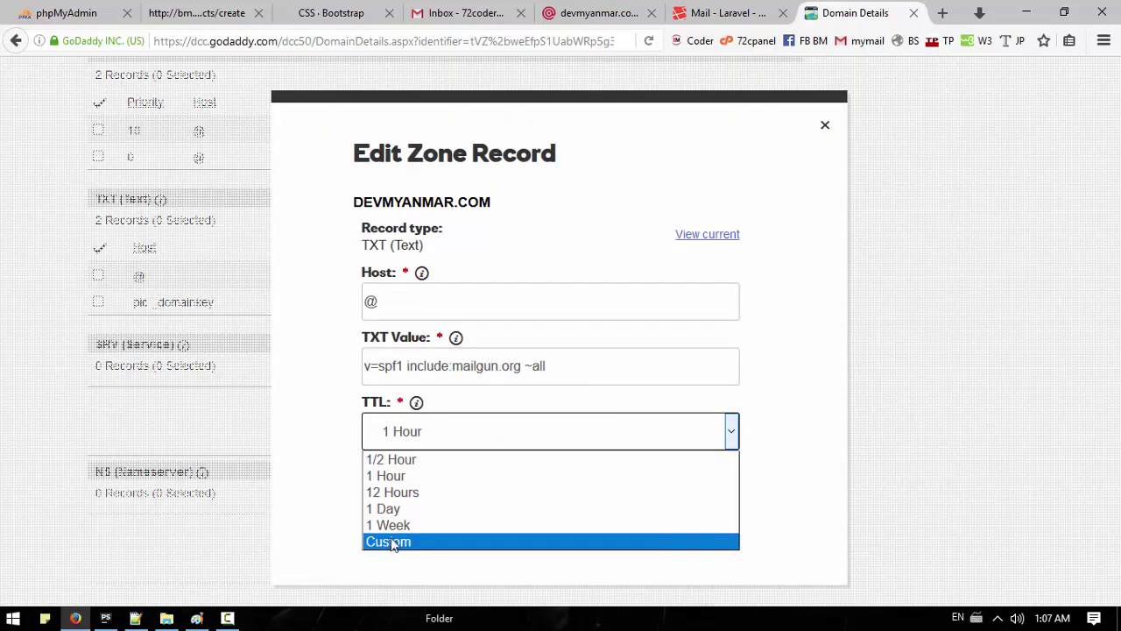
{"action": "left_click", "coordinate": [394, 542]}
{"action": "left_click", "coordinate": [571, 428]}
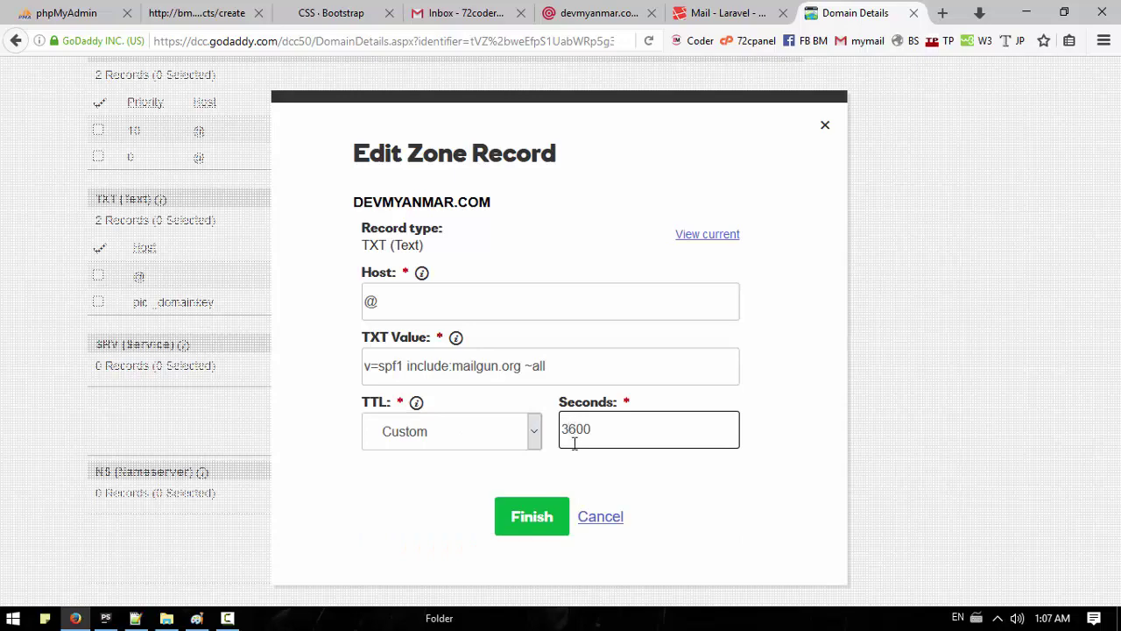
{"action": "left_click", "coordinate": [545, 517]}
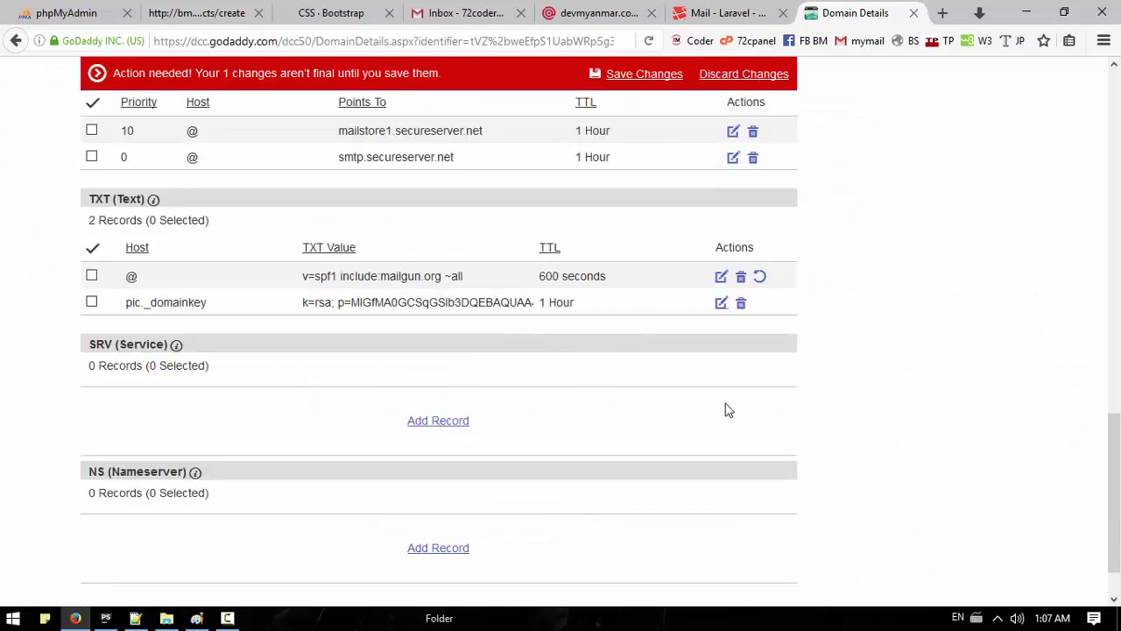
Step: Change the pic._domainkey TXT record's TTL from 3600 to 600 seconds and save the zone
{"action": "left_click", "coordinate": [721, 303]}
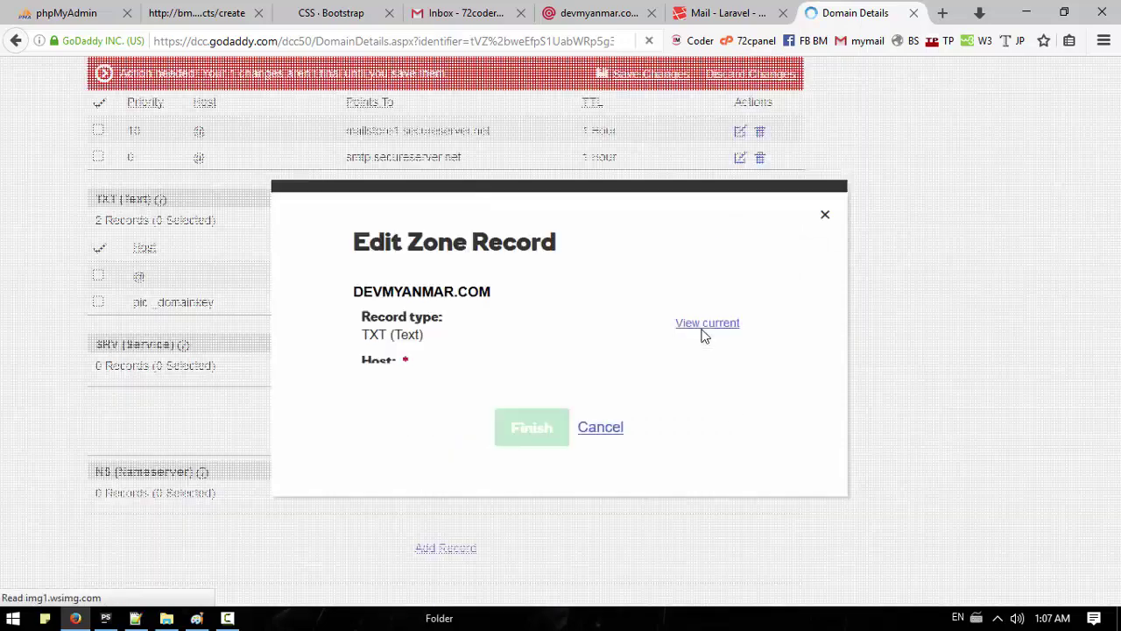
{"action": "left_click", "coordinate": [514, 433]}
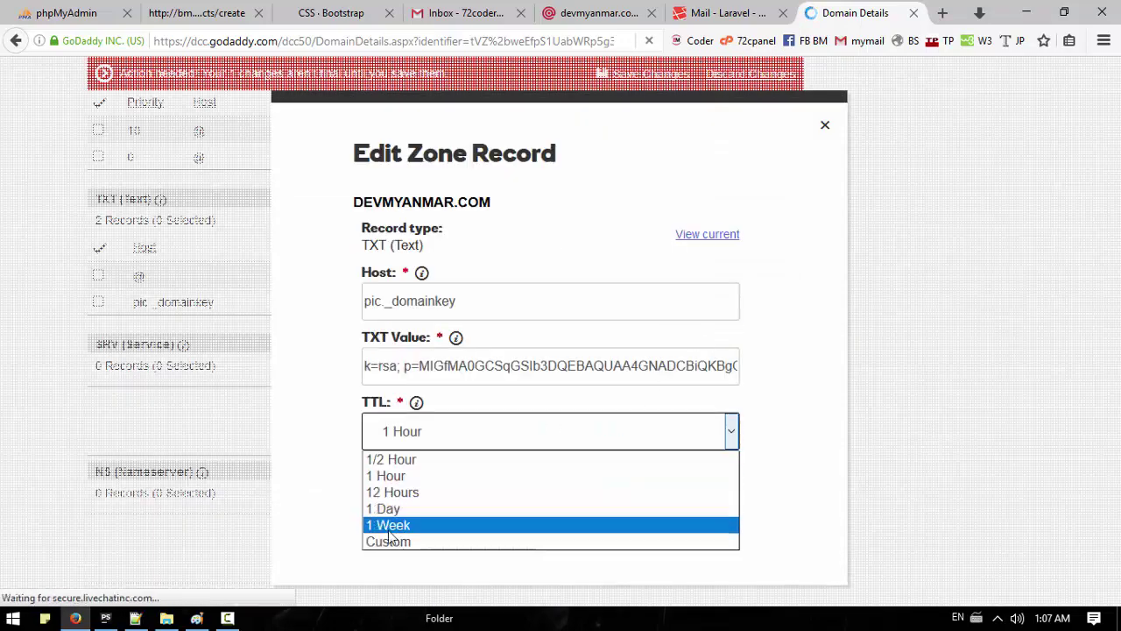
{"action": "left_click", "coordinate": [420, 540]}
{"action": "left_click", "coordinate": [565, 428]}
{"action": "key", "text": "BackSpace"}
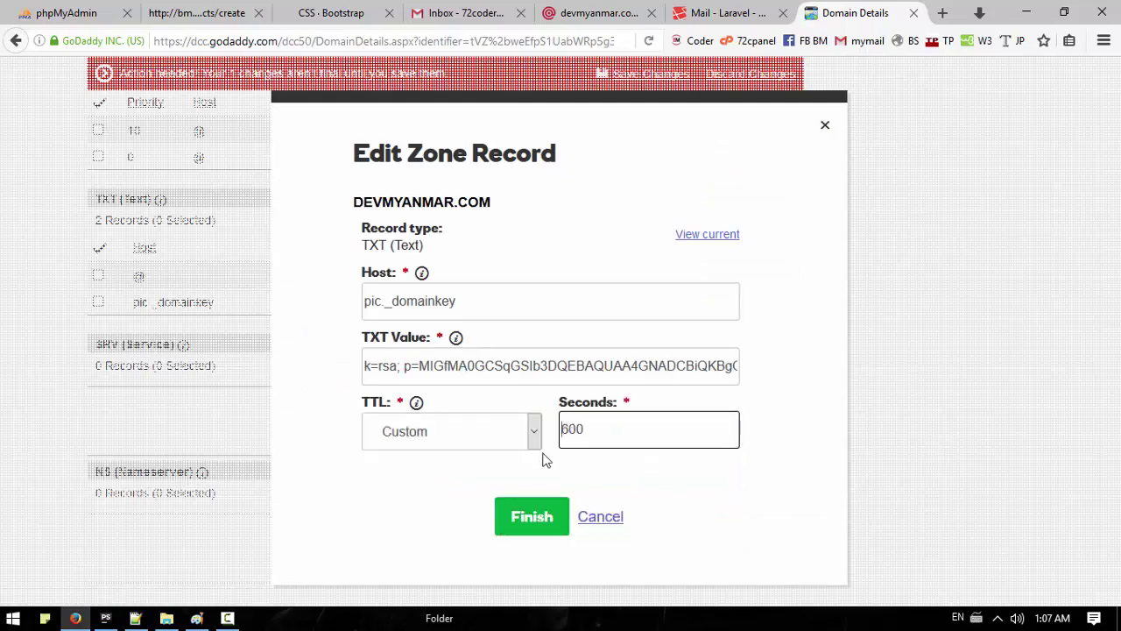
{"action": "left_click", "coordinate": [529, 518]}
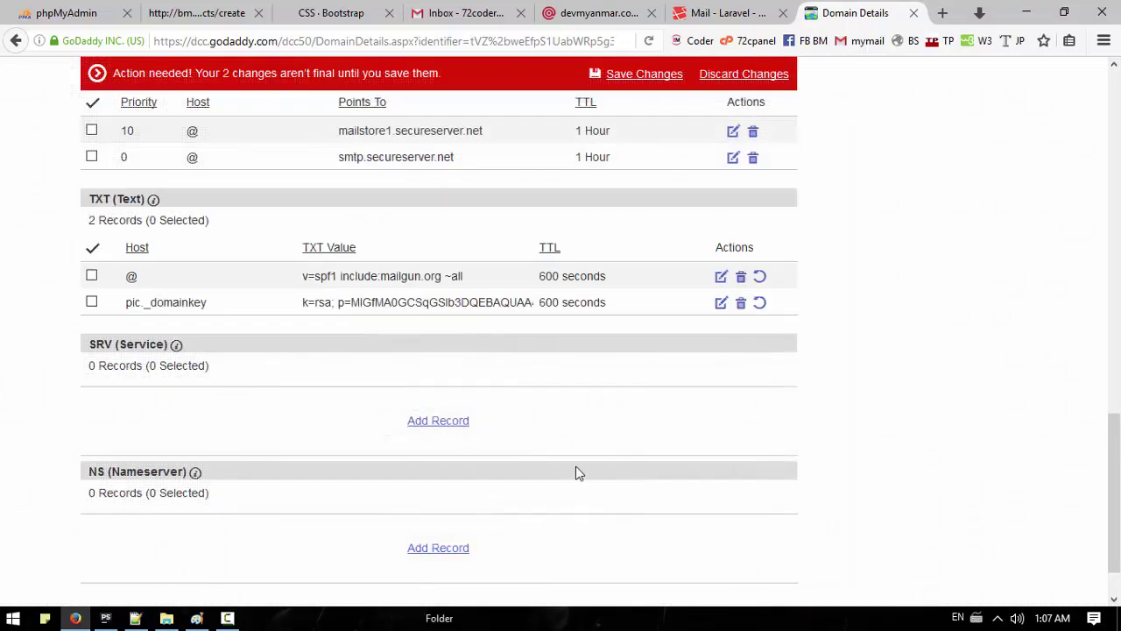
{"action": "scroll", "coordinate": [504, 333], "scroll_direction": "up", "scroll_amount": 4}
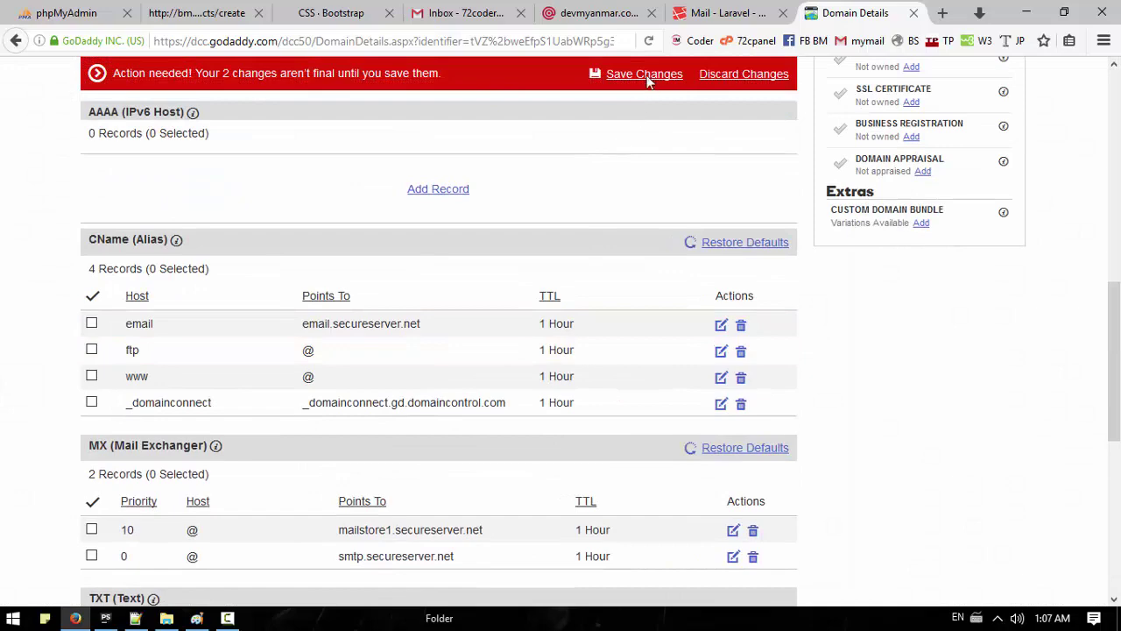
{"action": "left_click", "coordinate": [655, 74]}
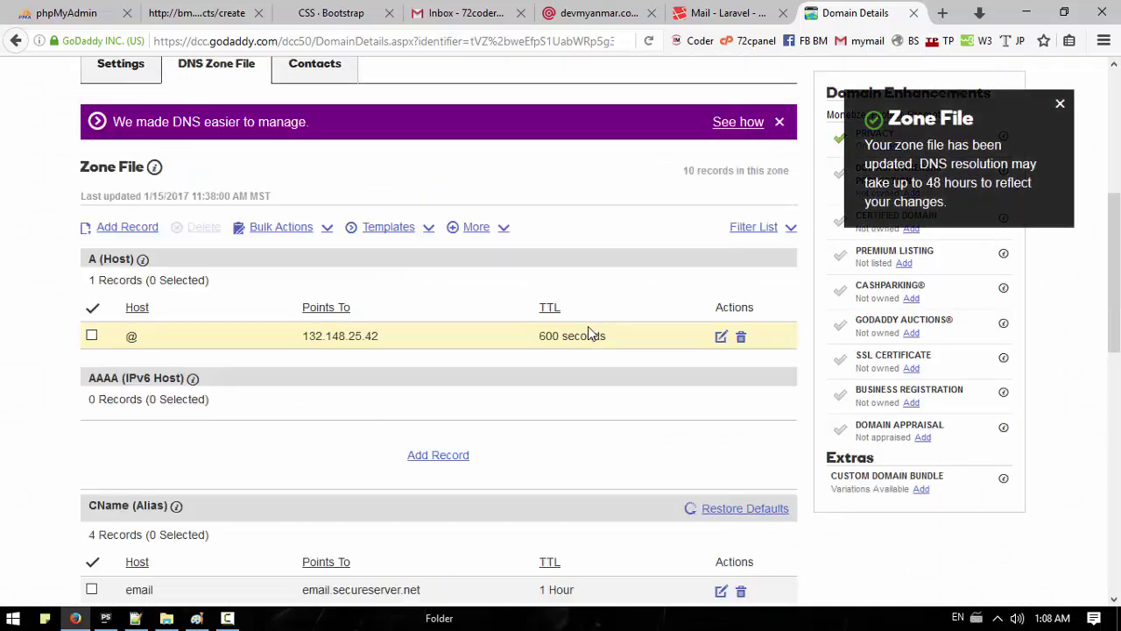
{"action": "scroll", "coordinate": [596, 329], "scroll_direction": "down", "scroll_amount": 2}
{"action": "scroll", "coordinate": [599, 326], "scroll_direction": "down", "scroll_amount": 5}
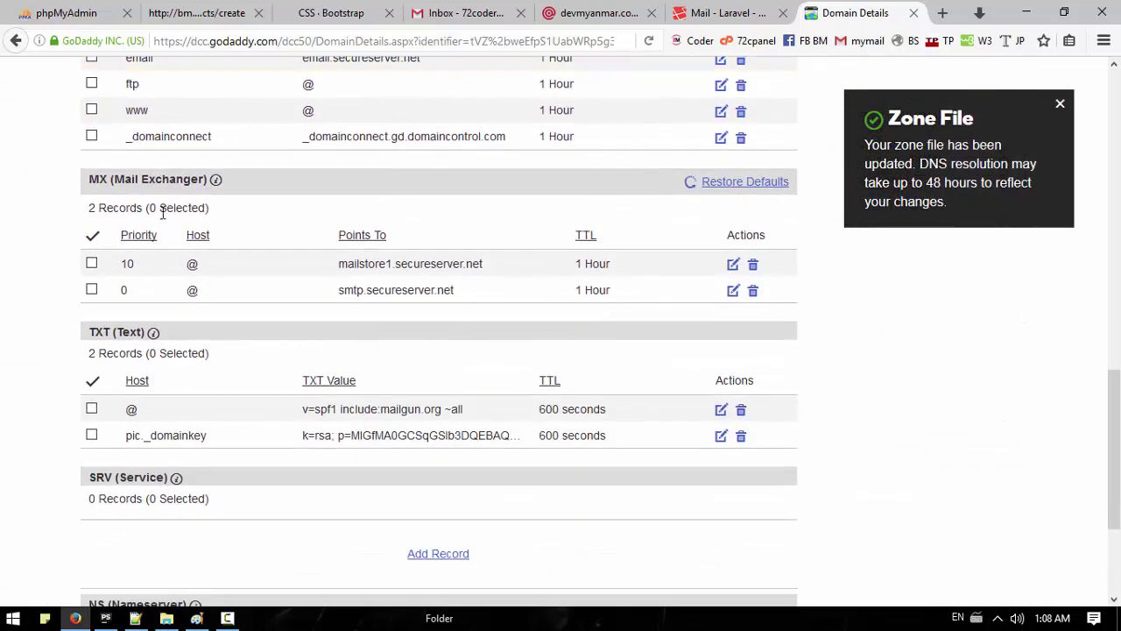
Step: Look over Mailgun's DNS verification instructions and continue to the devmyanmar.com domain overview
{"action": "left_click", "coordinate": [596, 12]}
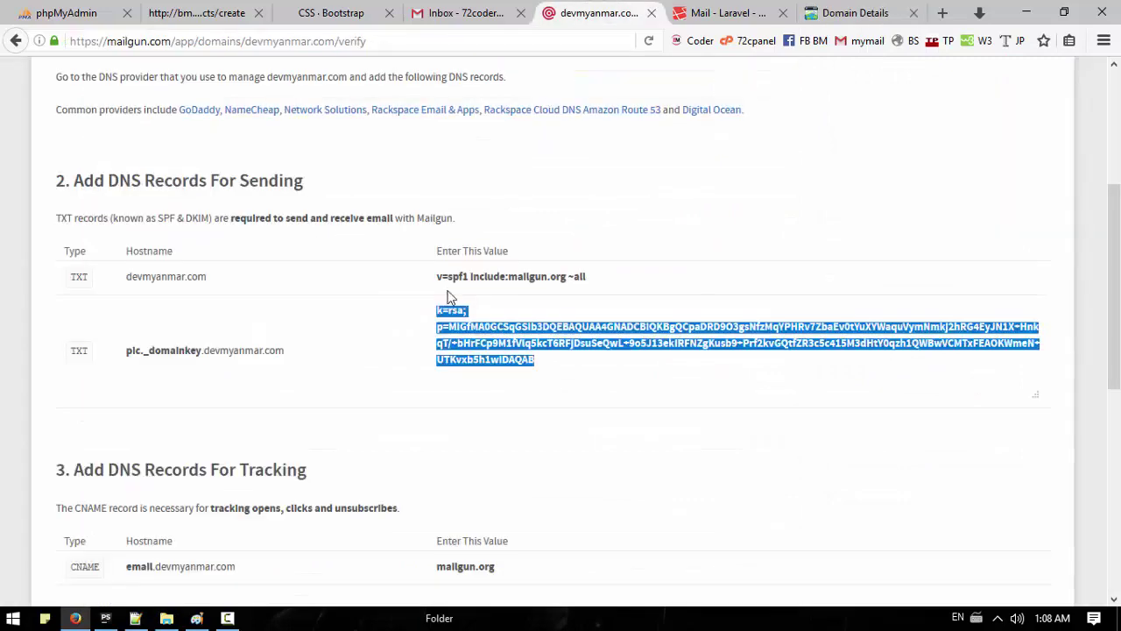
{"action": "scroll", "coordinate": [375, 318], "scroll_direction": "down", "scroll_amount": 6}
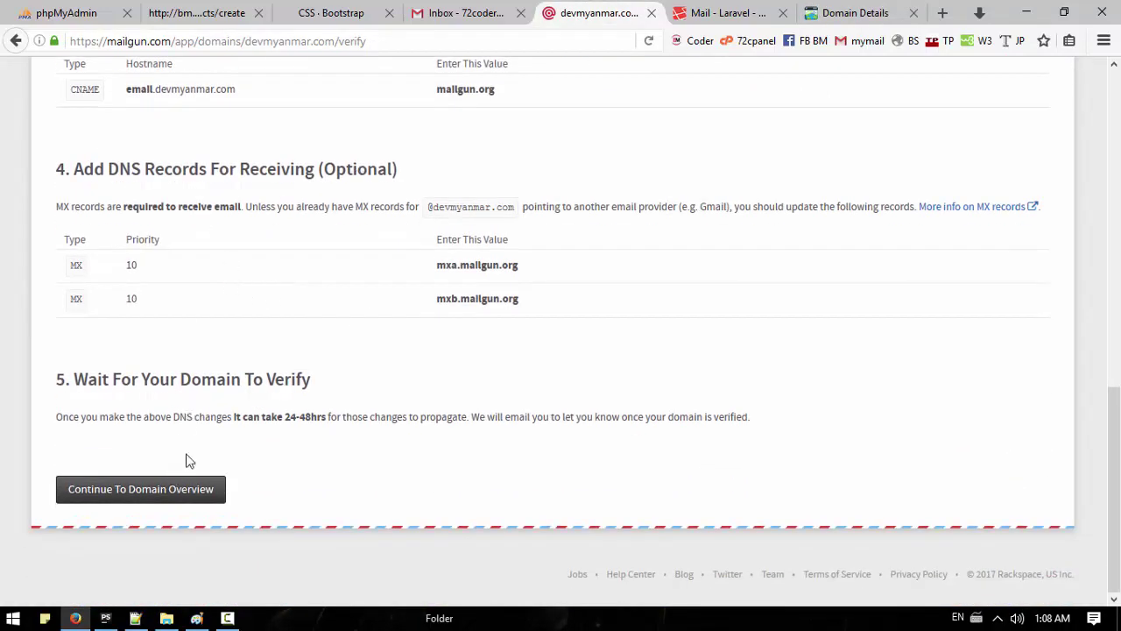
{"action": "scroll", "coordinate": [283, 366], "scroll_direction": "up", "scroll_amount": 5}
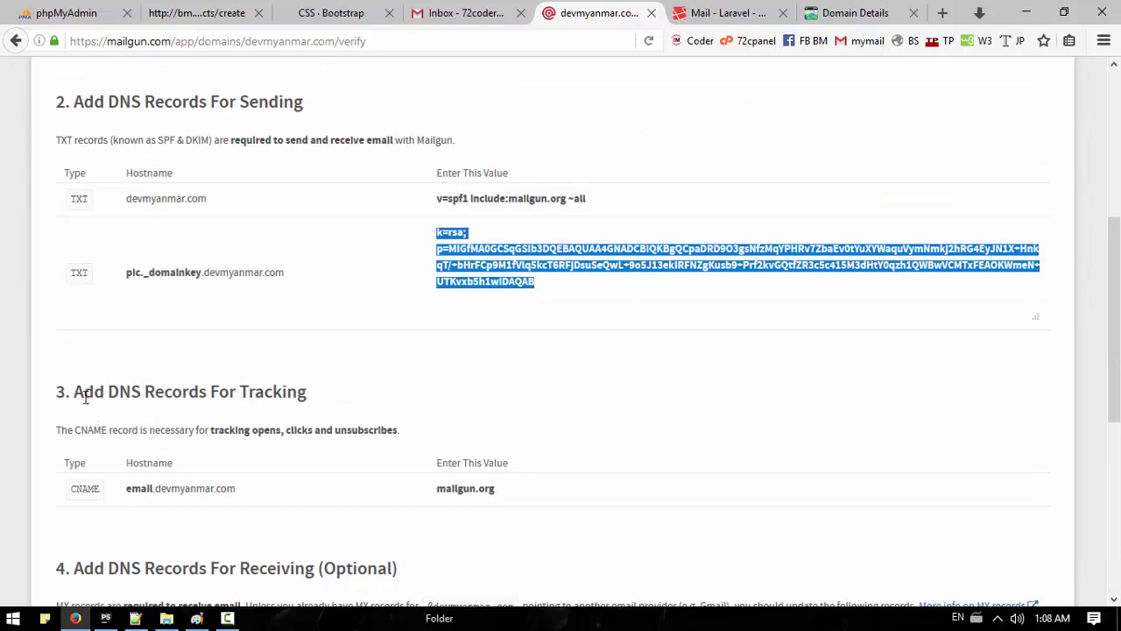
{"action": "left_click_drag", "start_coordinate": [85, 396], "coordinate": [301, 395]}
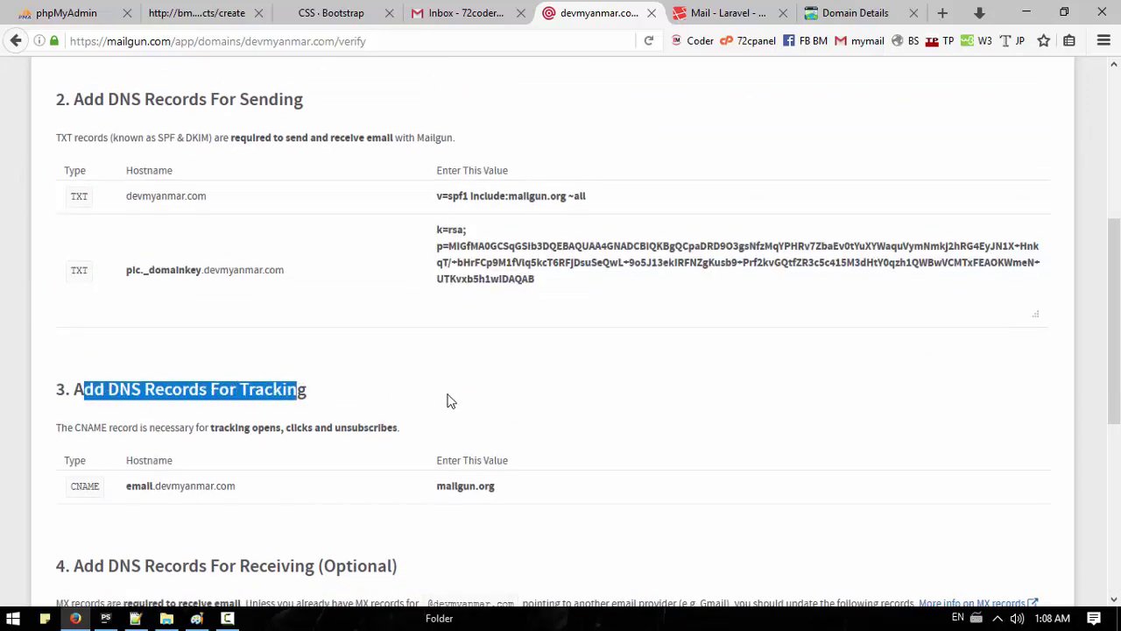
{"action": "scroll", "coordinate": [448, 400], "scroll_direction": "down", "scroll_amount": 2}
{"action": "left_click", "coordinate": [490, 258]}
{"action": "scroll", "coordinate": [430, 302], "scroll_direction": "down", "scroll_amount": 3}
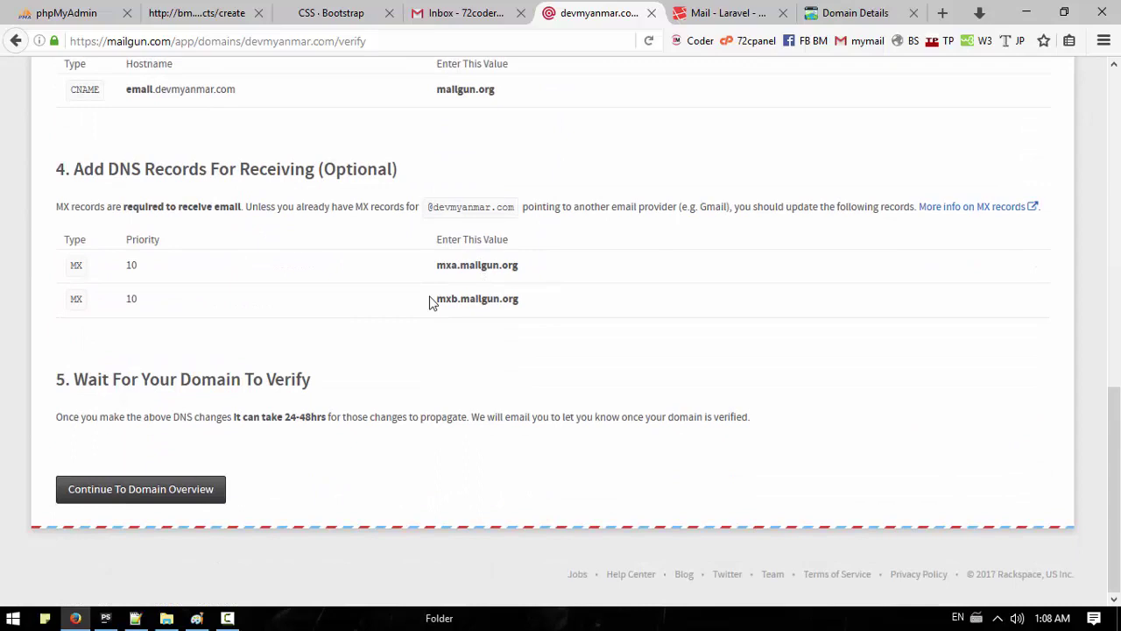
{"action": "left_click", "coordinate": [131, 491]}
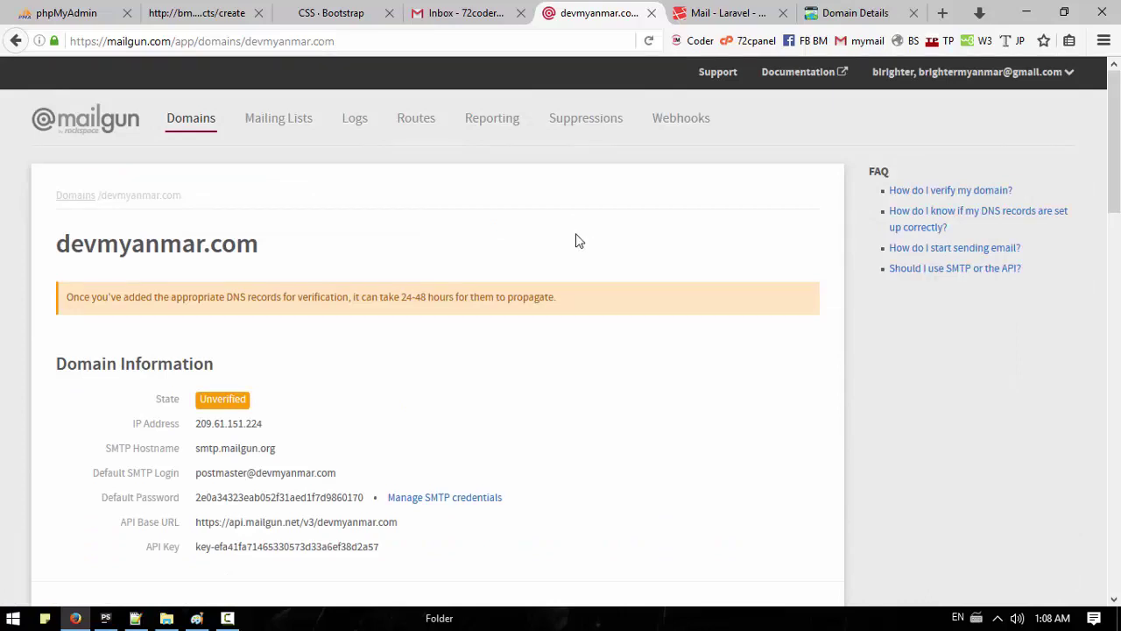
{"action": "scroll", "coordinate": [570, 239], "scroll_direction": "down", "scroll_amount": 5}
{"action": "scroll", "coordinate": [552, 231], "scroll_direction": "up", "scroll_amount": 2}
{"action": "left_click_drag", "start_coordinate": [386, 282], "coordinate": [204, 280]}
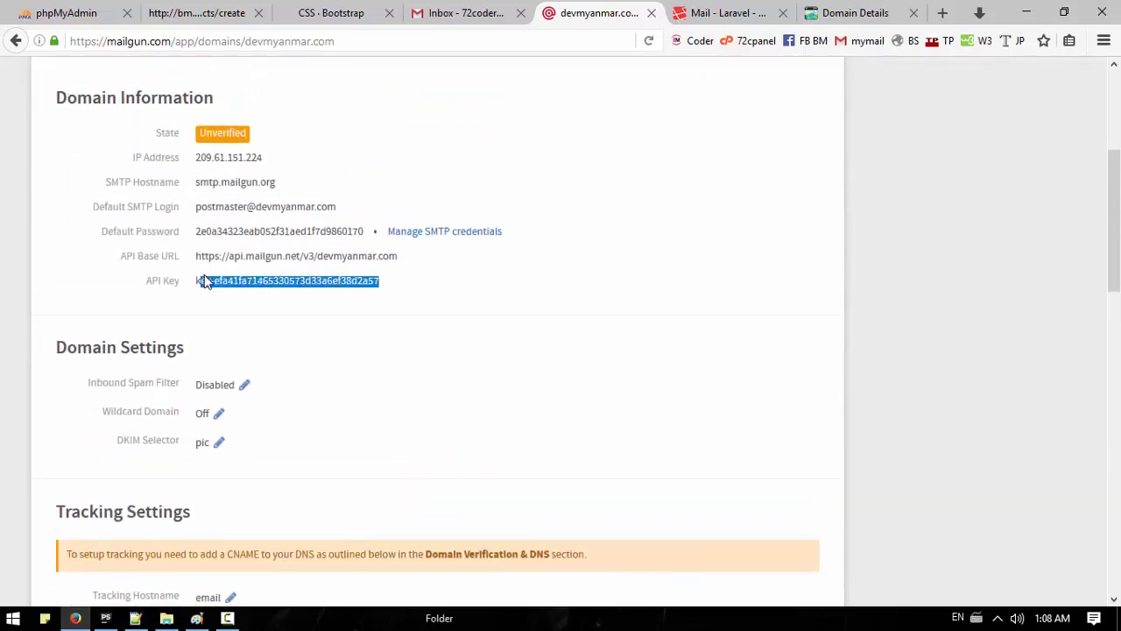
{"action": "left_click", "coordinate": [395, 274]}
{"action": "left_click_drag", "start_coordinate": [433, 261], "coordinate": [367, 199]}
{"action": "left_click", "coordinate": [318, 201]}
{"action": "triple_click", "coordinate": [125, 180]}
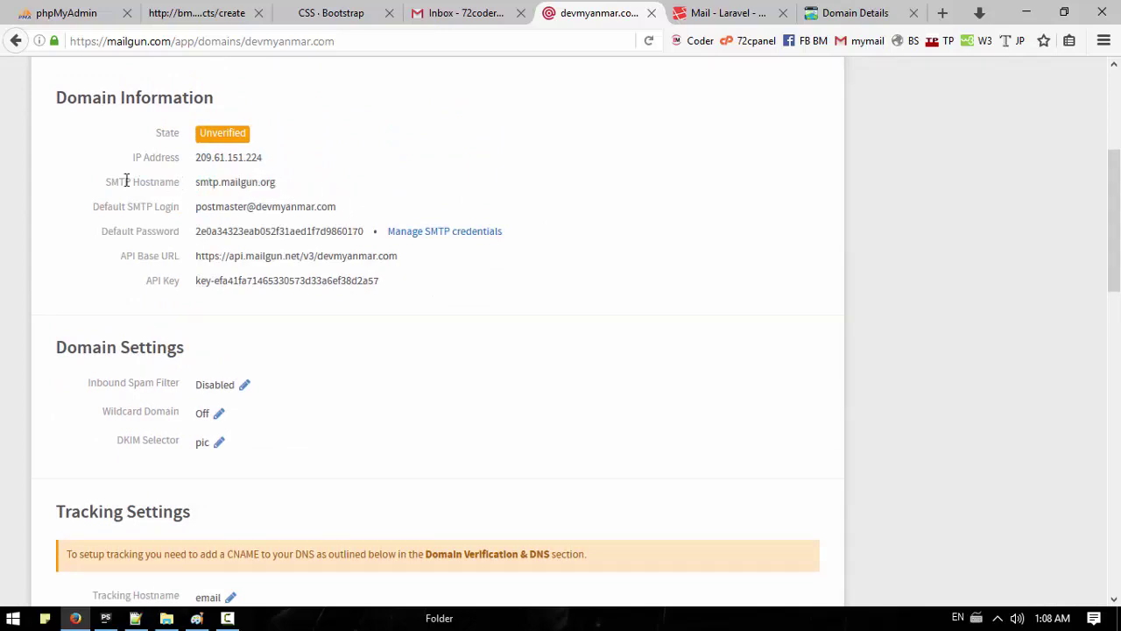
{"action": "scroll", "coordinate": [519, 301], "scroll_direction": "down", "scroll_amount": 3}
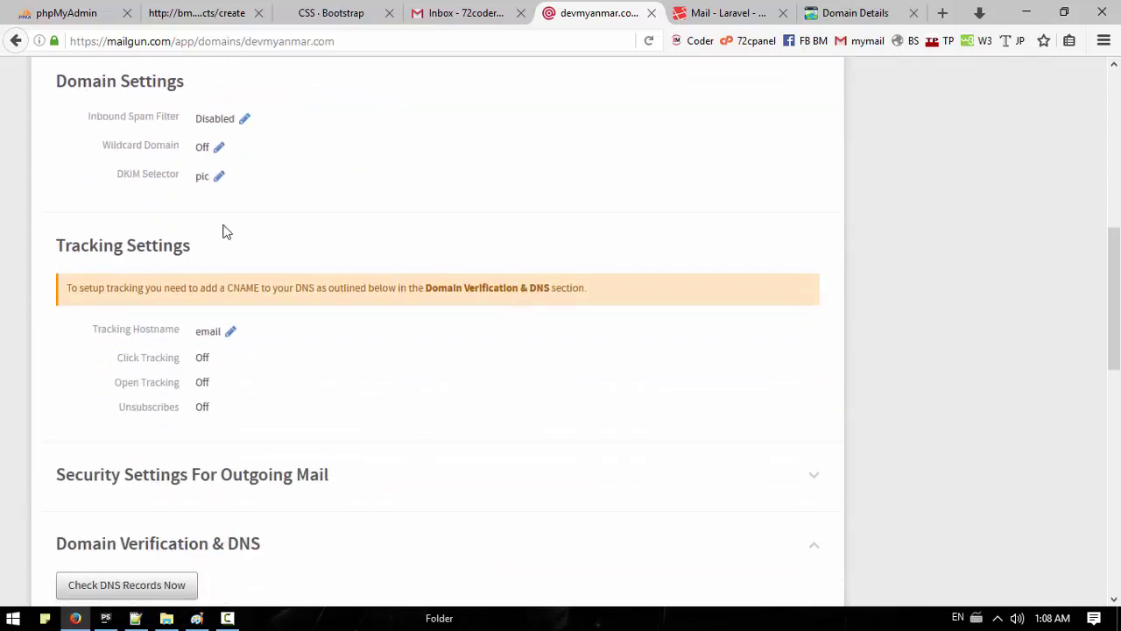
{"action": "scroll", "coordinate": [243, 289], "scroll_direction": "down", "scroll_amount": 7}
{"action": "scroll", "coordinate": [248, 291], "scroll_direction": "up", "scroll_amount": 2}
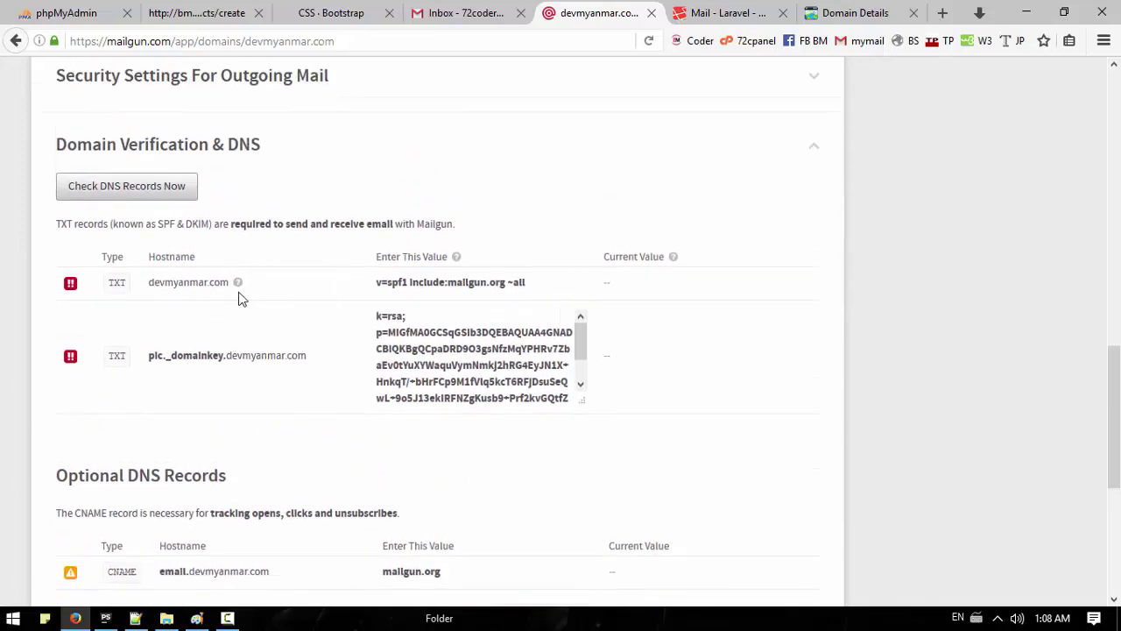
{"action": "scroll", "coordinate": [419, 337], "scroll_direction": "down", "scroll_amount": 4}
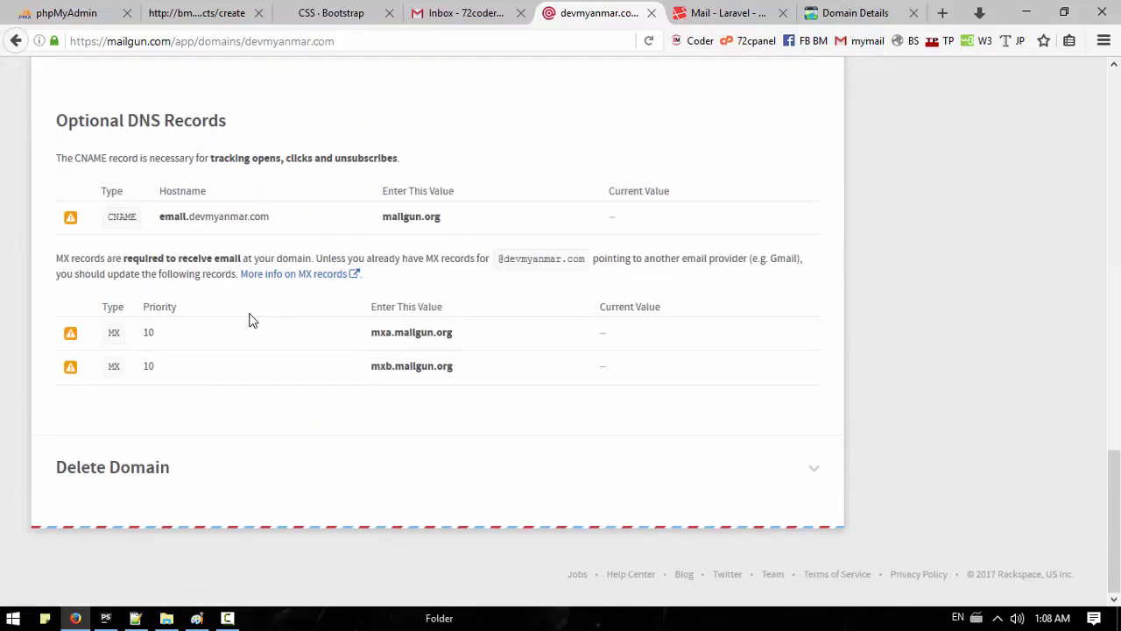
{"action": "scroll", "coordinate": [241, 312], "scroll_direction": "up", "scroll_amount": 12}
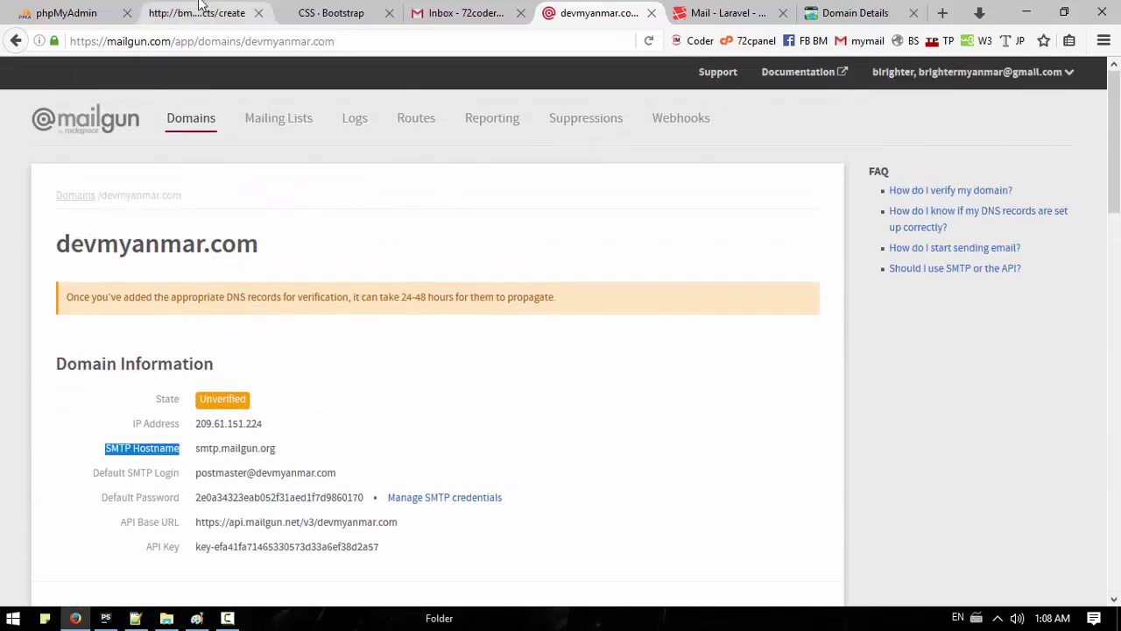
{"action": "left_click_drag", "start_coordinate": [563, 296], "coordinate": [120, 183]}
{"action": "left_click", "coordinate": [198, 12]}
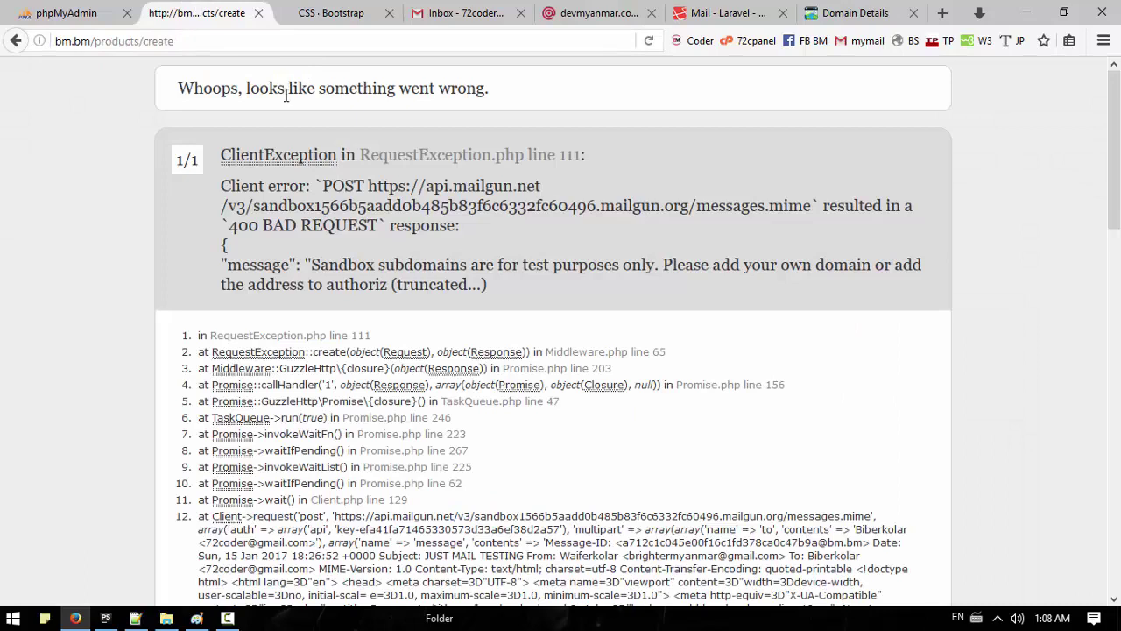
Step: Resubmit the Create Product form and highlight the resulting Mailgun sandbox error
{"action": "left_click", "coordinate": [16, 41]}
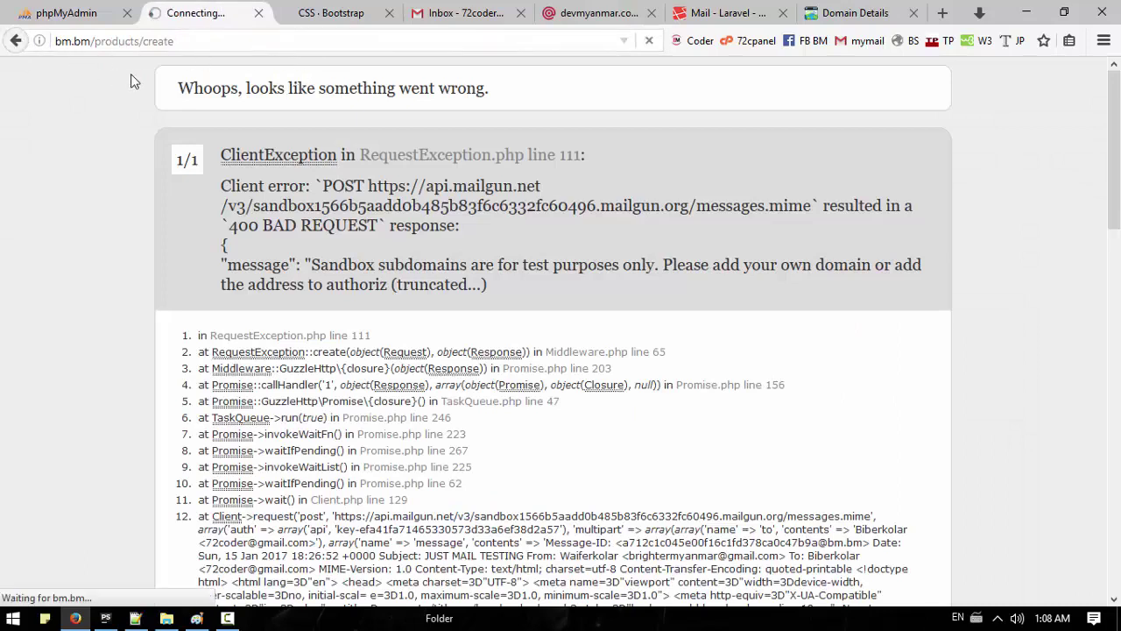
{"action": "left_click", "coordinate": [258, 481]}
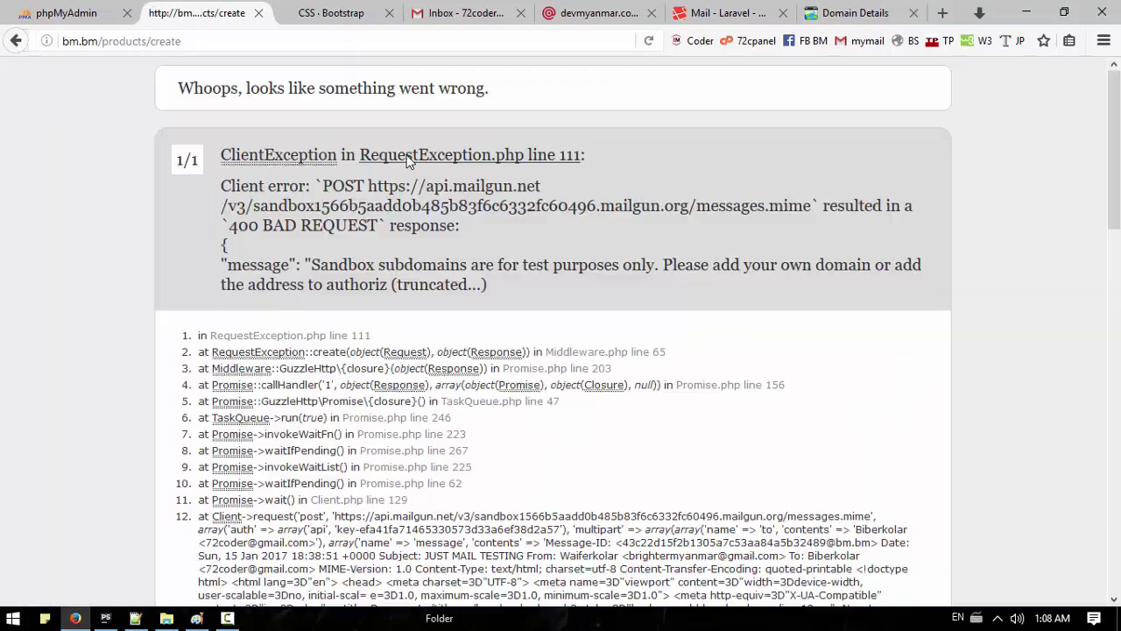
{"action": "left_click_drag", "start_coordinate": [517, 299], "coordinate": [217, 187]}
{"action": "left_click", "coordinate": [494, 262]}
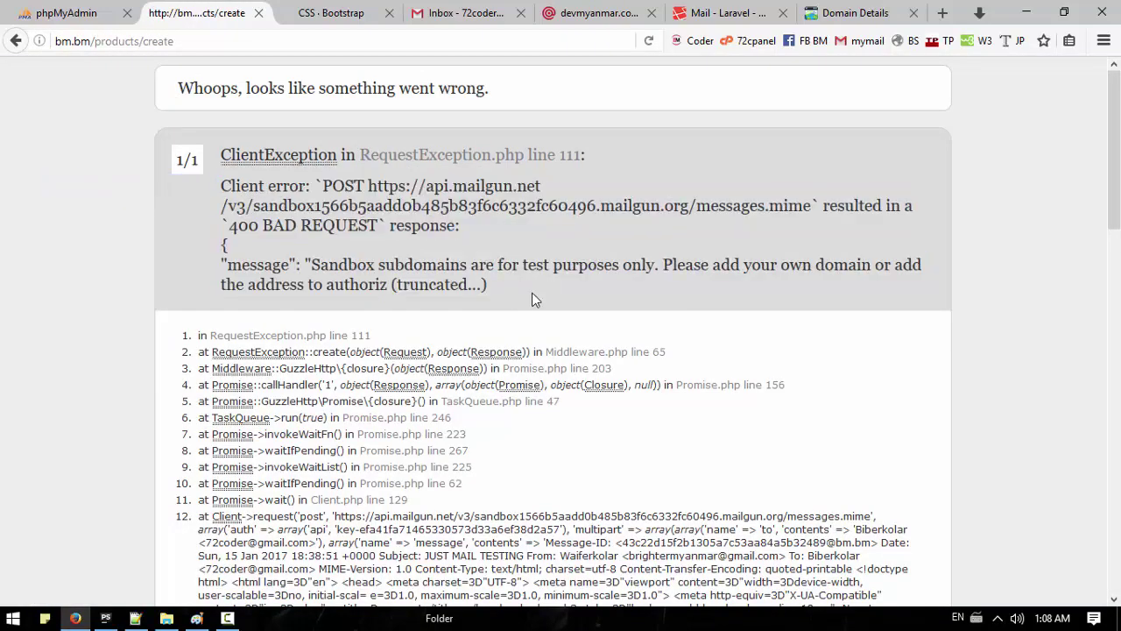
{"action": "left_click_drag", "start_coordinate": [532, 293], "coordinate": [229, 155]}
Step: Reload Create Product and submit title 'sdfasd', price 23423, description 'asdfasdfasdf' with an image
{"action": "left_click", "coordinate": [199, 41]}
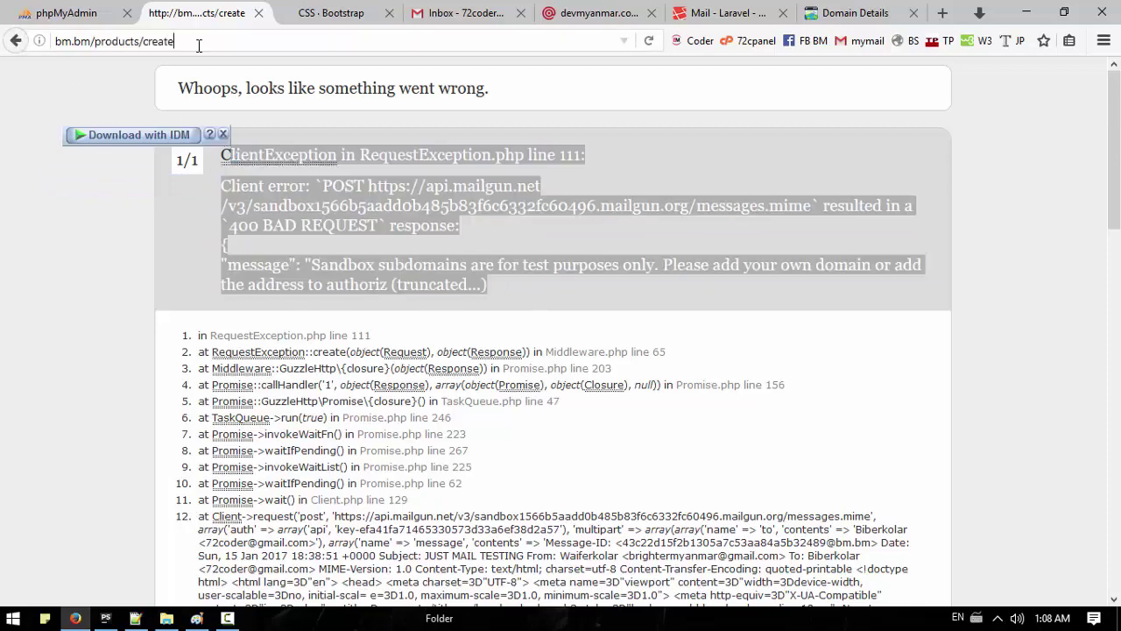
{"action": "key", "text": "Return"}
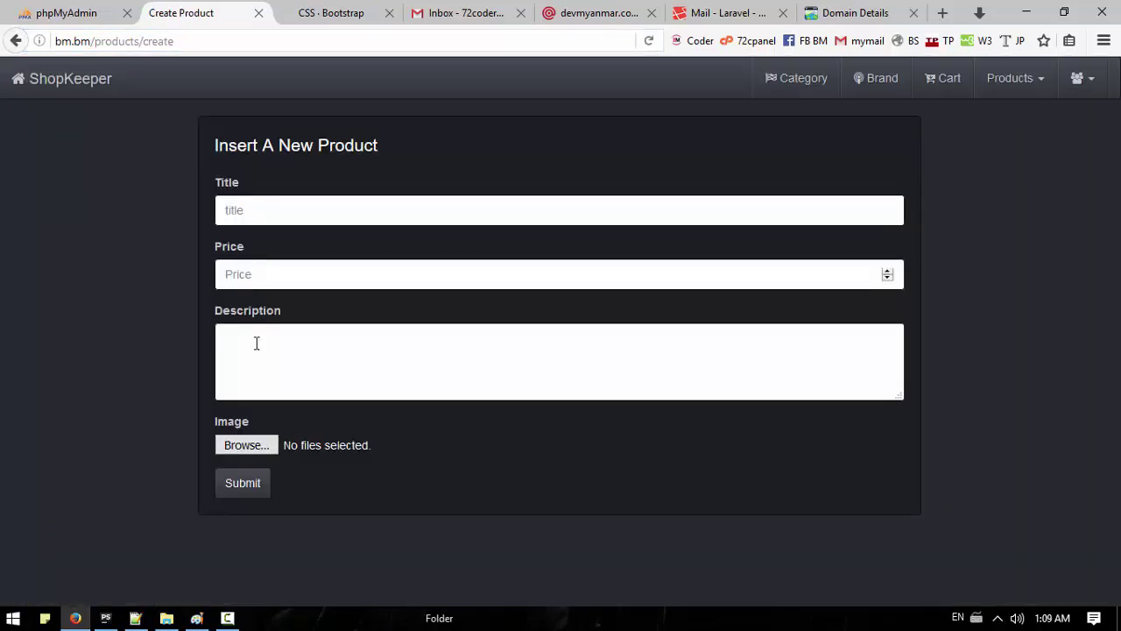
{"action": "left_click", "coordinate": [301, 210]}
{"action": "type", "text": "sdfasd"}
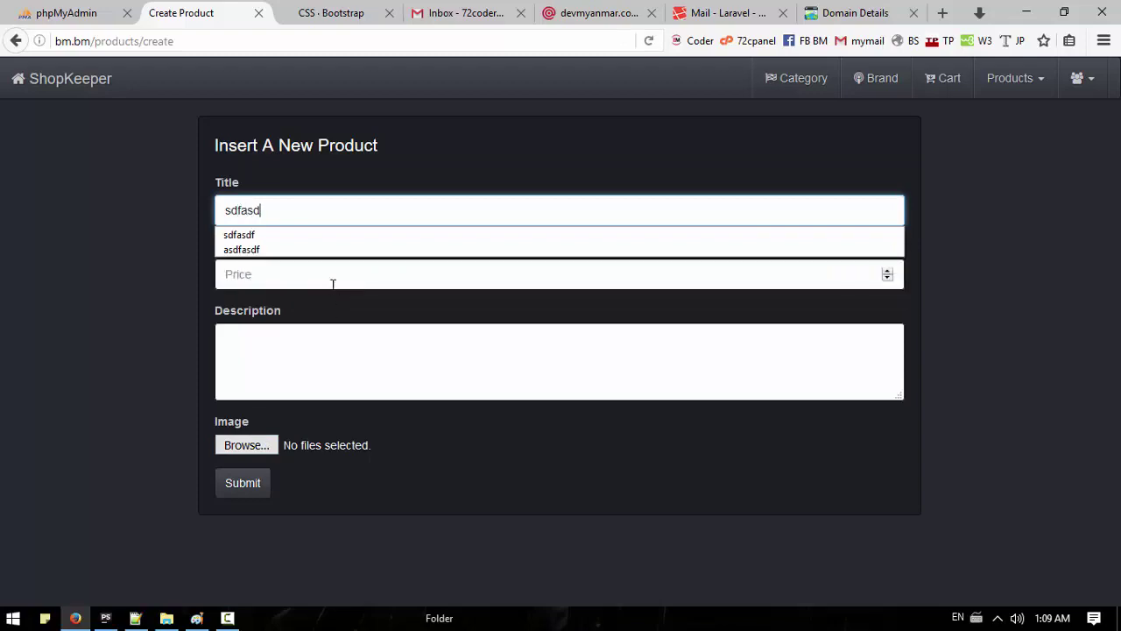
{"action": "key", "text": "Escape"}
{"action": "left_click", "coordinate": [338, 281]}
{"action": "type", "text": "23423"}
{"action": "left_click", "coordinate": [303, 341]}
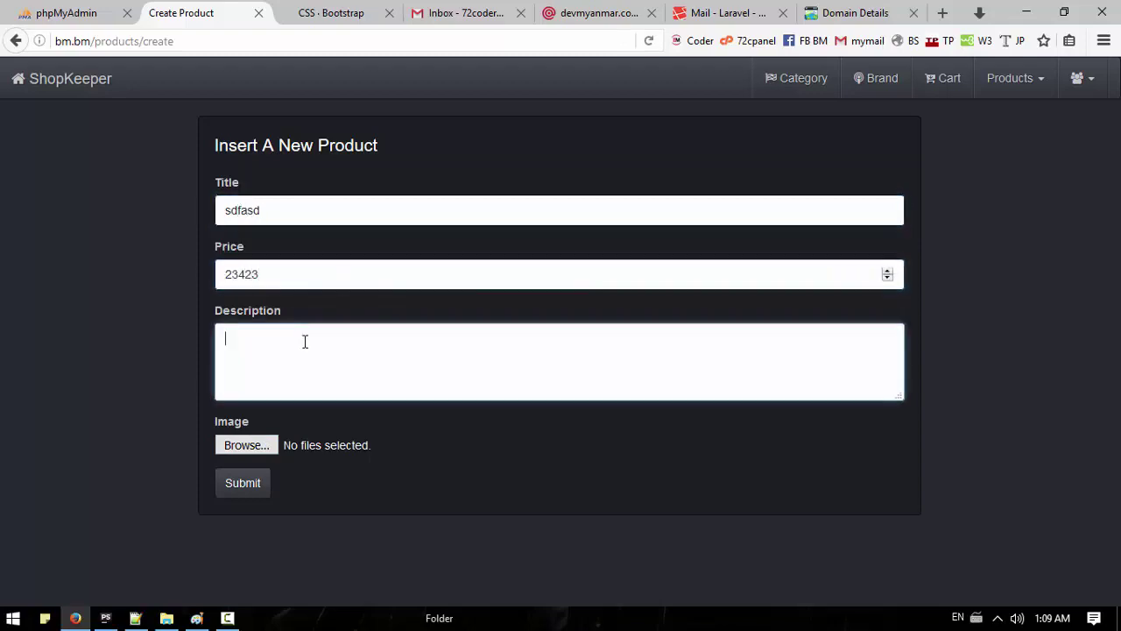
{"action": "type", "text": "asdfasdfasdf"}
{"action": "left_click", "coordinate": [254, 445]}
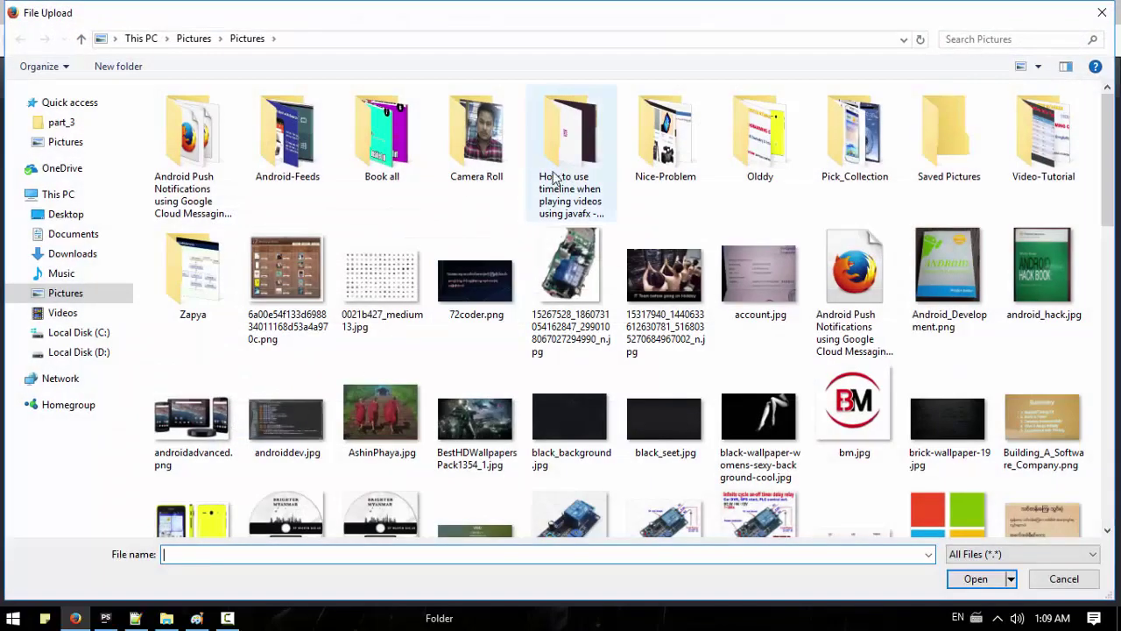
{"action": "double_click", "coordinate": [317, 270]}
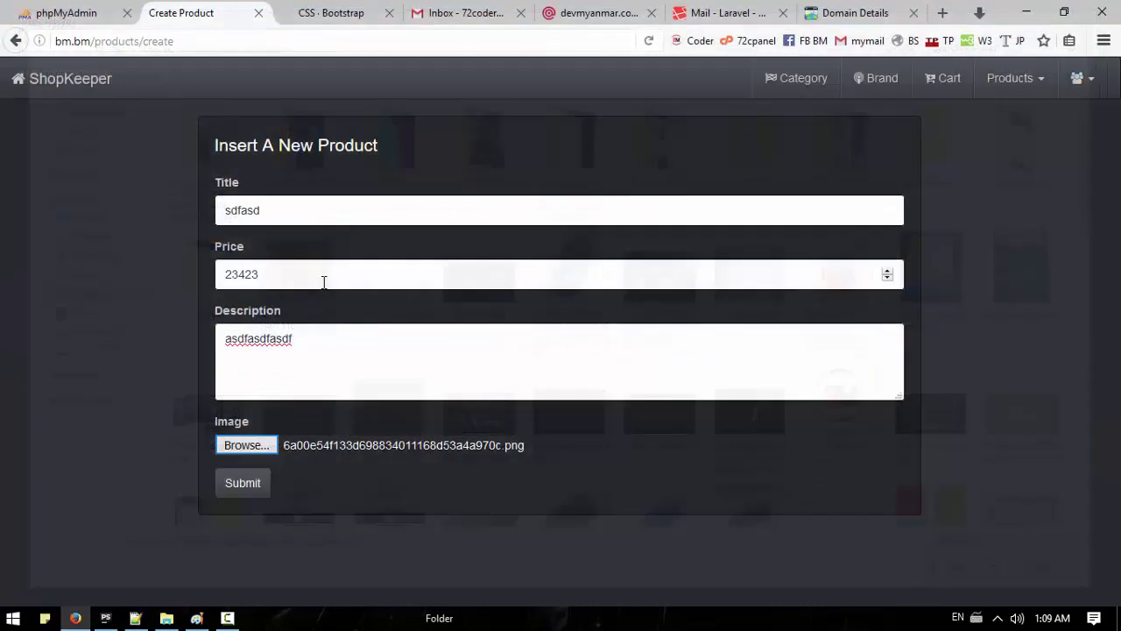
{"action": "left_click", "coordinate": [248, 484]}
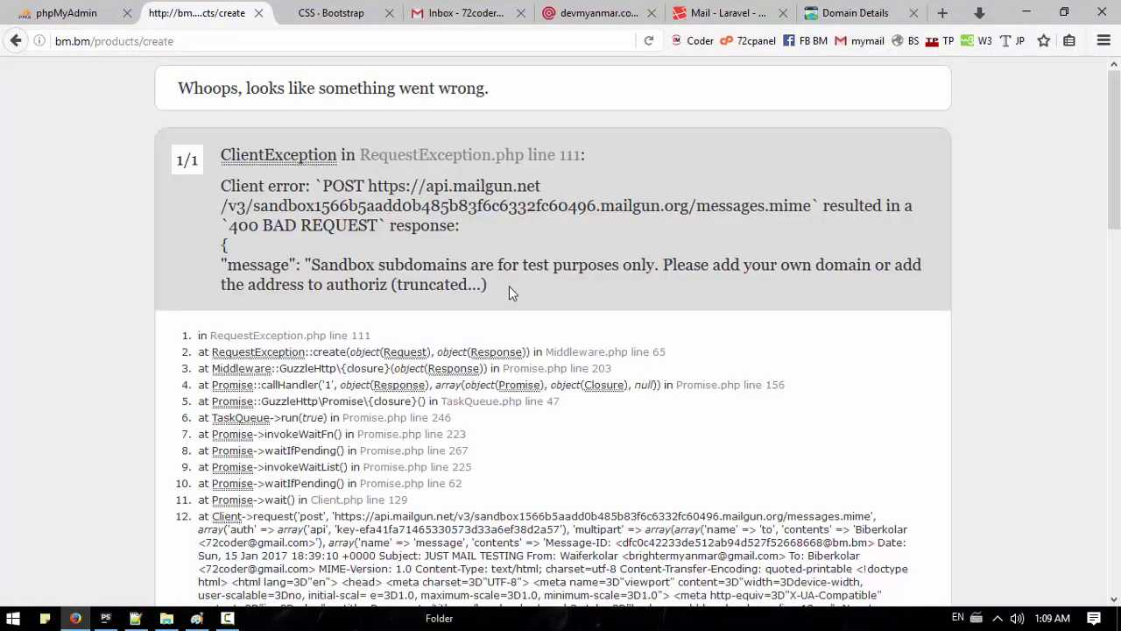
Step: Select the sandbox subdomain error, then highlight Mailgun's DNS propagation notice for devmyanmar.com
{"action": "left_click_drag", "start_coordinate": [315, 264], "coordinate": [749, 265]}
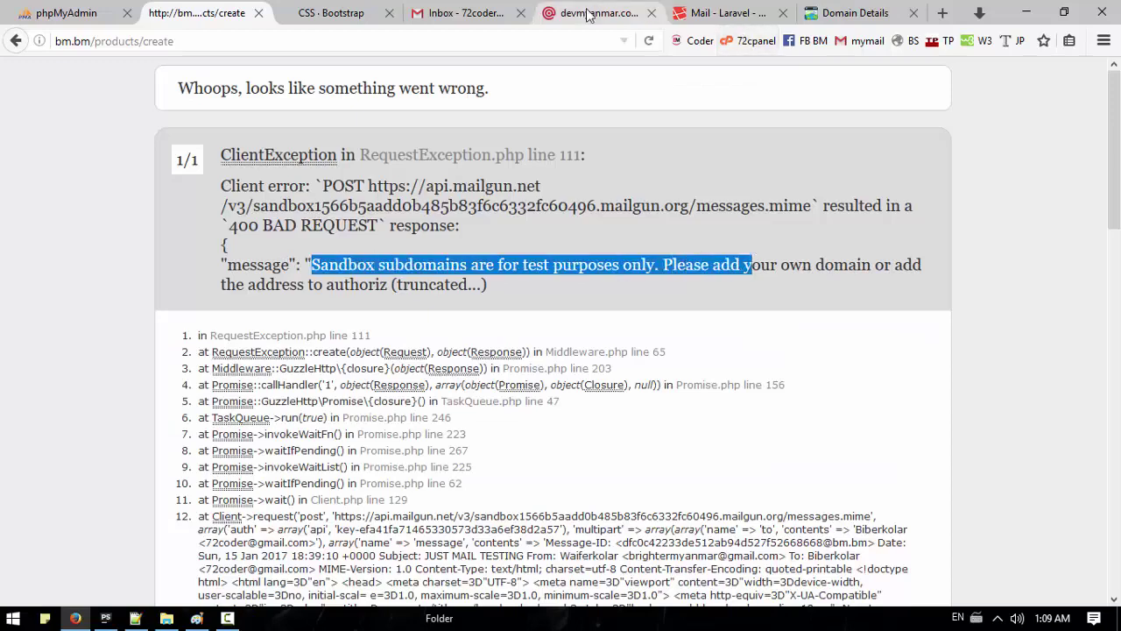
{"action": "left_click", "coordinate": [595, 13]}
{"action": "left_click", "coordinate": [565, 300]}
{"action": "left_click_drag", "start_coordinate": [562, 298], "coordinate": [73, 297]}
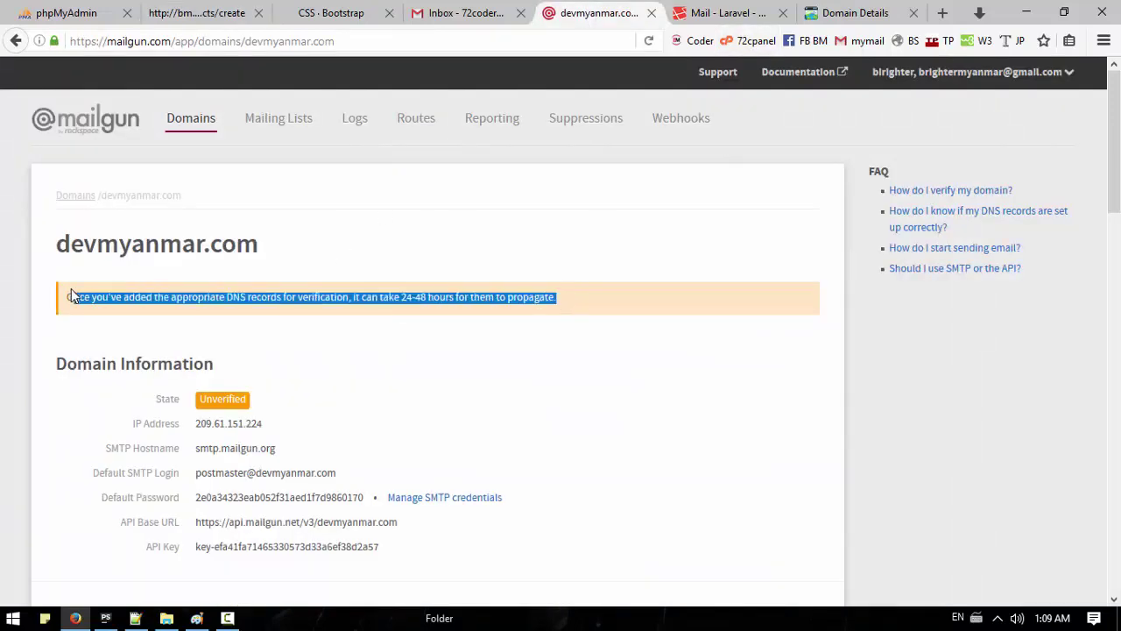
Step: Check the GoDaddy zone's 10 records, including both 600-second Mailgun TXT entries, then close that page
{"action": "left_click", "coordinate": [568, 297]}
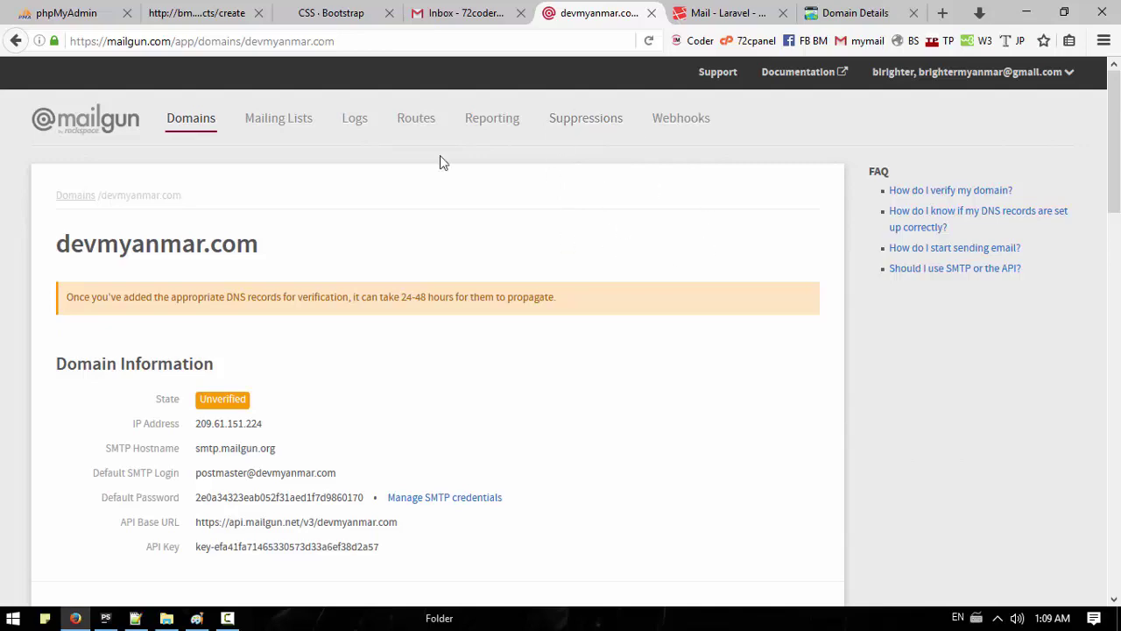
{"action": "left_click", "coordinate": [832, 14]}
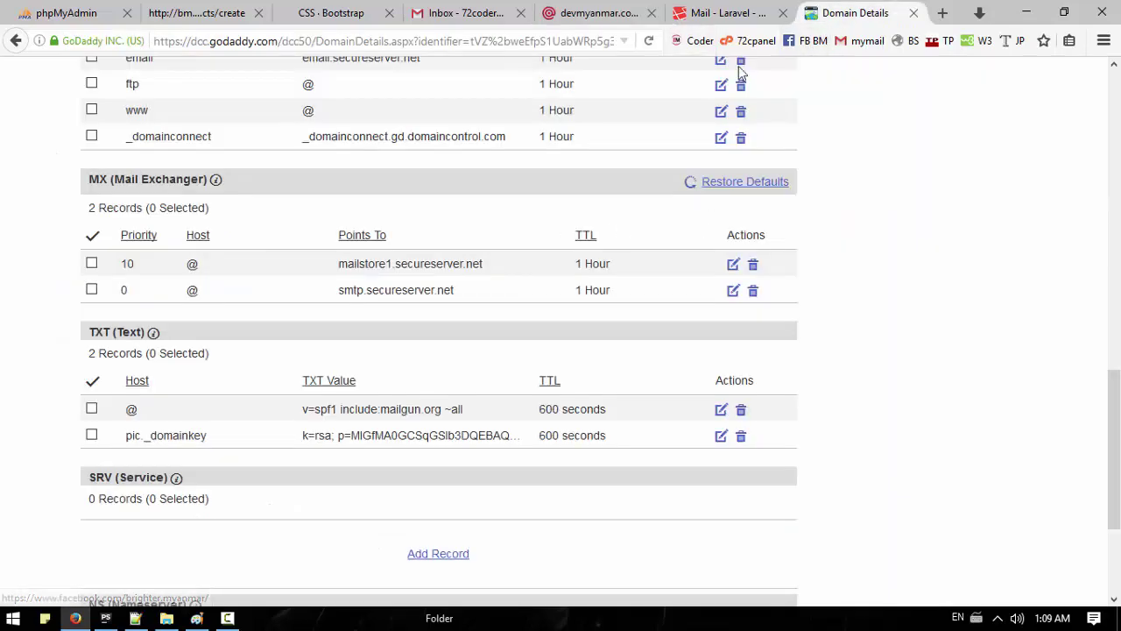
{"action": "scroll", "coordinate": [494, 197], "scroll_direction": "up", "scroll_amount": 10}
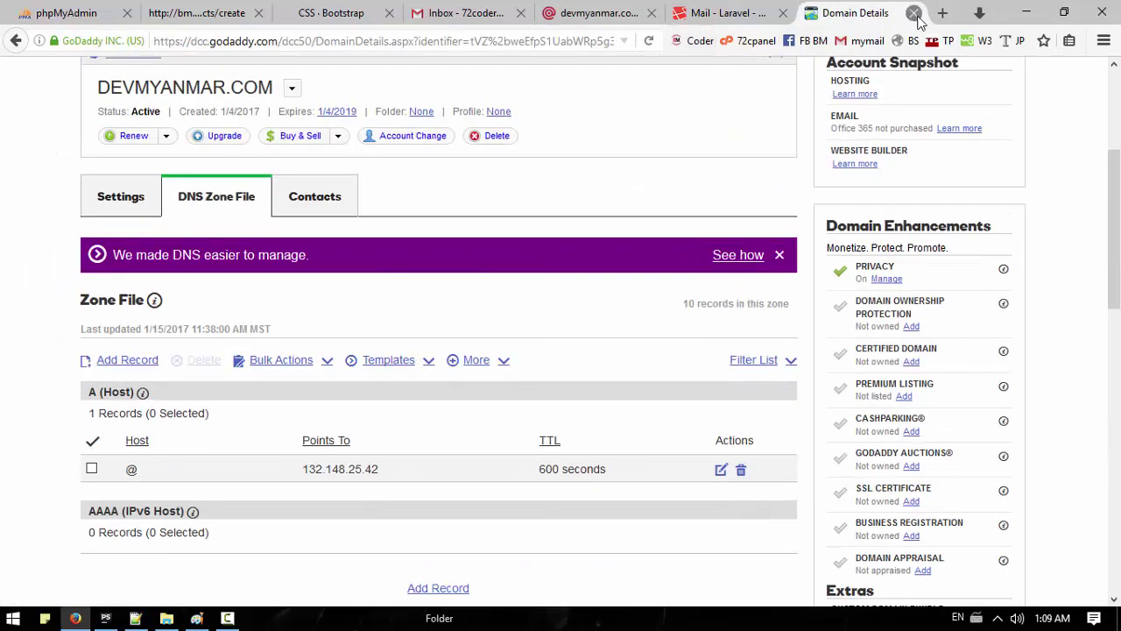
{"action": "left_click", "coordinate": [914, 13]}
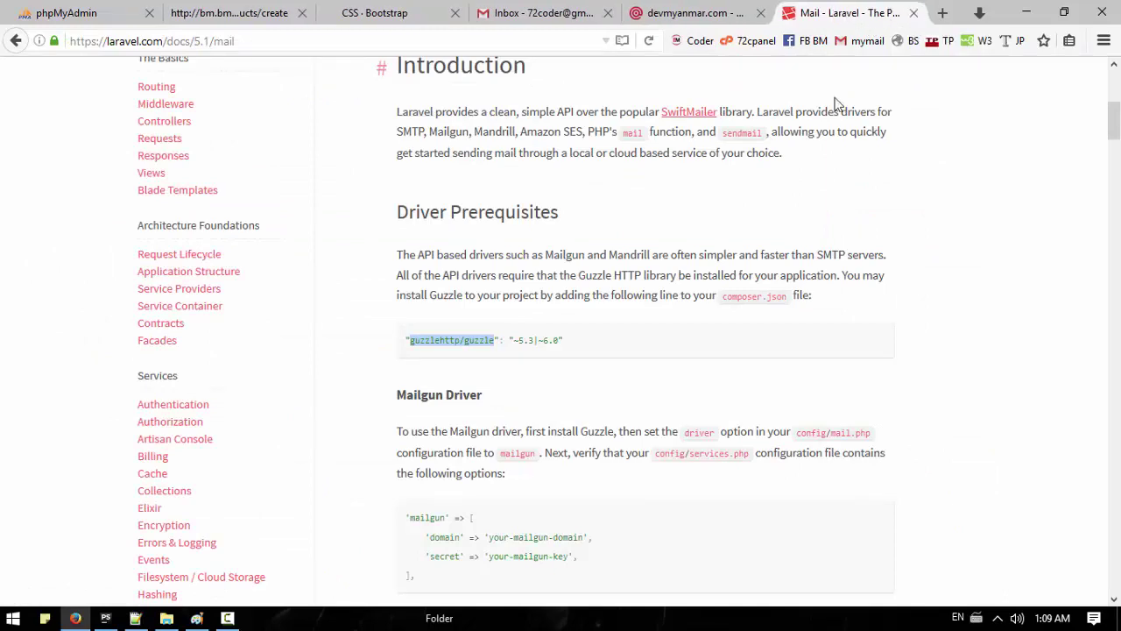
Step: Reopen GoDaddy's DEVMYANMAR.COM Domain Details page in a new tab with the recorder paused
{"action": "scroll", "coordinate": [761, 208], "scroll_direction": "up", "scroll_amount": 5}
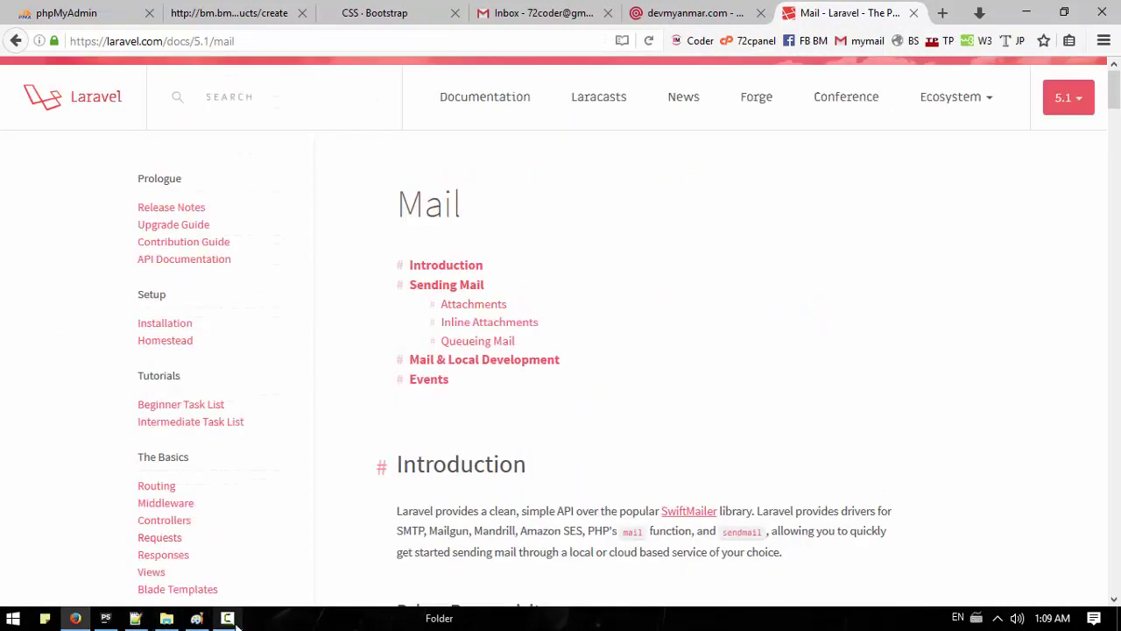
{"action": "left_click", "coordinate": [227, 617]}
{"action": "left_click", "coordinate": [1084, 500]}
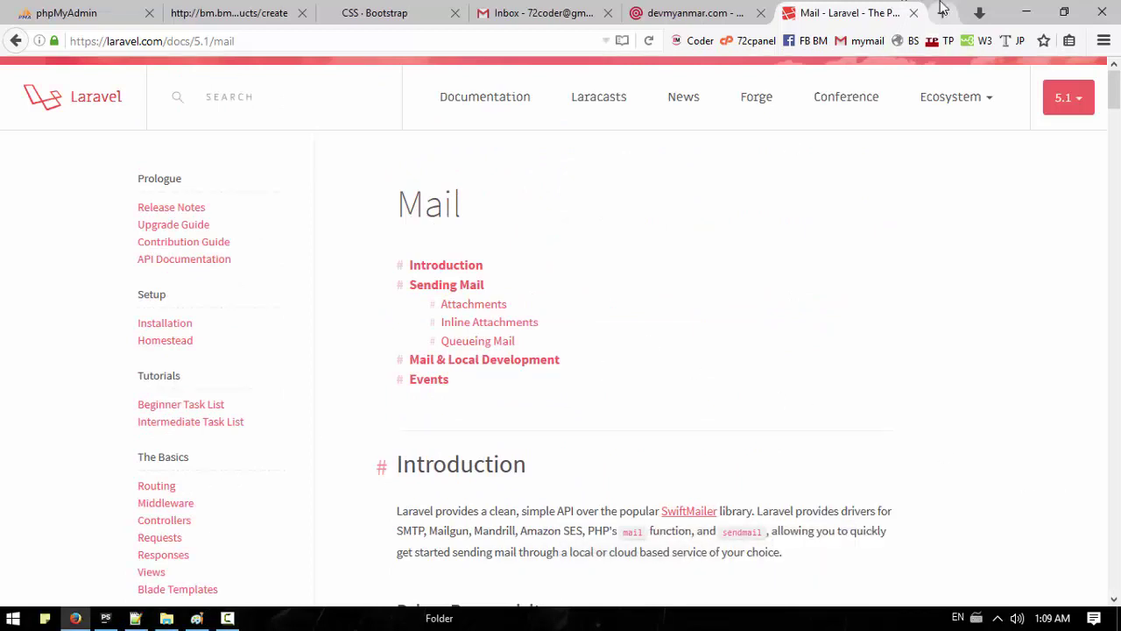
{"action": "left_click", "coordinate": [227, 617]}
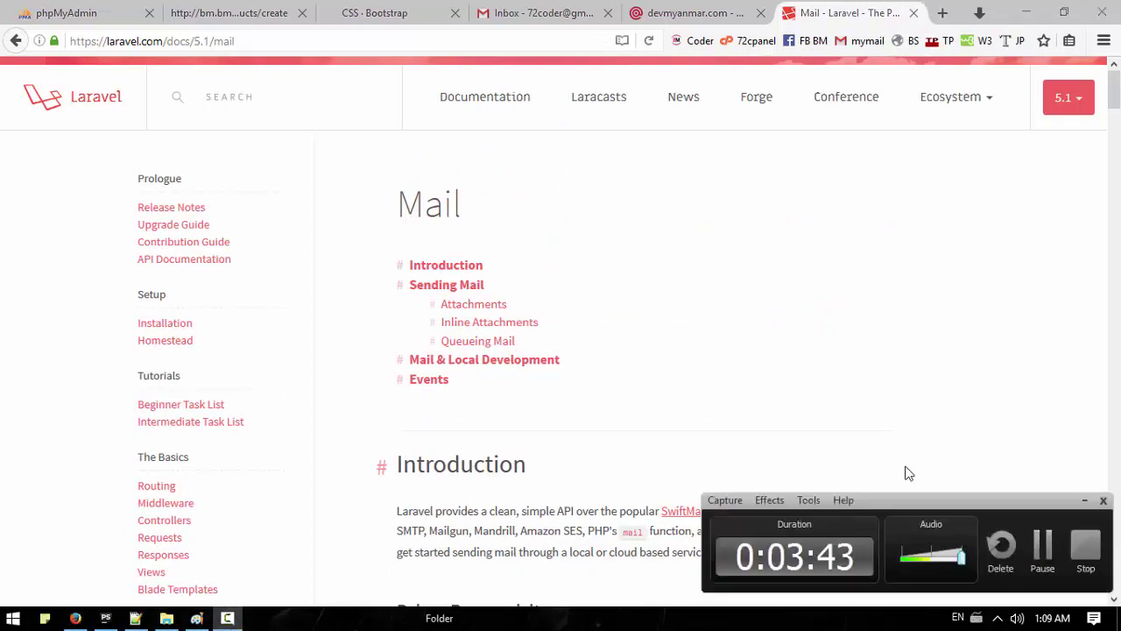
{"action": "left_click", "coordinate": [1042, 560]}
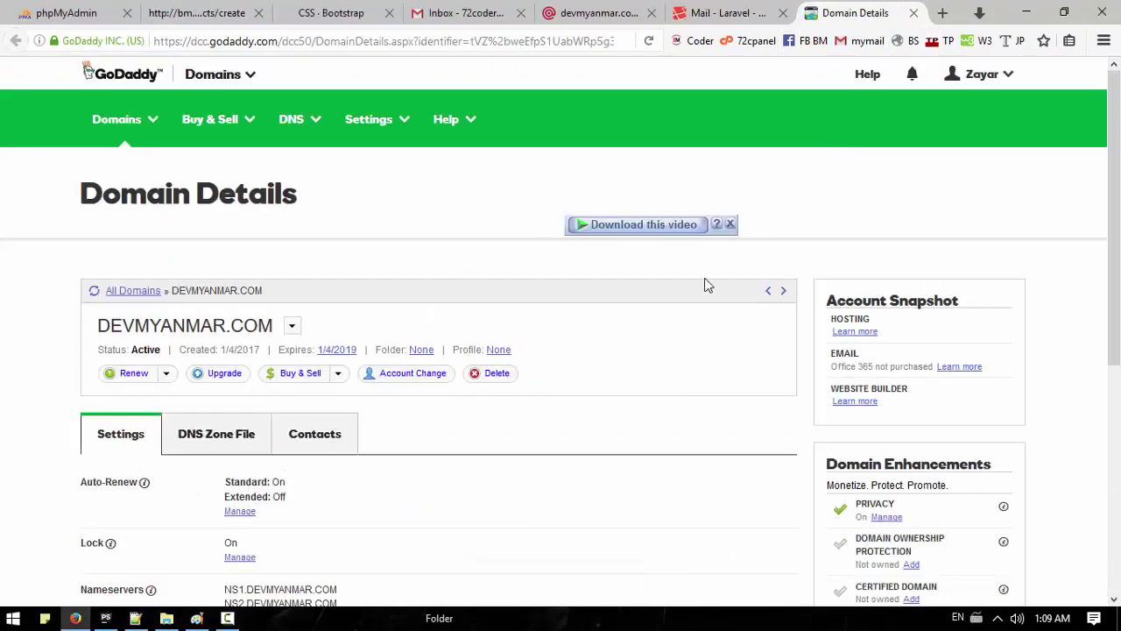
Step: Dismiss the download overlay, review Mailgun's devmyanmar.com verification and DNS records, then return to Laravel Mail docs
{"action": "left_click", "coordinate": [730, 224]}
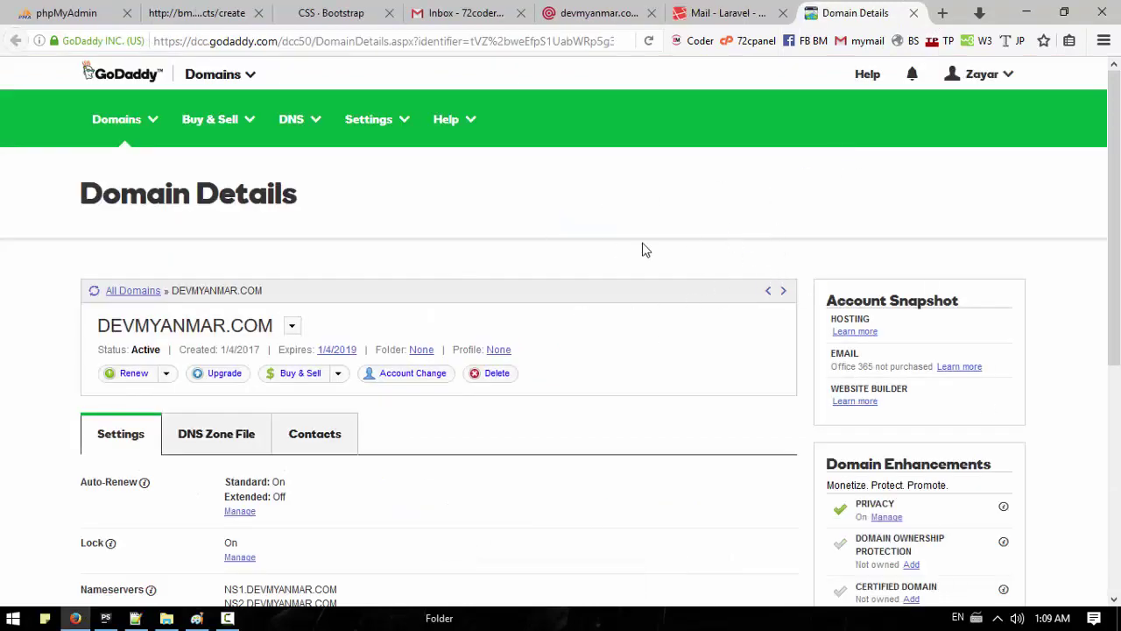
{"action": "left_click", "coordinate": [592, 13]}
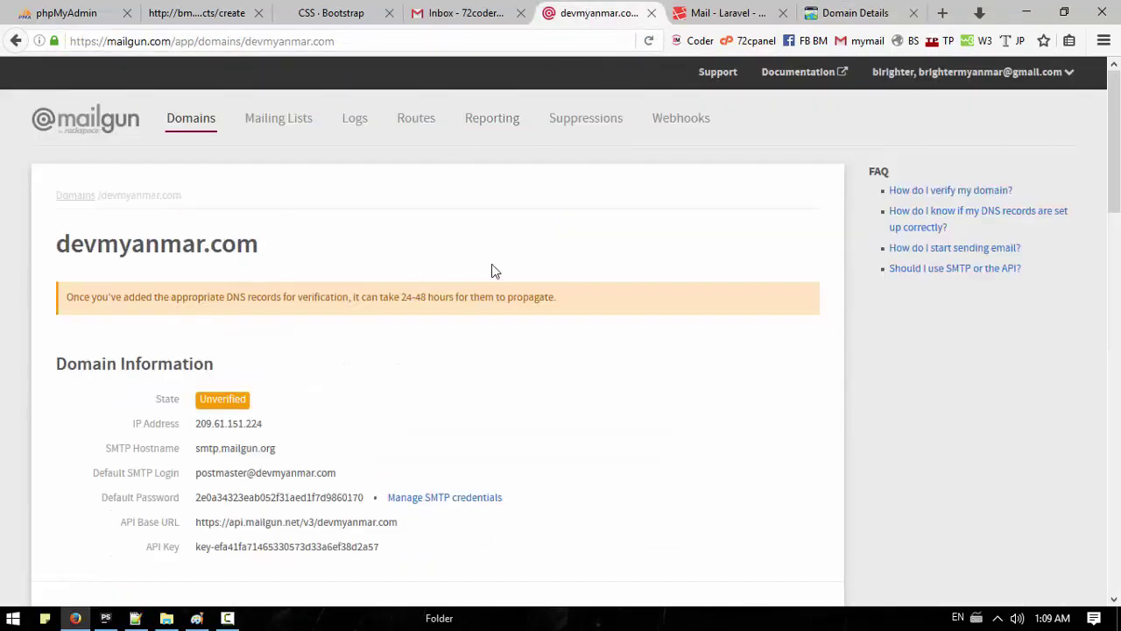
{"action": "scroll", "coordinate": [492, 271], "scroll_direction": "down", "scroll_amount": 5}
{"action": "scroll", "coordinate": [492, 270], "scroll_direction": "up", "scroll_amount": 5}
{"action": "scroll", "coordinate": [491, 270], "scroll_direction": "down", "scroll_amount": 3}
{"action": "scroll", "coordinate": [546, 255], "scroll_direction": "down", "scroll_amount": 5}
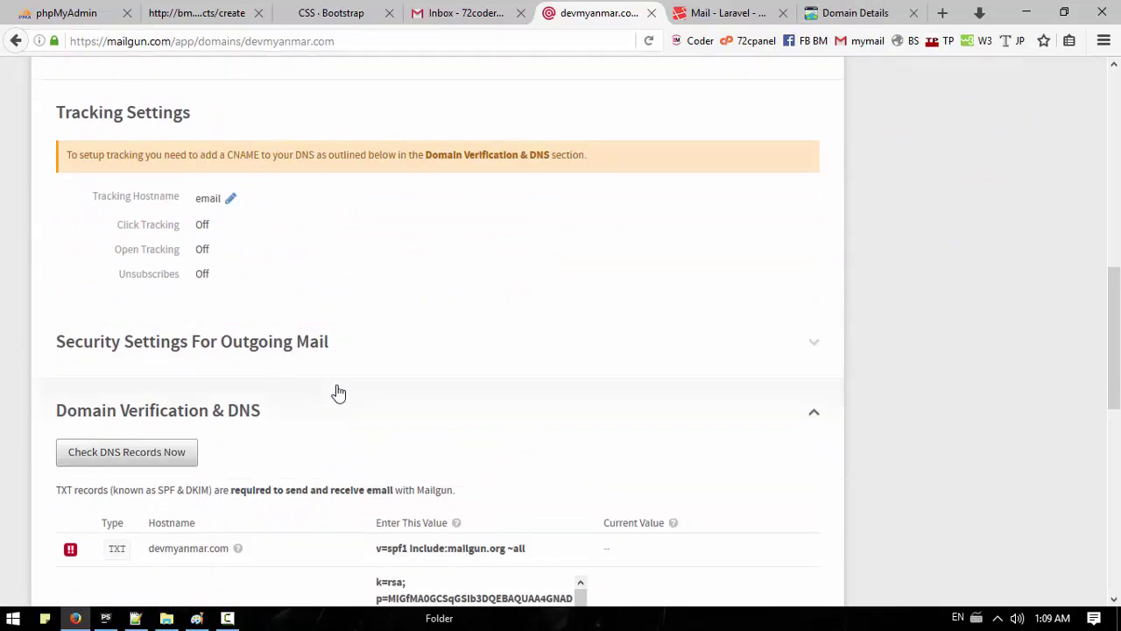
{"action": "scroll", "coordinate": [427, 390], "scroll_direction": "down", "scroll_amount": 4}
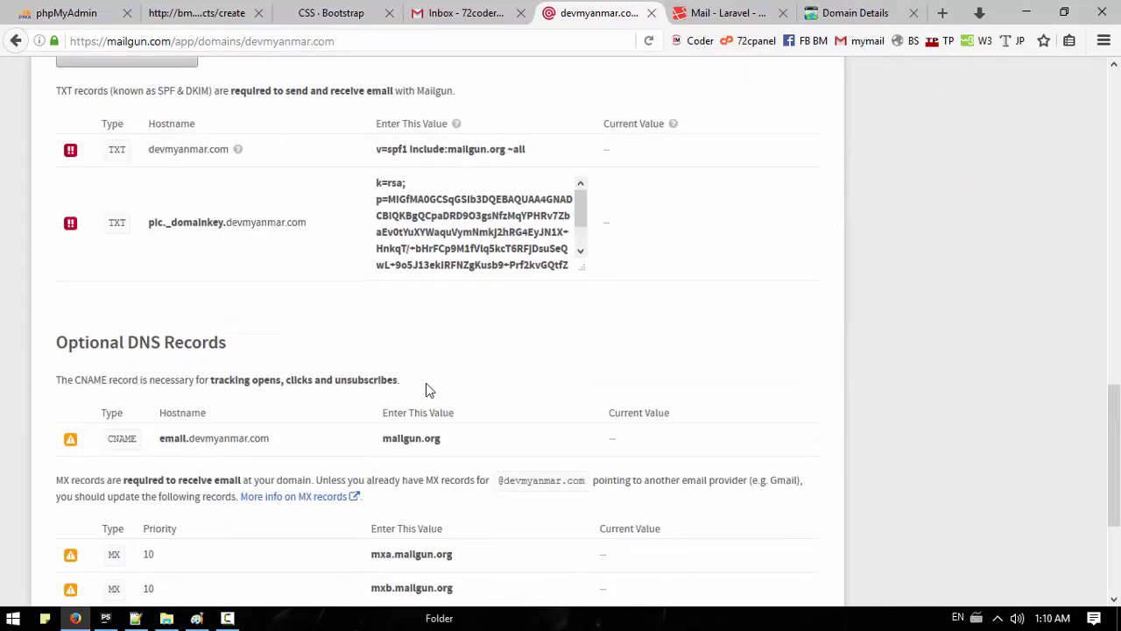
{"action": "scroll", "coordinate": [427, 390], "scroll_direction": "up", "scroll_amount": 6}
{"action": "scroll", "coordinate": [427, 389], "scroll_direction": "up", "scroll_amount": 6}
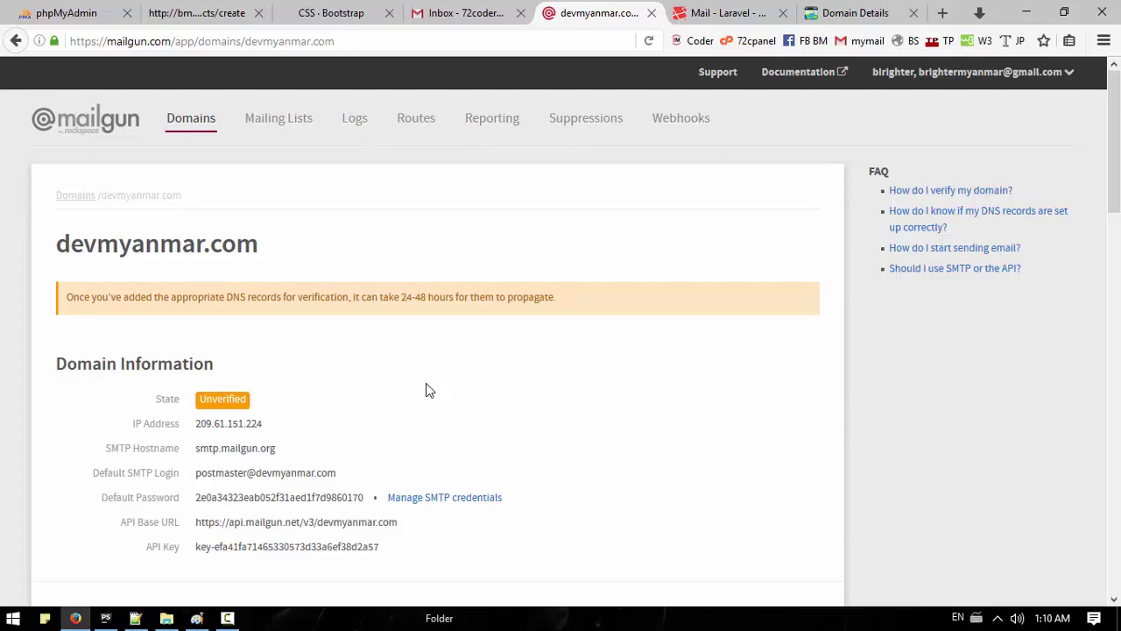
{"action": "scroll", "coordinate": [428, 389], "scroll_direction": "down", "scroll_amount": 15}
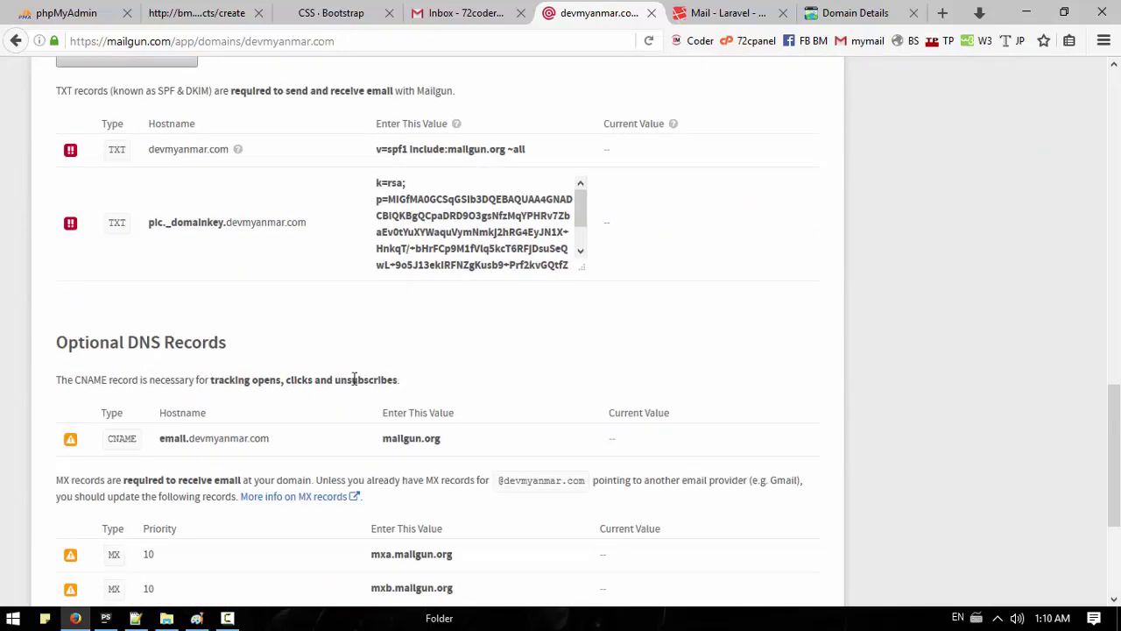
{"action": "left_click", "coordinate": [719, 13]}
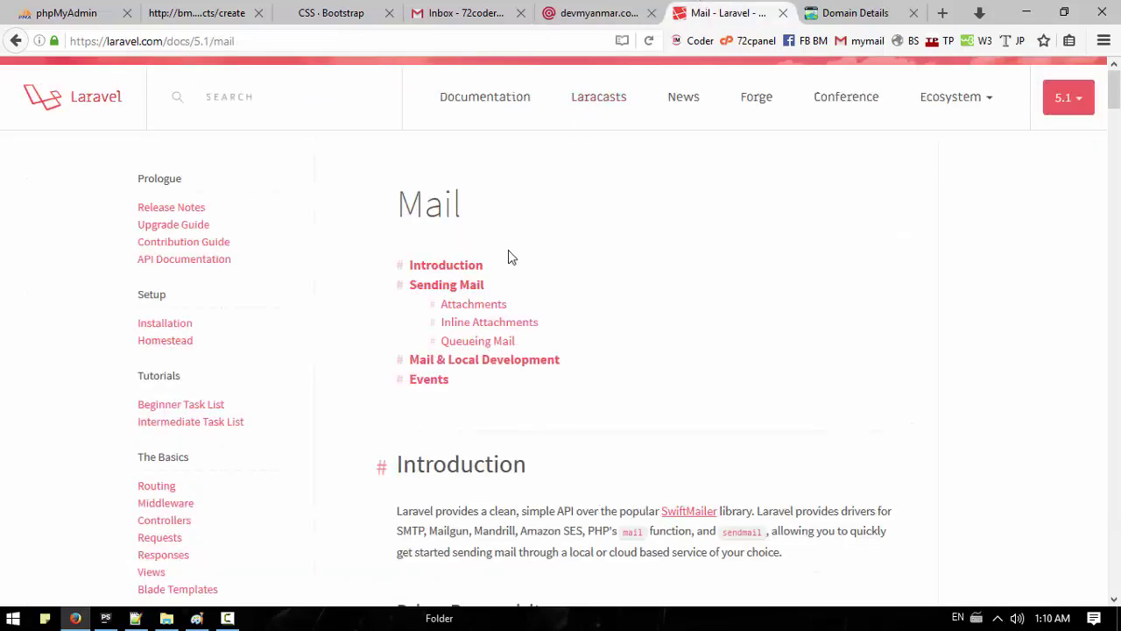
Step: Reload the Laravel docs and read the 5.3 Service Container page
{"action": "scroll", "coordinate": [283, 300], "scroll_direction": "down", "scroll_amount": 3}
{"action": "scroll", "coordinate": [300, 268], "scroll_direction": "up", "scroll_amount": 3}
{"action": "key", "text": "F5"}
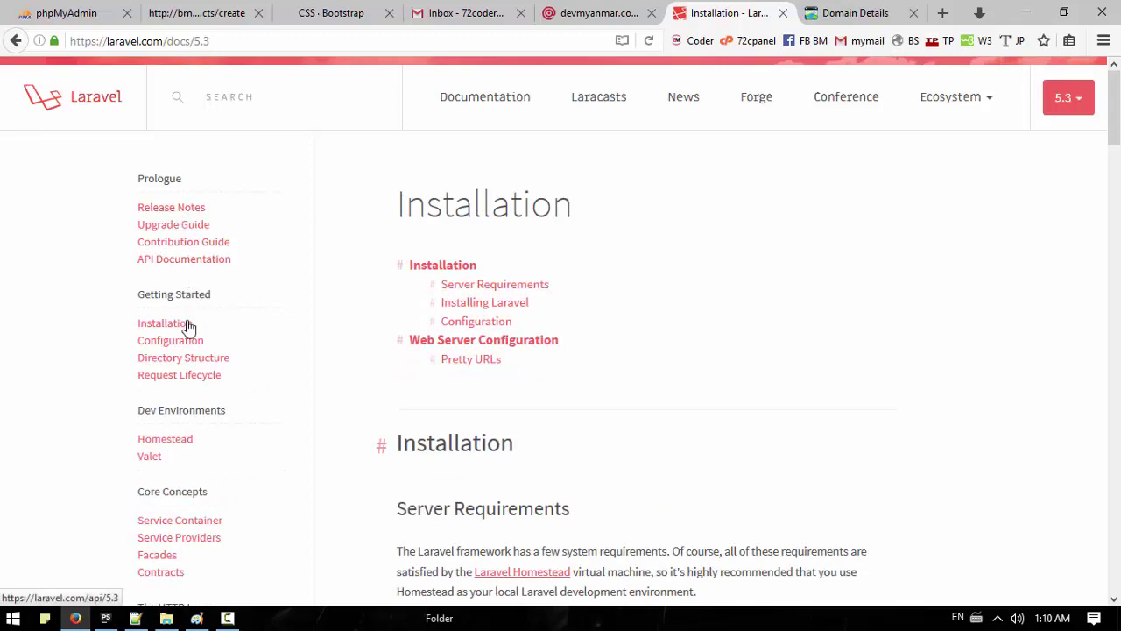
{"action": "scroll", "coordinate": [237, 359], "scroll_direction": "down", "scroll_amount": 3}
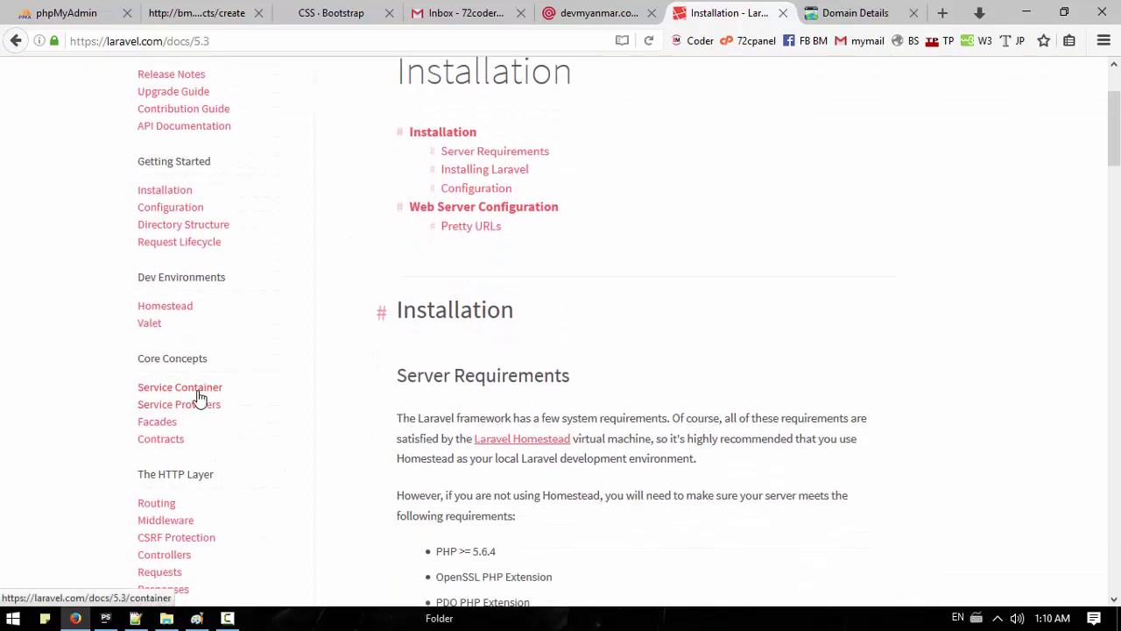
{"action": "left_click", "coordinate": [197, 384]}
{"action": "scroll", "coordinate": [376, 377], "scroll_direction": "down", "scroll_amount": 3}
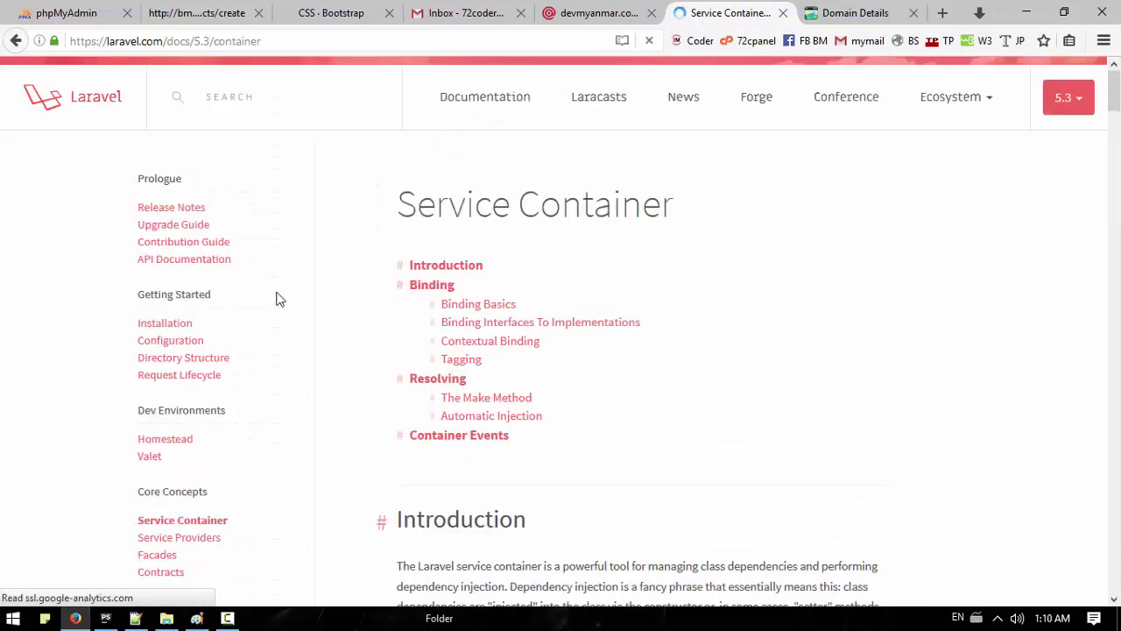
{"action": "scroll", "coordinate": [171, 438], "scroll_direction": "down", "scroll_amount": 3}
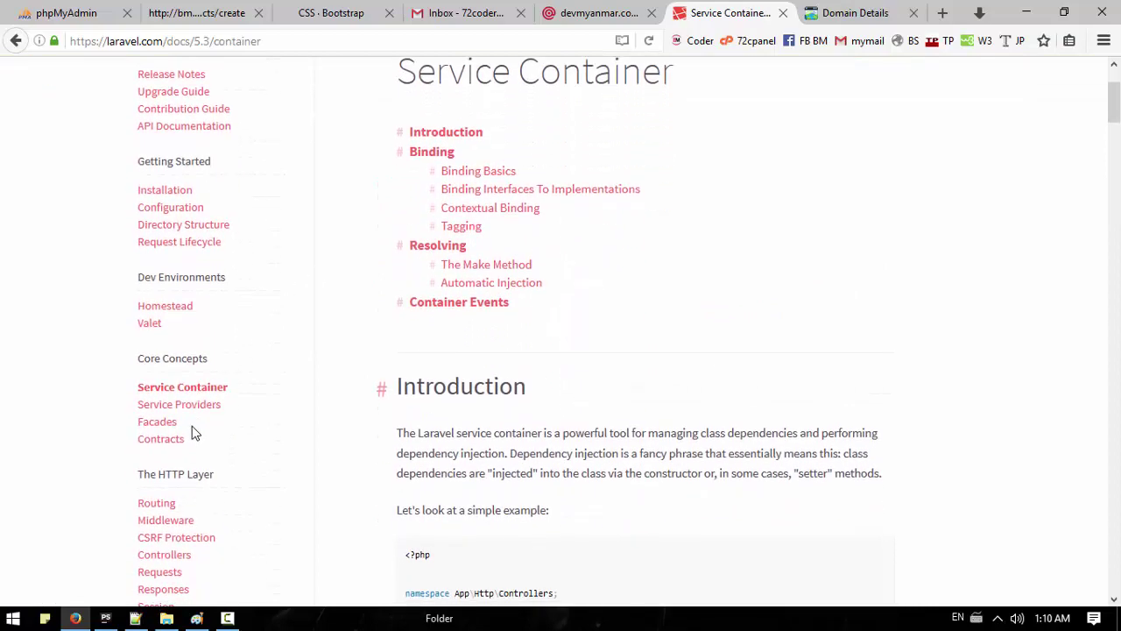
Step: Read the Service Providers and Facades pages, then close the Facades tab
{"action": "left_click", "coordinate": [179, 404]}
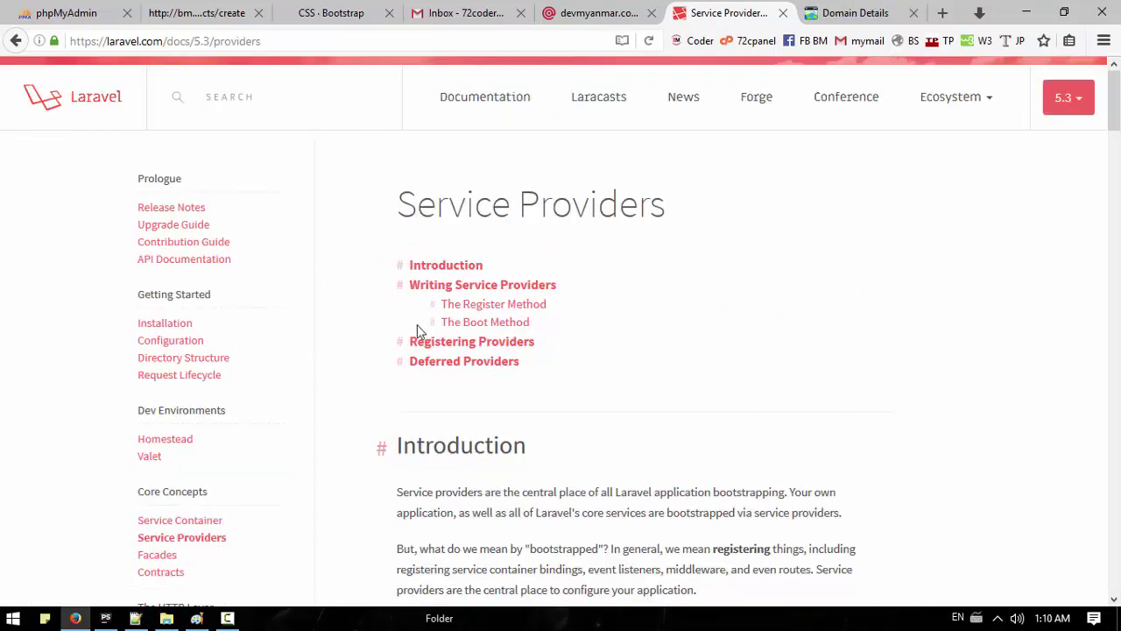
{"action": "scroll", "coordinate": [307, 421], "scroll_direction": "down", "scroll_amount": 3}
{"action": "left_click", "coordinate": [160, 422]}
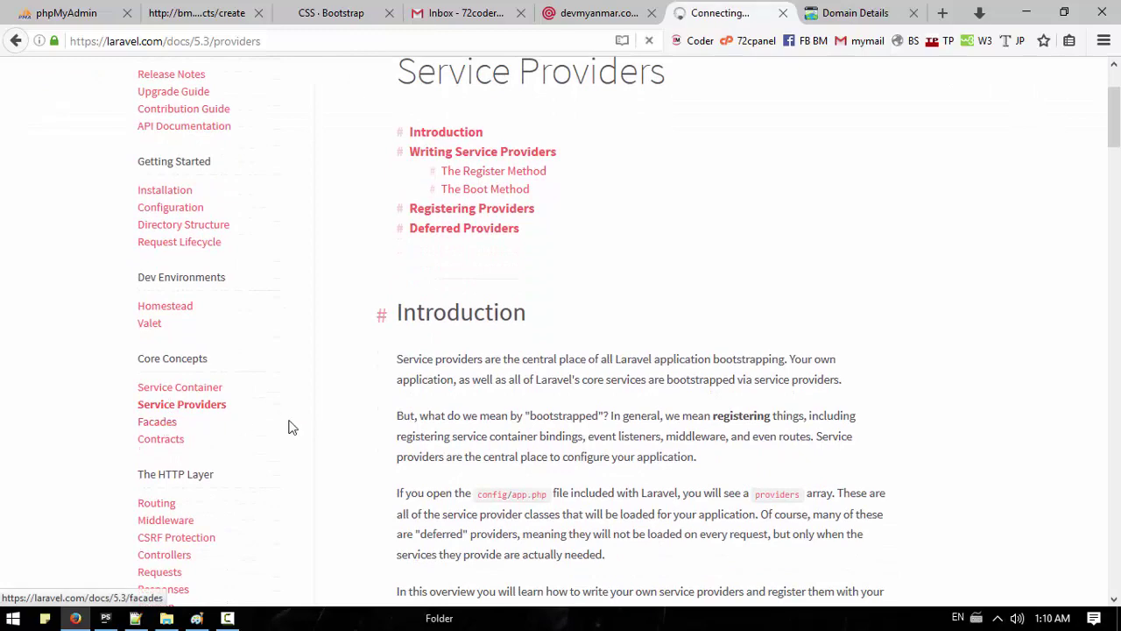
{"action": "scroll", "coordinate": [232, 378], "scroll_direction": "down", "scroll_amount": 3}
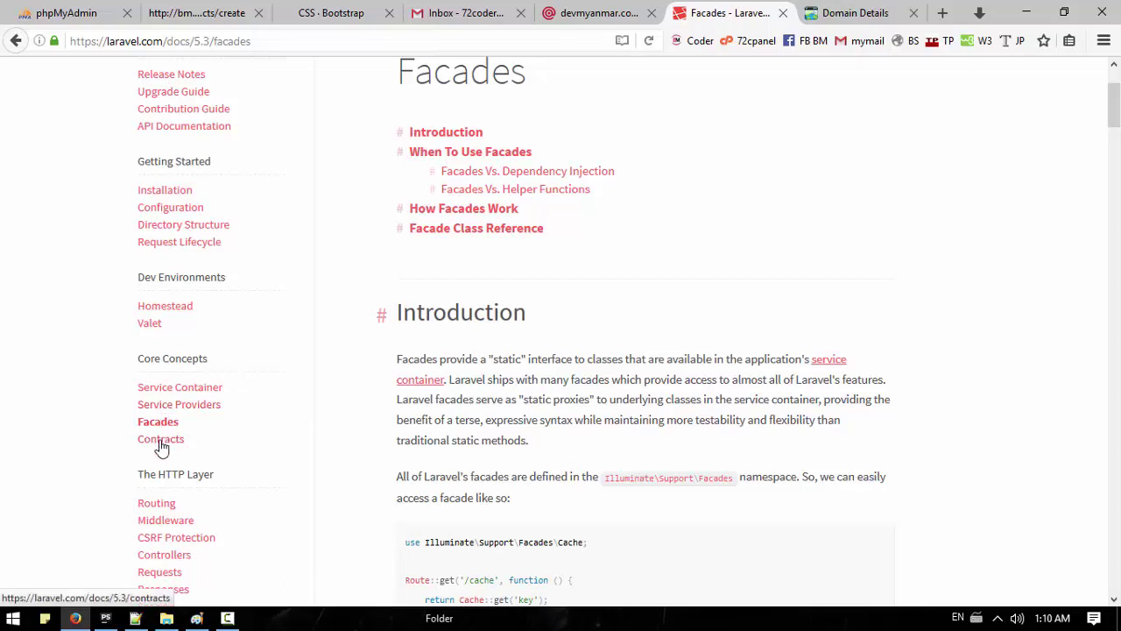
{"action": "scroll", "coordinate": [178, 496], "scroll_direction": "down", "scroll_amount": 3}
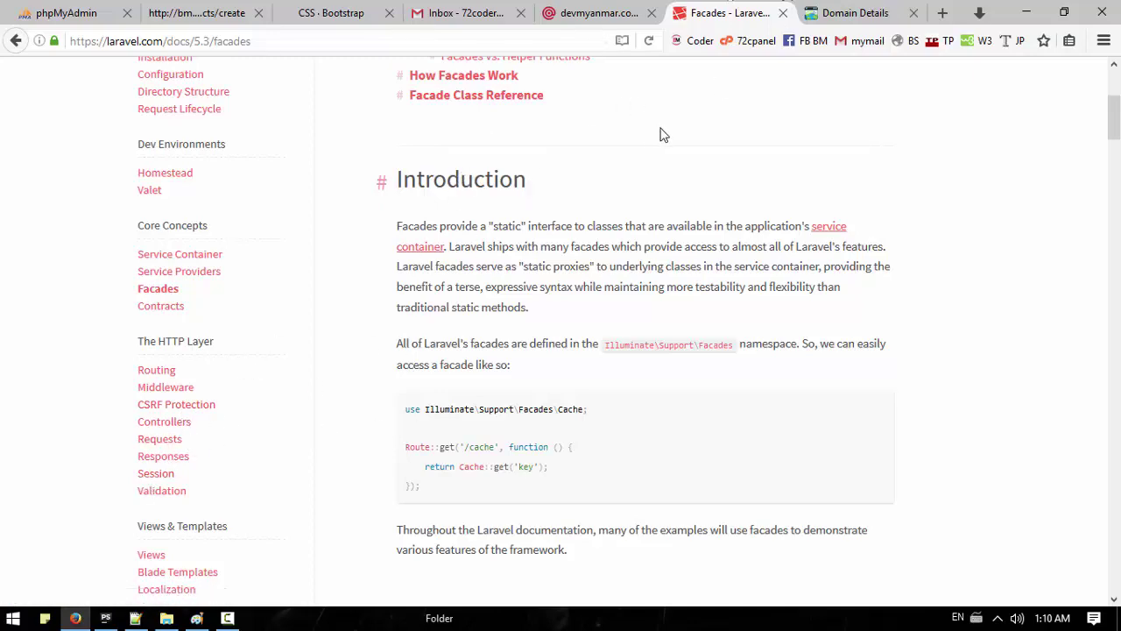
{"action": "scroll", "coordinate": [626, 218], "scroll_direction": "up", "scroll_amount": 3}
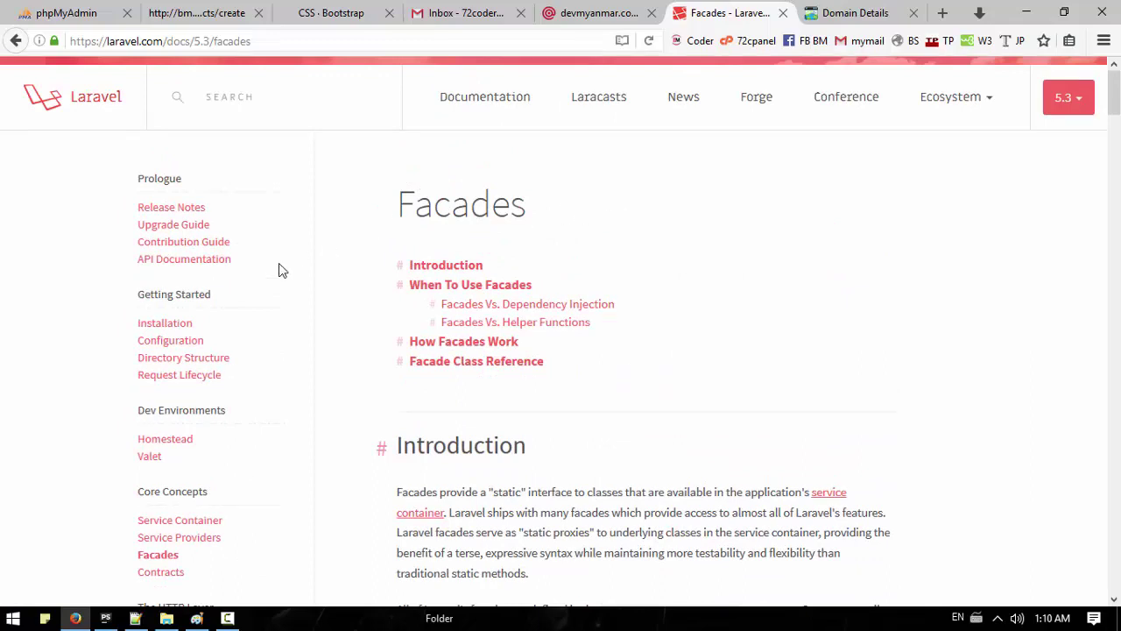
{"action": "left_click", "coordinate": [782, 12]}
Step: Close the Mailgun domain page and Gmail inbox tabs in Firefox
{"action": "left_click", "coordinate": [596, 10]}
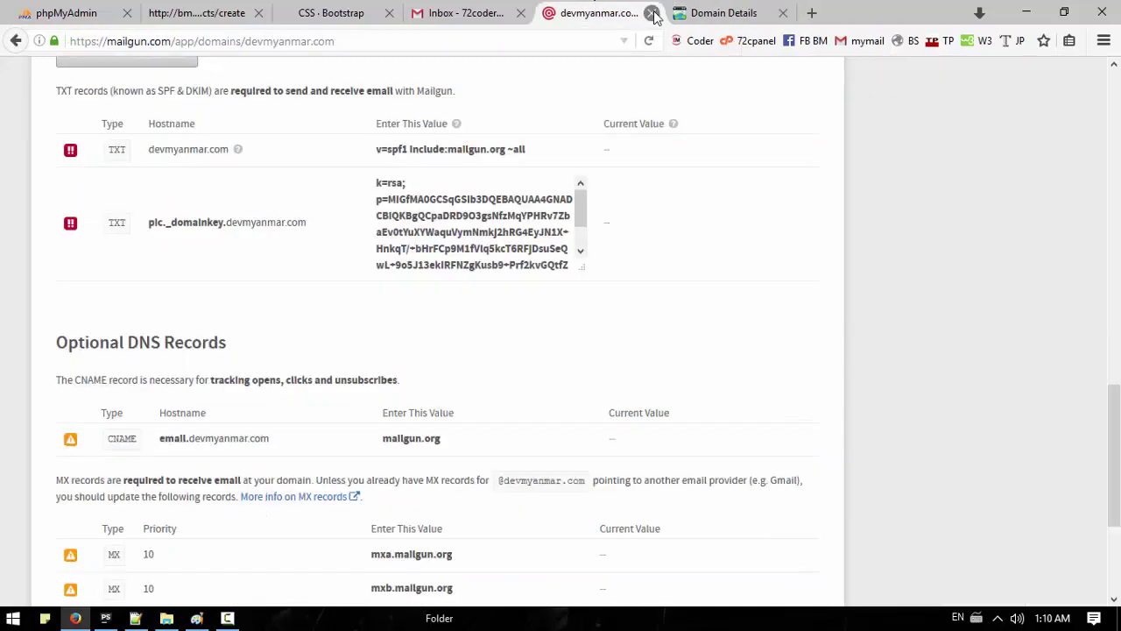
{"action": "left_click", "coordinate": [652, 13]}
{"action": "left_click", "coordinate": [486, 13]}
{"action": "left_click", "coordinate": [521, 13]}
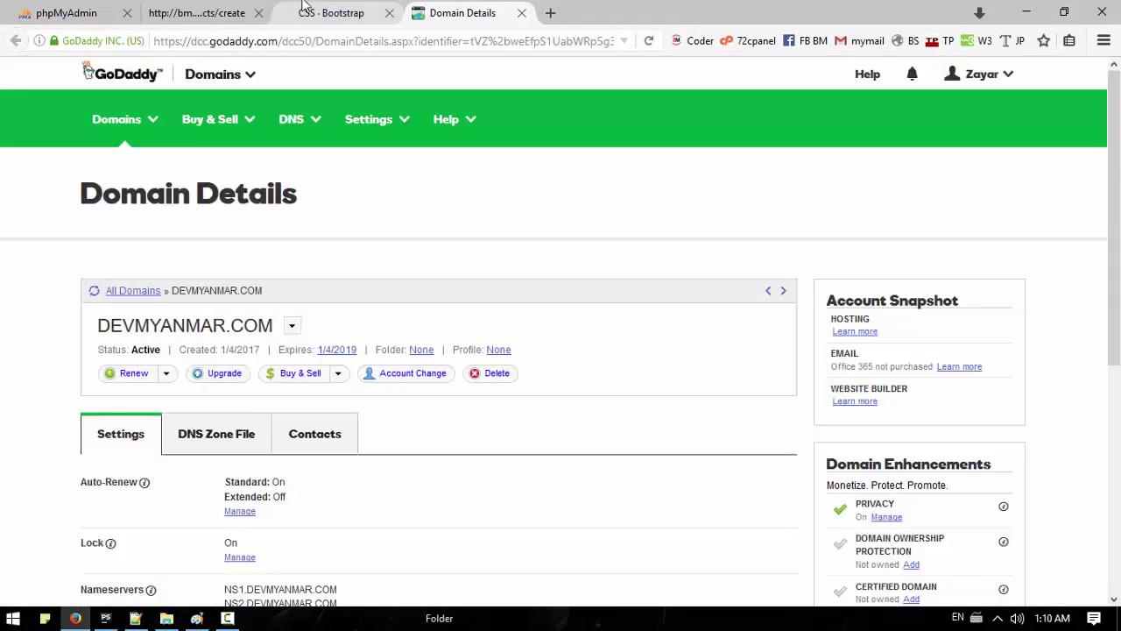
Step: Flick through the Domain Details and CSS · Bootstrap tabs, ending on the products/create error page
{"action": "left_click", "coordinate": [331, 13]}
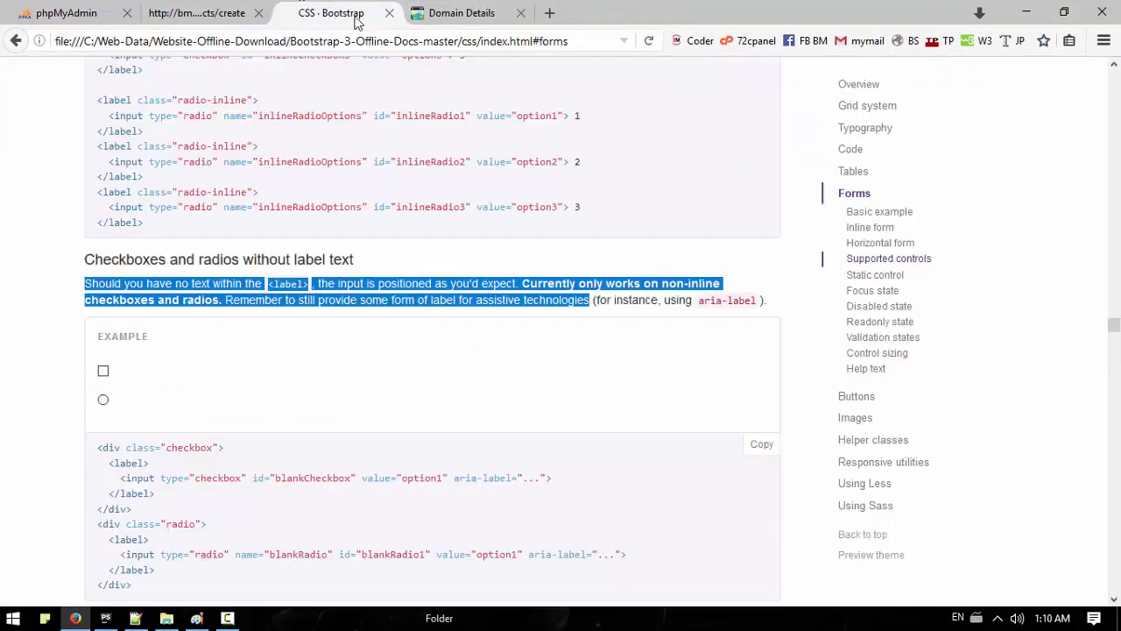
{"action": "left_click", "coordinate": [197, 13]}
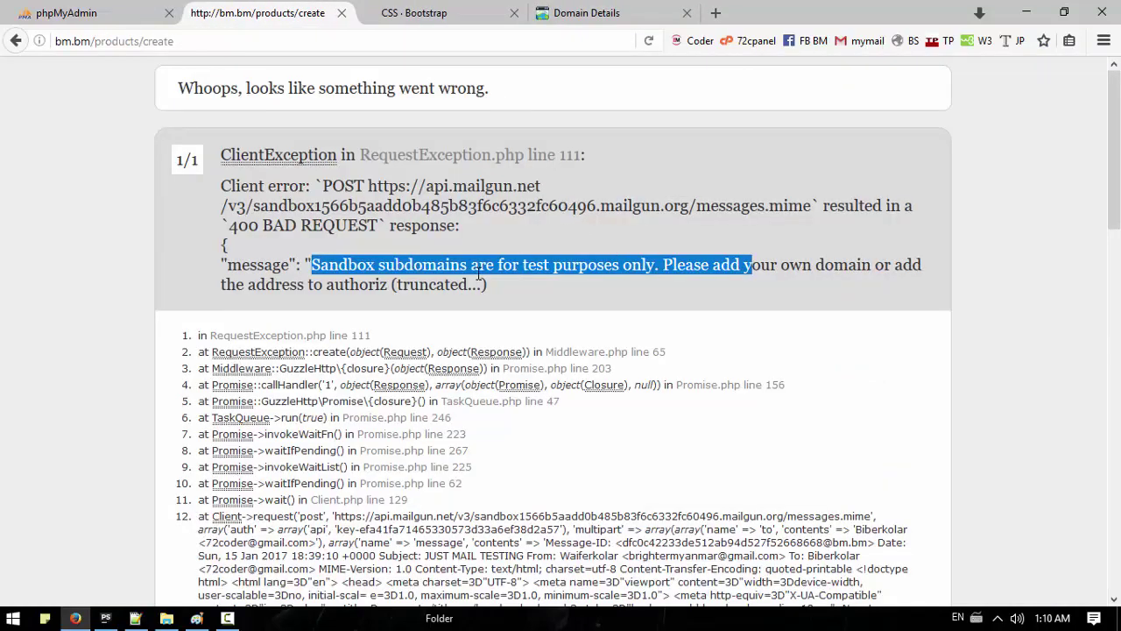
{"action": "left_click", "coordinate": [569, 13]}
{"action": "left_click", "coordinate": [451, 13]}
{"action": "left_click", "coordinate": [308, 13]}
Step: Close the Client.php tab in PhpStorm
{"action": "left_click", "coordinate": [105, 617]}
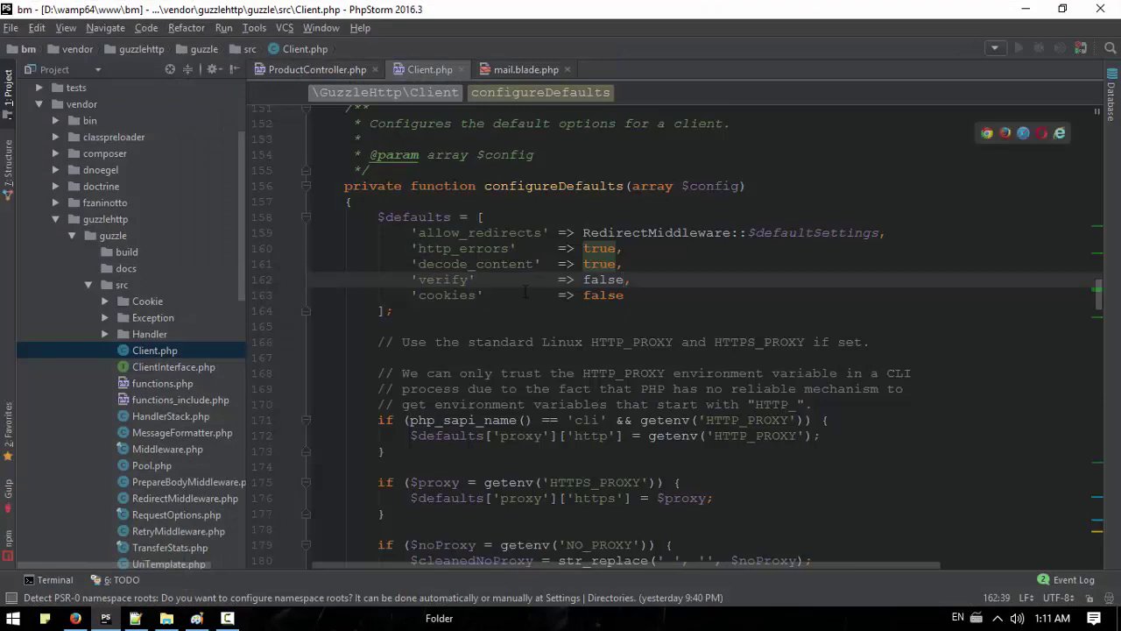
{"action": "scroll", "coordinate": [524, 291], "scroll_direction": "down", "scroll_amount": 7}
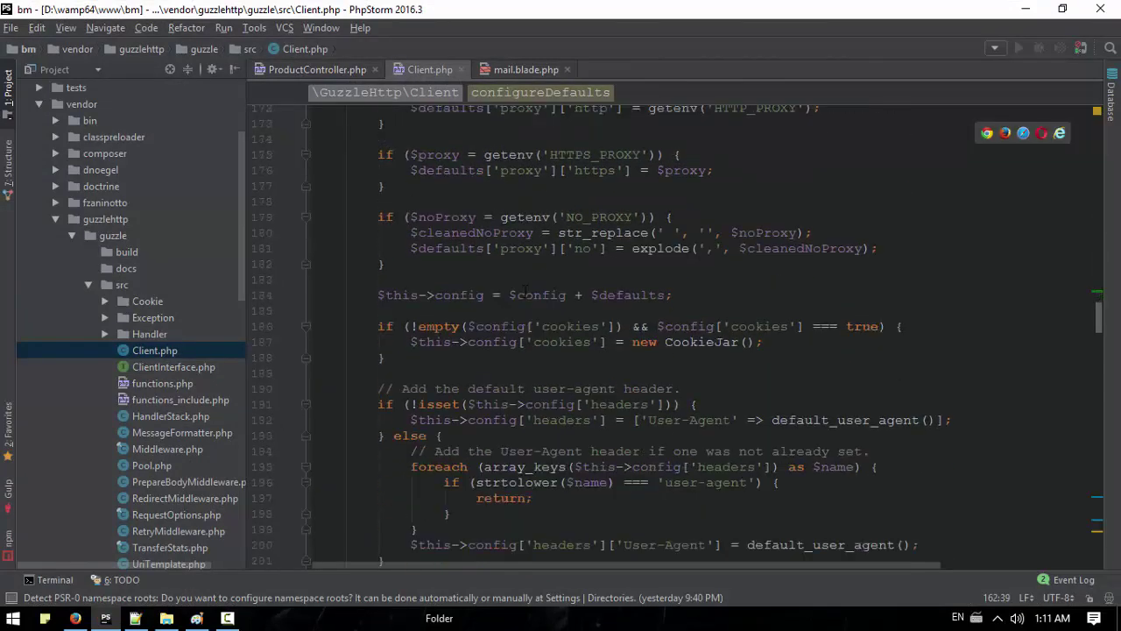
{"action": "scroll", "coordinate": [525, 291], "scroll_direction": "up", "scroll_amount": 14}
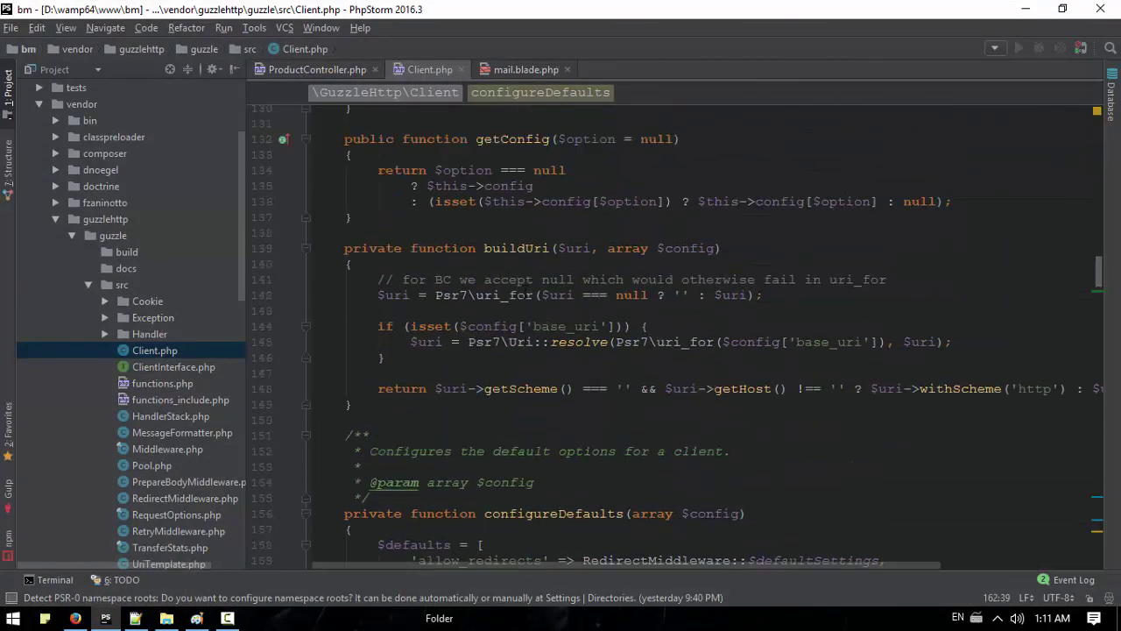
{"action": "scroll", "coordinate": [525, 292], "scroll_direction": "up", "scroll_amount": 7}
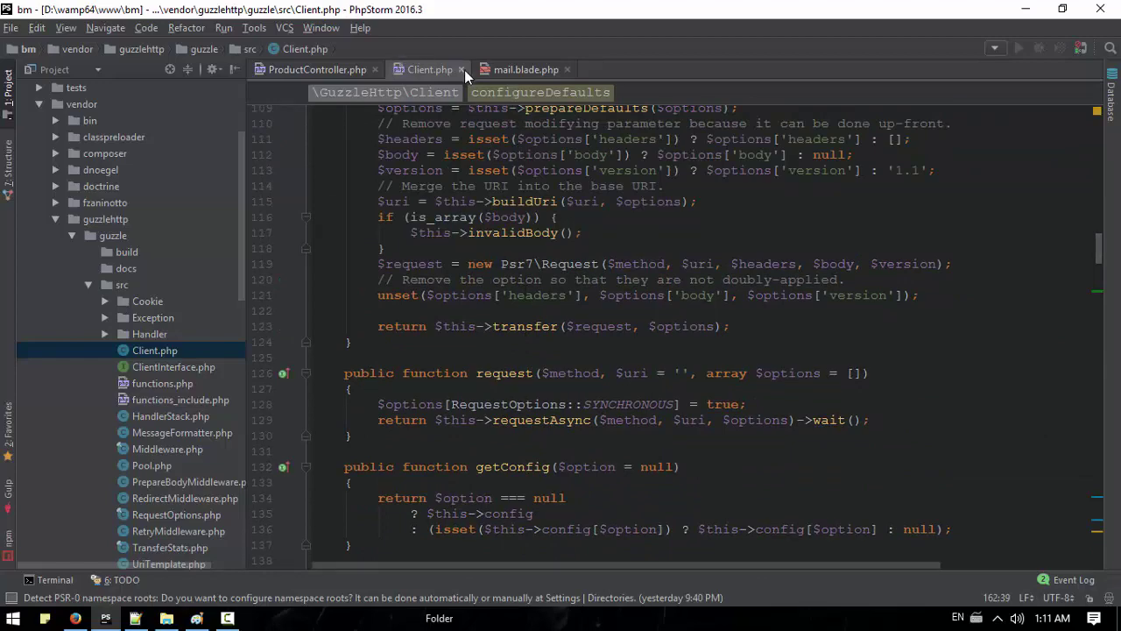
{"action": "left_click", "coordinate": [462, 69]}
Step: Comment out the $data array and Mail::send block in ProductController's store method
{"action": "scroll", "coordinate": [438, 263], "scroll_direction": "down", "scroll_amount": 6}
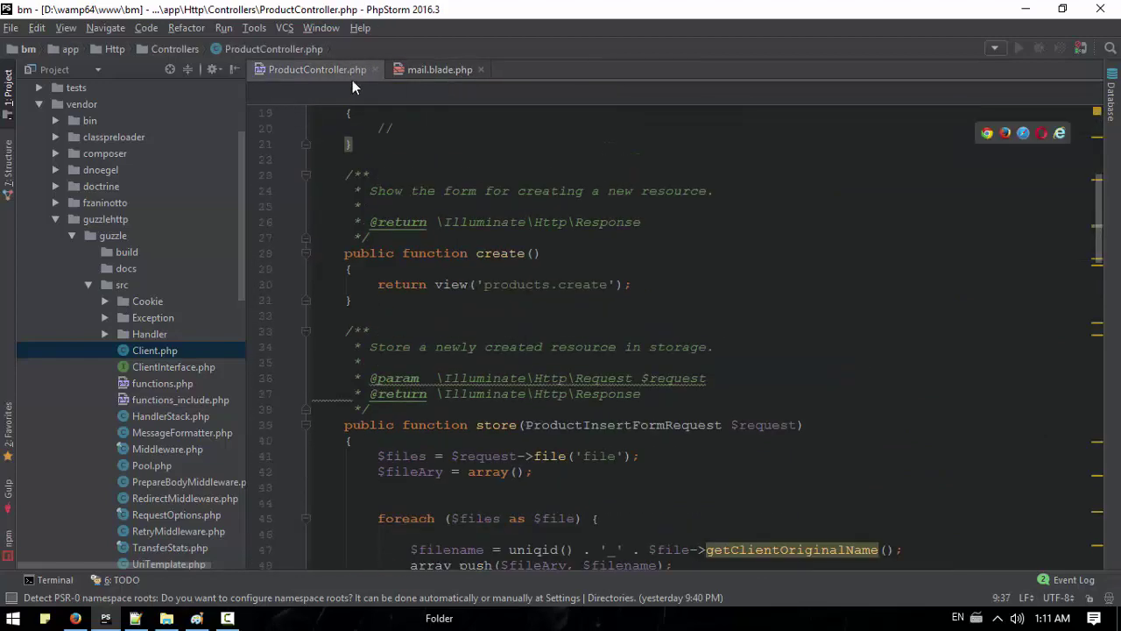
{"action": "scroll", "coordinate": [514, 352], "scroll_direction": "down", "scroll_amount": 8}
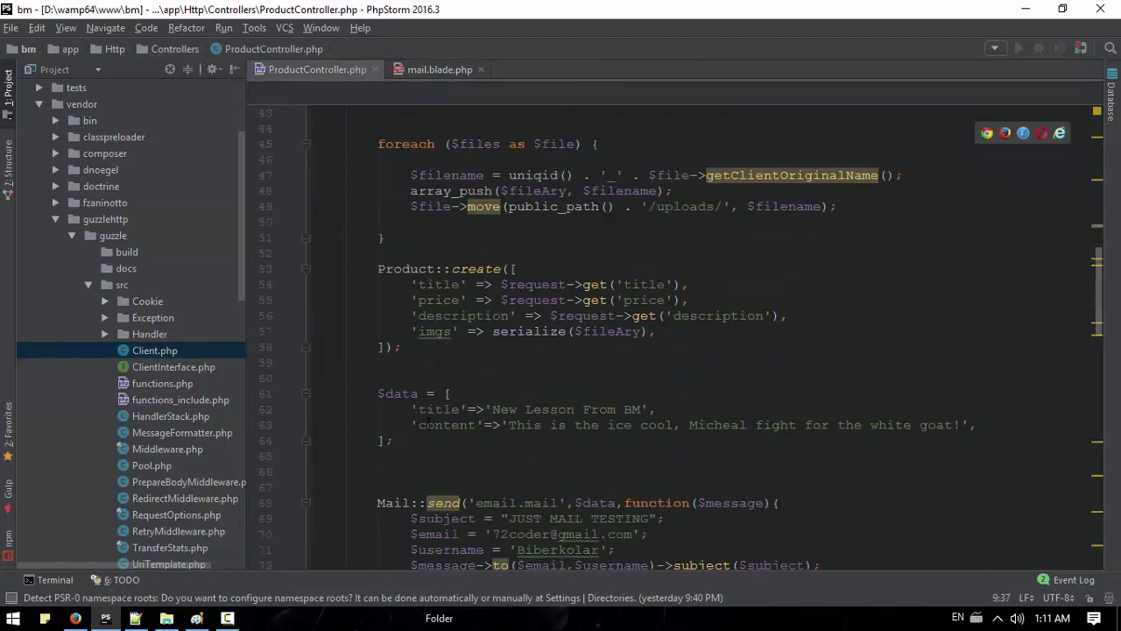
{"action": "left_click_drag", "start_coordinate": [394, 441], "coordinate": [360, 269]}
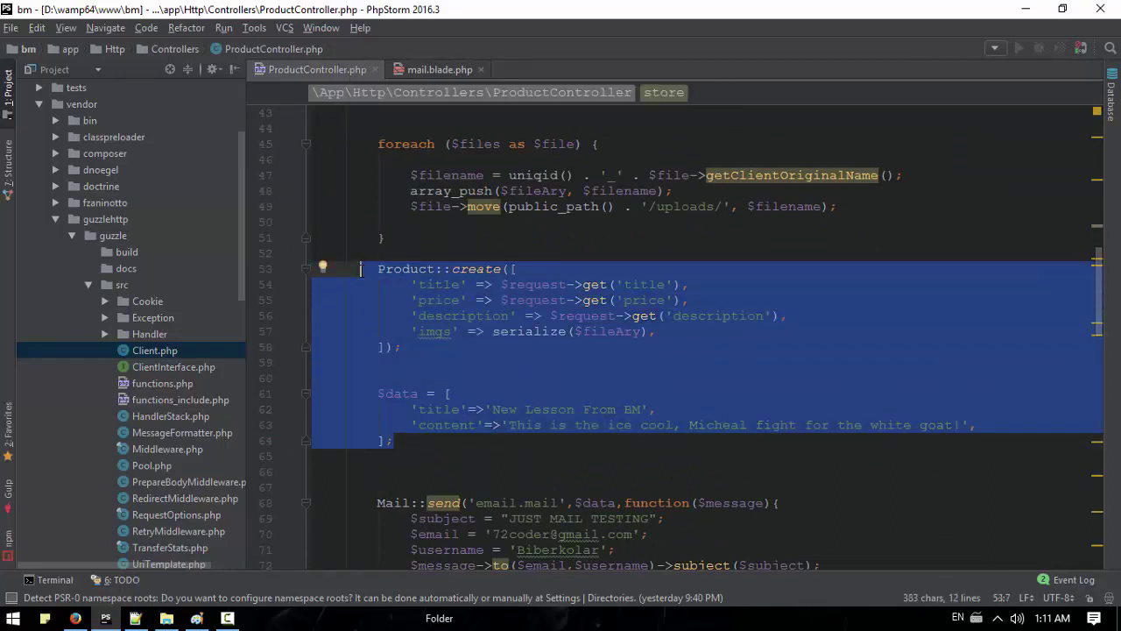
{"action": "scroll", "coordinate": [360, 269], "scroll_direction": "down", "scroll_amount": 3}
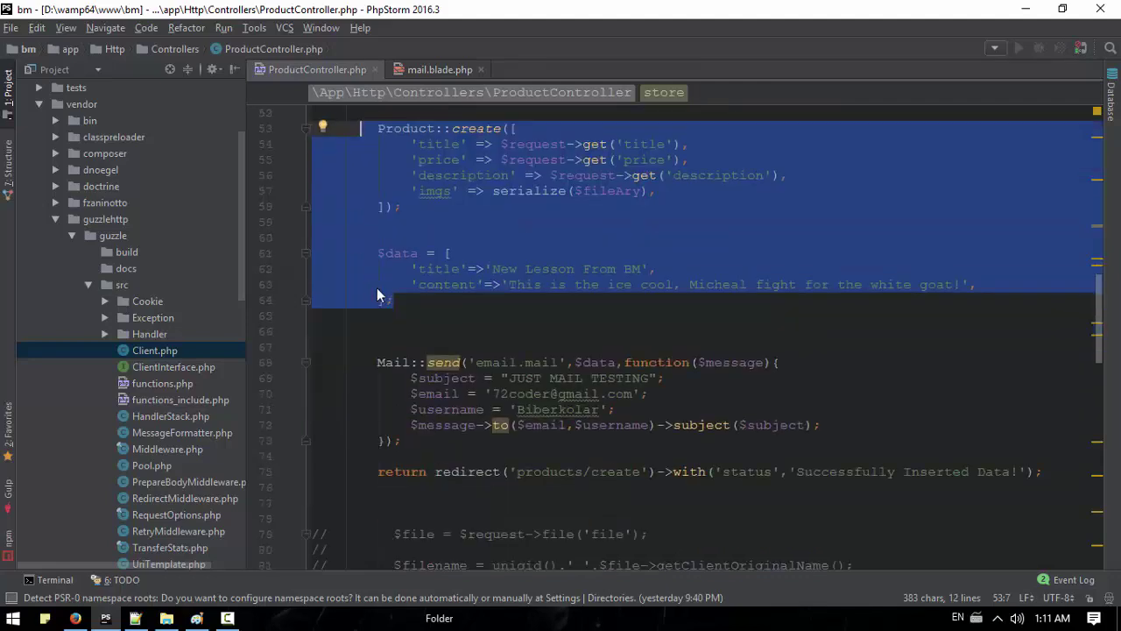
{"action": "left_click_drag", "start_coordinate": [401, 440], "coordinate": [378, 253]}
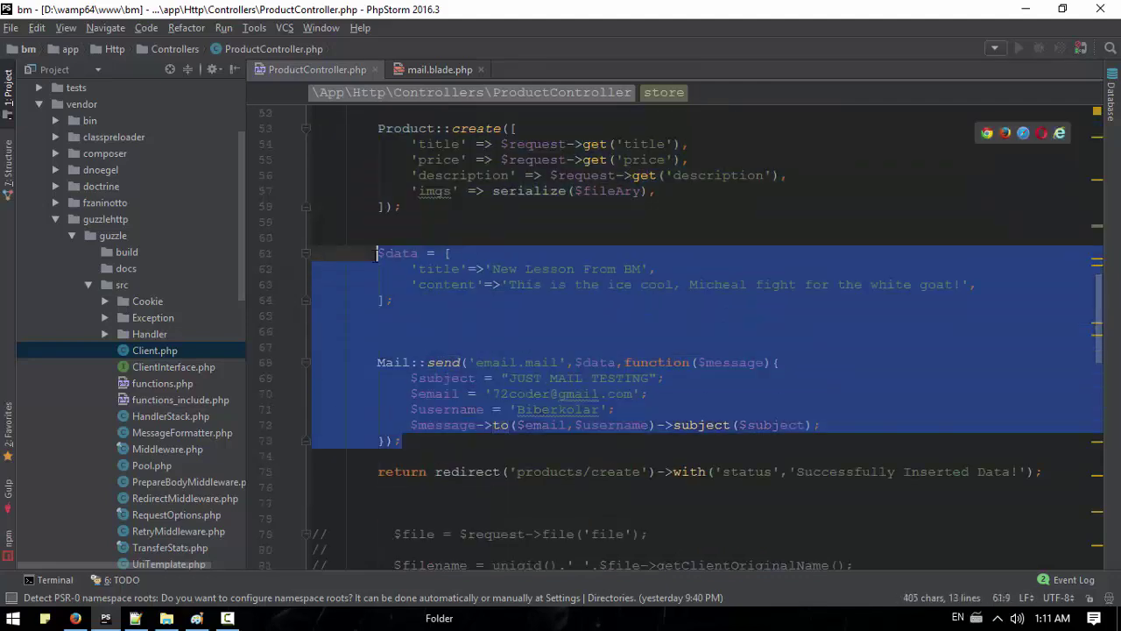
{"action": "key", "text": "ctrl+slash"}
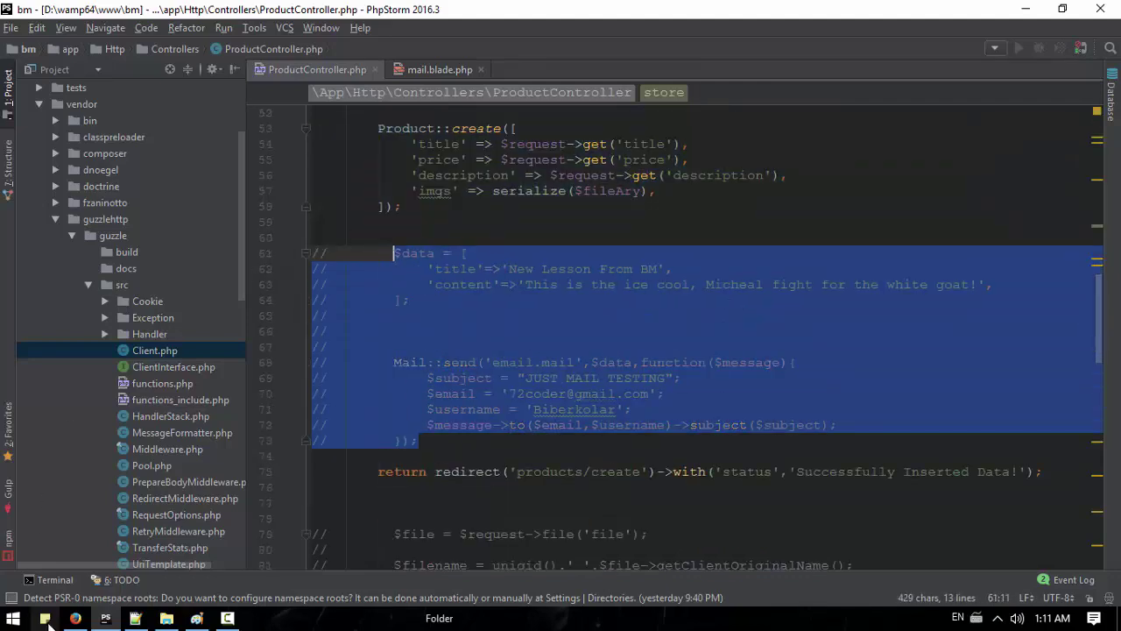
{"action": "left_click", "coordinate": [75, 618]}
Step: Reload Create Product and fill Title sdfasdf, Price 123 and Description asdfasdf
{"action": "key", "text": "ctrl+l"}
{"action": "key", "text": "Return"}
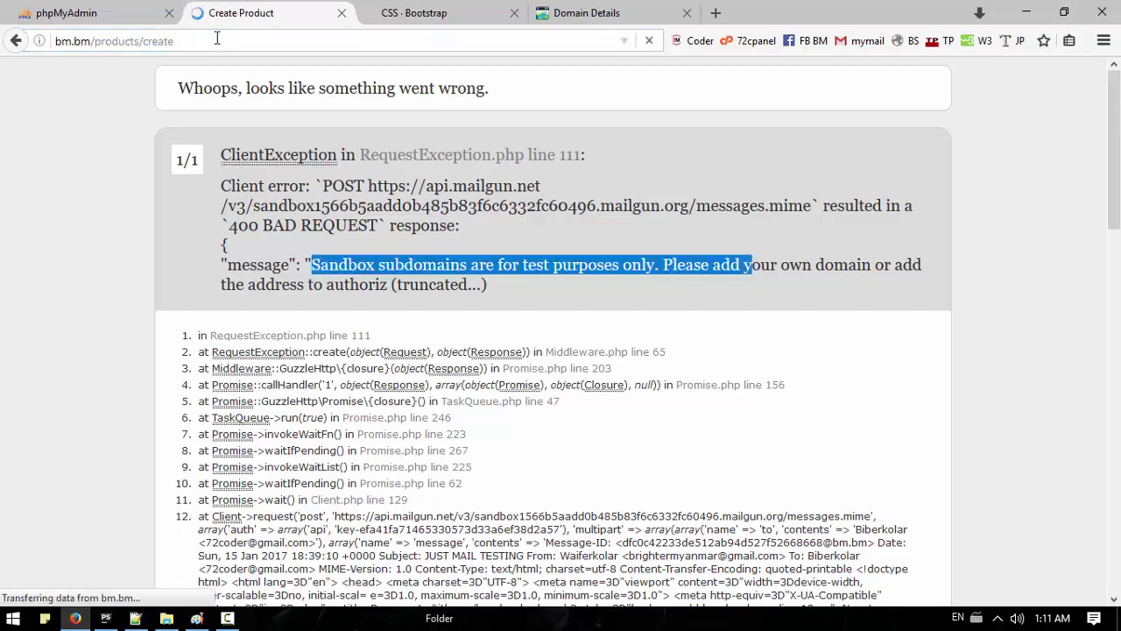
{"action": "left_click", "coordinate": [410, 204]}
{"action": "left_click", "coordinate": [400, 272]}
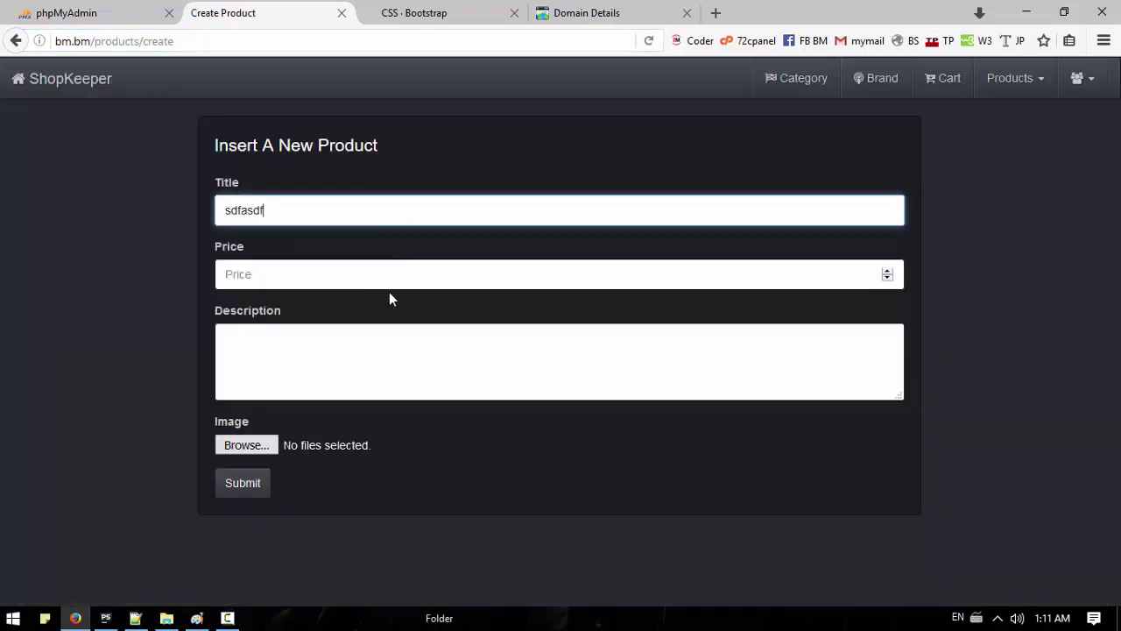
{"action": "left_click", "coordinate": [392, 273]}
{"action": "type", "text": "123"}
{"action": "left_click", "coordinate": [350, 355]}
{"action": "type", "text": "asdfasdf"}
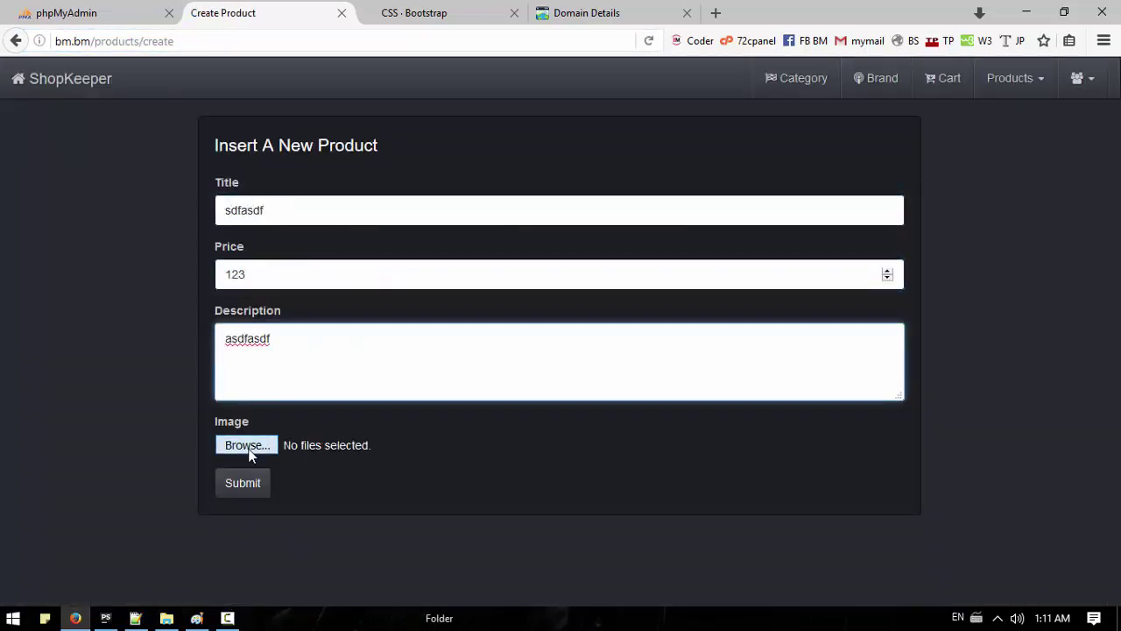
Step: Attach the long-numbered jpg image and submit, getting 'Successfully Inserted Data!'
{"action": "left_click", "coordinate": [245, 447]}
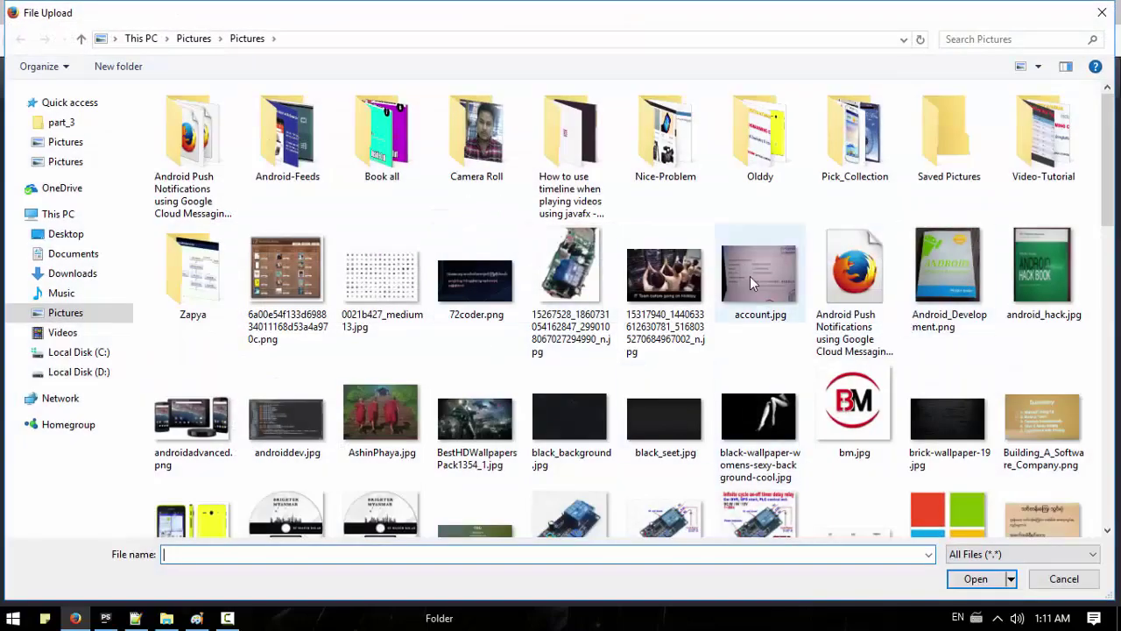
{"action": "double_click", "coordinate": [749, 276]}
{"action": "left_click", "coordinate": [246, 445]}
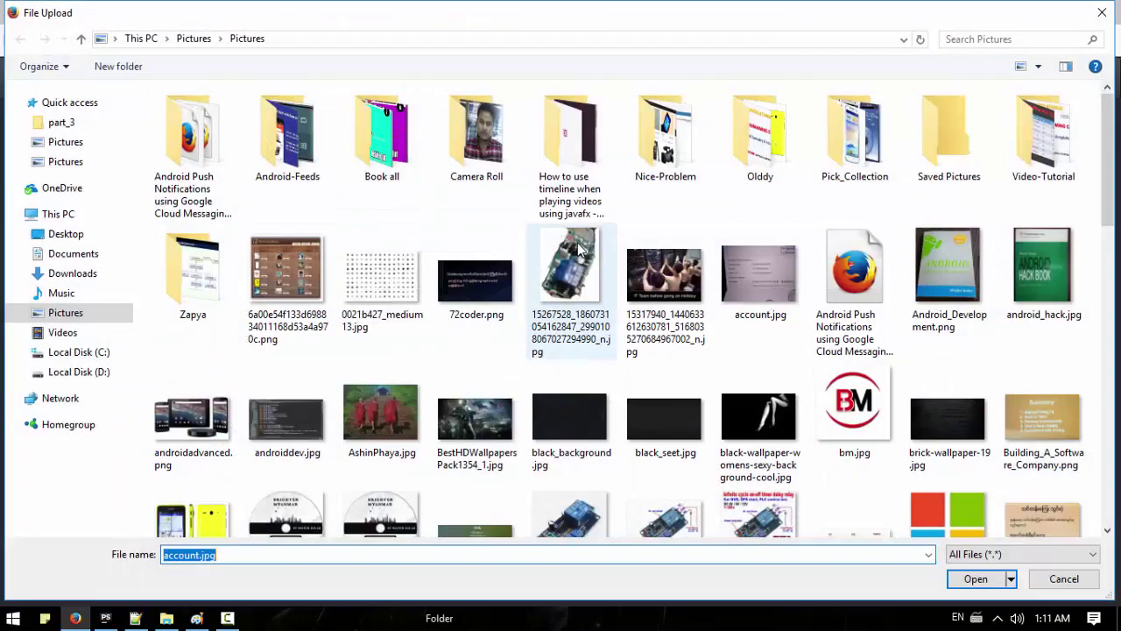
{"action": "double_click", "coordinate": [571, 276]}
{"action": "left_click", "coordinate": [232, 485]}
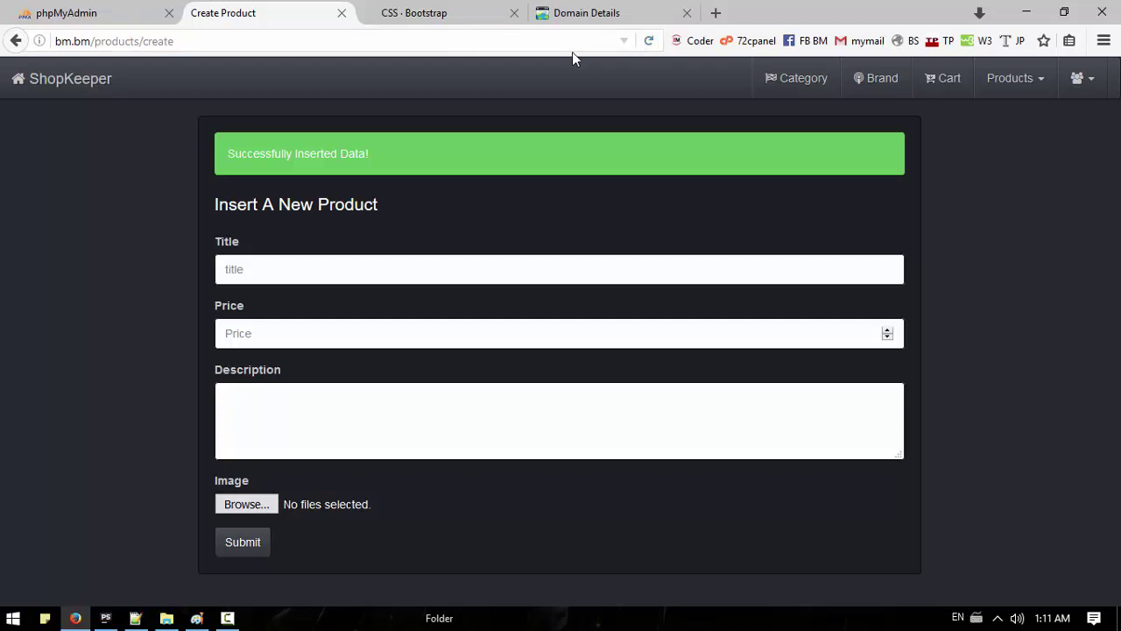
{"action": "left_click", "coordinate": [105, 618]}
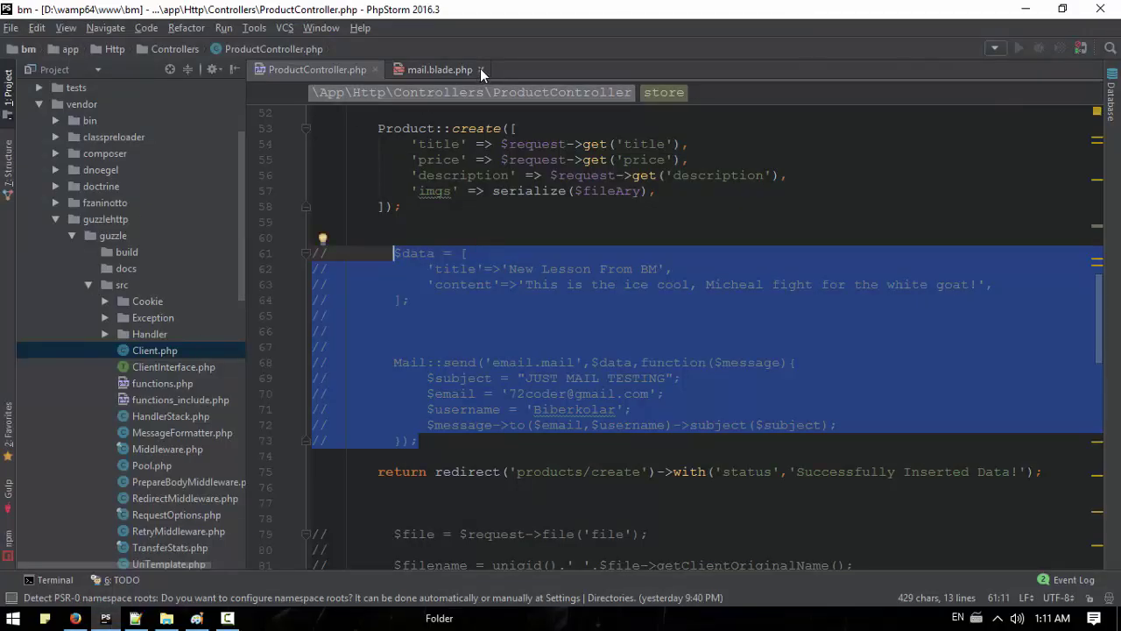
{"action": "left_click", "coordinate": [374, 69]}
{"action": "left_click", "coordinate": [55, 219]}
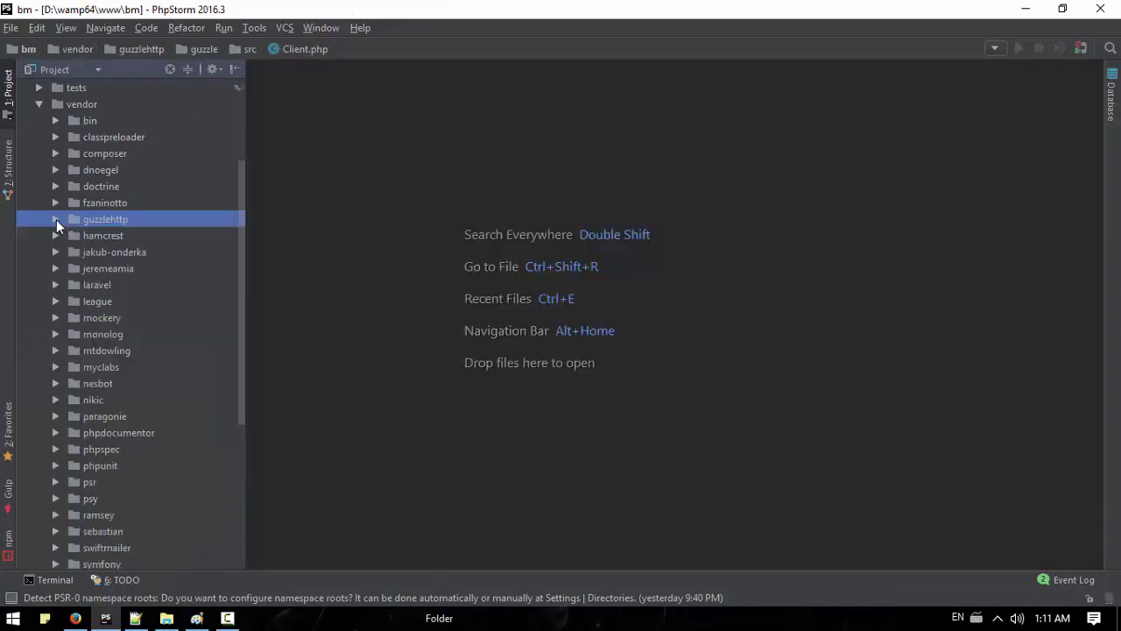
{"action": "scroll", "coordinate": [64, 435], "scroll_direction": "down", "scroll_amount": 5}
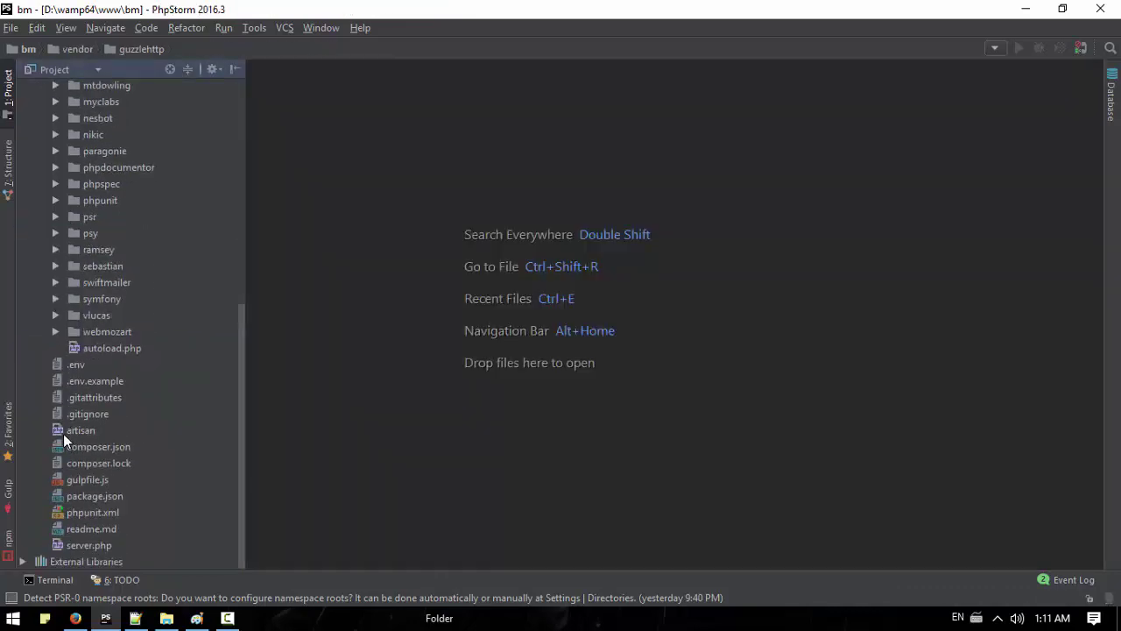
{"action": "double_click", "coordinate": [81, 414]}
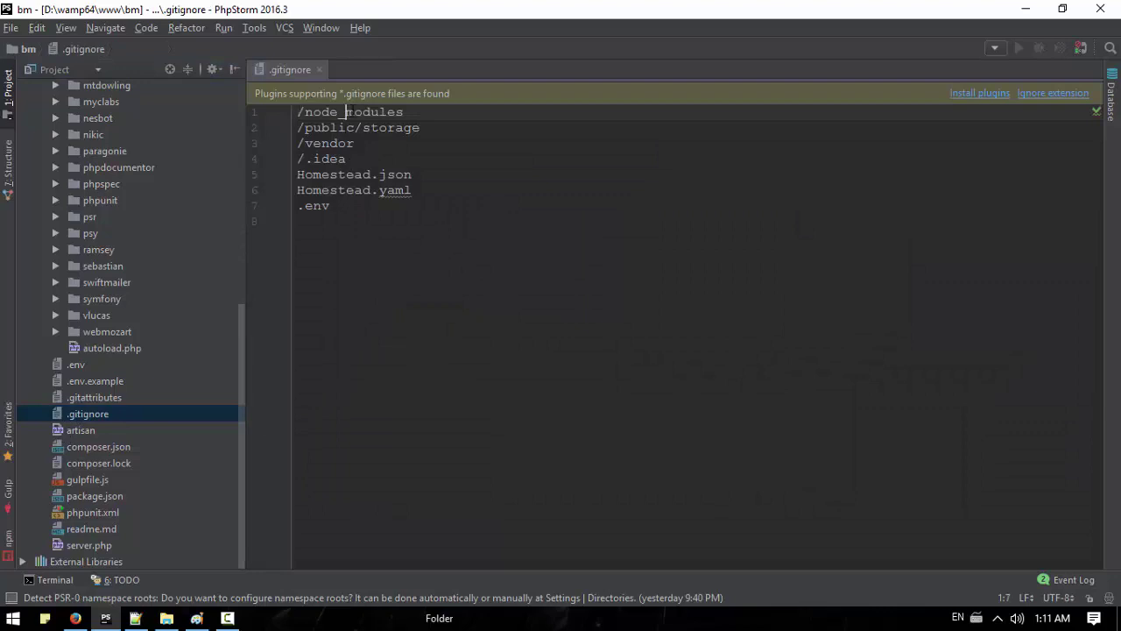
{"action": "left_click_drag", "start_coordinate": [405, 112], "coordinate": [282, 113]}
{"action": "left_click", "coordinate": [507, 177]}
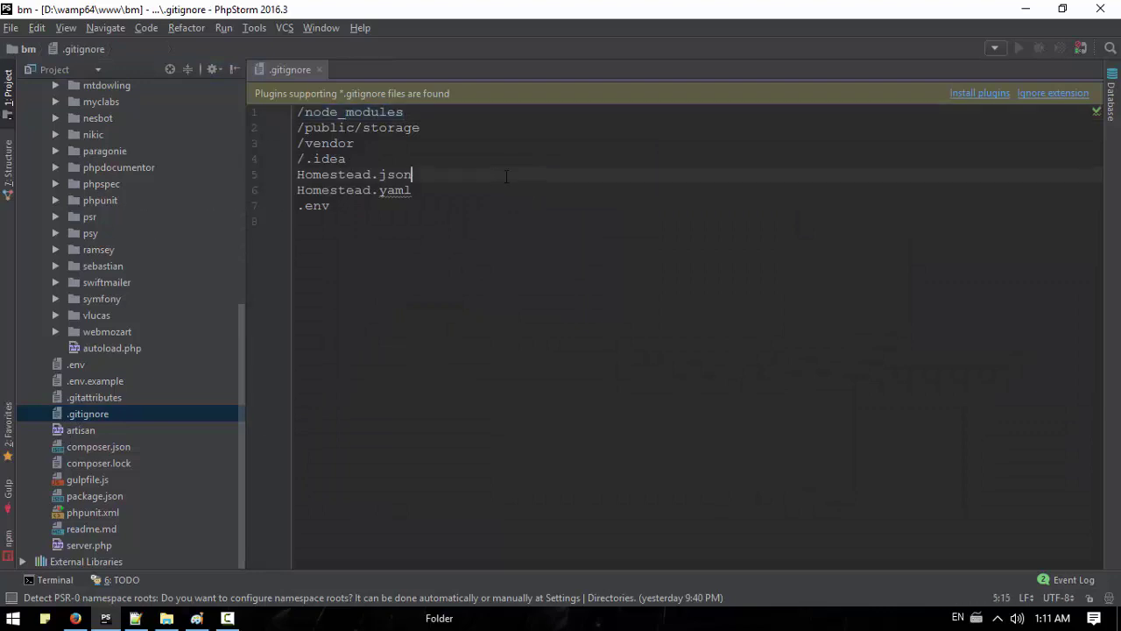
{"action": "left_click", "coordinate": [319, 70]}
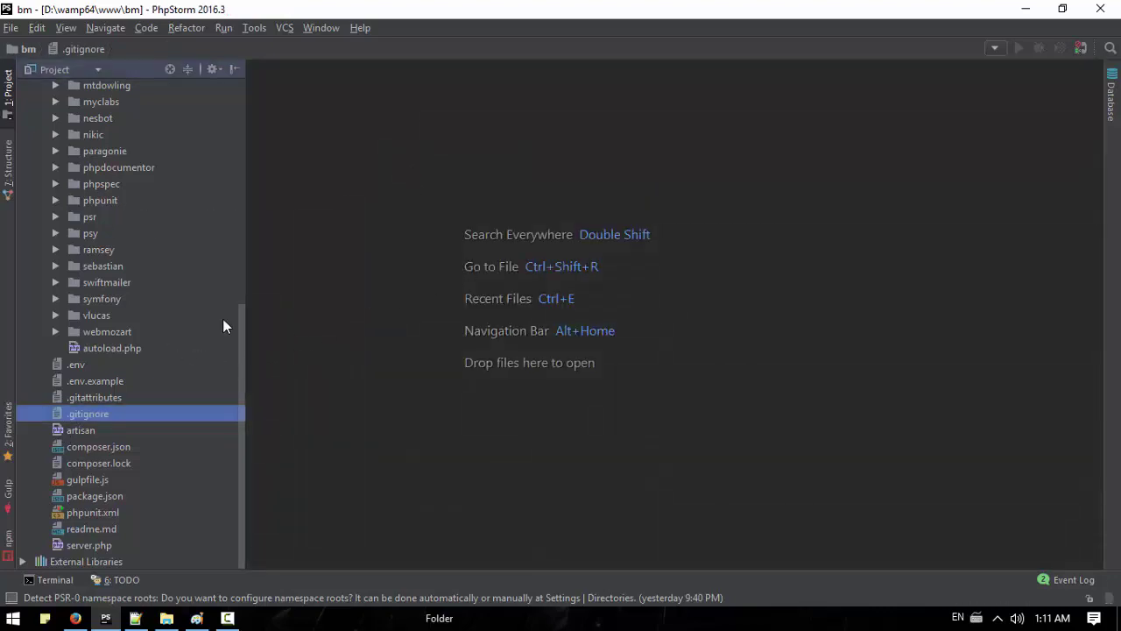
{"action": "left_click_drag", "start_coordinate": [240, 321], "coordinate": [233, 112]}
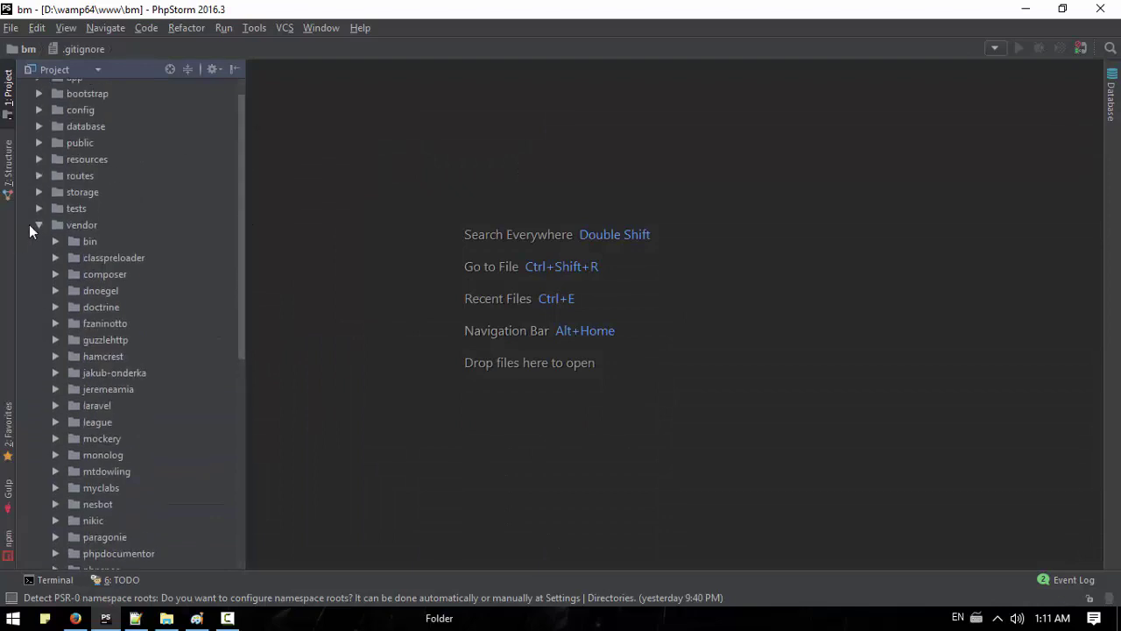
{"action": "left_click", "coordinate": [39, 225]}
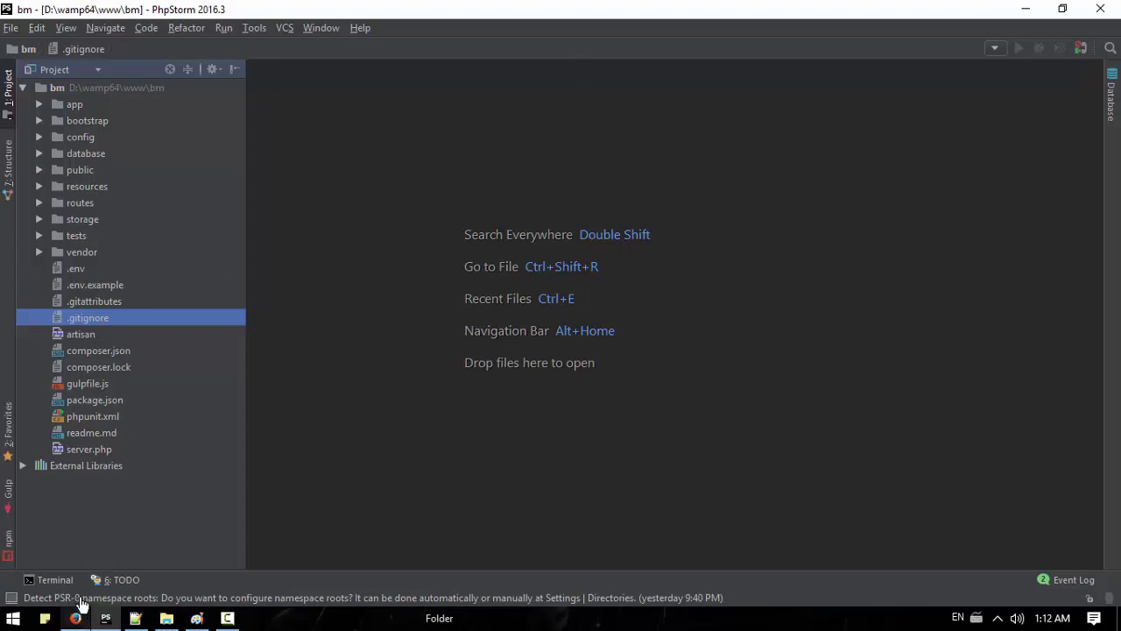
{"action": "double_click", "coordinate": [78, 317]}
{"action": "left_click_drag", "start_coordinate": [404, 112], "coordinate": [354, 112]}
{"action": "left_click_drag", "start_coordinate": [283, 115], "coordinate": [280, 113]}
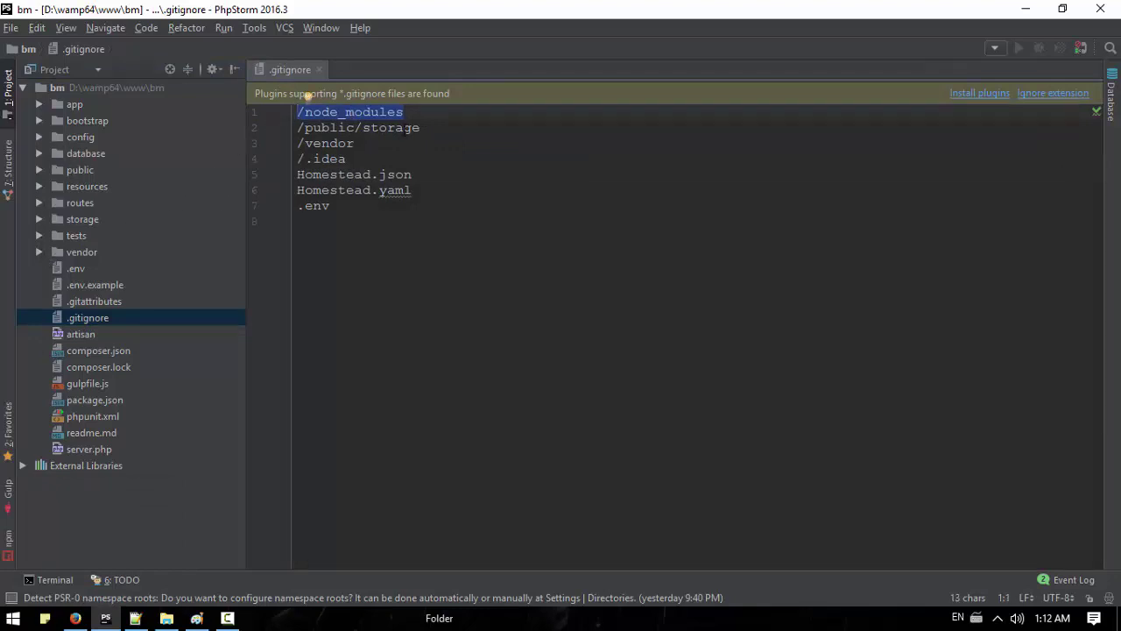
{"action": "left_click_drag", "start_coordinate": [439, 130], "coordinate": [298, 128]}
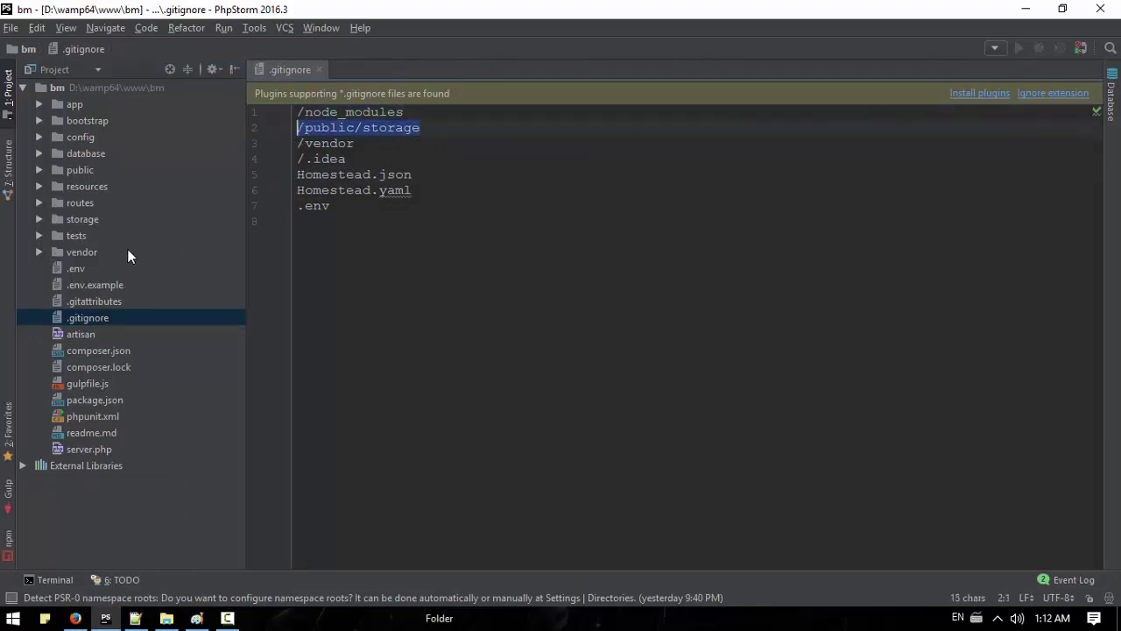
{"action": "left_click", "coordinate": [41, 170]}
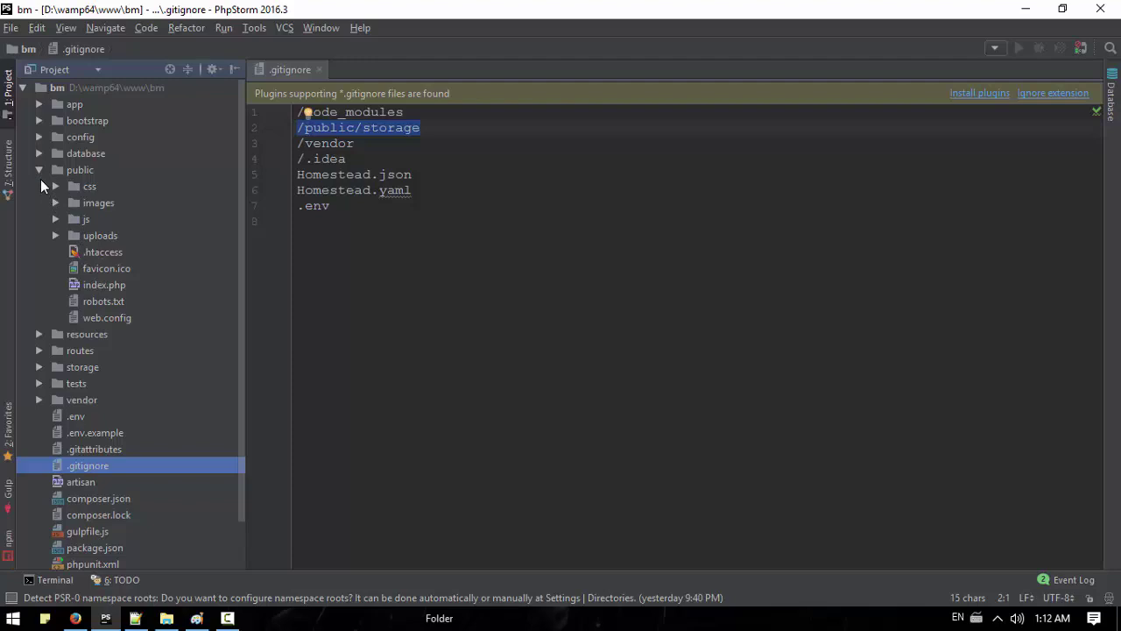
{"action": "left_click", "coordinate": [66, 402]}
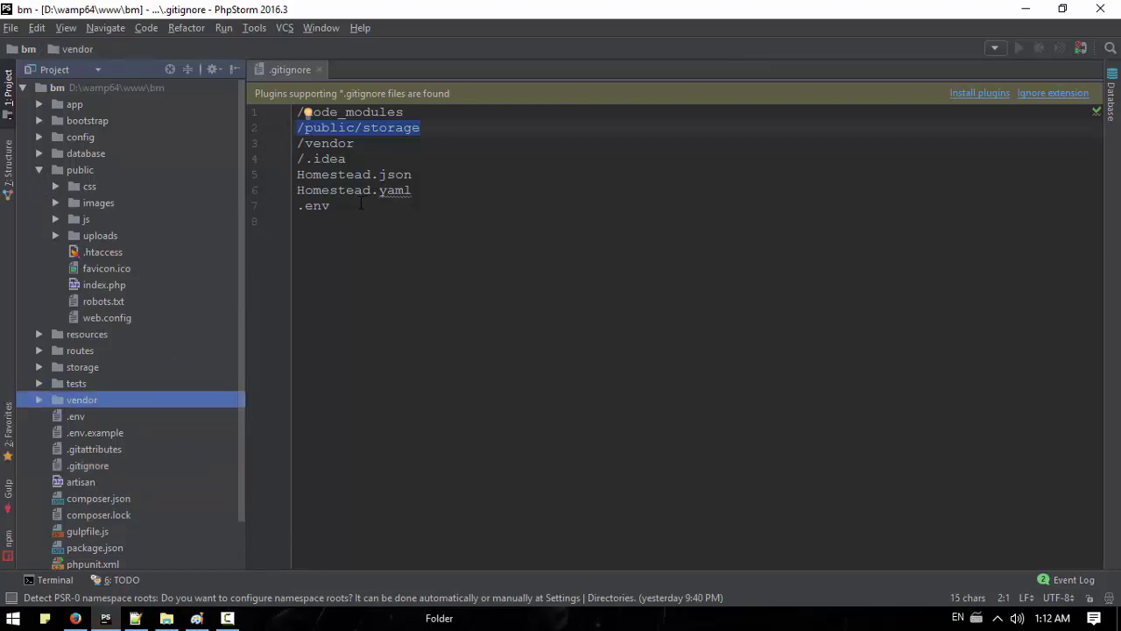
{"action": "left_click_drag", "start_coordinate": [360, 203], "coordinate": [292, 160]}
{"action": "left_click", "coordinate": [501, 193]}
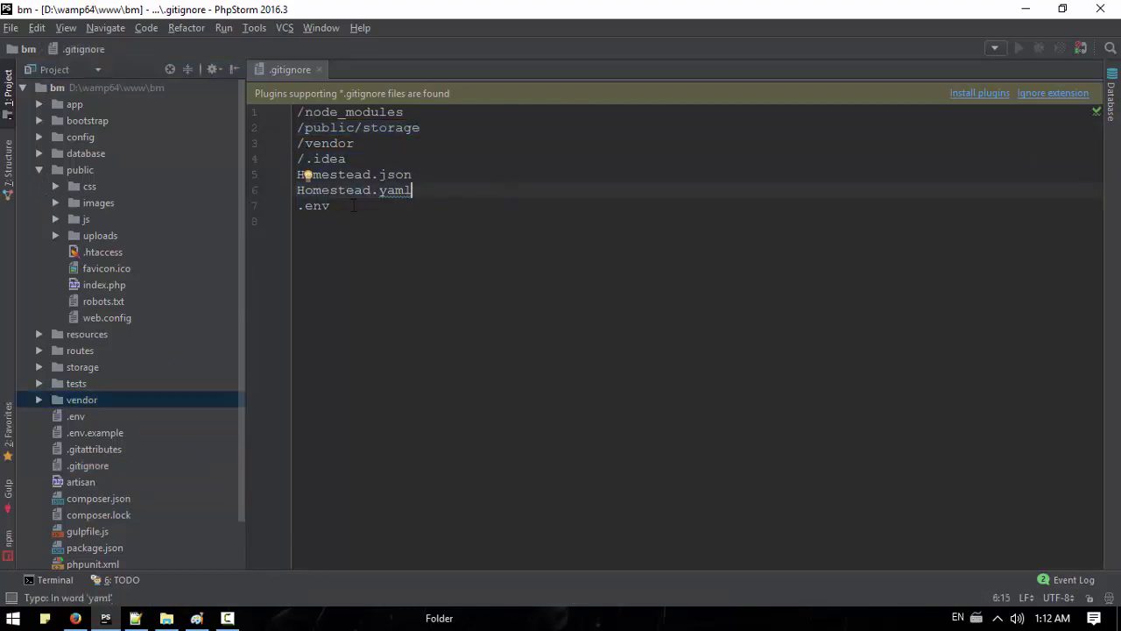
{"action": "left_click_drag", "start_coordinate": [411, 190], "coordinate": [346, 174]}
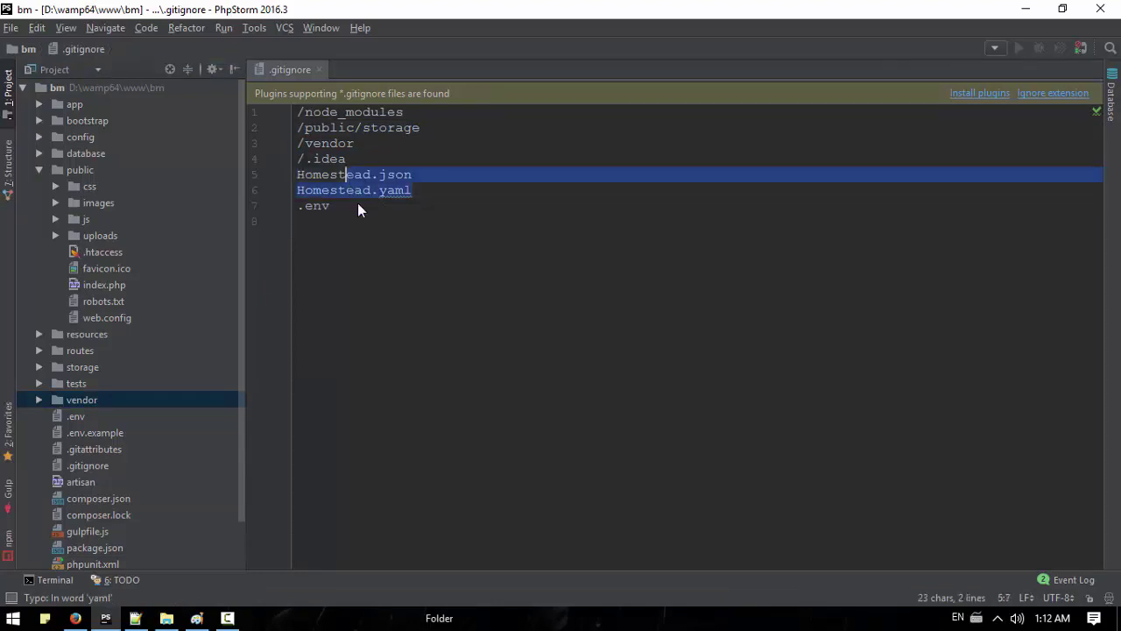
{"action": "double_click", "coordinate": [80, 417]}
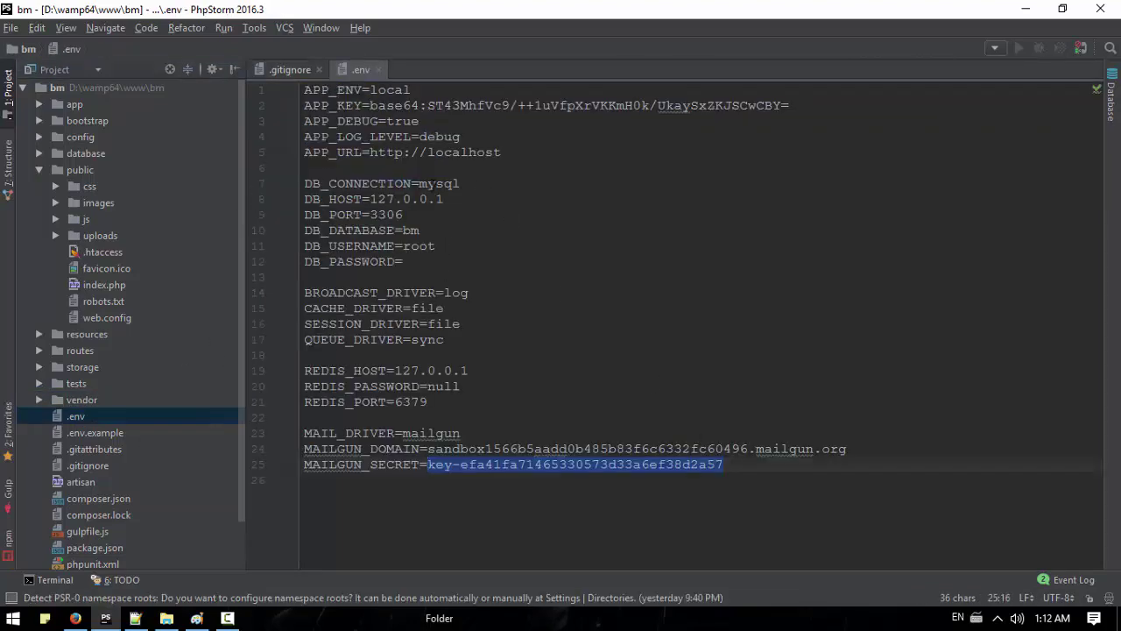
{"action": "left_click", "coordinate": [379, 70]}
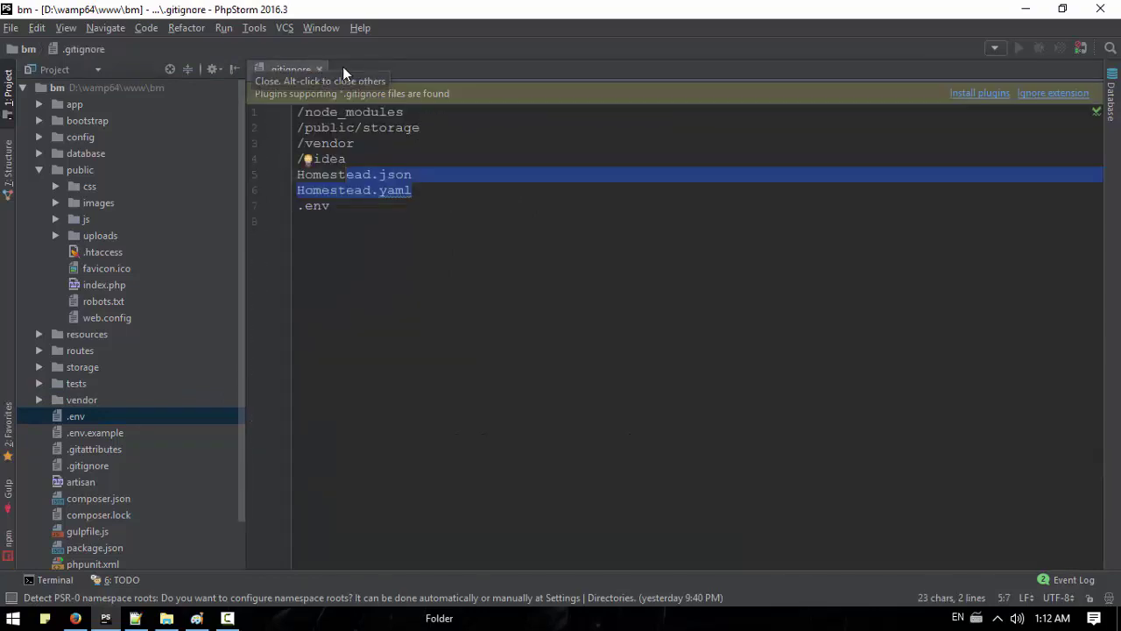
{"action": "left_click", "coordinate": [167, 618]}
Step: Browse to D:\wamp64\www\bm and locate its public folder
{"action": "left_click", "coordinate": [102, 367]}
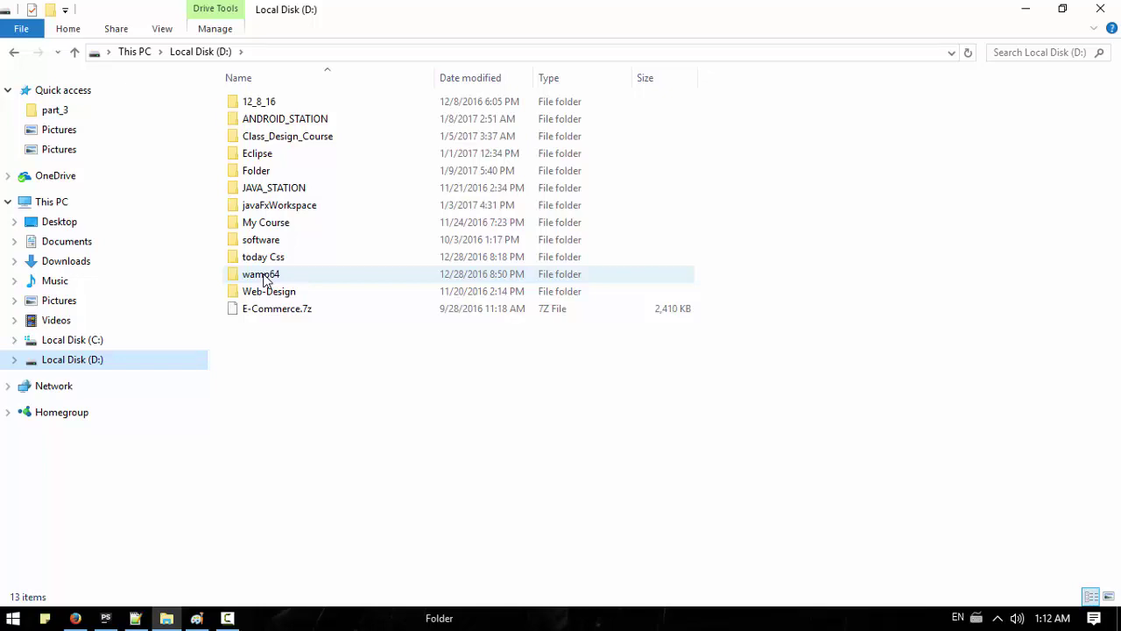
{"action": "double_click", "coordinate": [263, 275]}
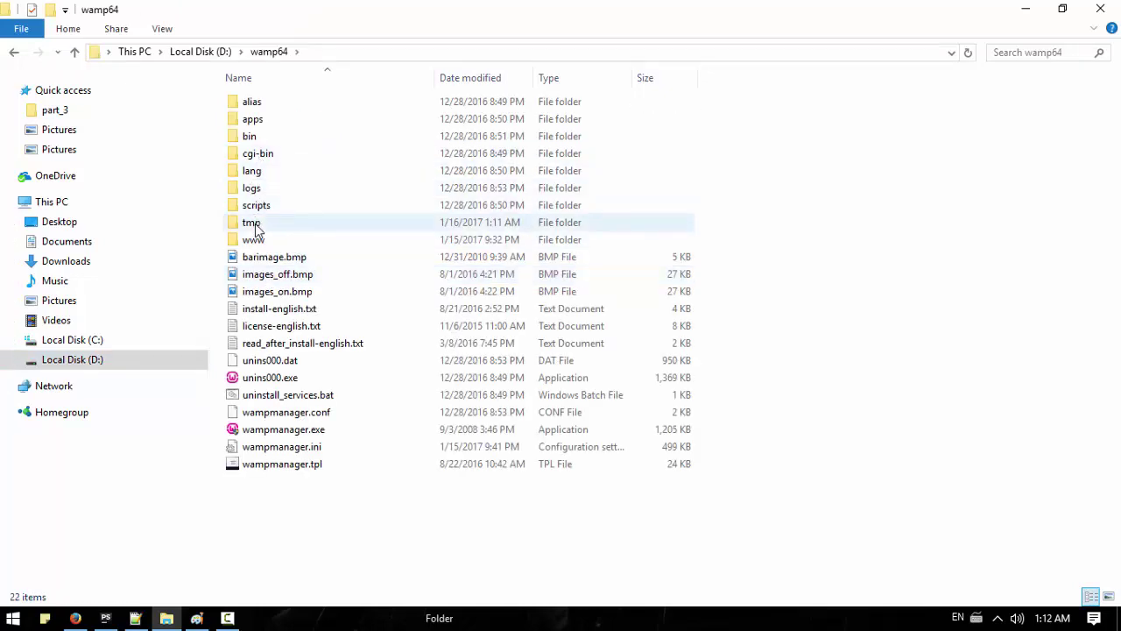
{"action": "double_click", "coordinate": [254, 239]}
{"action": "double_click", "coordinate": [244, 105]}
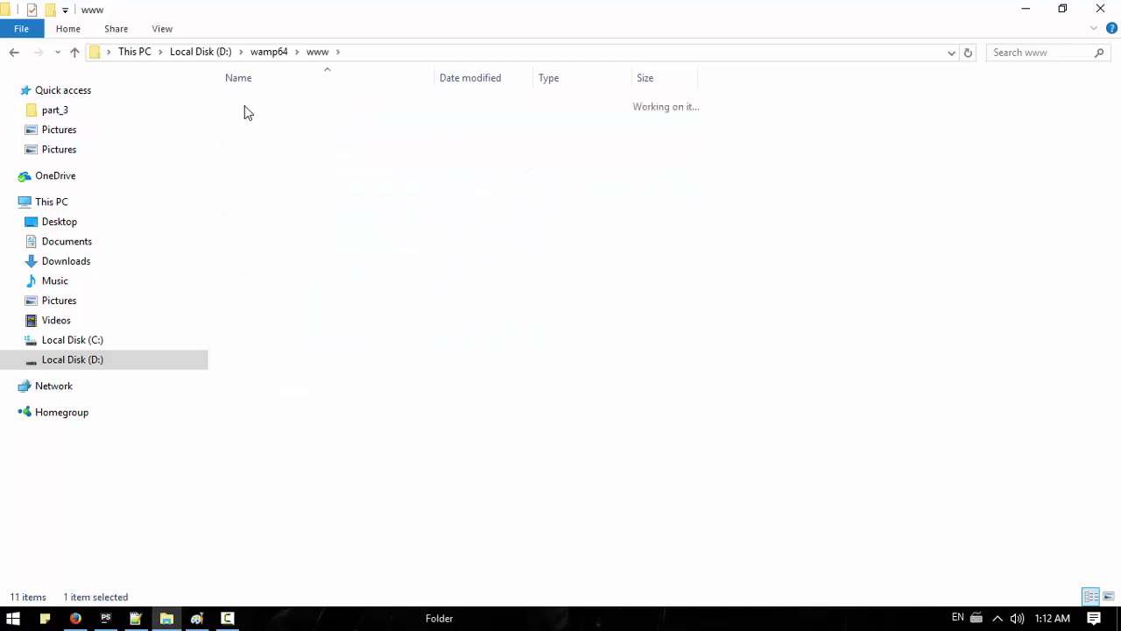
{"action": "left_click", "coordinate": [106, 617]}
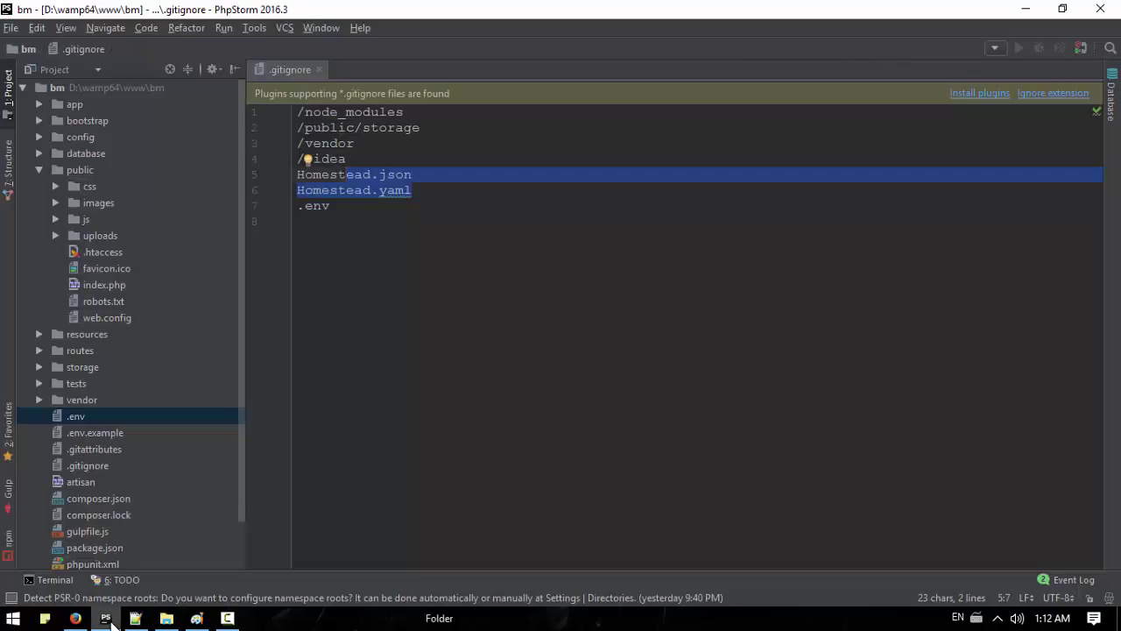
{"action": "left_click", "coordinate": [106, 618]}
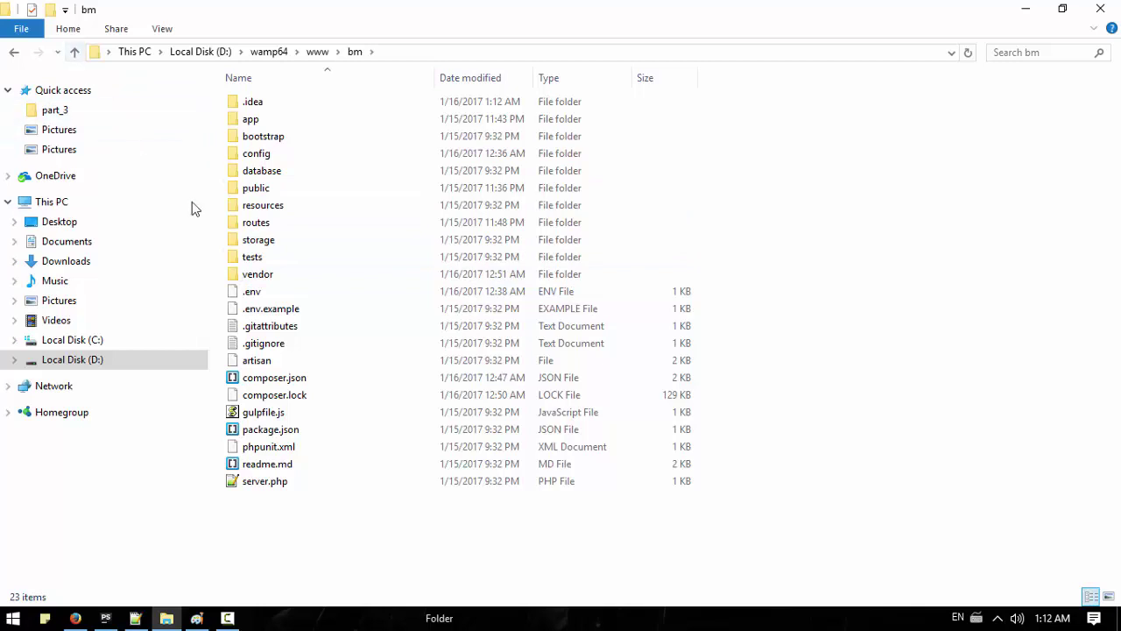
{"action": "left_click", "coordinate": [245, 189]}
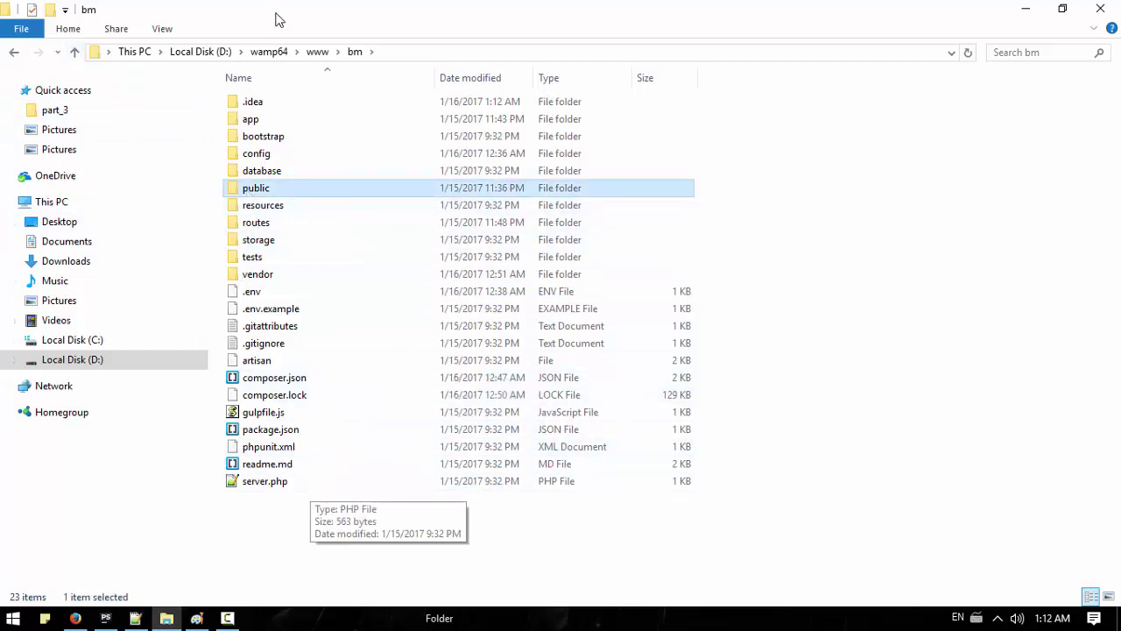
Step: Compress the public folder in www into public.zip with 7-Zip
{"action": "left_click", "coordinate": [77, 53]}
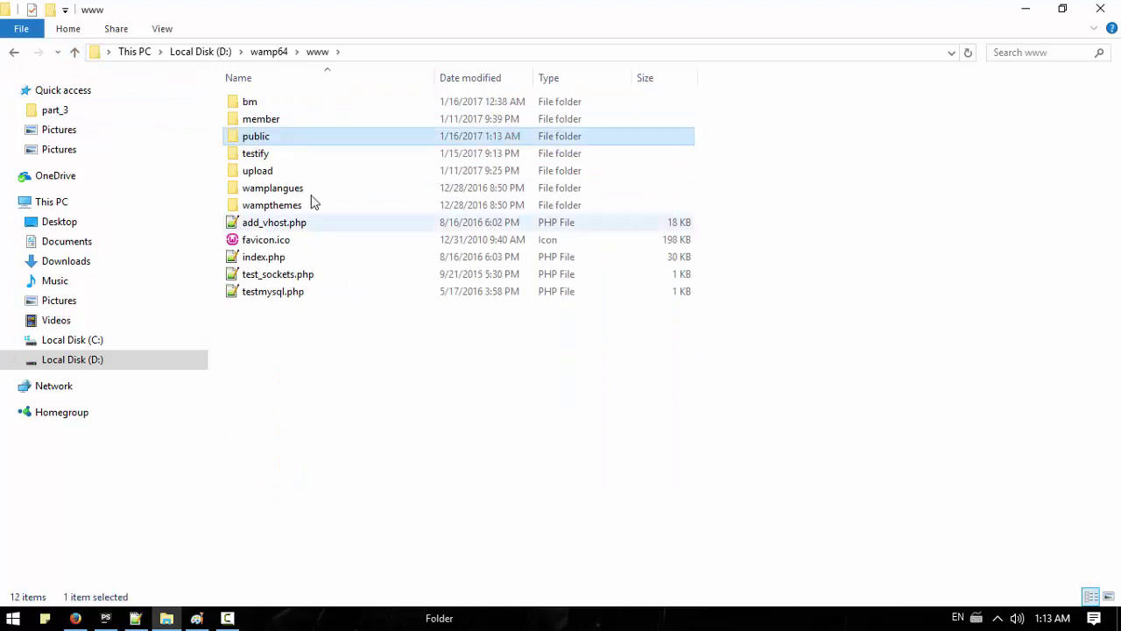
{"action": "right_click", "coordinate": [282, 140]}
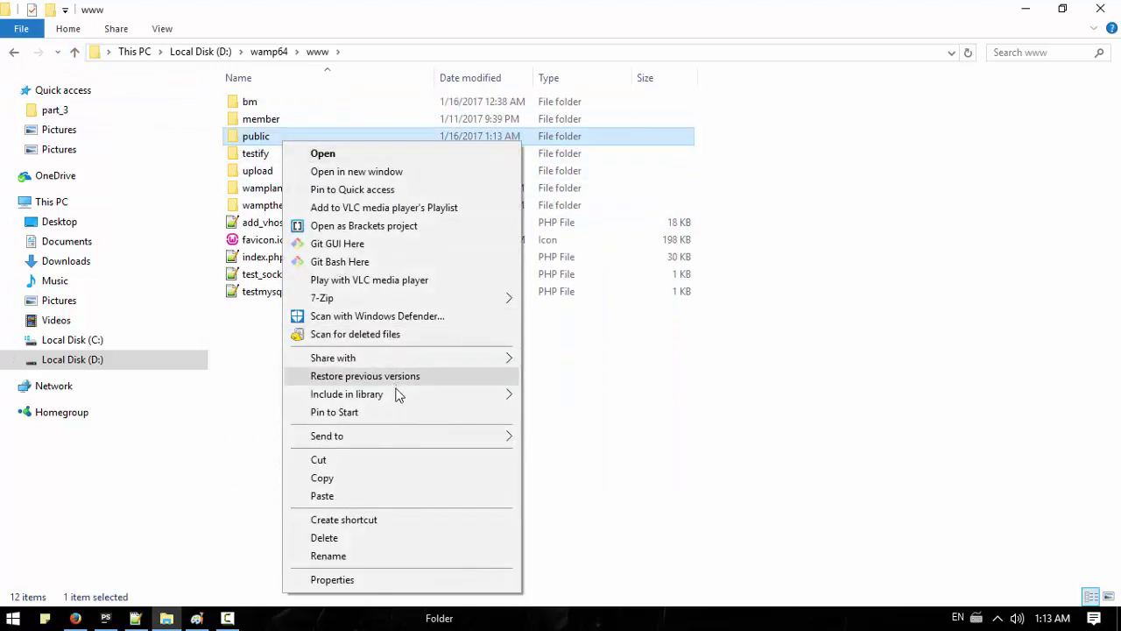
{"action": "mouse_move", "coordinate": [465, 302]}
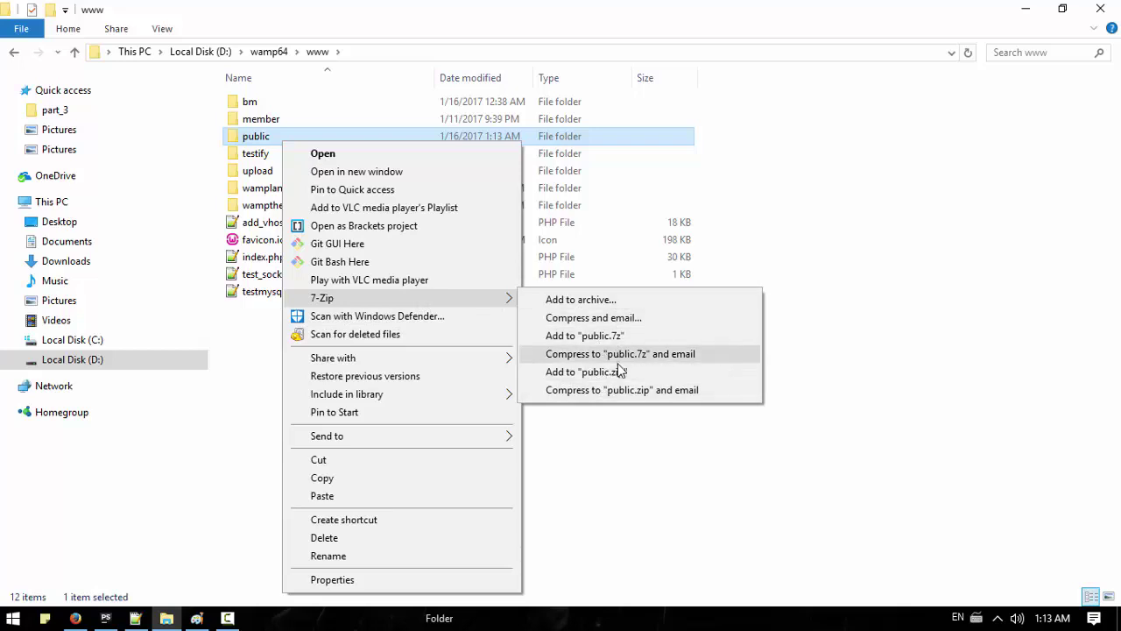
{"action": "left_click", "coordinate": [612, 377]}
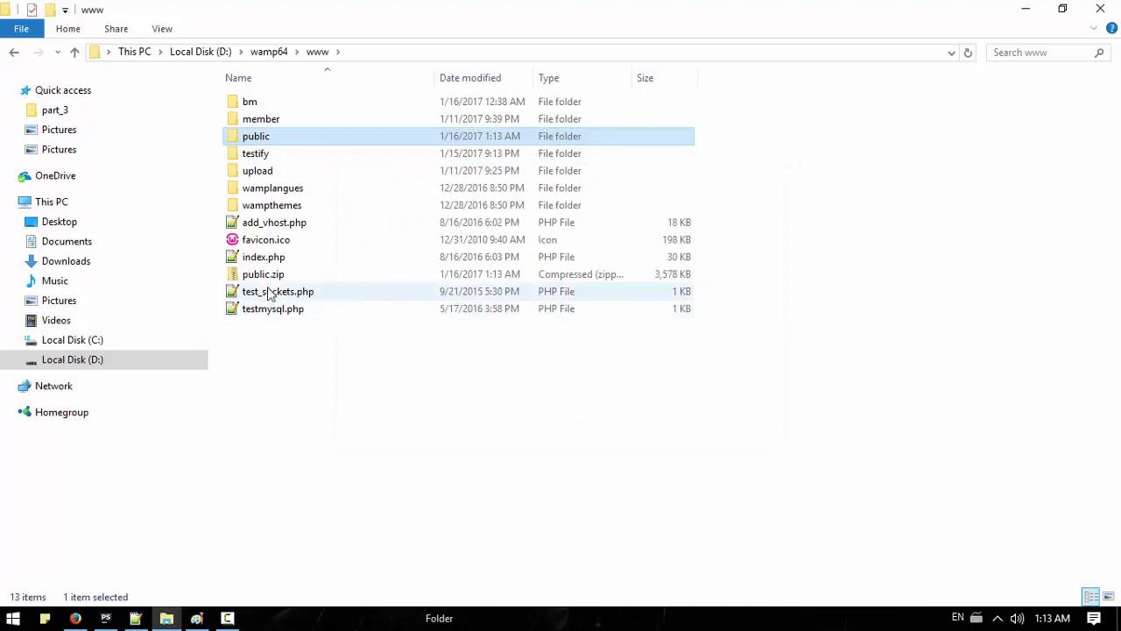
Step: Delete the public folder from www and select all of bm's contents
{"action": "left_click", "coordinate": [263, 274]}
{"action": "left_click", "coordinate": [256, 138]}
{"action": "key", "text": "Delete"}
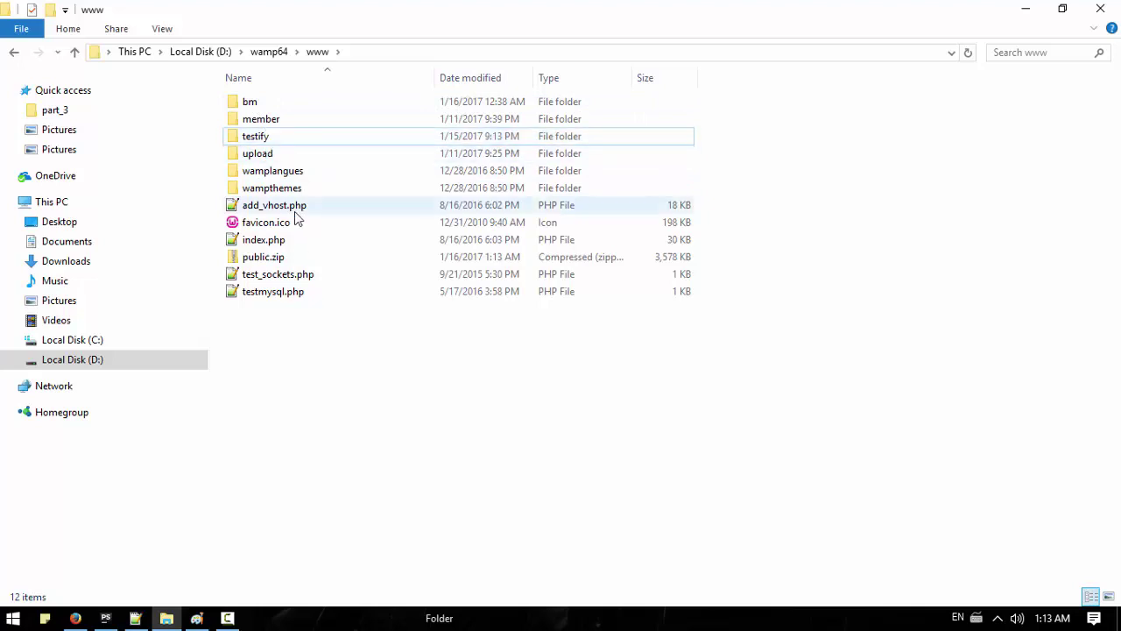
{"action": "double_click", "coordinate": [251, 104]}
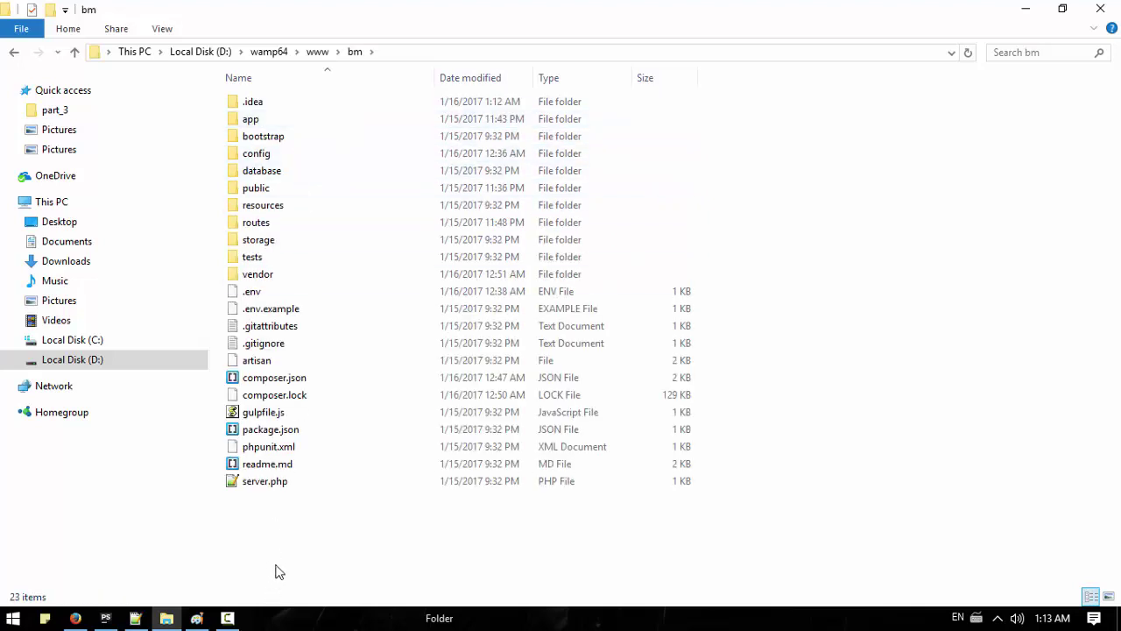
{"action": "left_click_drag", "start_coordinate": [297, 526], "coordinate": [274, 209]}
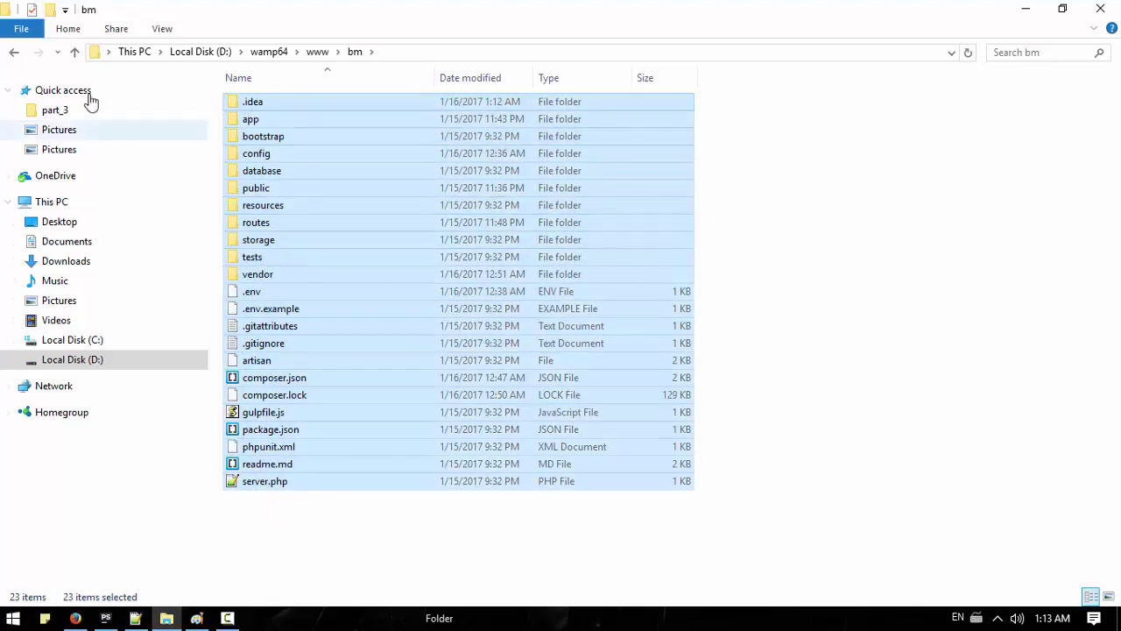
Step: Create a coder folder in www and paste the bm project files into it
{"action": "left_click", "coordinate": [75, 52]}
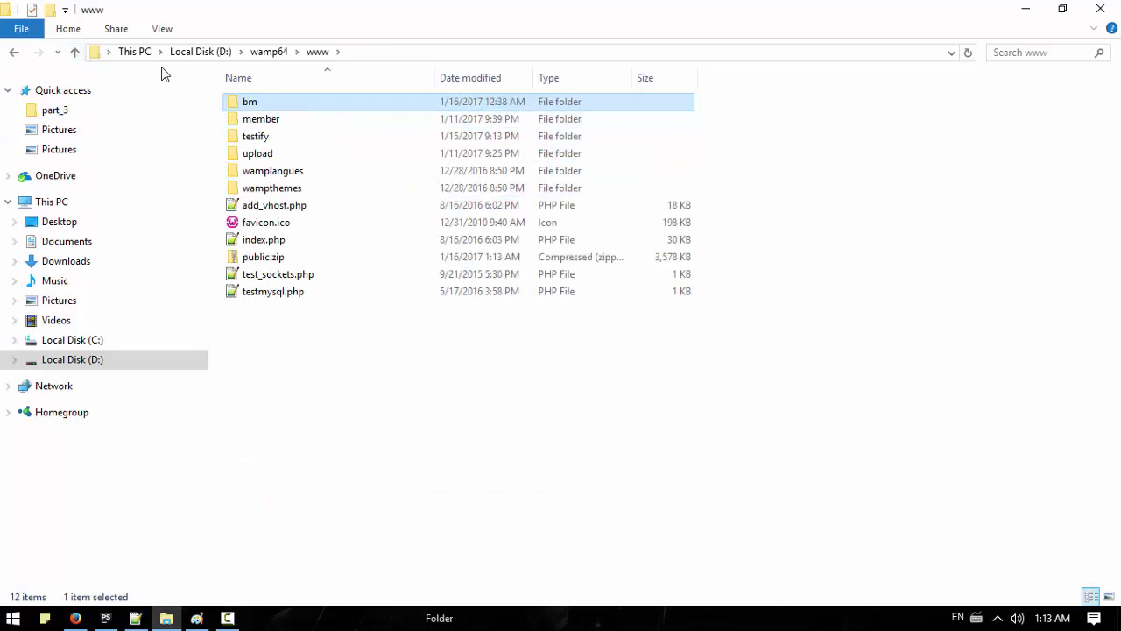
{"action": "left_click", "coordinate": [70, 29]}
{"action": "left_click", "coordinate": [388, 68]}
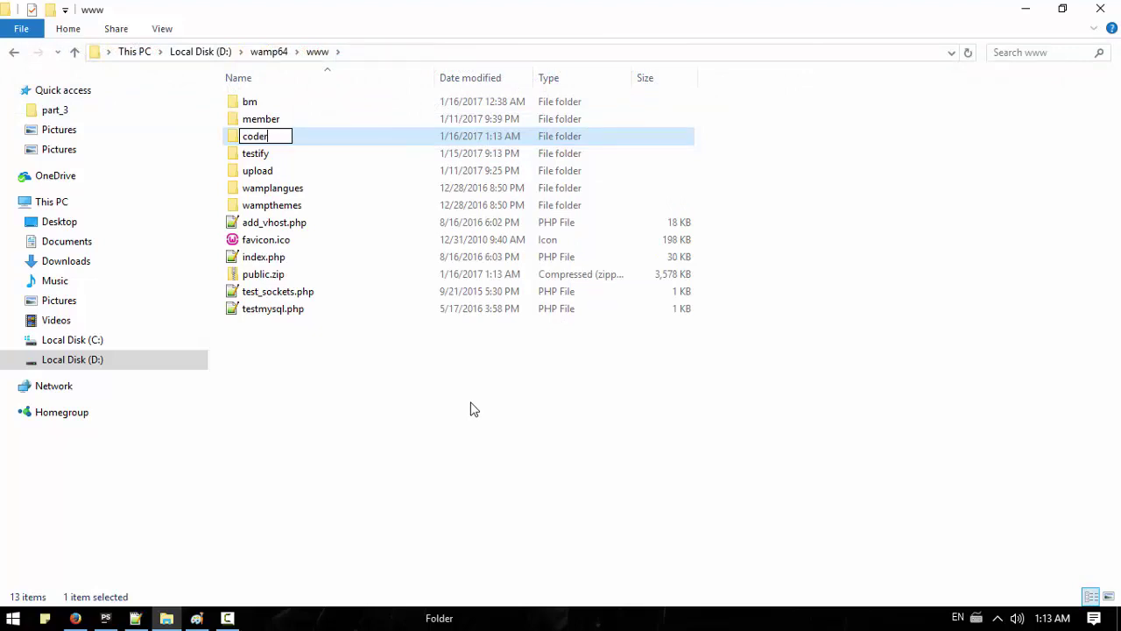
{"action": "key", "text": "Return"}
{"action": "key", "text": "Return"}
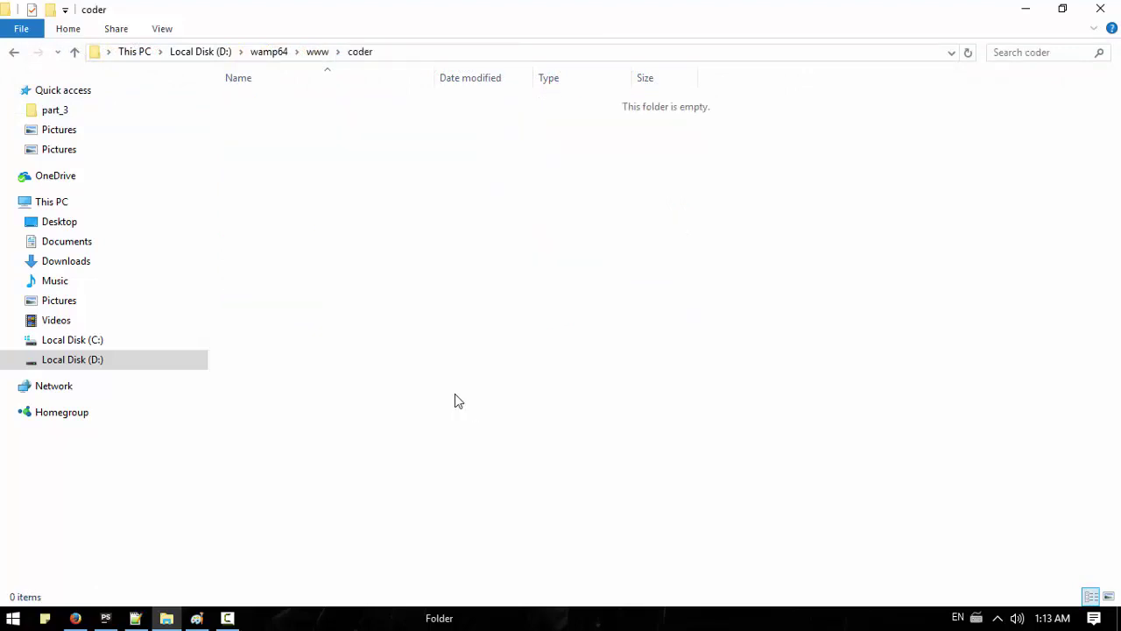
{"action": "key", "text": "ctrl+v"}
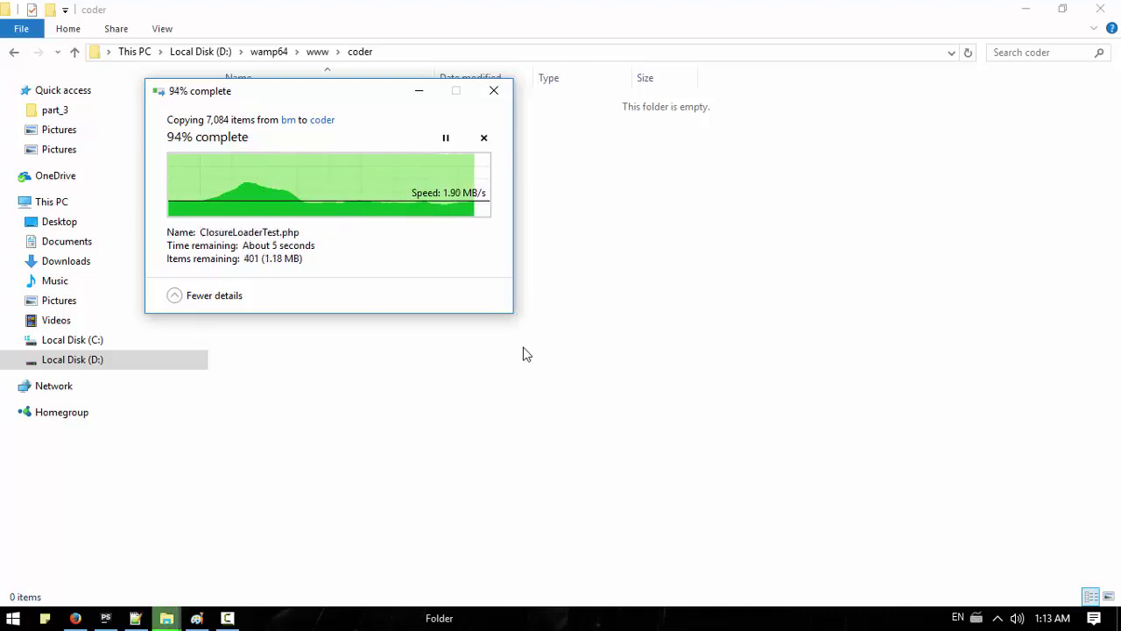
Step: Delete the .idea and public folders from inside coder
{"action": "left_click", "coordinate": [848, 342]}
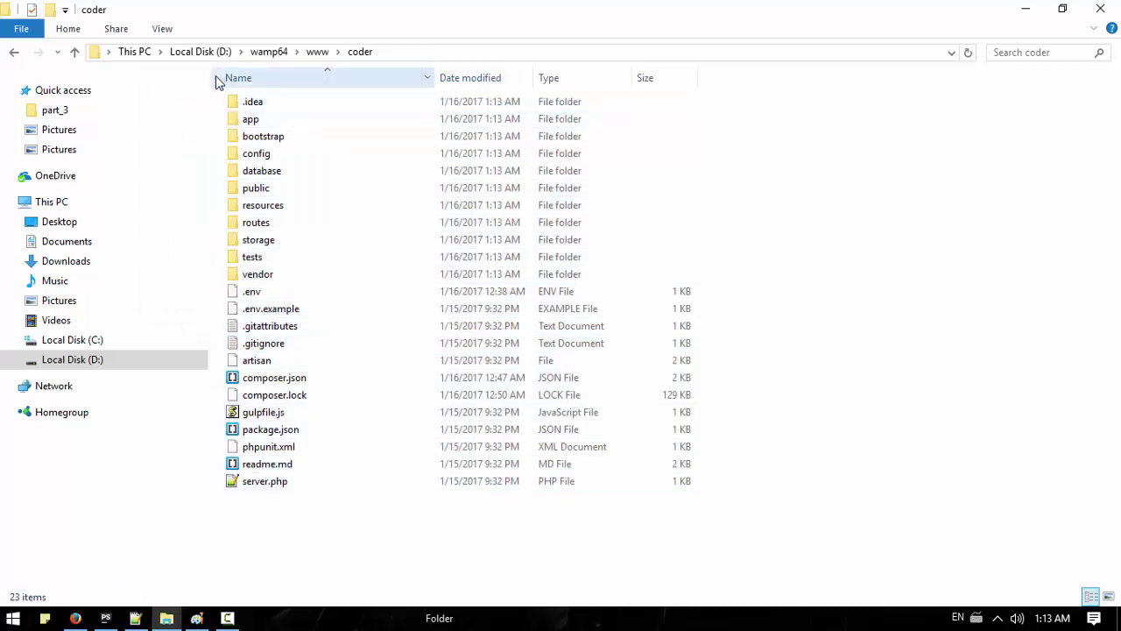
{"action": "left_click", "coordinate": [254, 102]}
{"action": "key", "text": "Delete"}
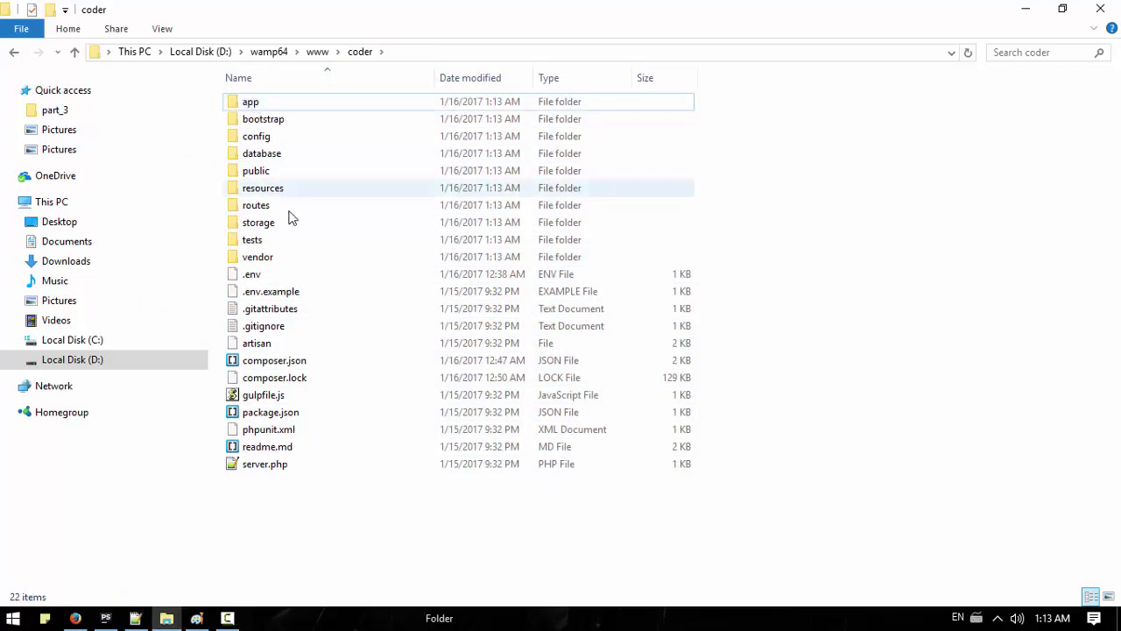
{"action": "left_click", "coordinate": [249, 174]}
{"action": "key", "text": "Delete"}
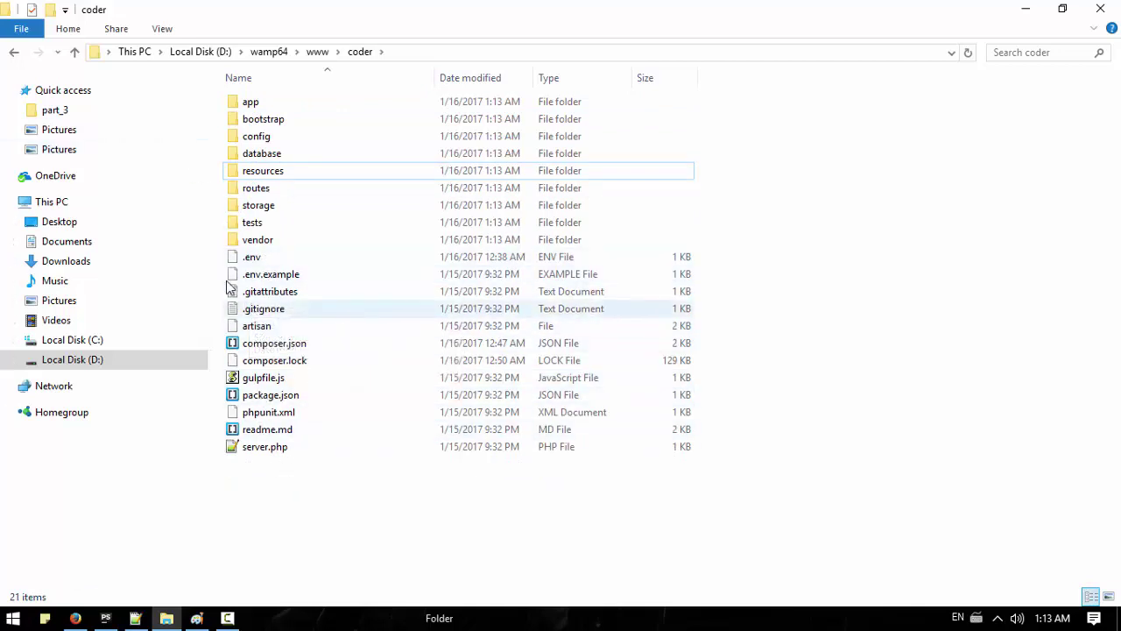
{"action": "left_click", "coordinate": [74, 52]}
{"action": "right_click", "coordinate": [276, 119]}
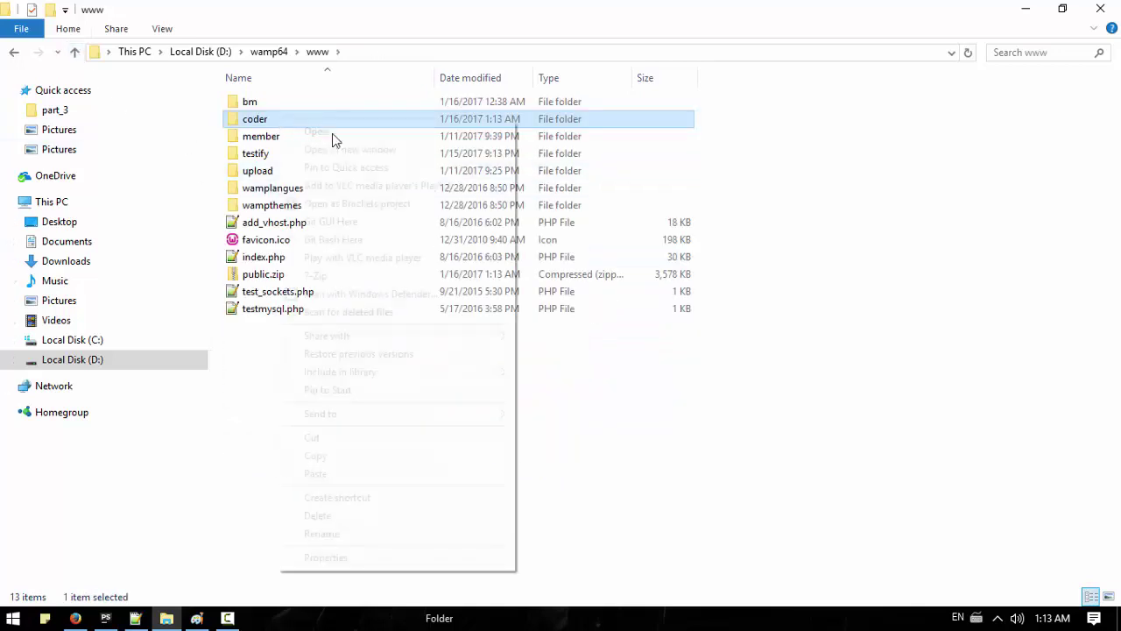
Step: Compress coder into coder.zip with 7-Zip, then delete the original coder folder
{"action": "mouse_move", "coordinate": [506, 277]}
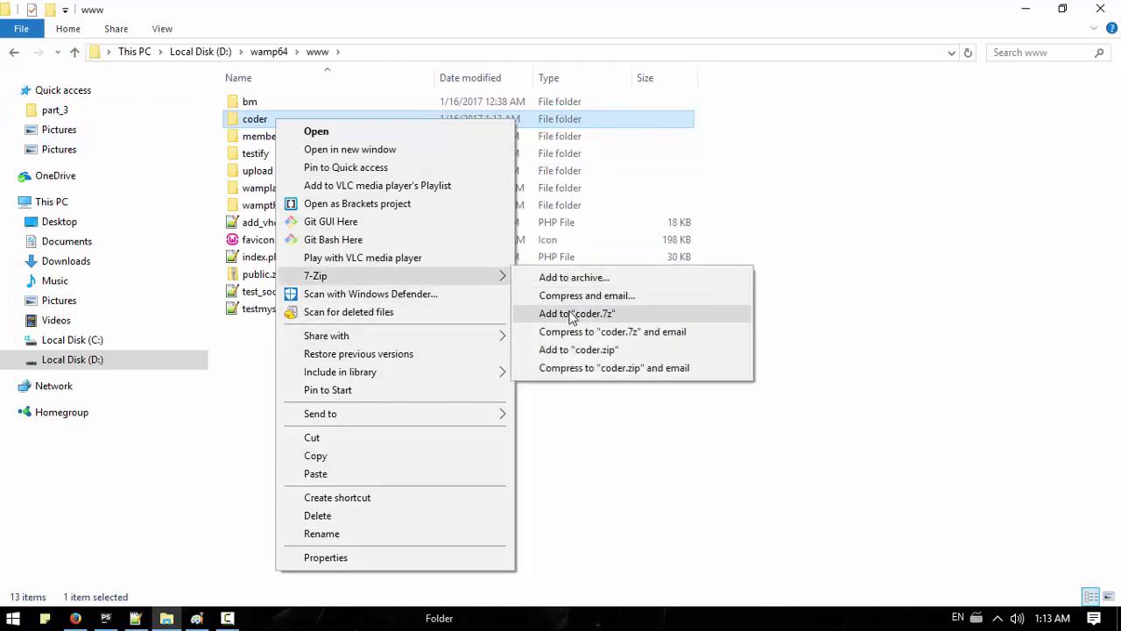
{"action": "left_click", "coordinate": [576, 349]}
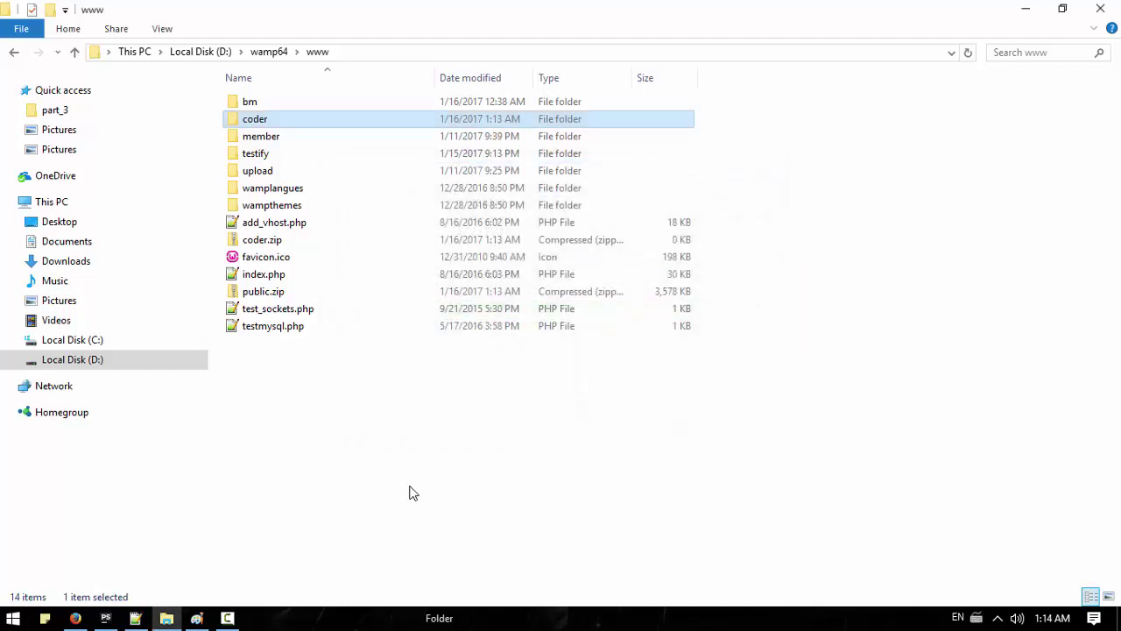
{"action": "left_click", "coordinate": [262, 240]}
{"action": "left_click", "coordinate": [279, 292]}
{"action": "left_click", "coordinate": [257, 121]}
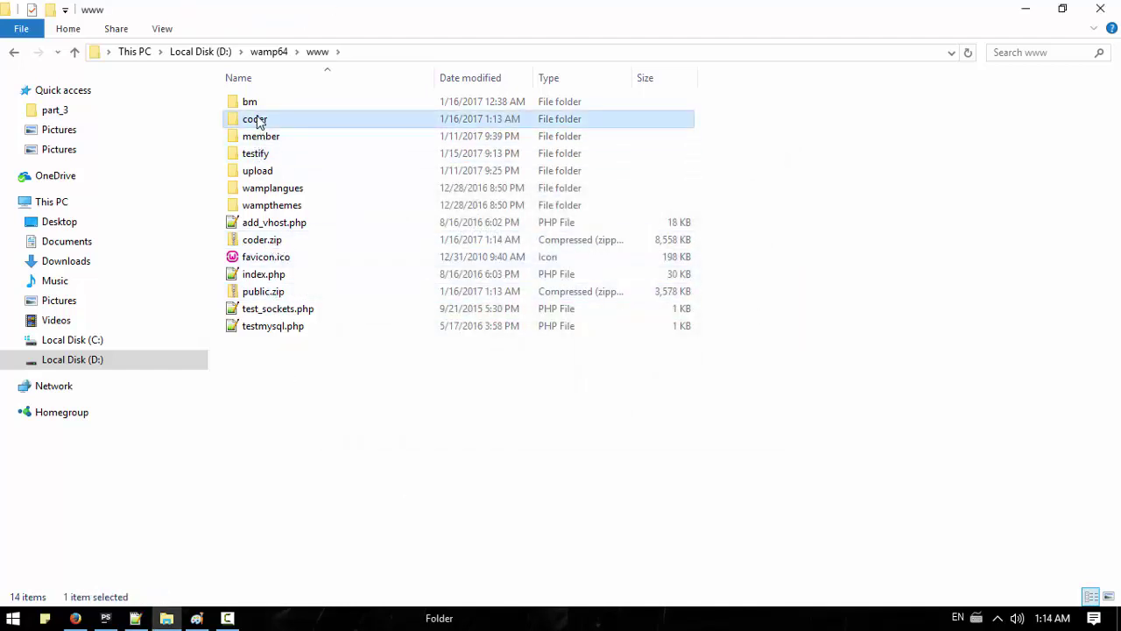
{"action": "key", "text": "Delete"}
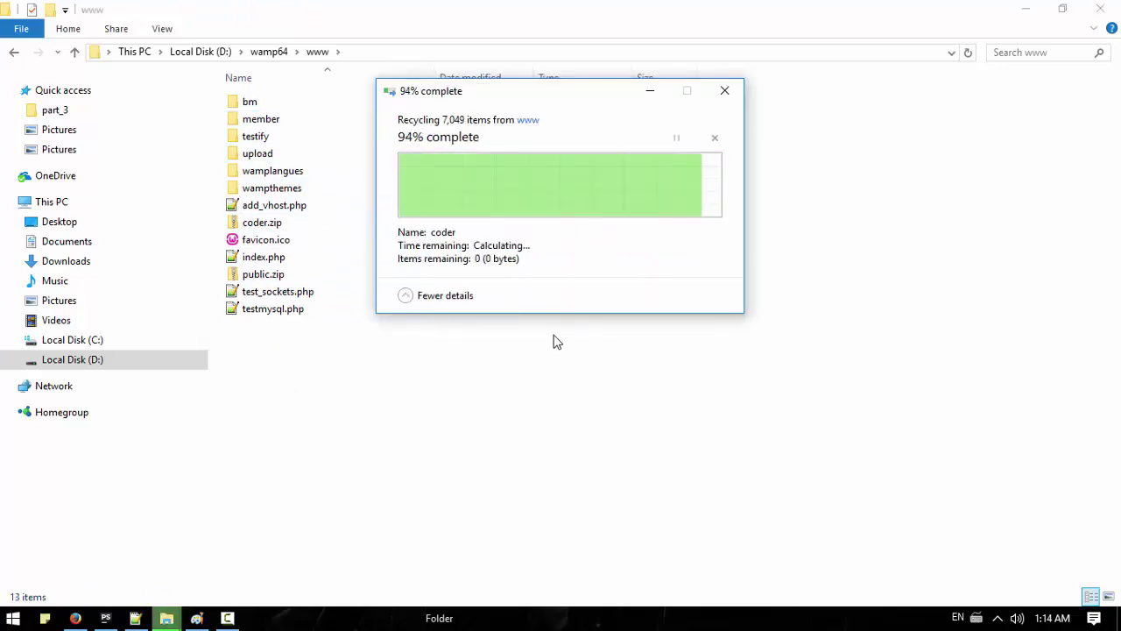
{"action": "key", "text": "alt+Tab"}
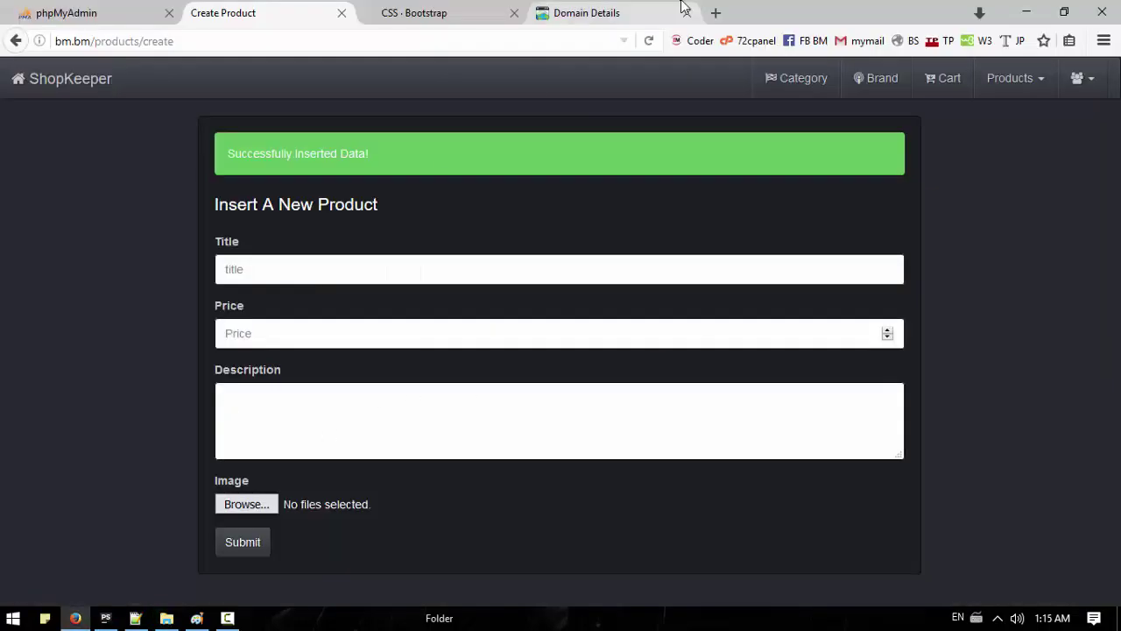
Step: Check the public.zip and coder.zip archives in the file browser
{"action": "left_click", "coordinate": [676, 14]}
{"action": "left_click", "coordinate": [227, 619]}
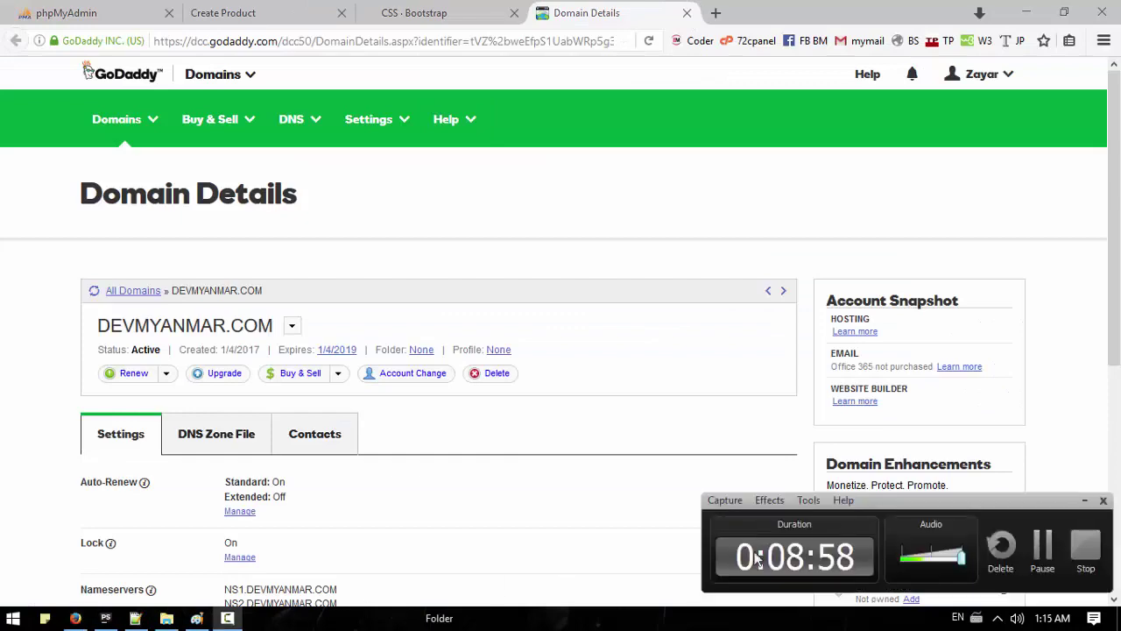
{"action": "left_click", "coordinate": [1042, 552]}
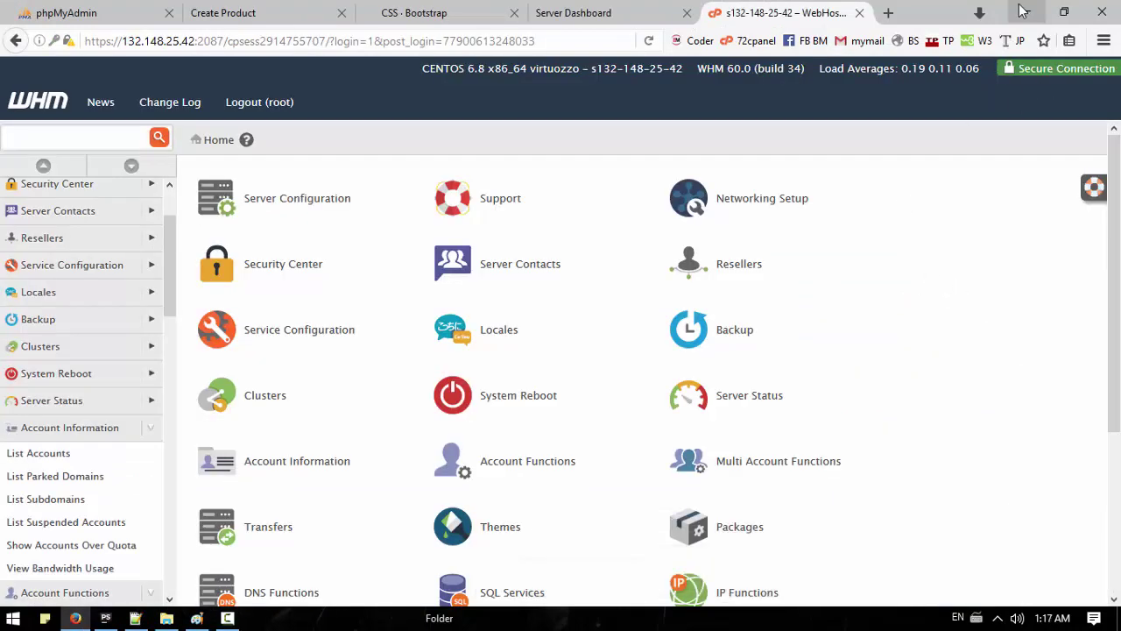
{"action": "left_click", "coordinate": [1023, 11]}
{"action": "left_click", "coordinate": [263, 275]}
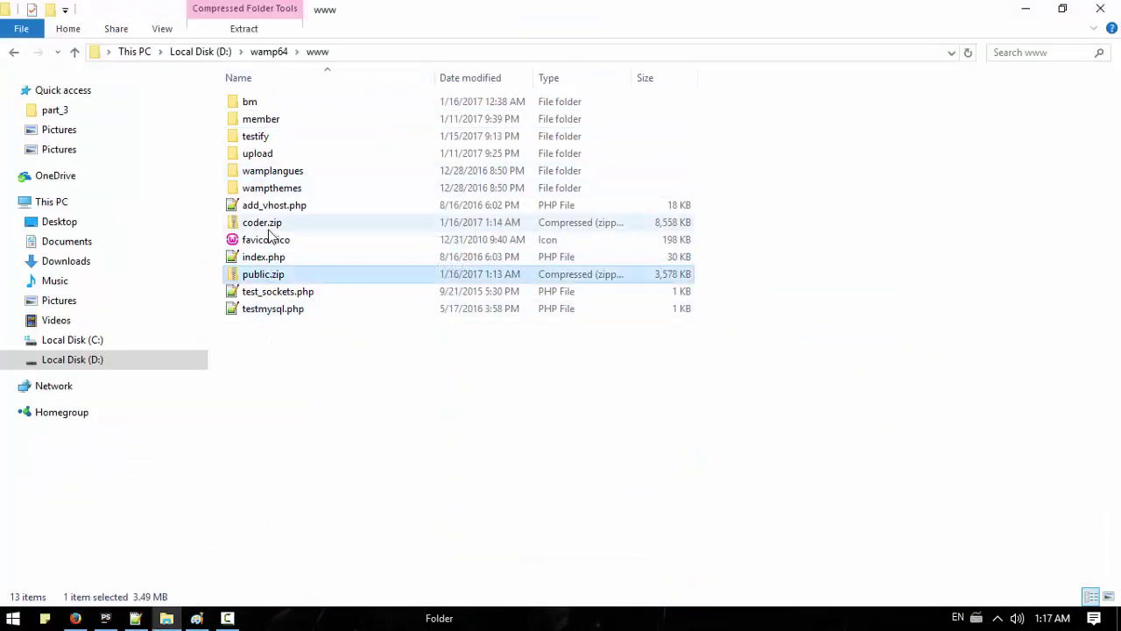
{"action": "left_click", "coordinate": [267, 227]}
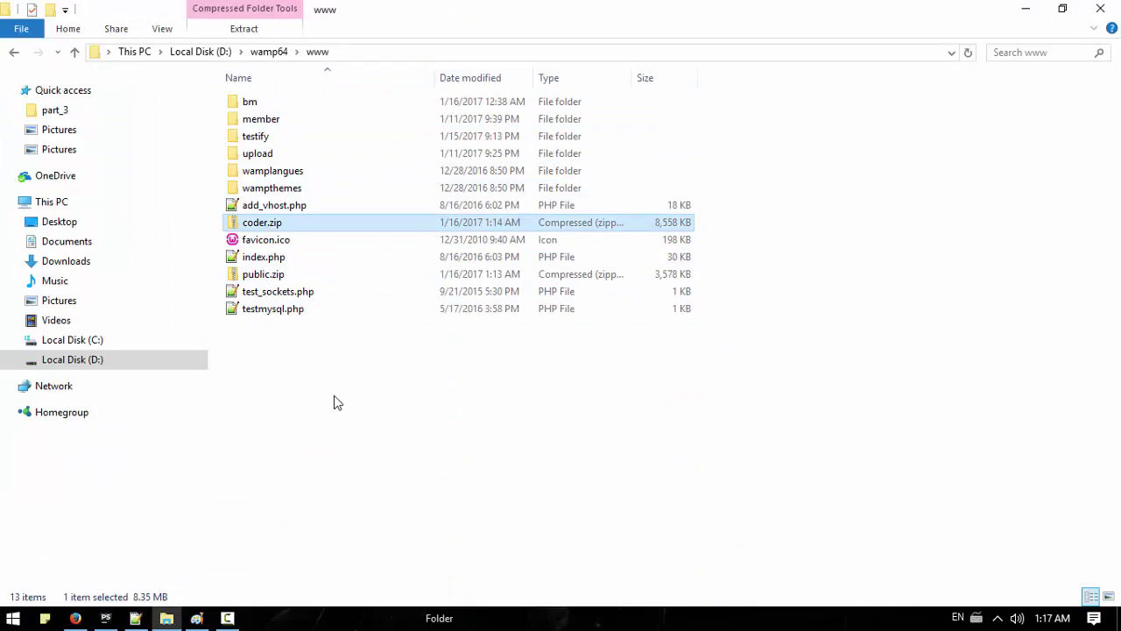
{"action": "left_click", "coordinate": [76, 618]}
Step: Log in to phpMyAdmin and delete all 9 rows of bm's products table
{"action": "left_click", "coordinate": [65, 12]}
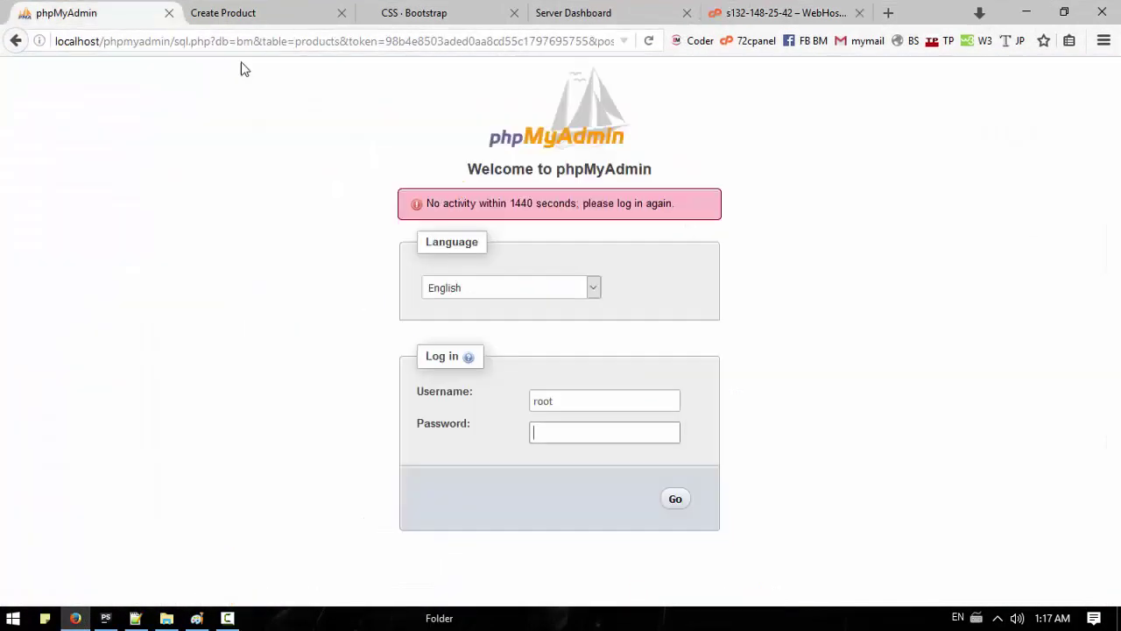
{"action": "left_click", "coordinate": [679, 499]}
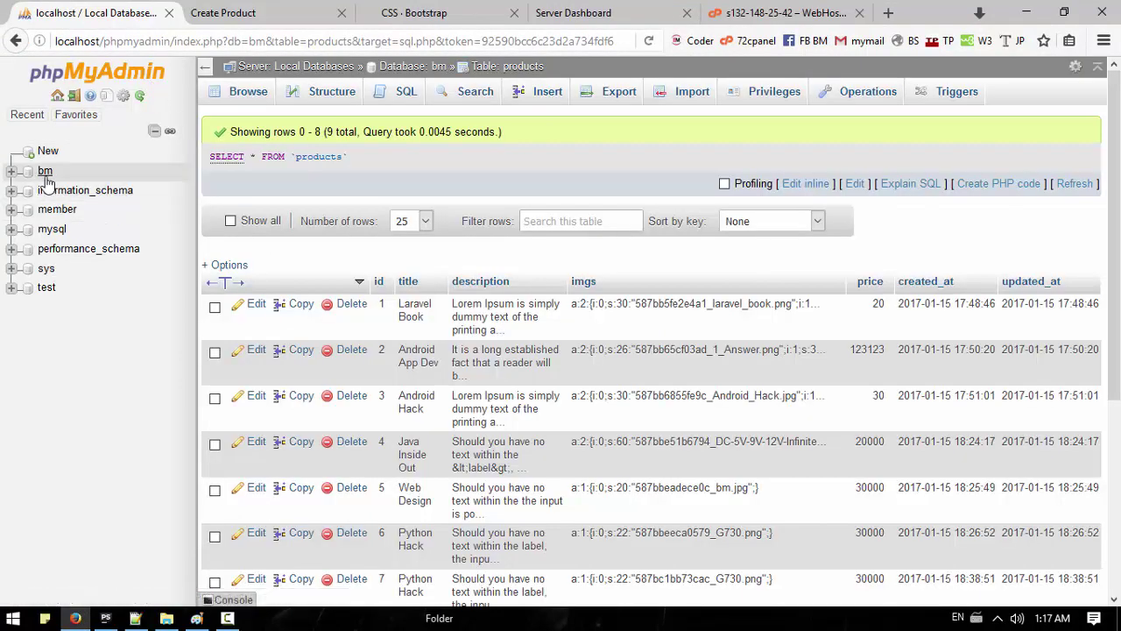
{"action": "left_click", "coordinate": [70, 170]}
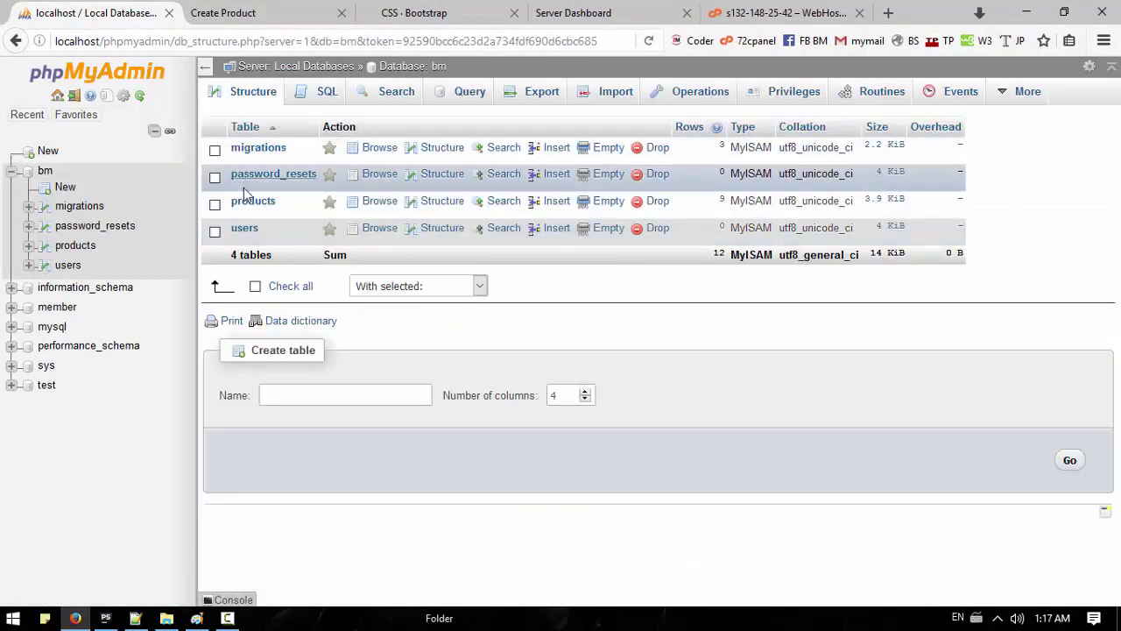
{"action": "left_click", "coordinate": [247, 226]}
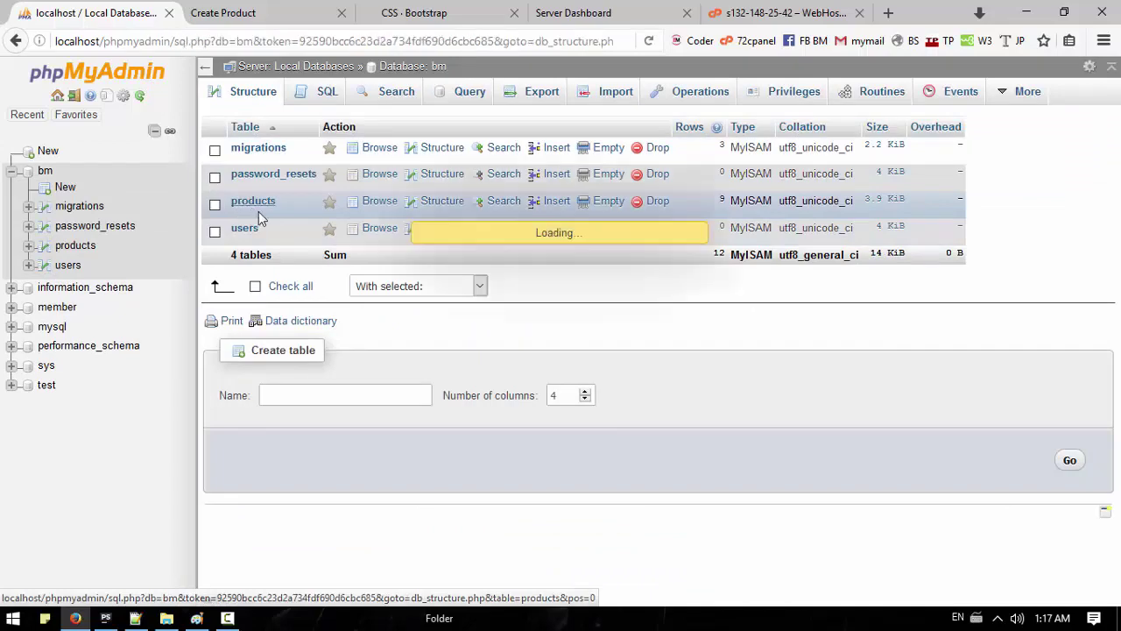
{"action": "scroll", "coordinate": [305, 337], "scroll_direction": "down", "scroll_amount": 4}
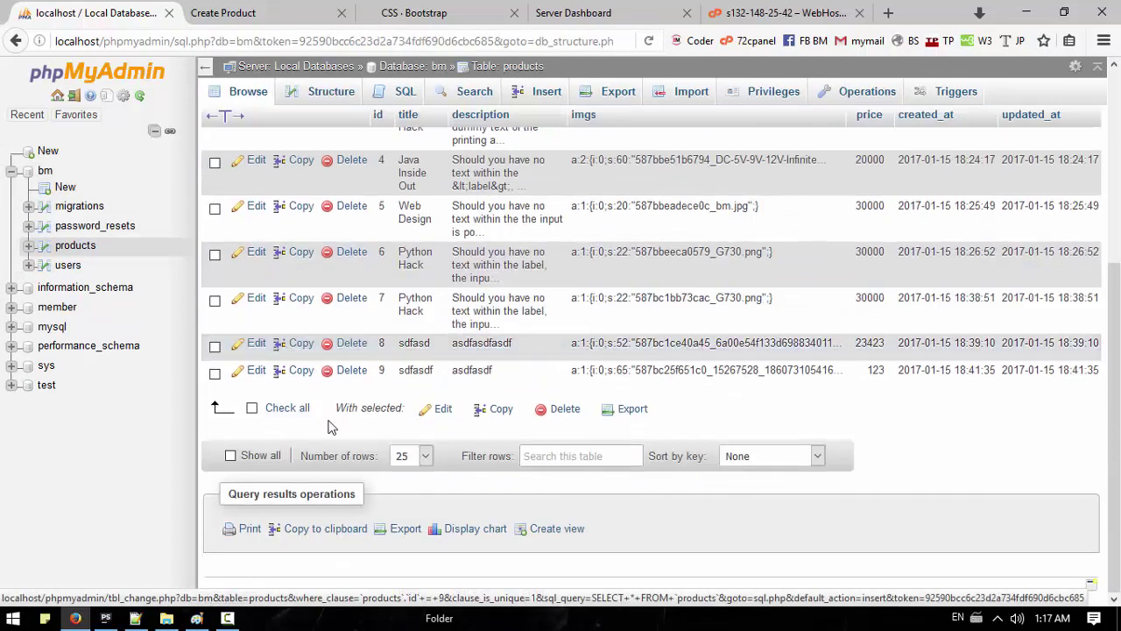
{"action": "left_click", "coordinate": [289, 408]}
{"action": "left_click", "coordinate": [566, 408]}
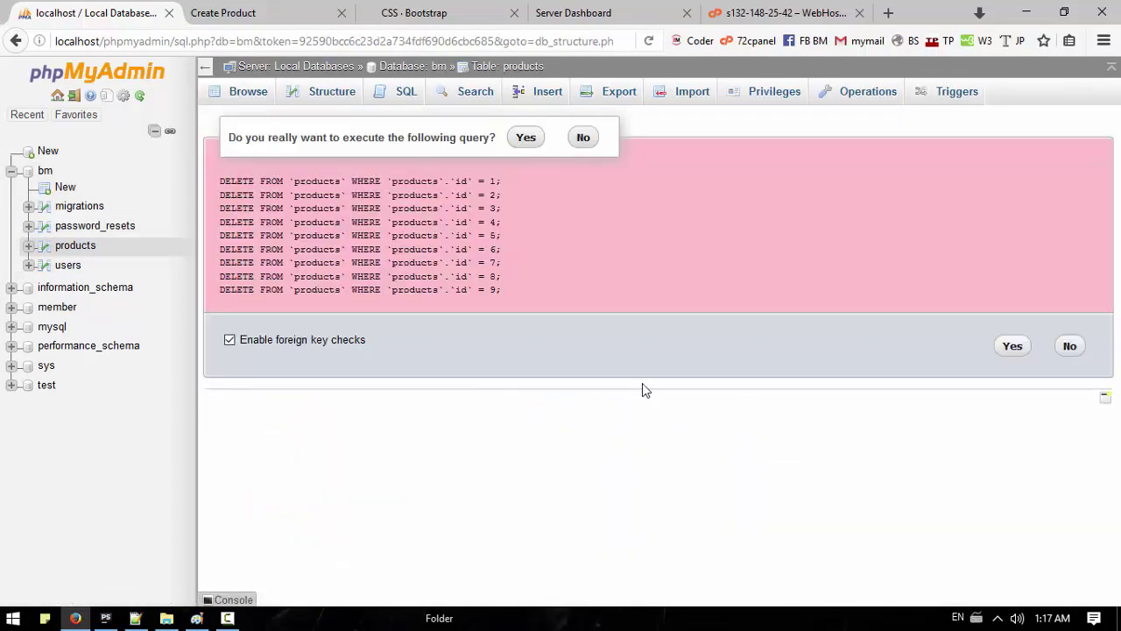
{"action": "left_click", "coordinate": [1013, 346]}
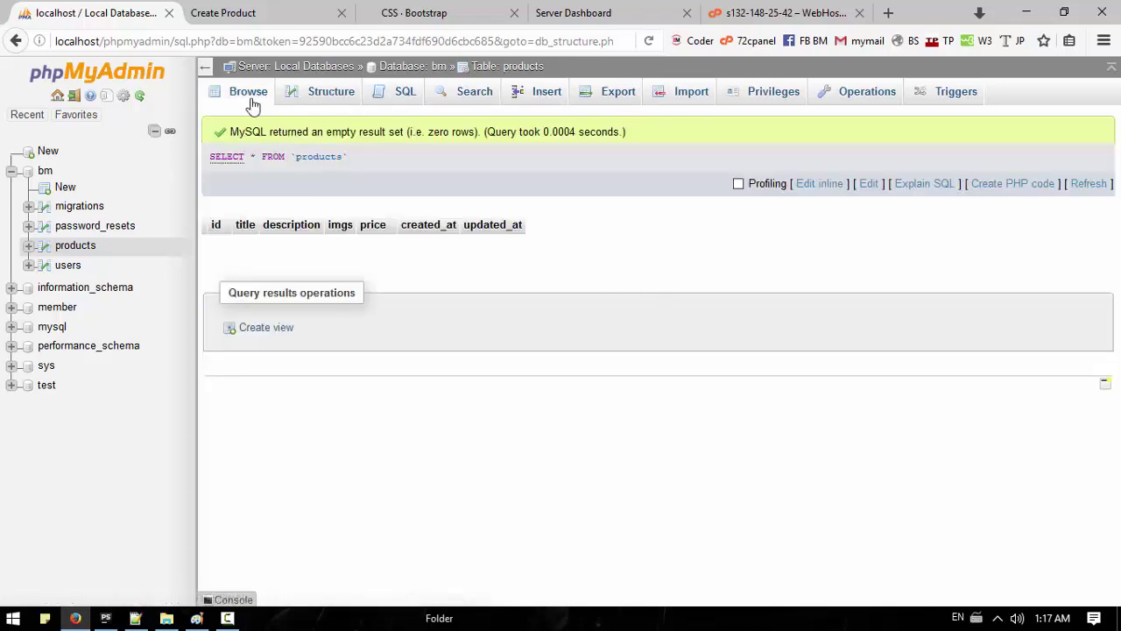
Step: Export bm from its Export page, save bm.sql, and open its containing folder
{"action": "left_click", "coordinate": [403, 70]}
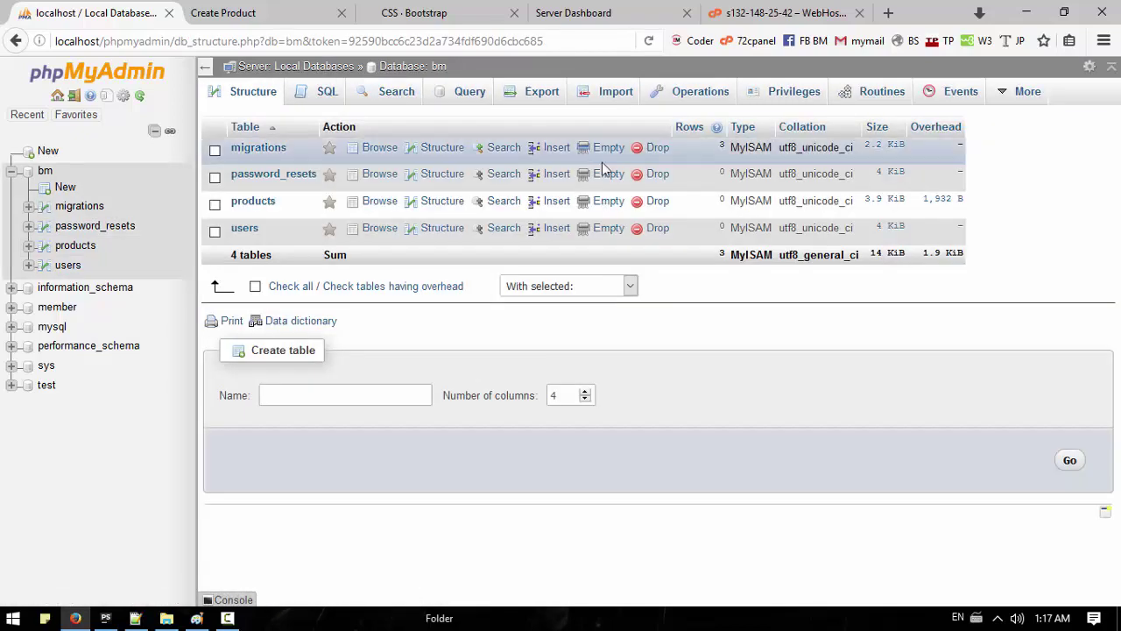
{"action": "left_click", "coordinate": [539, 92]}
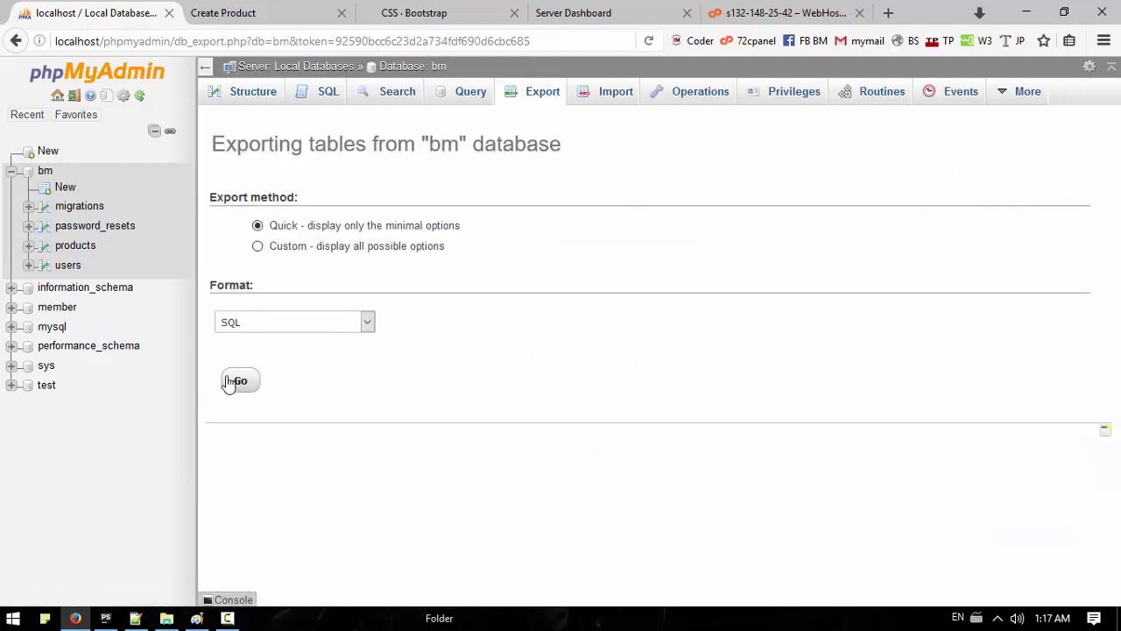
{"action": "left_click", "coordinate": [232, 383]}
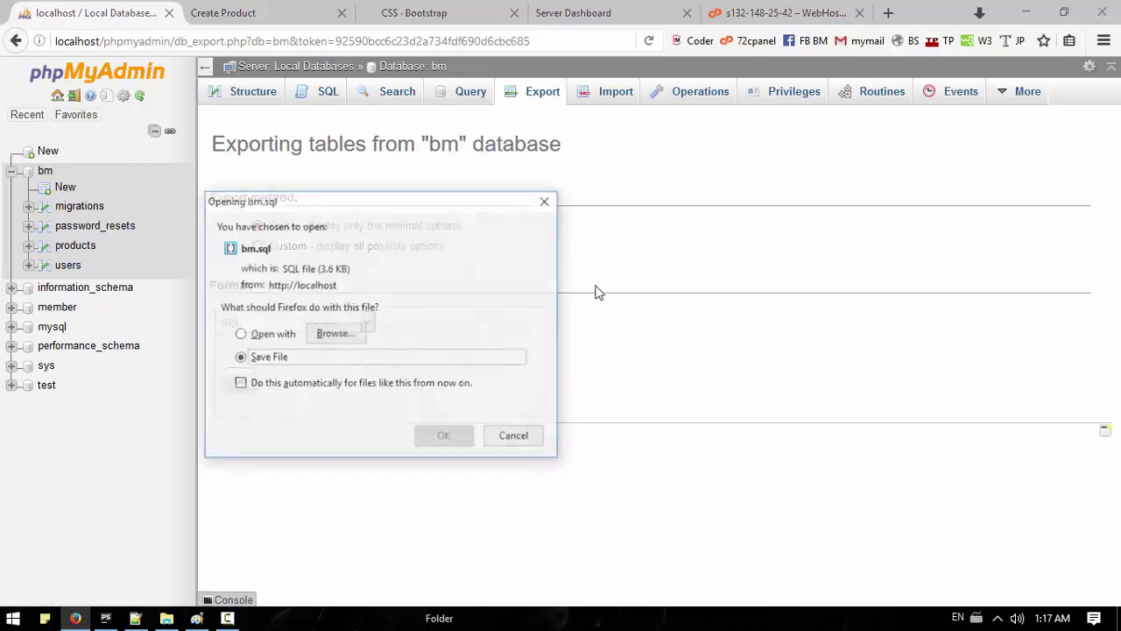
{"action": "left_click", "coordinate": [445, 437]}
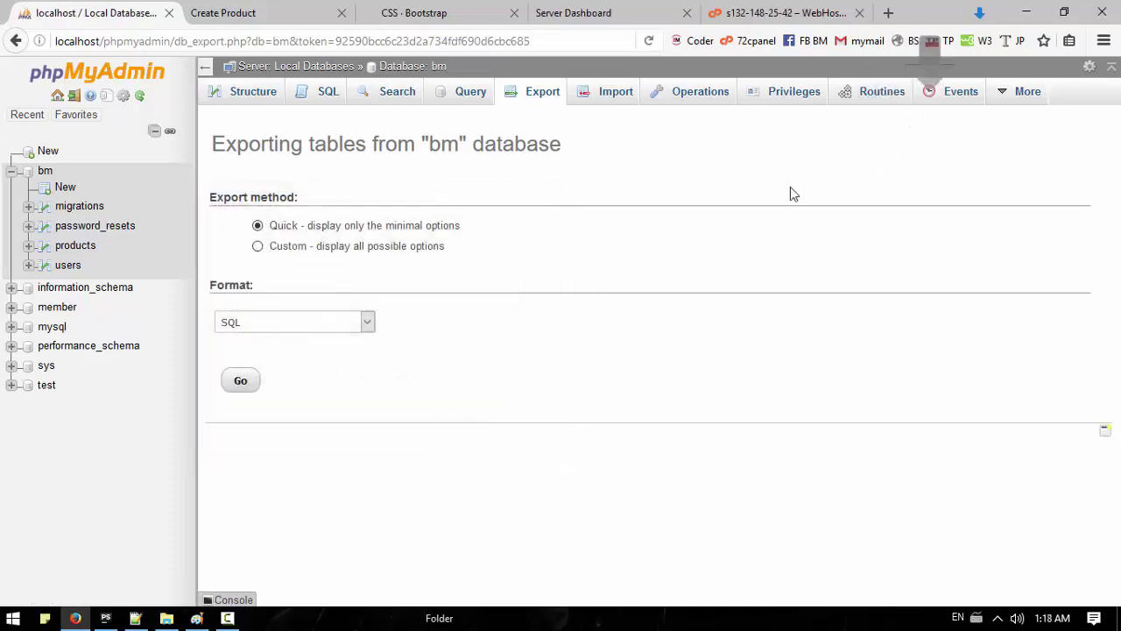
{"action": "left_click", "coordinate": [979, 12]}
{"action": "right_click", "coordinate": [808, 84]}
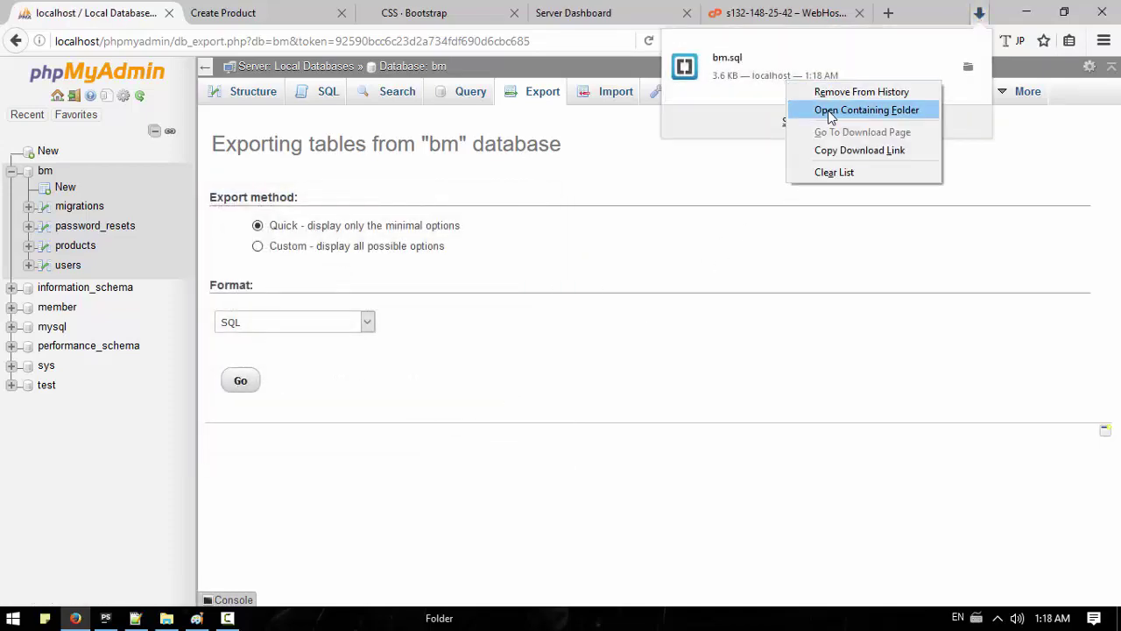
{"action": "left_click", "coordinate": [799, 110]}
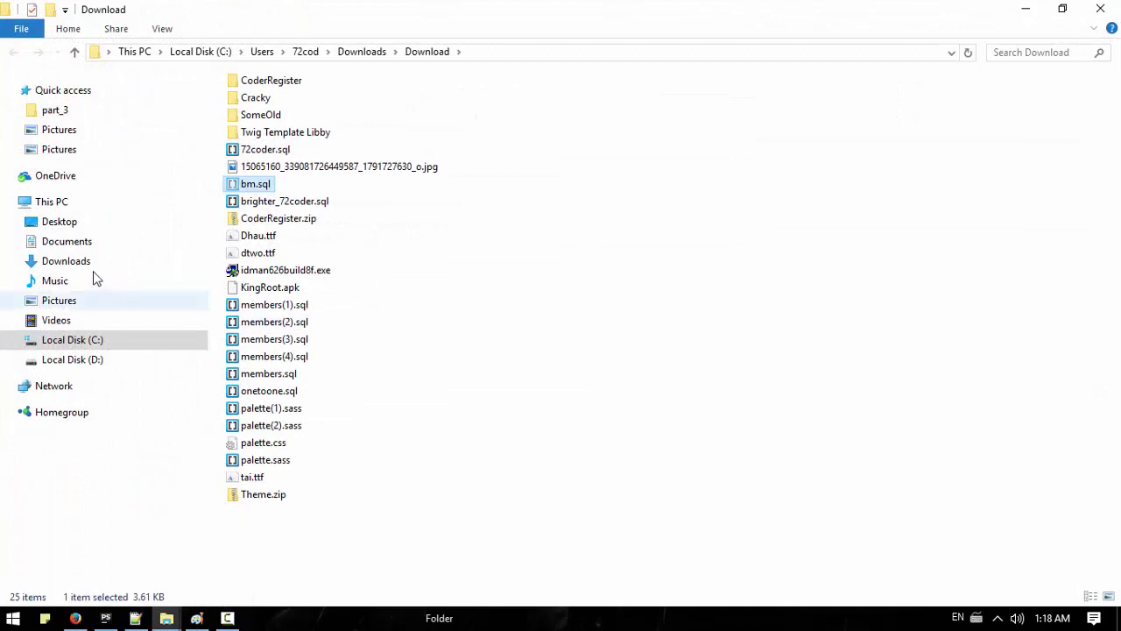
{"action": "left_click", "coordinate": [79, 339]}
{"action": "left_click", "coordinate": [83, 358]}
{"action": "left_click", "coordinate": [263, 274]}
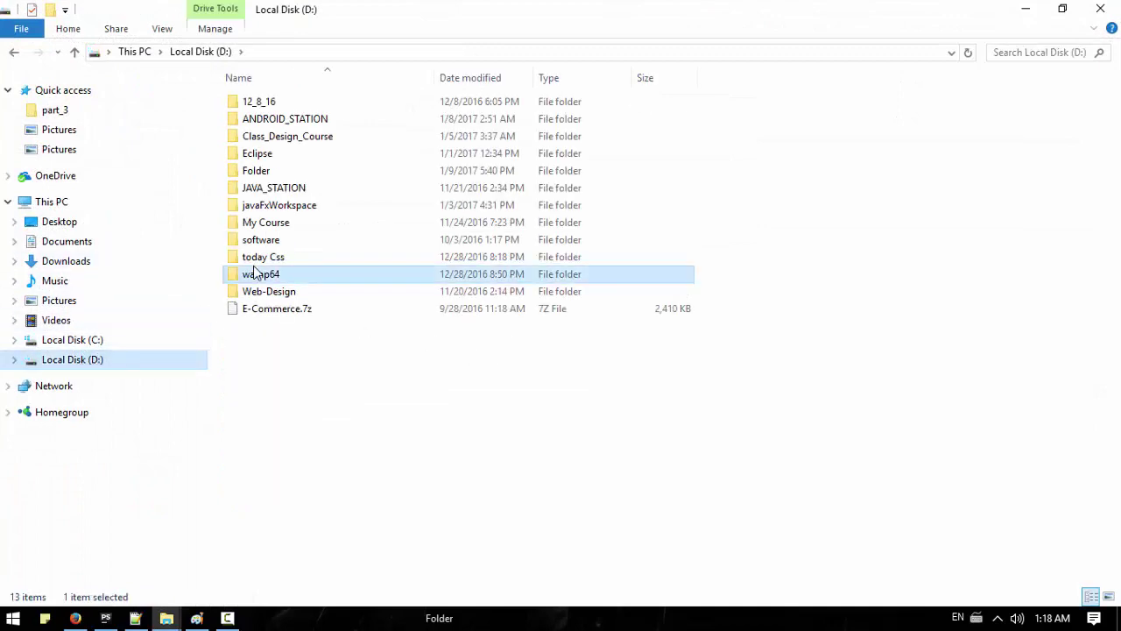
{"action": "double_click", "coordinate": [263, 274]}
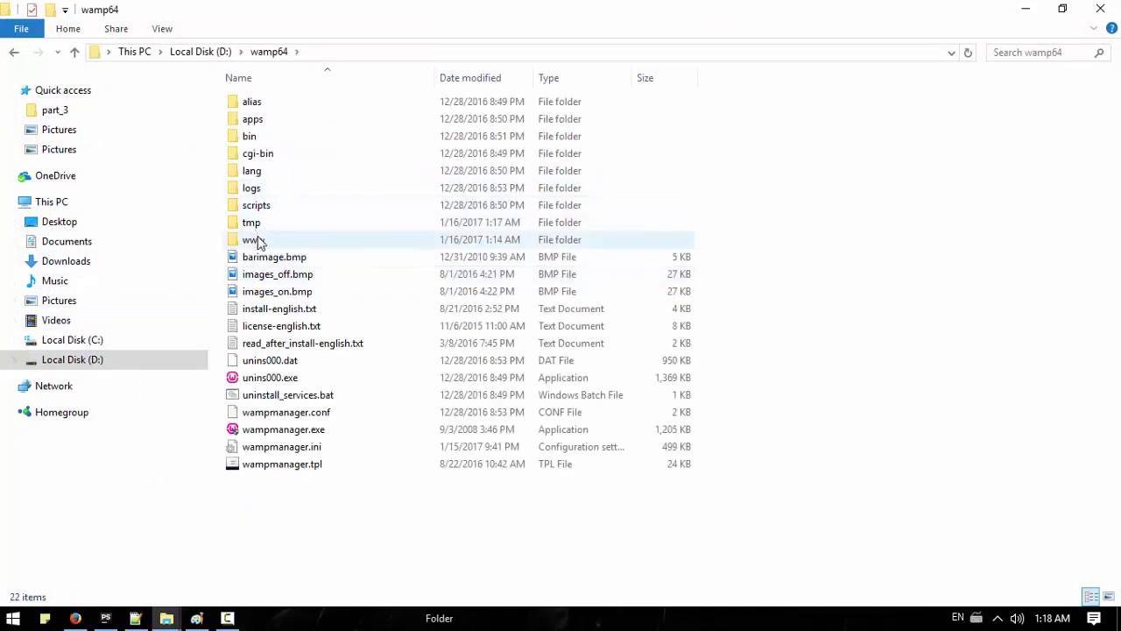
{"action": "double_click", "coordinate": [255, 239]}
{"action": "key", "text": "ctrl+v"}
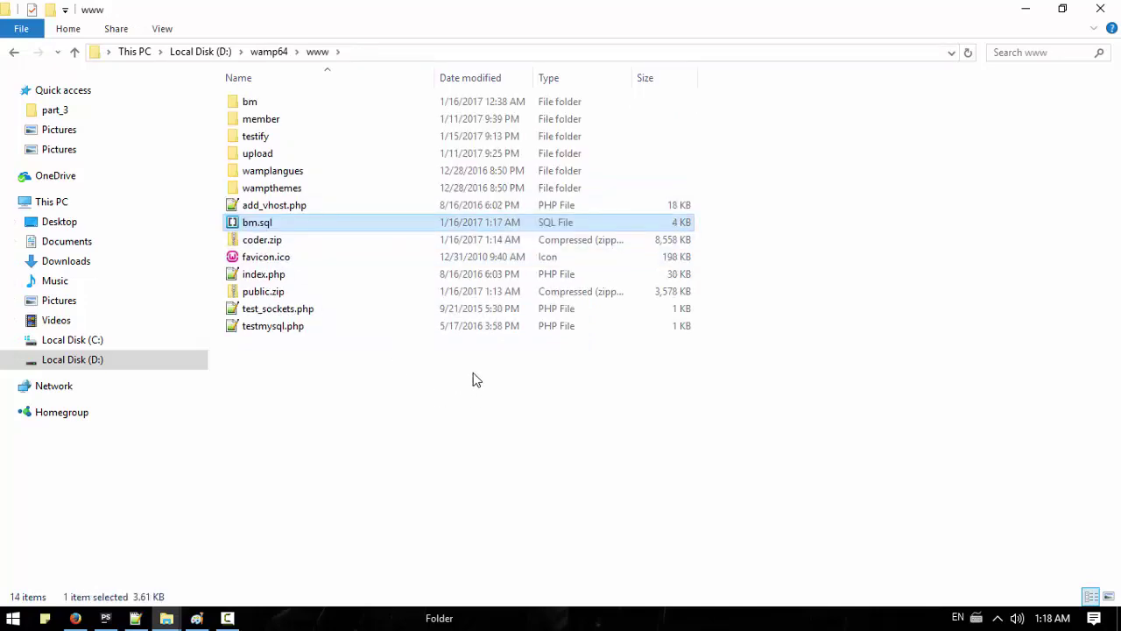
{"action": "double_click", "coordinate": [280, 156]}
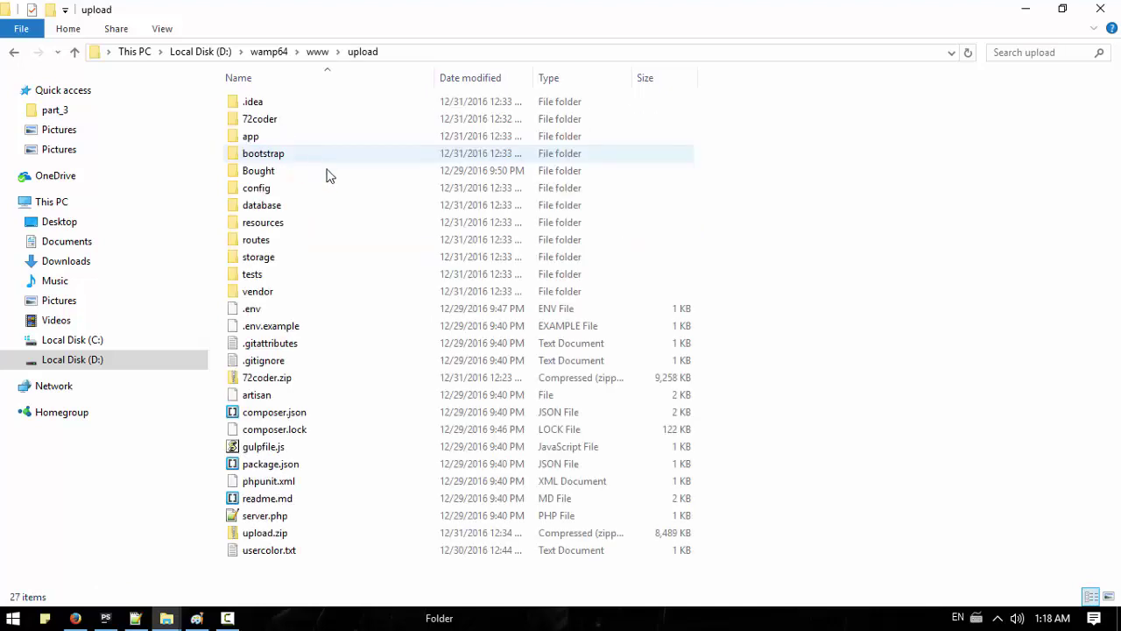
{"action": "left_click", "coordinate": [411, 360]}
{"action": "key", "text": "ctrl+a"}
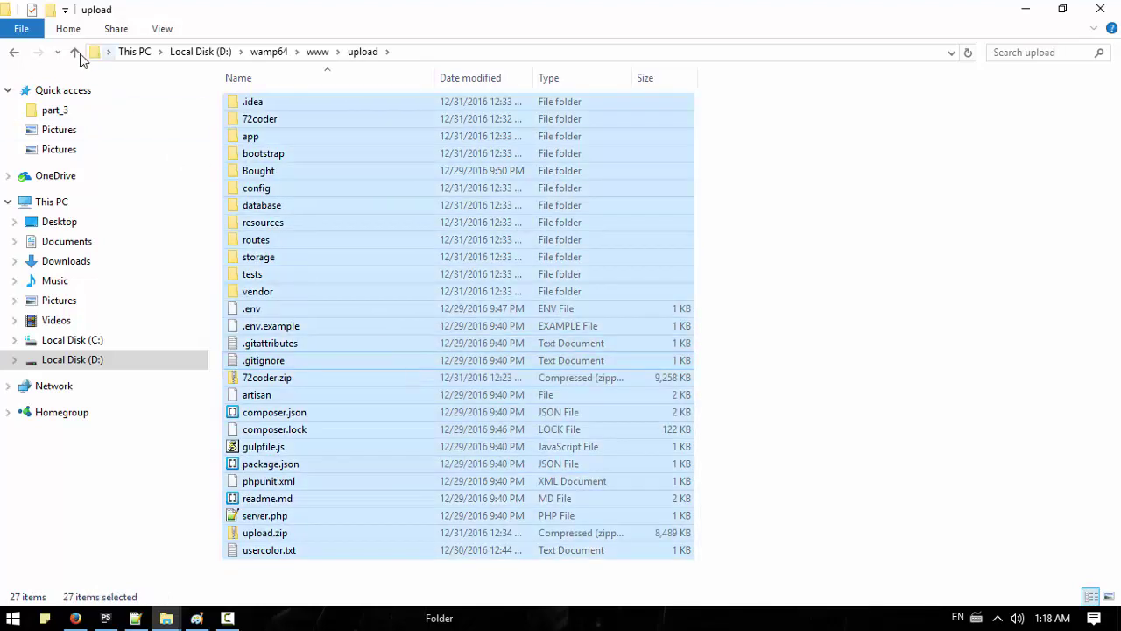
{"action": "left_click", "coordinate": [75, 52]}
{"action": "left_click", "coordinate": [69, 30]}
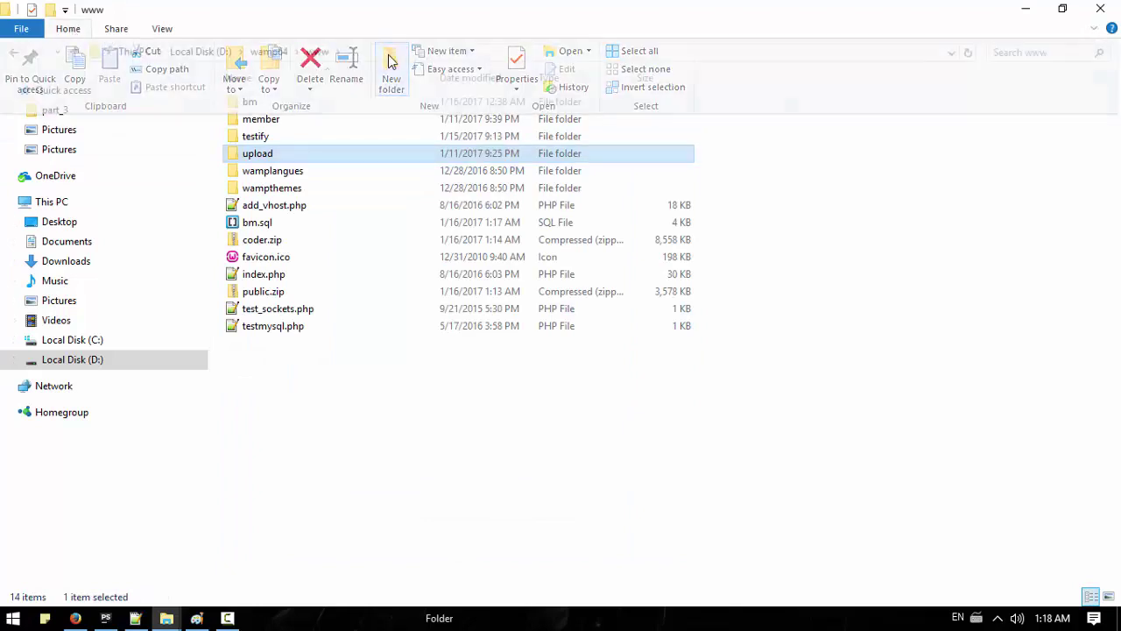
{"action": "left_click", "coordinate": [388, 54]}
{"action": "type", "text": "Now"}
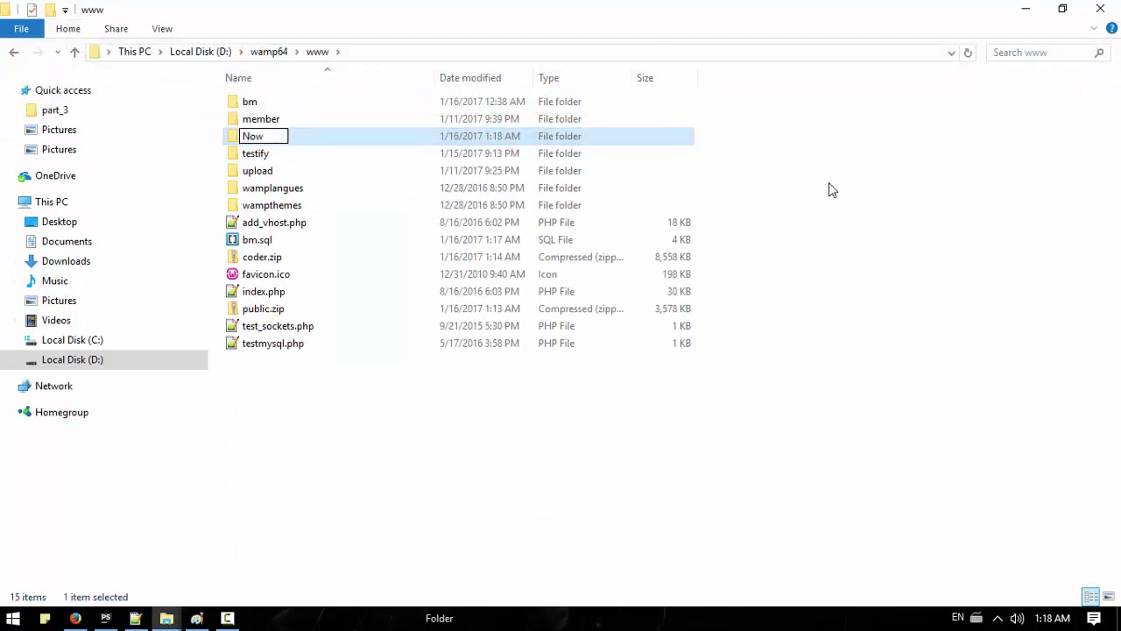
{"action": "left_click", "coordinate": [828, 182]}
Step: Move coder.zip, public.zip and bm.sql into Now and open it
{"action": "left_click_drag", "start_coordinate": [263, 257], "coordinate": [256, 136]}
{"action": "left_click_drag", "start_coordinate": [263, 291], "coordinate": [257, 136]}
{"action": "left_click_drag", "start_coordinate": [254, 239], "coordinate": [251, 137]}
{"action": "double_click", "coordinate": [252, 137]}
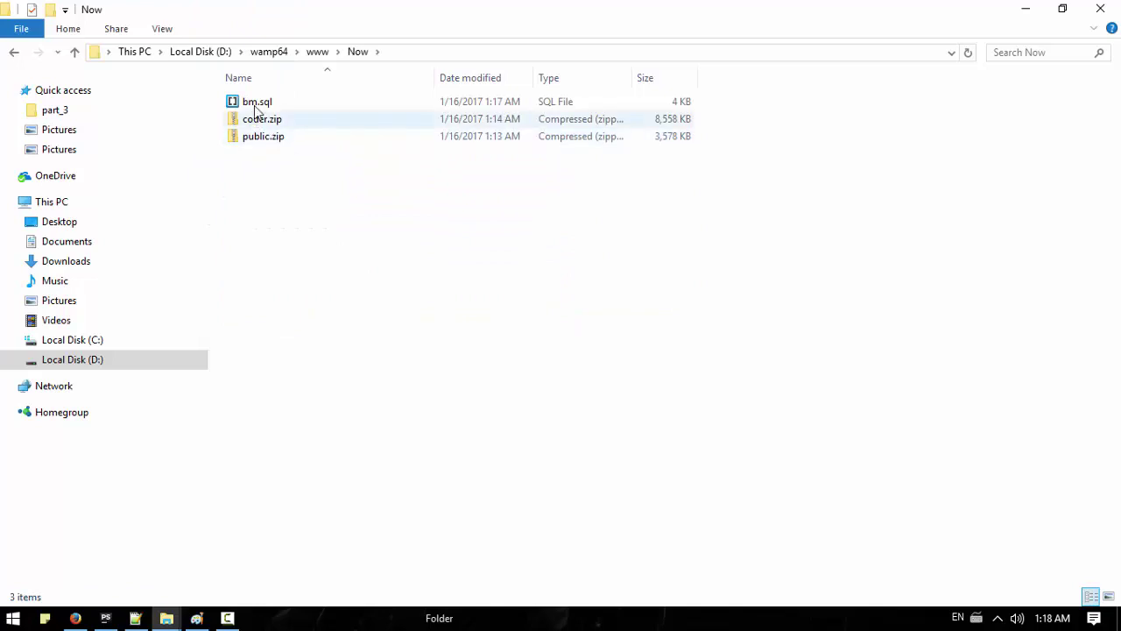
{"action": "left_click", "coordinate": [76, 618]}
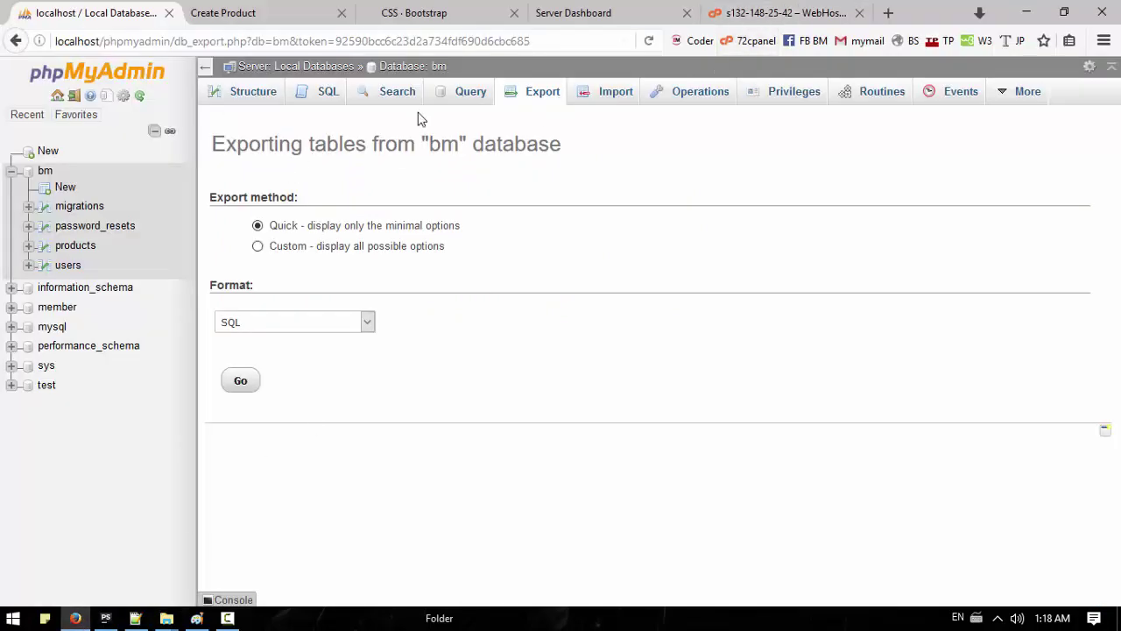
Step: Collapse WHM's Account Information and Account Functions sections, then open a blank New Tab
{"action": "left_click", "coordinate": [793, 17]}
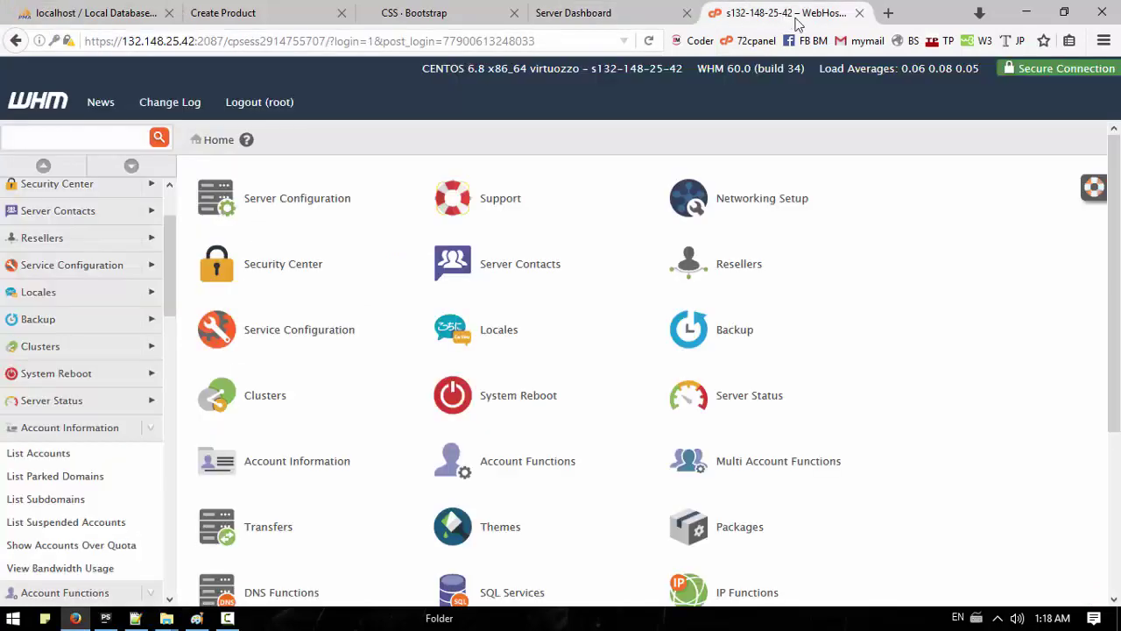
{"action": "scroll", "coordinate": [88, 263], "scroll_direction": "down", "scroll_amount": 5}
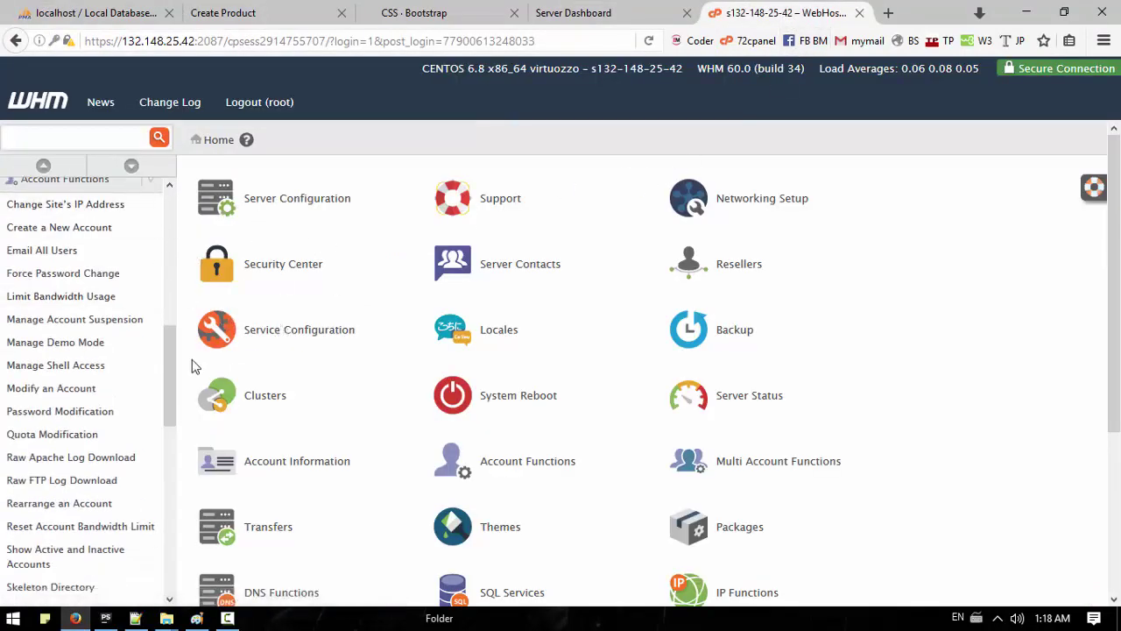
{"action": "scroll", "coordinate": [170, 361], "scroll_direction": "up", "scroll_amount": 5}
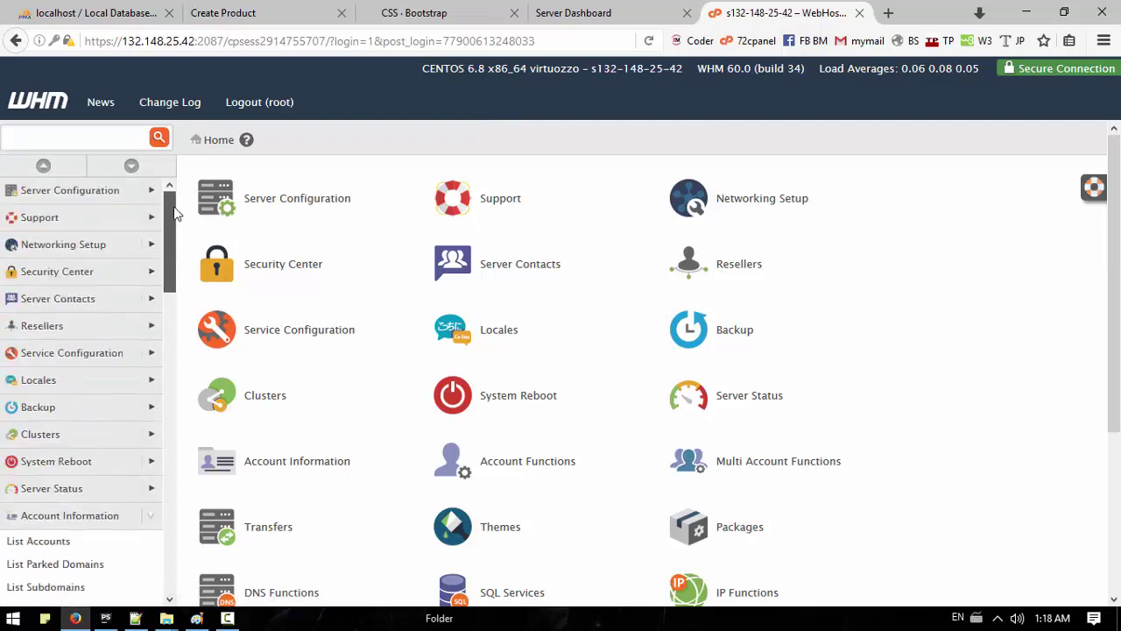
{"action": "left_click", "coordinate": [153, 516]}
{"action": "left_click_drag", "start_coordinate": [173, 252], "coordinate": [152, 346]}
{"action": "left_click", "coordinate": [151, 342]}
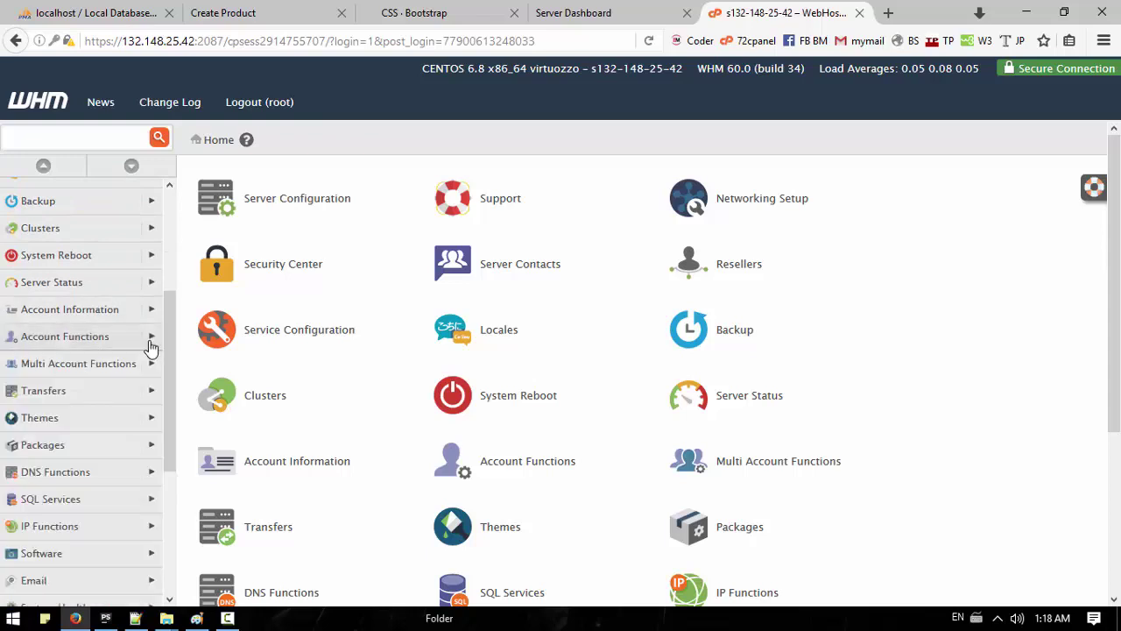
{"action": "left_click", "coordinate": [888, 13]}
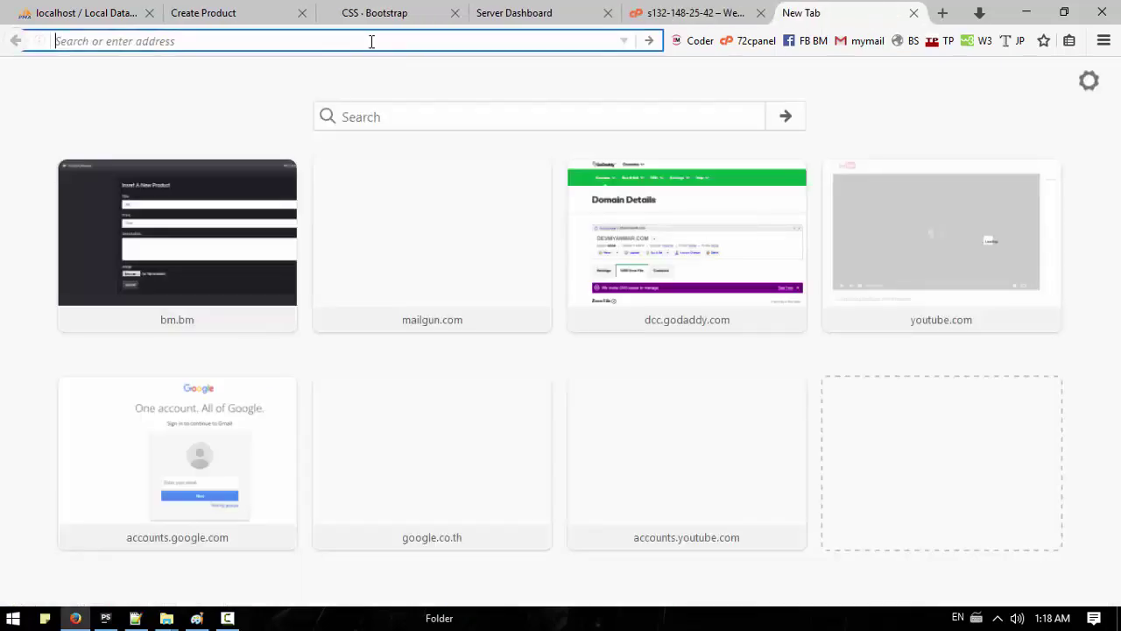
Step: Load devmyanmar.com/cpanel and add a security exception for its untrusted certificate
{"action": "type", "text": "devmyanmar.com/"}
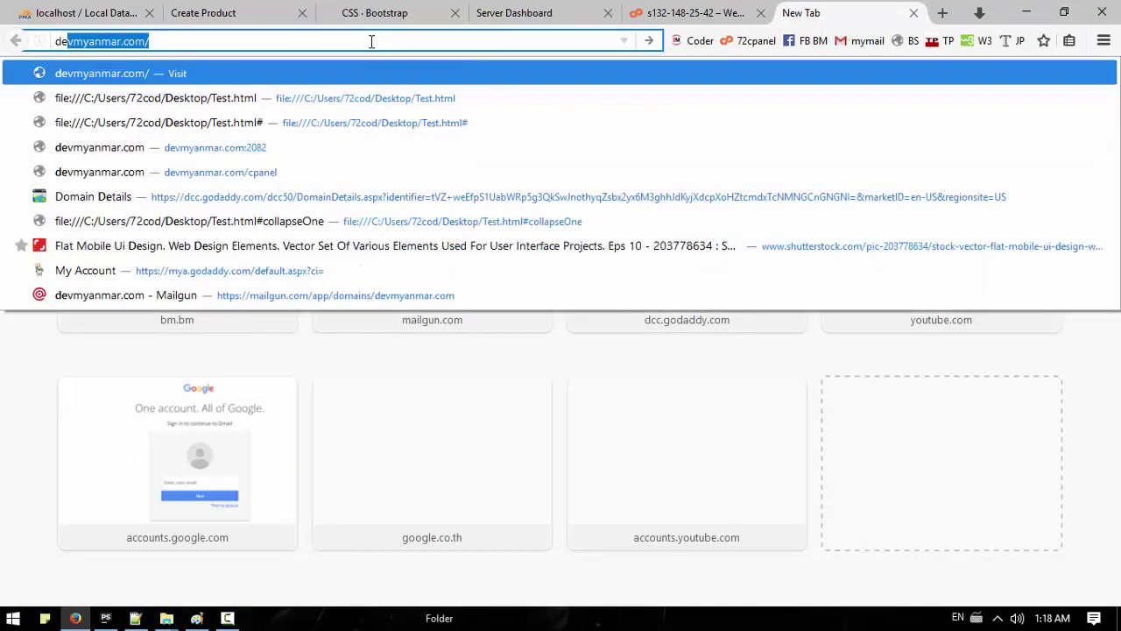
{"action": "key", "text": "End"}
{"action": "type", "text": "cpanel"}
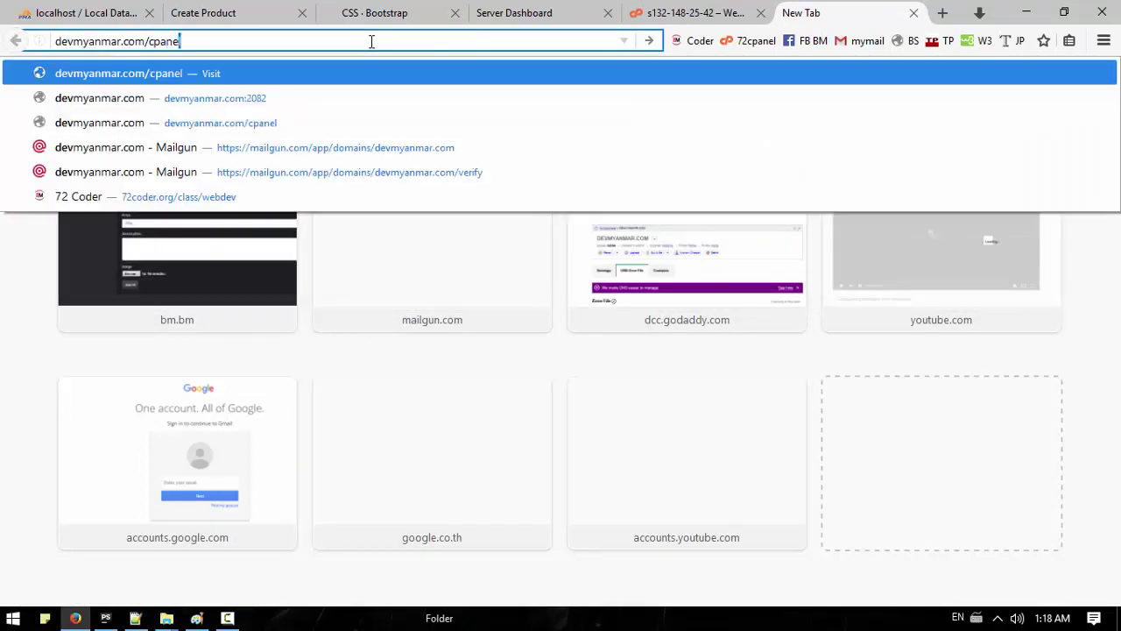
{"action": "key", "text": "Return"}
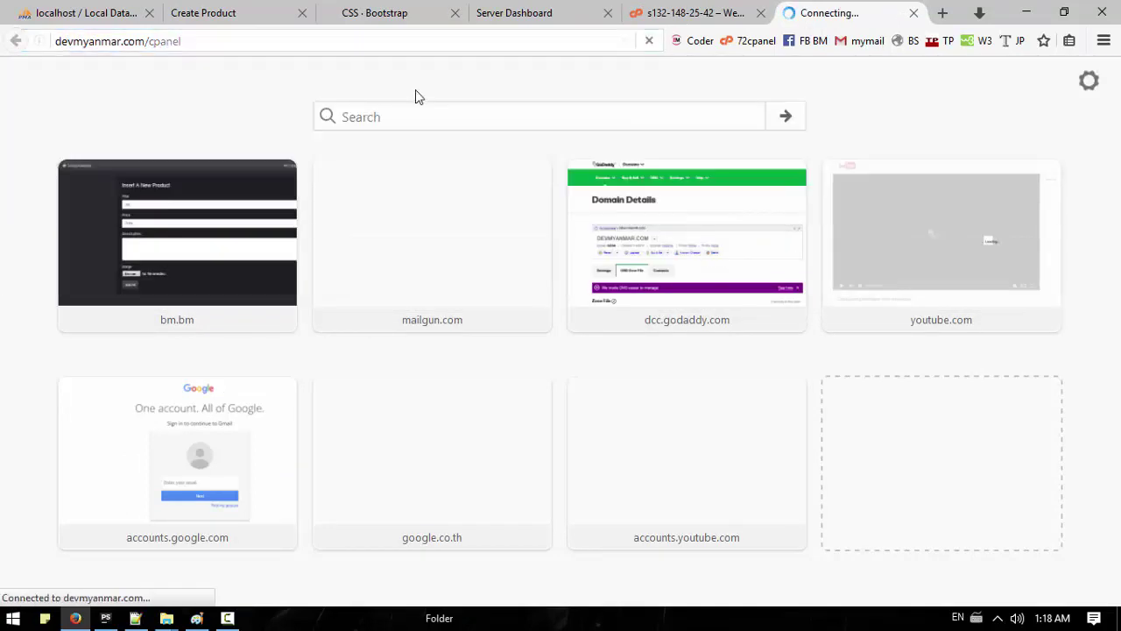
{"action": "left_click", "coordinate": [815, 382]}
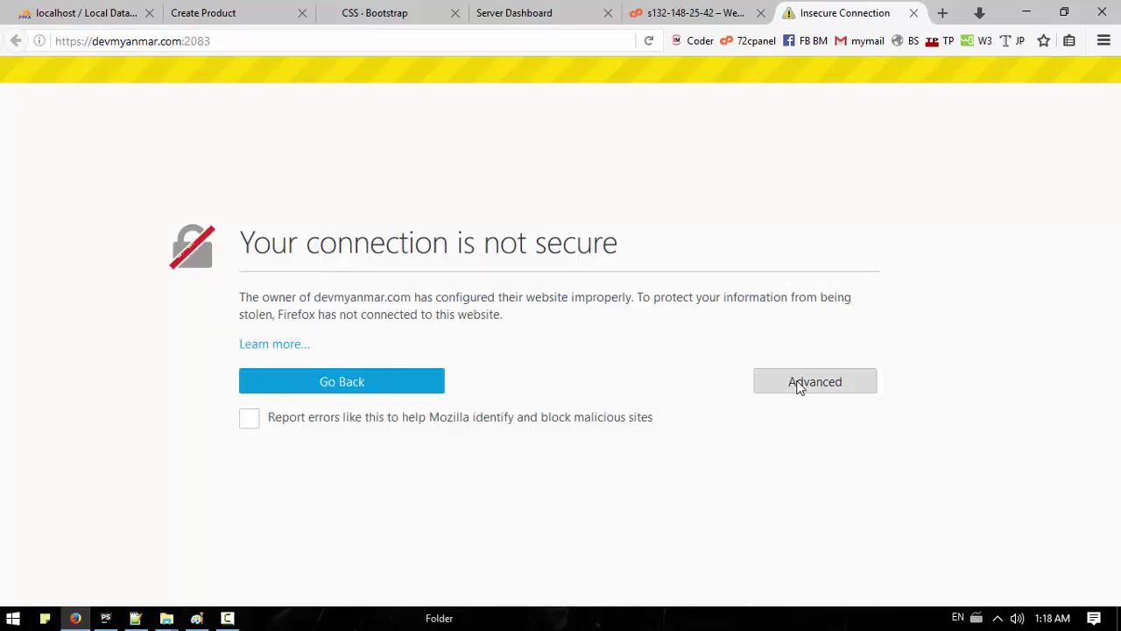
{"action": "scroll", "coordinate": [555, 486], "scroll_direction": "down", "scroll_amount": 1}
{"action": "left_click", "coordinate": [317, 567]}
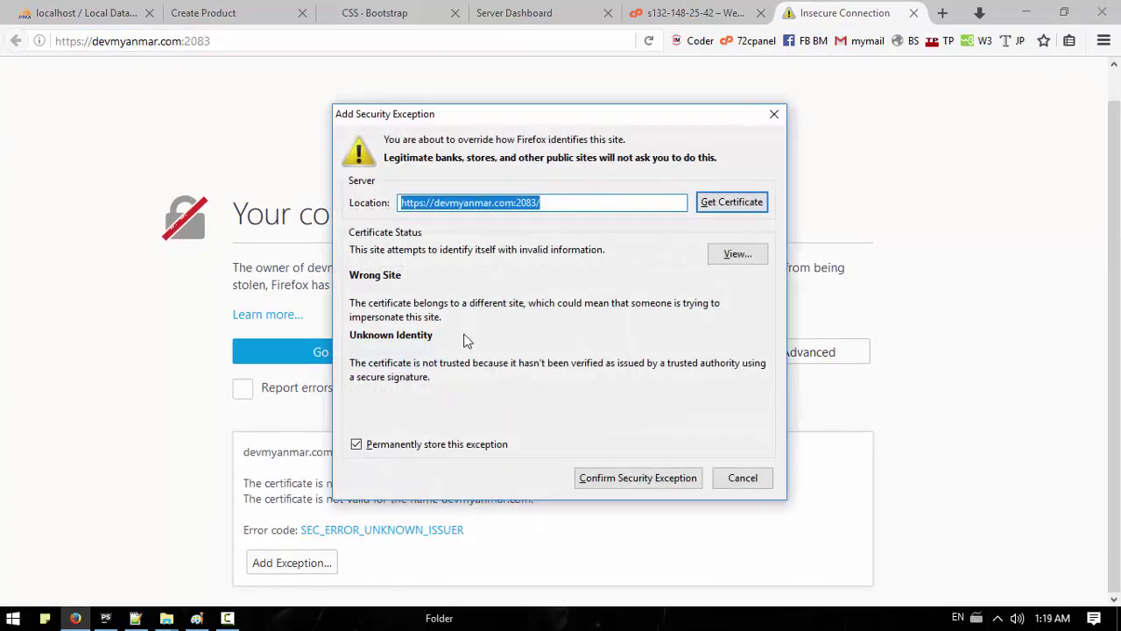
{"action": "left_click", "coordinate": [595, 473]}
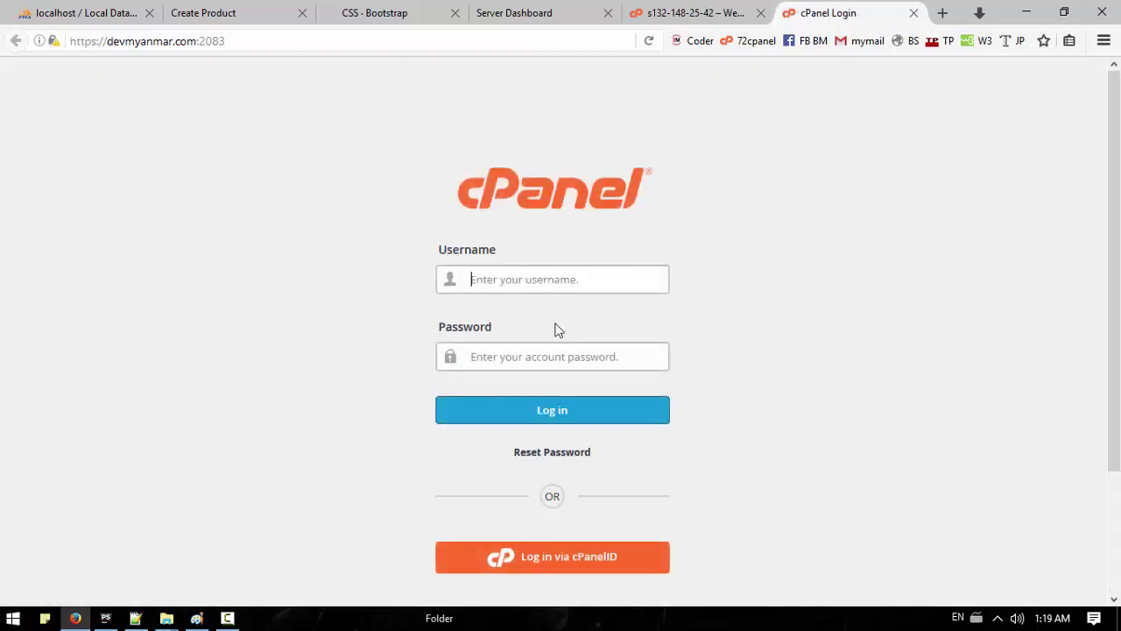
Step: Sign in to cPanel with the hosting account's username and password
{"action": "type", "text": "devmyanmar"}
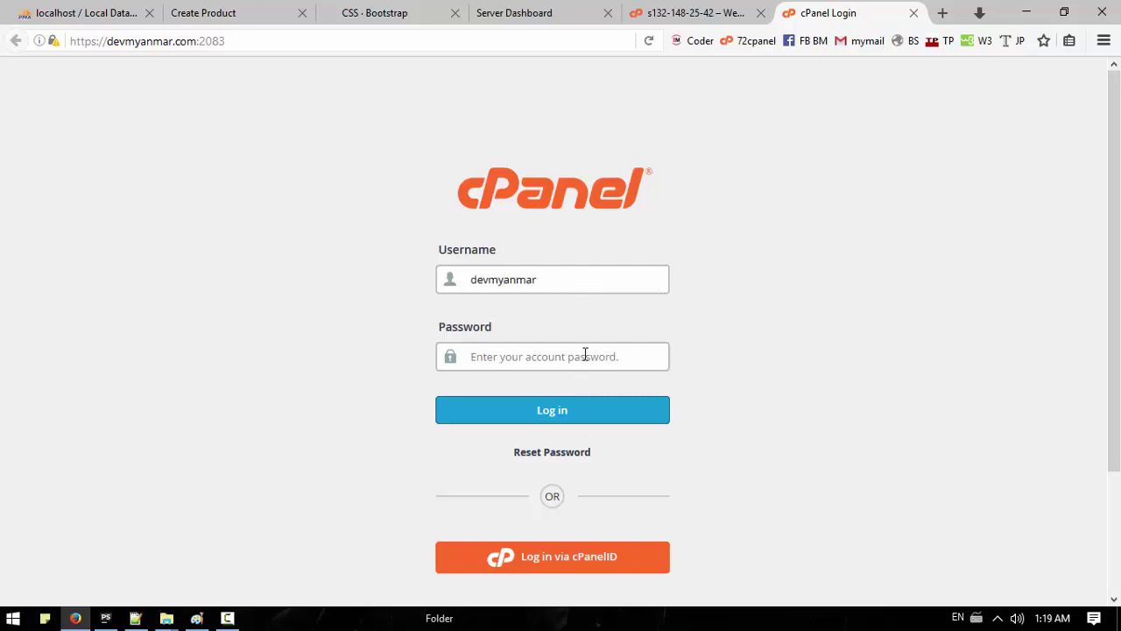
{"action": "left_click", "coordinate": [713, 12]}
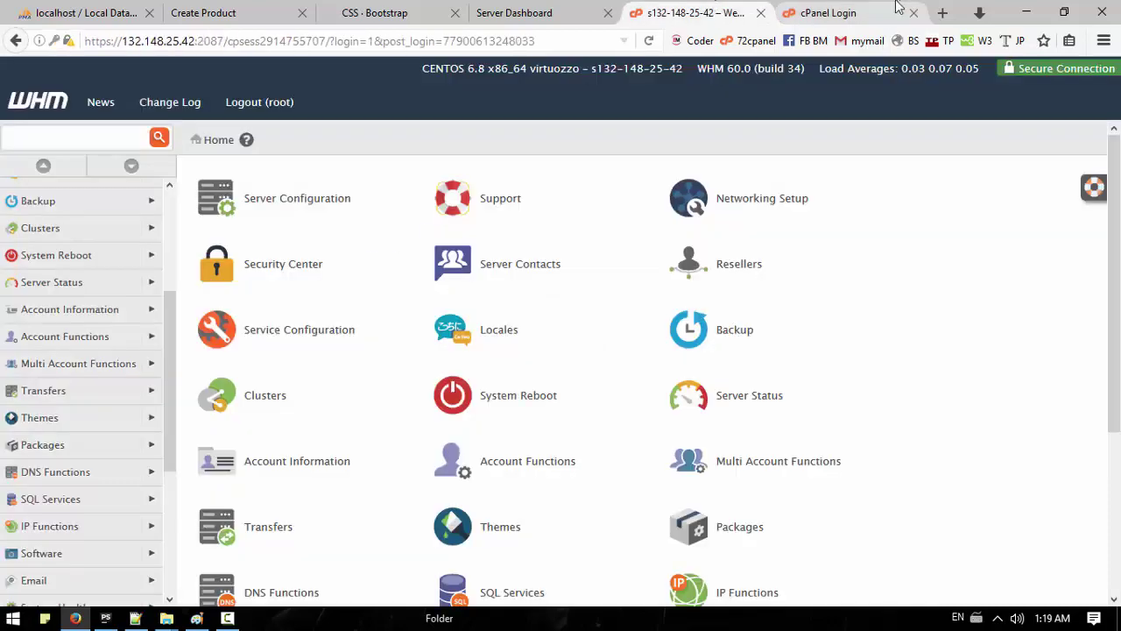
{"action": "left_click", "coordinate": [862, 12]}
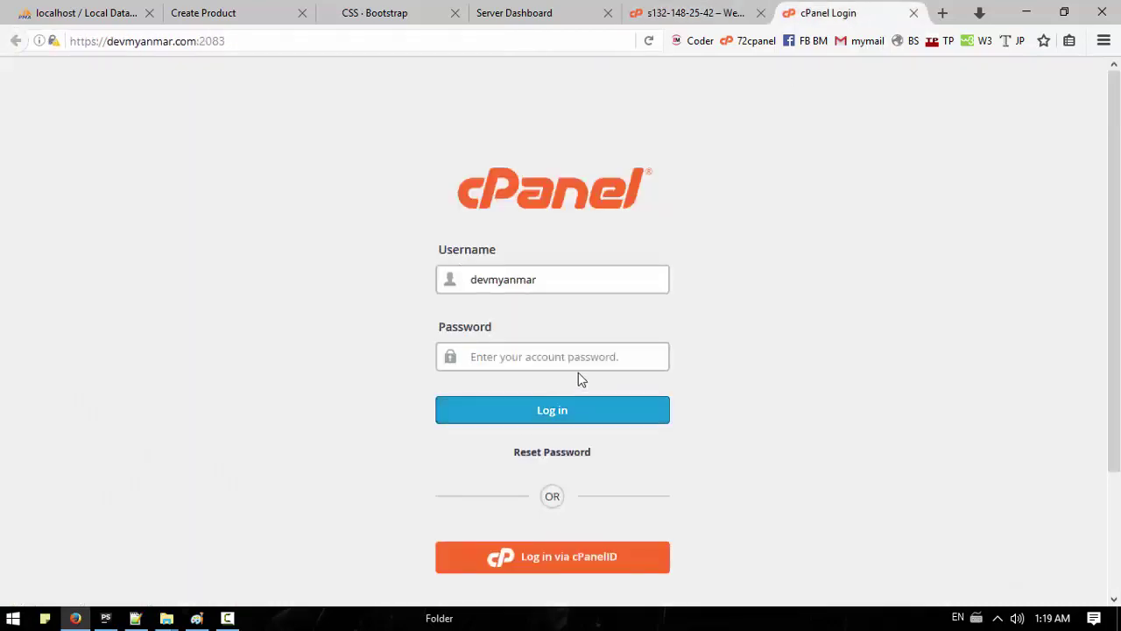
{"action": "type", "text": "•••••••••••"}
{"action": "left_click", "coordinate": [590, 411]}
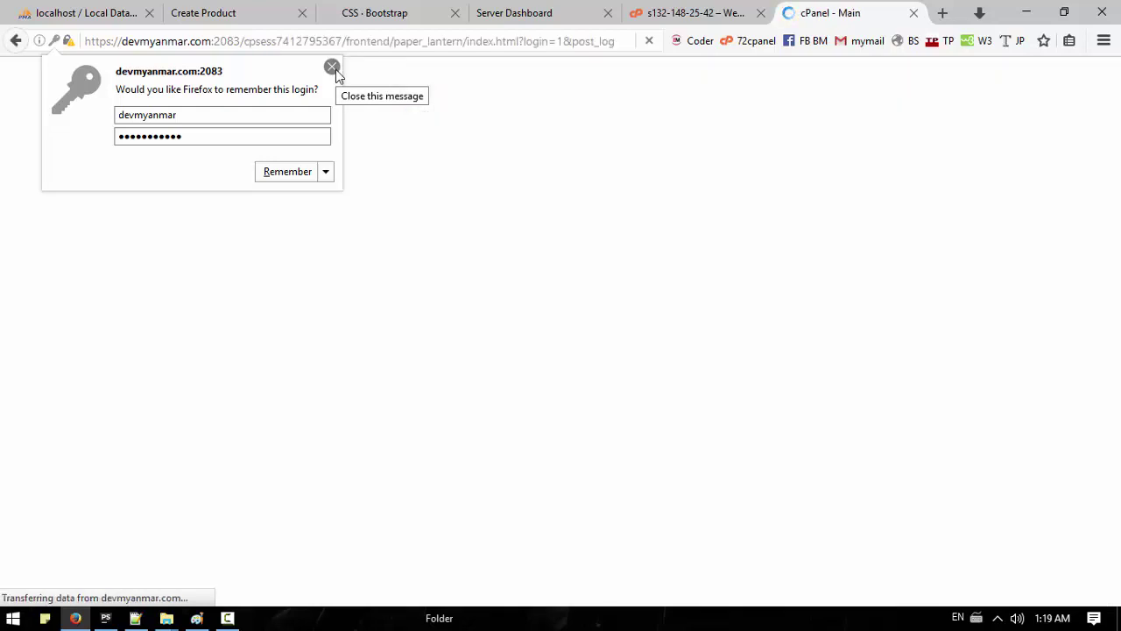
Step: Dismiss the save-login and tour prompts, open File Manager in public_html, and start an upload
{"action": "left_click", "coordinate": [332, 67]}
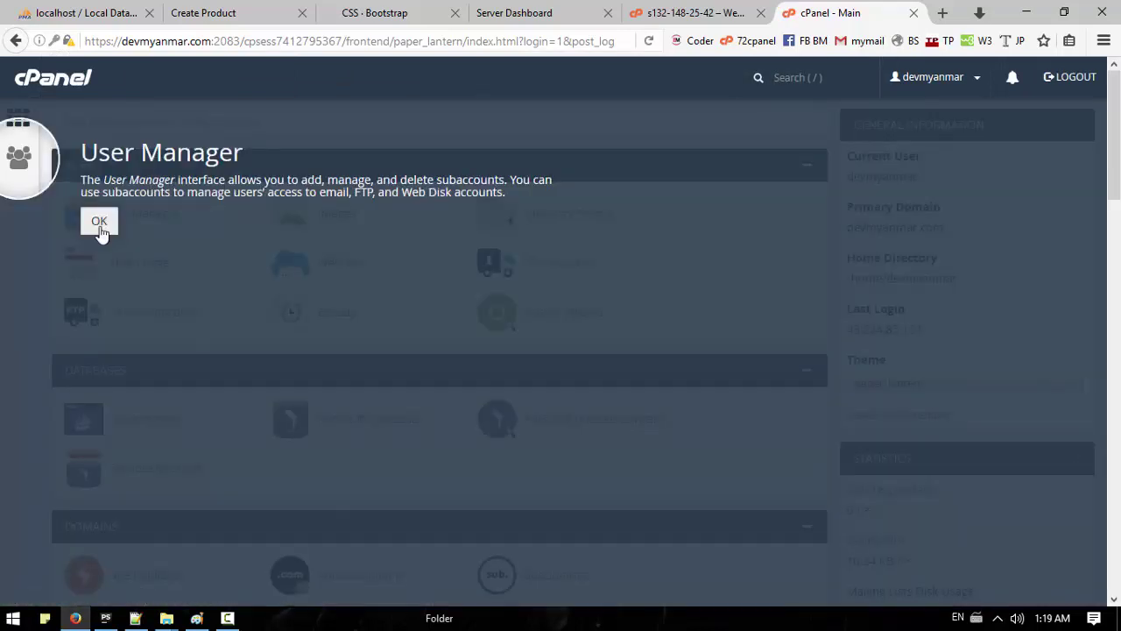
{"action": "left_click", "coordinate": [99, 224]}
{"action": "left_click", "coordinate": [145, 219]}
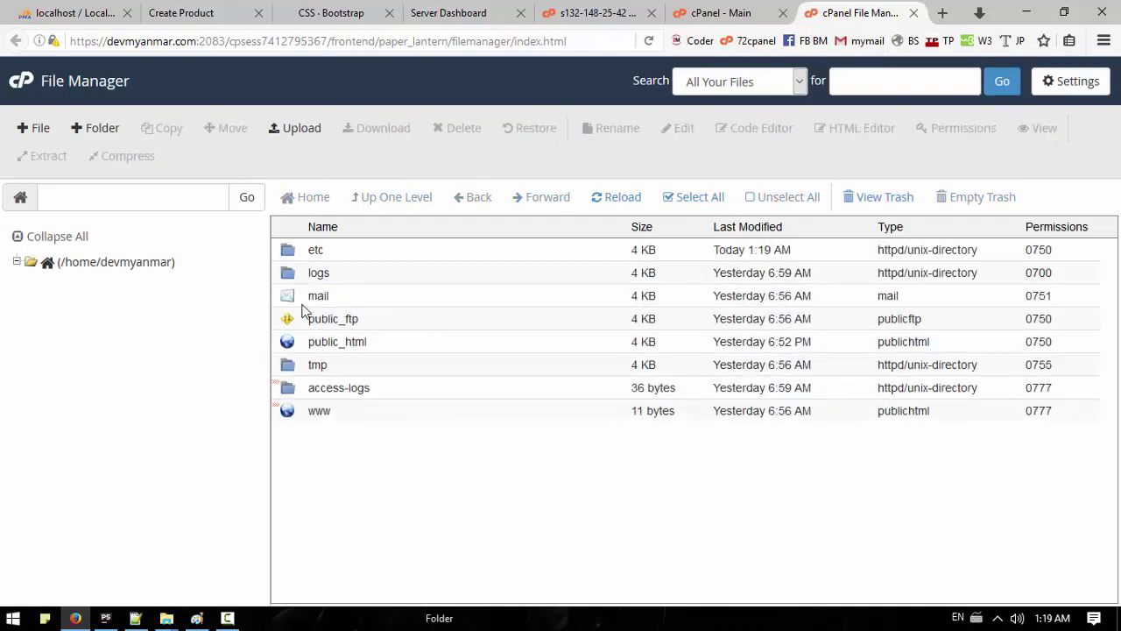
{"action": "double_click", "coordinate": [297, 342]}
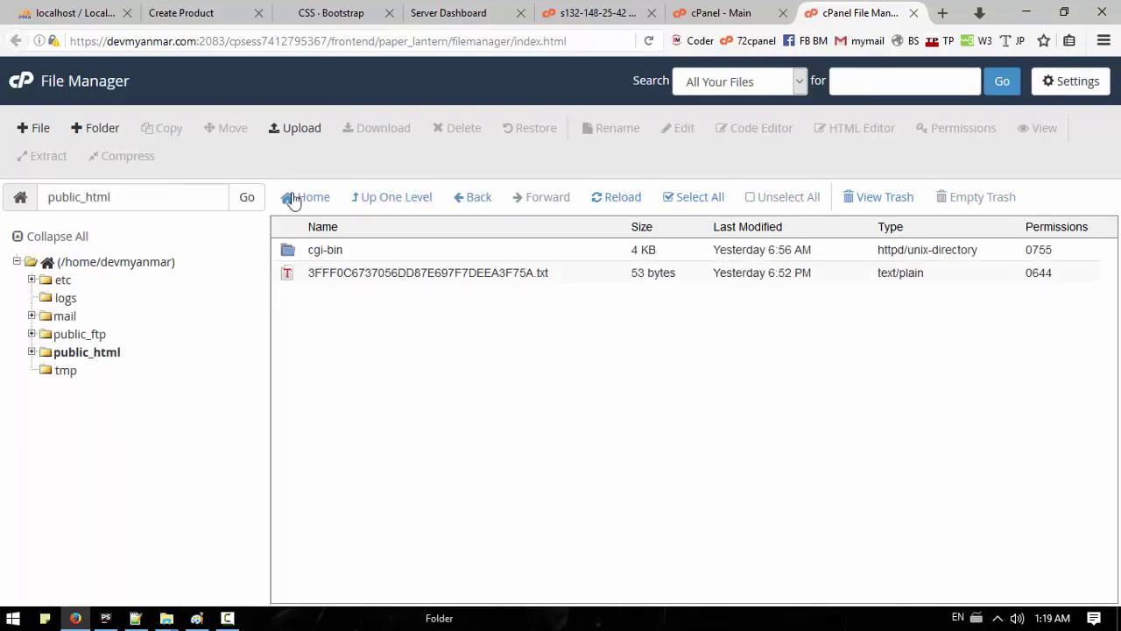
{"action": "left_click", "coordinate": [294, 128]}
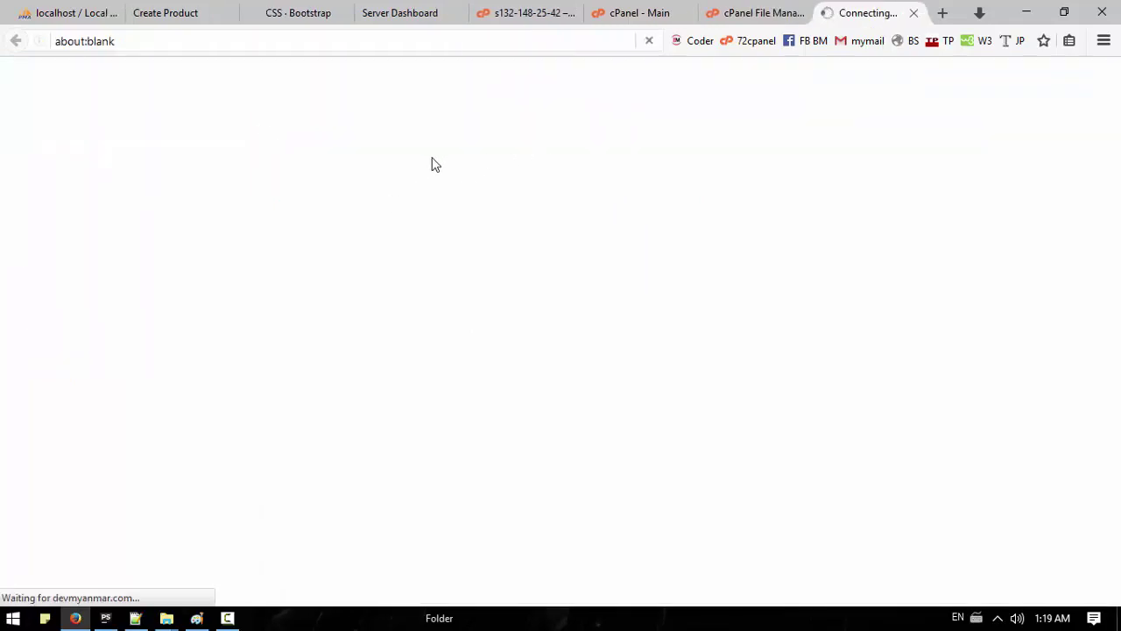
Step: Upload coder.zip from D:\wamp64\www\Now into public_html
{"action": "left_click", "coordinate": [548, 356]}
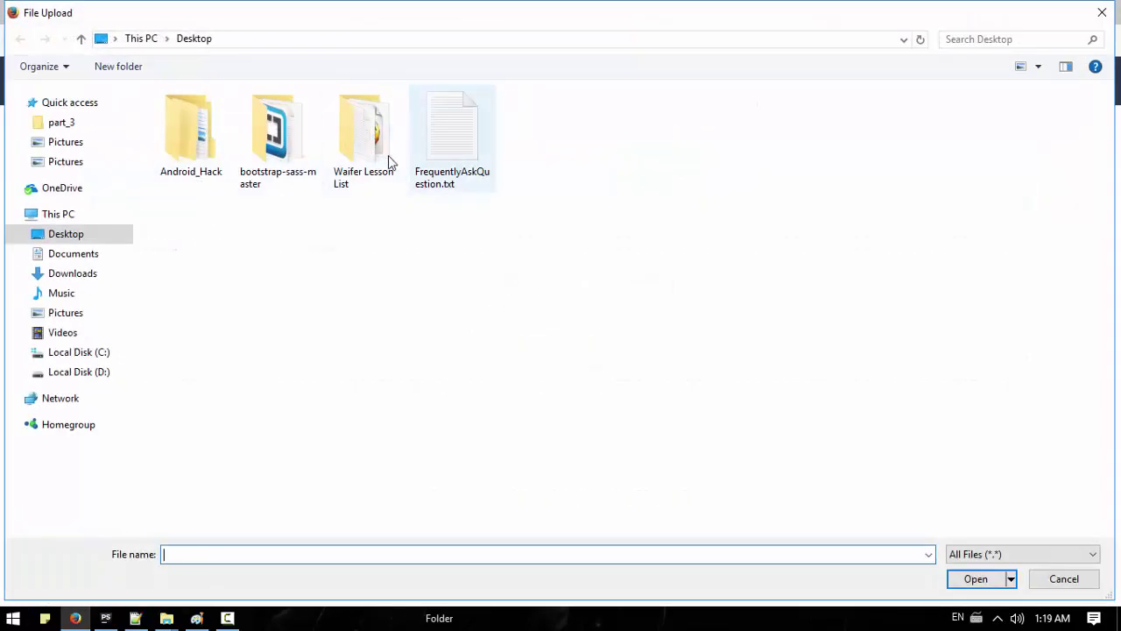
{"action": "left_click", "coordinate": [78, 371]}
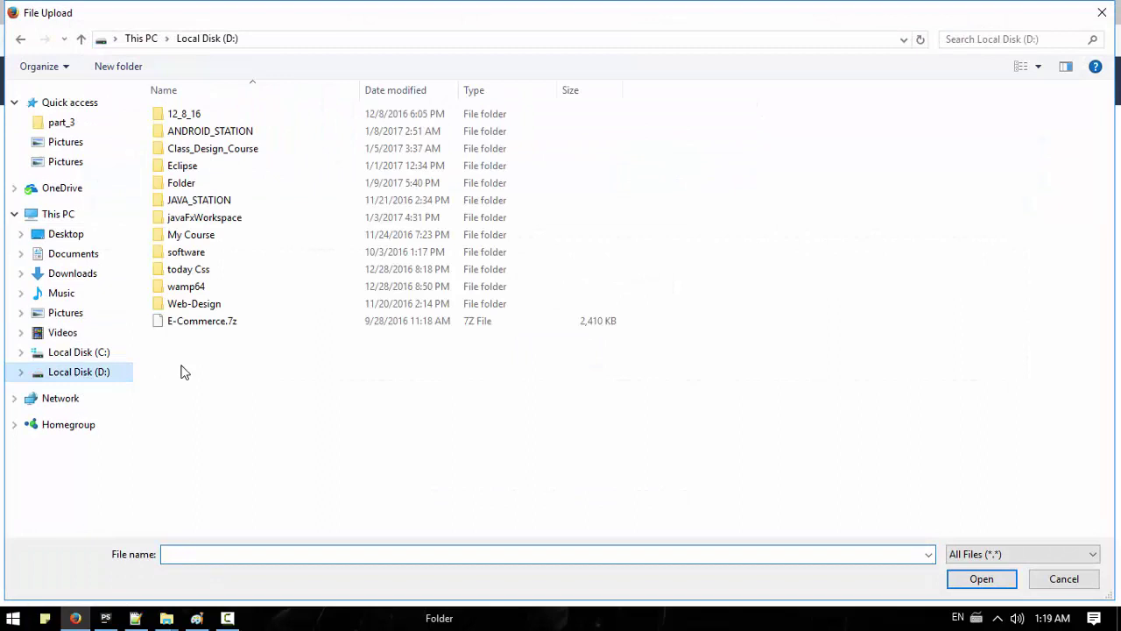
{"action": "double_click", "coordinate": [195, 286]}
{"action": "double_click", "coordinate": [180, 253]}
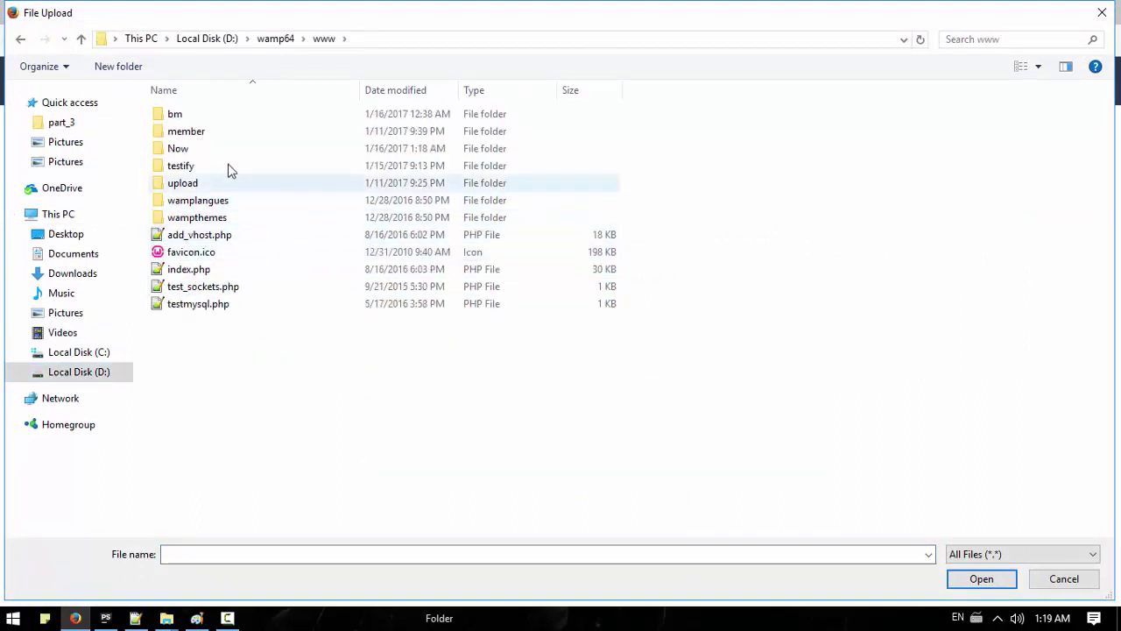
{"action": "double_click", "coordinate": [179, 149]}
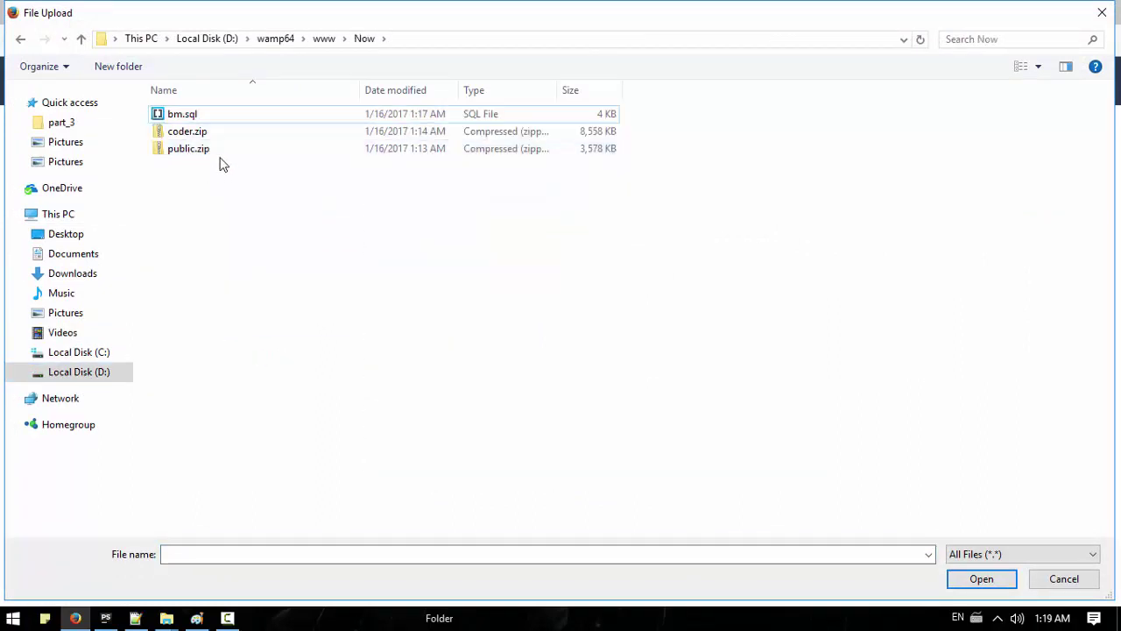
{"action": "double_click", "coordinate": [185, 132]}
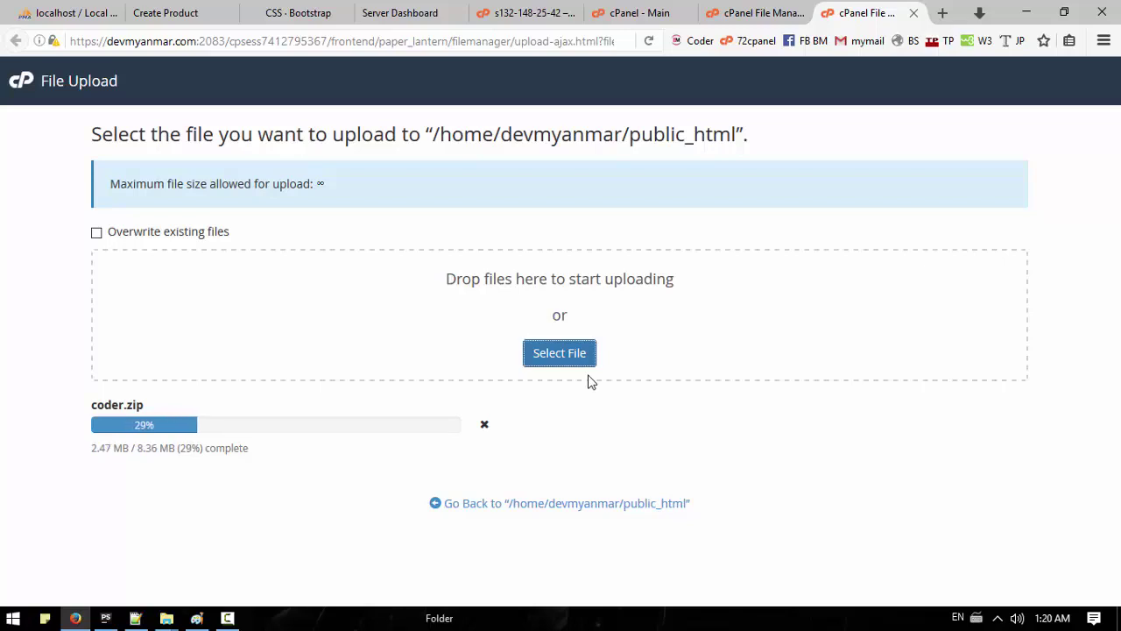
{"action": "left_click", "coordinate": [227, 618]}
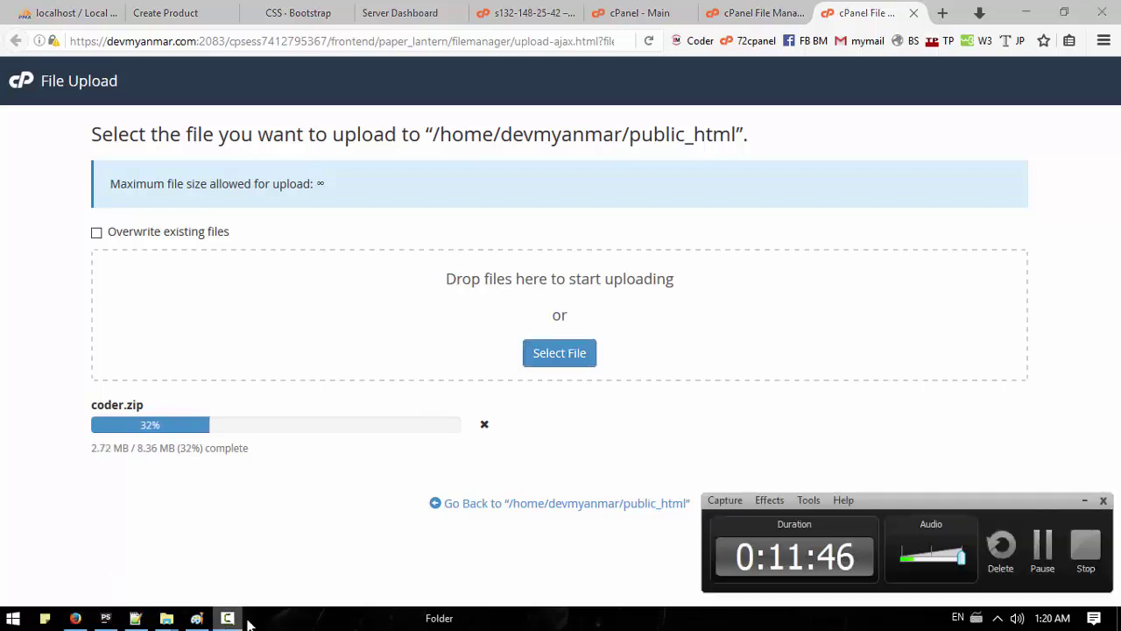
{"action": "left_click", "coordinate": [1043, 544]}
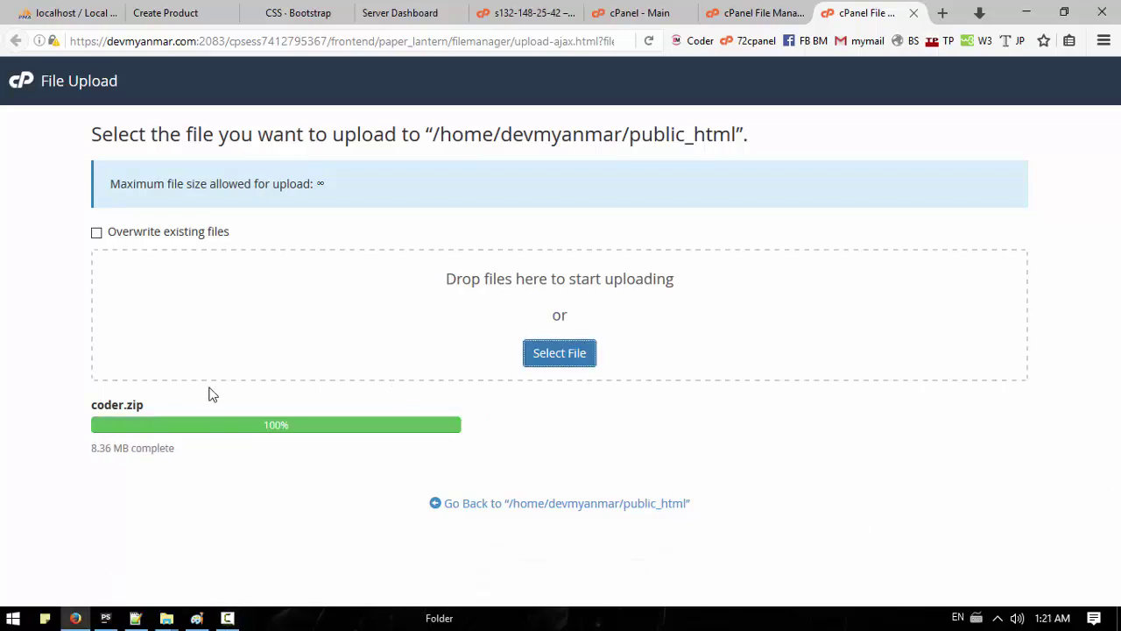
{"action": "left_click", "coordinate": [545, 367]}
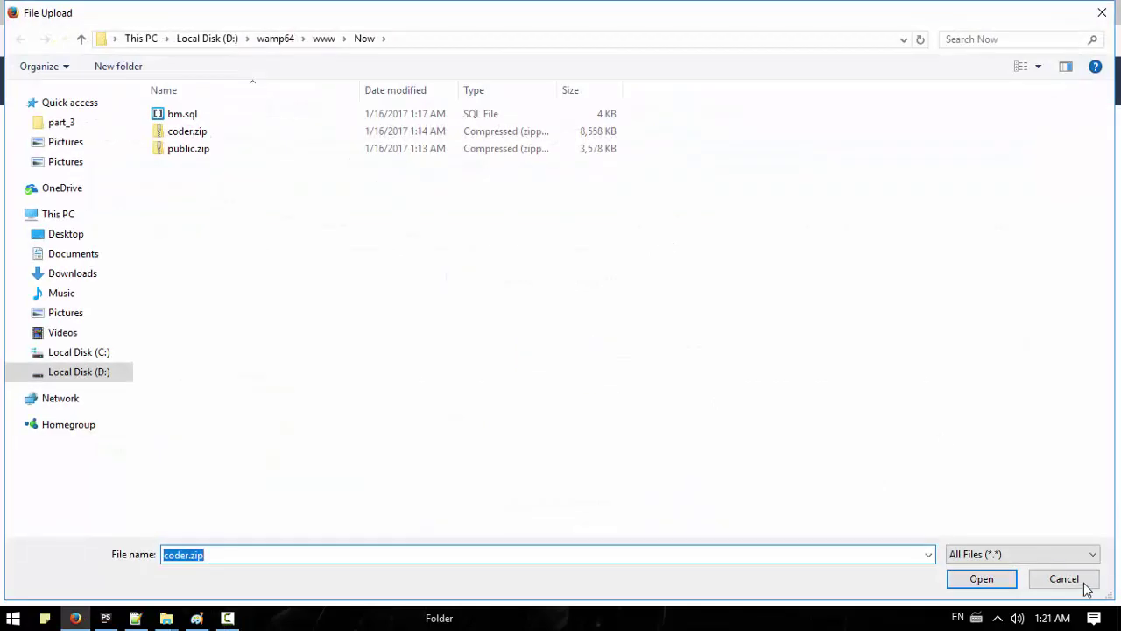
Step: Check the home folder, then reopen public_html, select coder.zip and begin another upload
{"action": "left_click", "coordinate": [1085, 585]}
{"action": "left_click", "coordinate": [536, 504]}
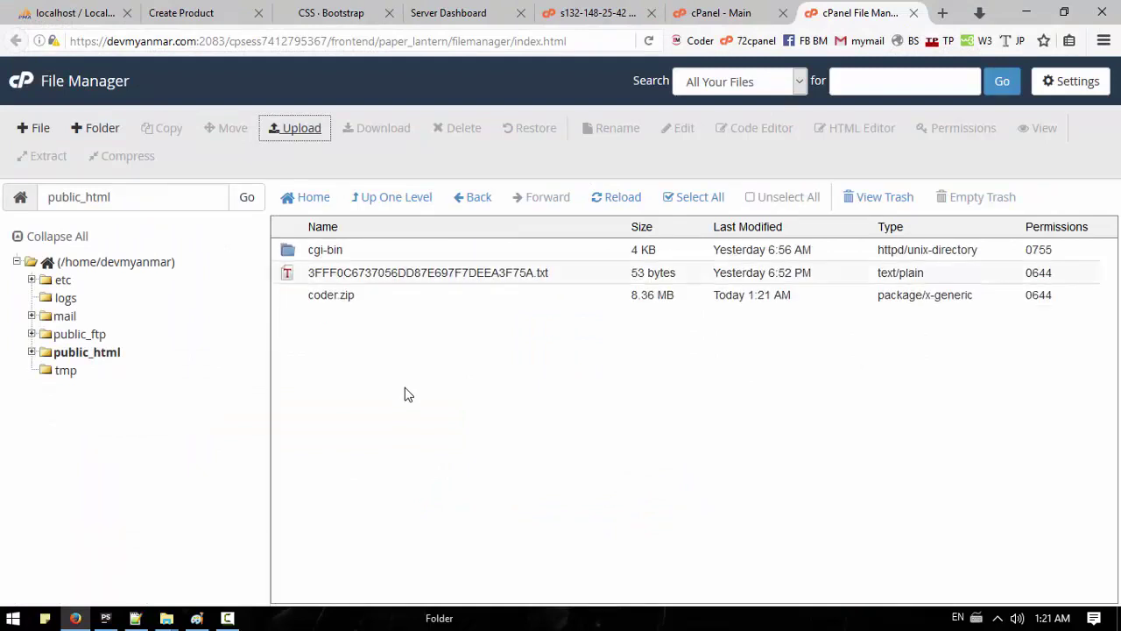
{"action": "left_click", "coordinate": [390, 198]}
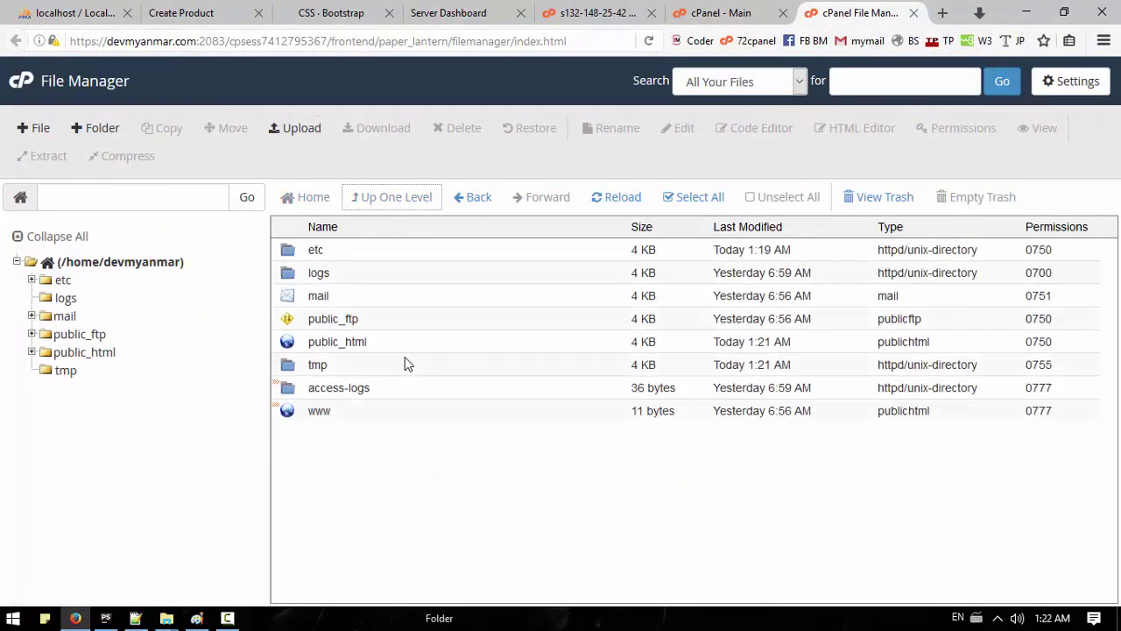
{"action": "left_click", "coordinate": [103, 264]}
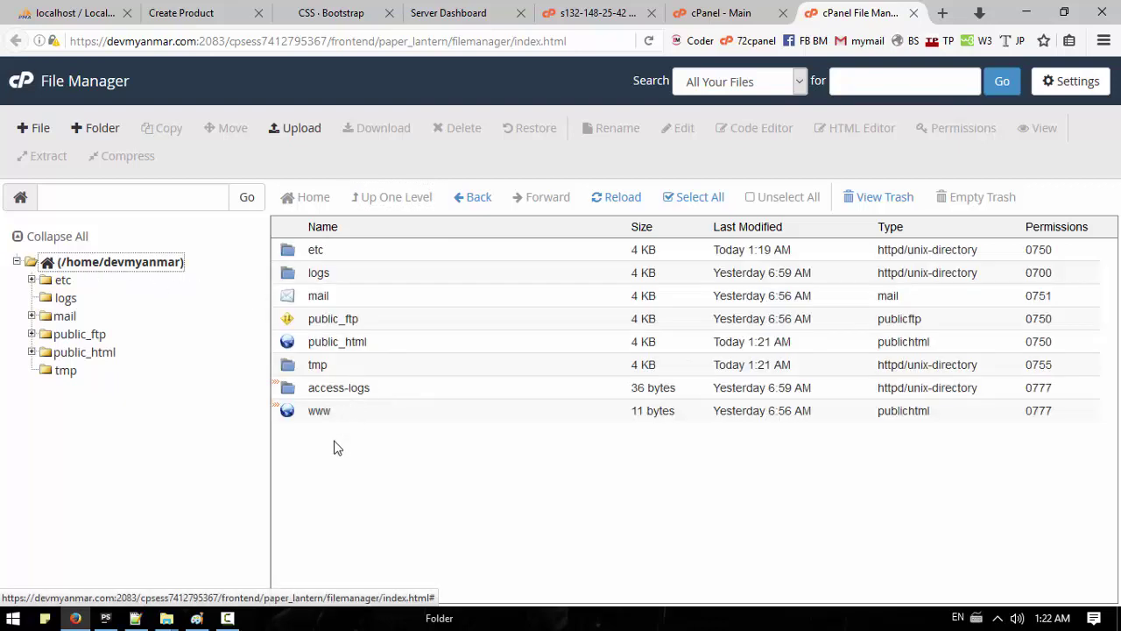
{"action": "left_click", "coordinate": [296, 133]}
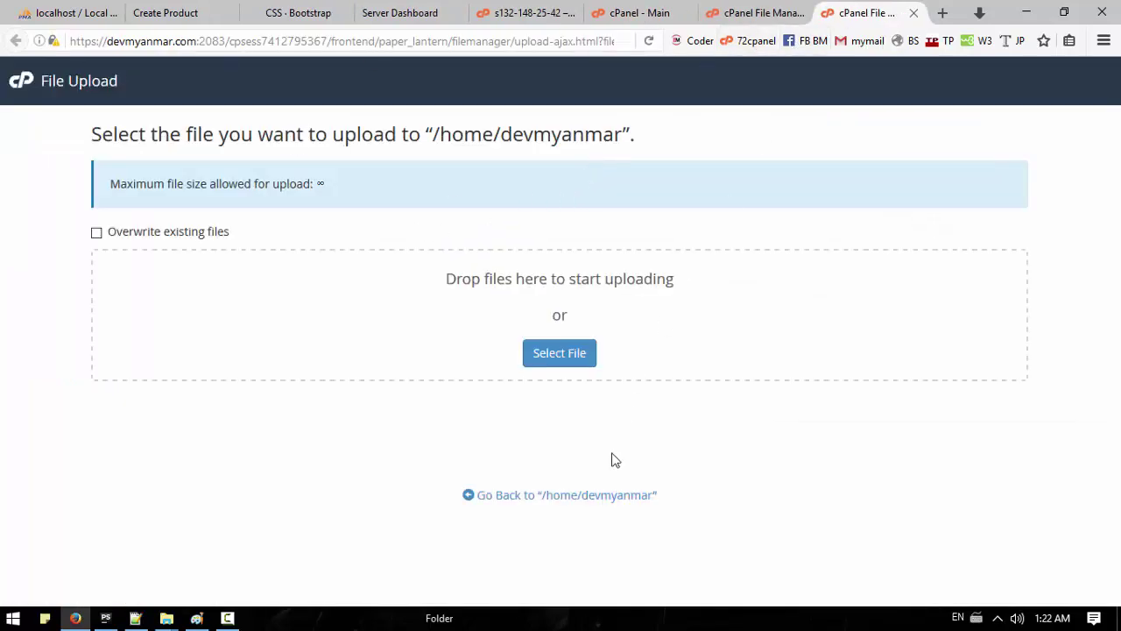
{"action": "left_click", "coordinate": [913, 12]}
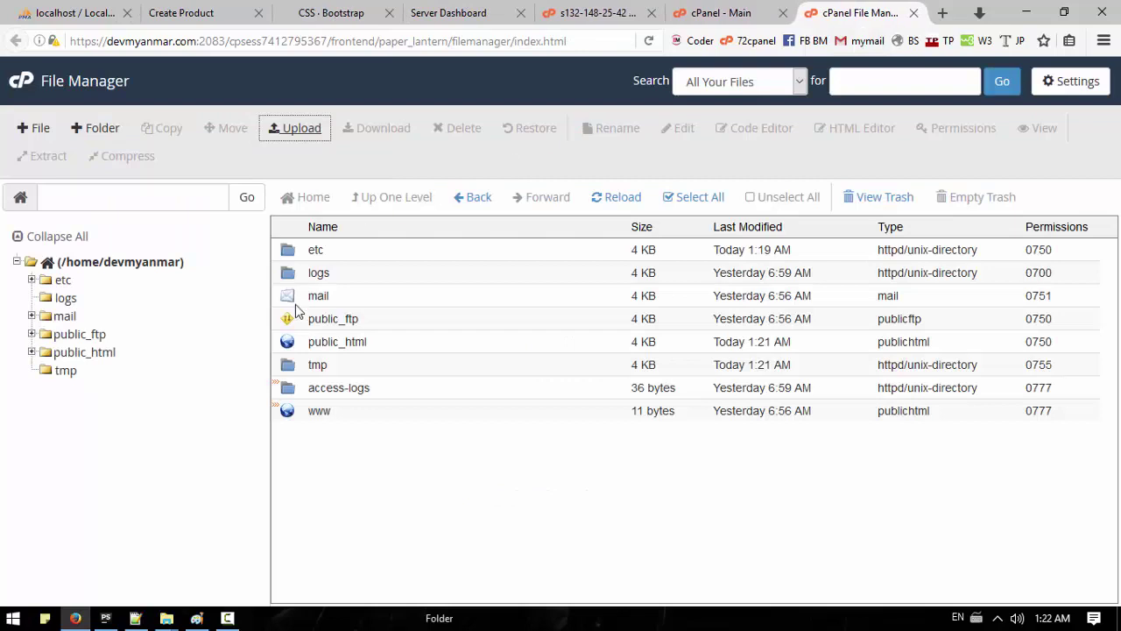
{"action": "double_click", "coordinate": [330, 349]}
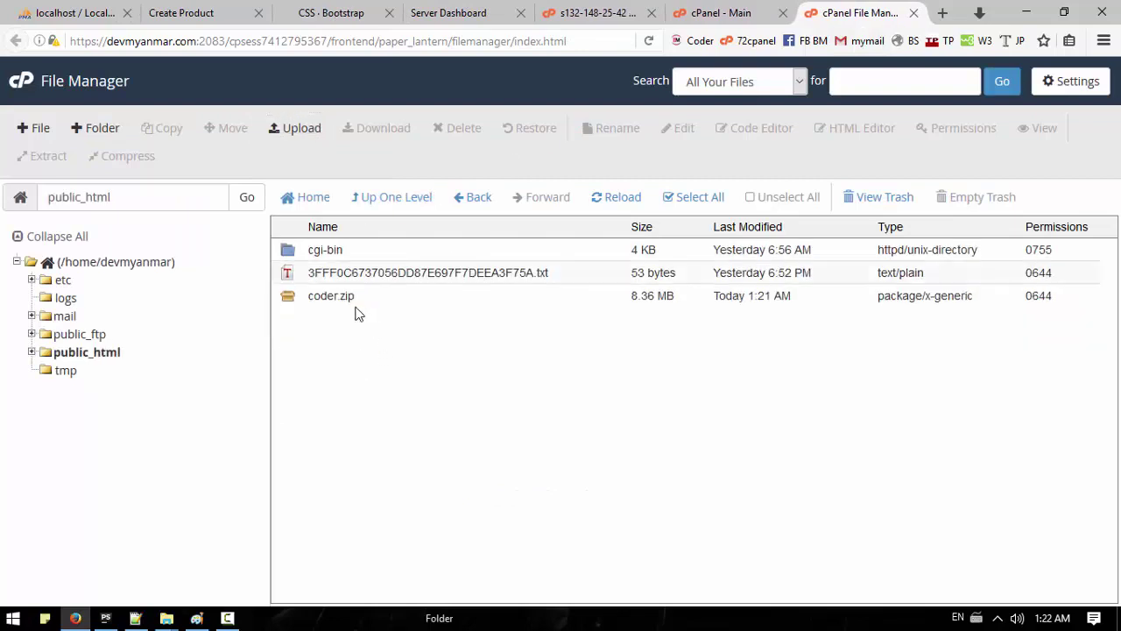
{"action": "left_click", "coordinate": [362, 301]}
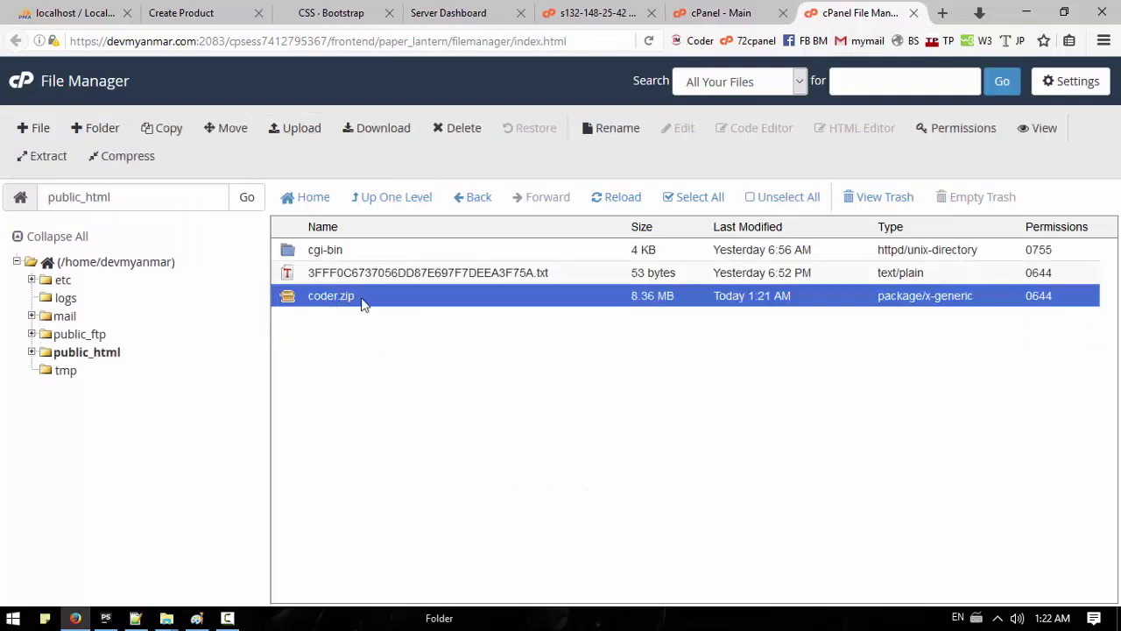
{"action": "left_click", "coordinate": [300, 130]}
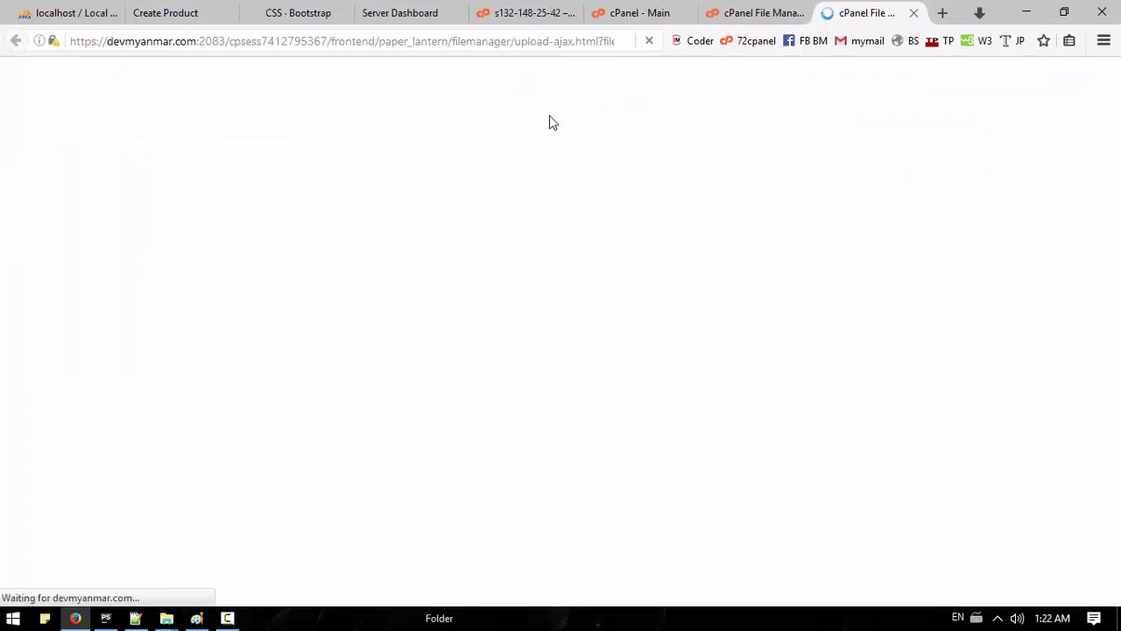
Step: Upload public.zip from the Now folder and return to the public_html listing
{"action": "left_click", "coordinate": [546, 353]}
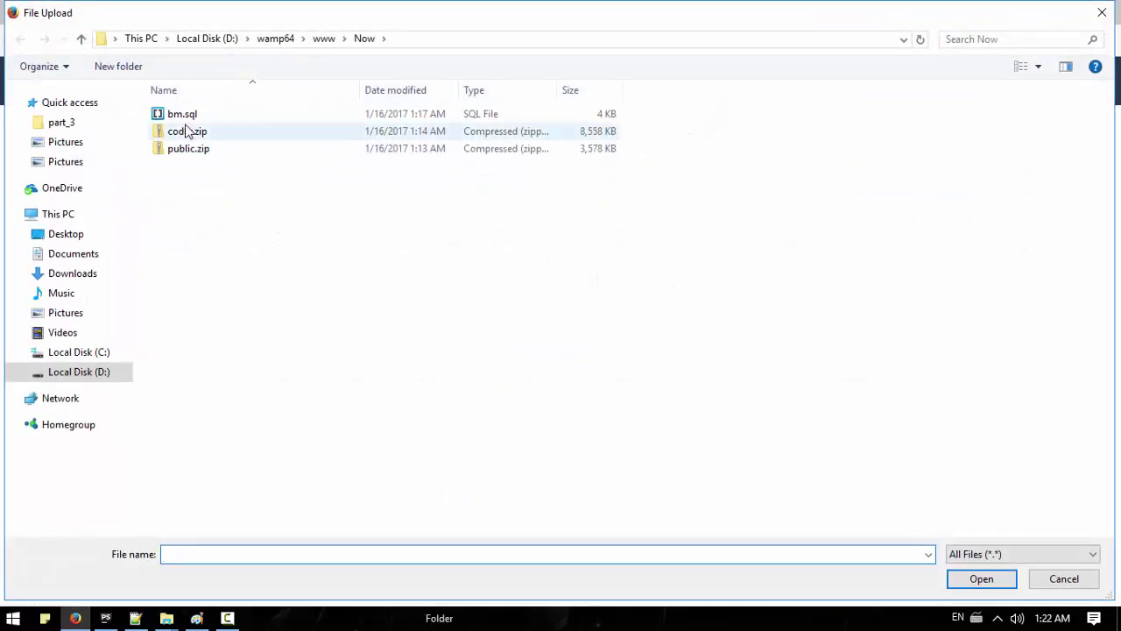
{"action": "double_click", "coordinate": [186, 150]}
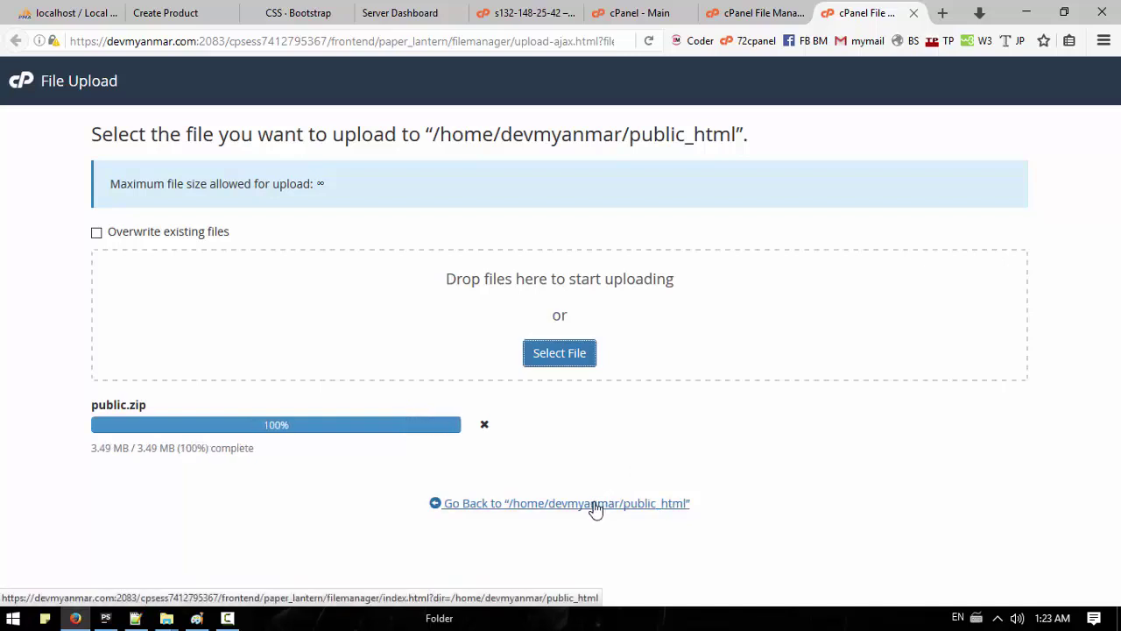
{"action": "left_click", "coordinate": [531, 504]}
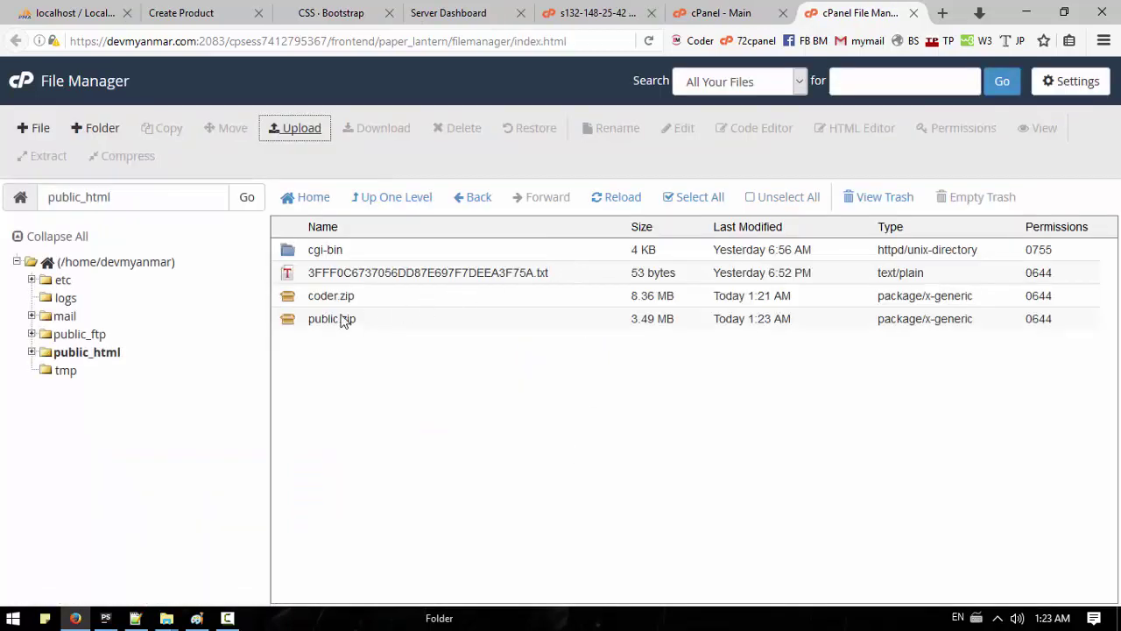
Step: Move coder.zip from public_html to the home folder root (/)
{"action": "left_click", "coordinate": [335, 322]}
{"action": "left_click", "coordinate": [315, 295]}
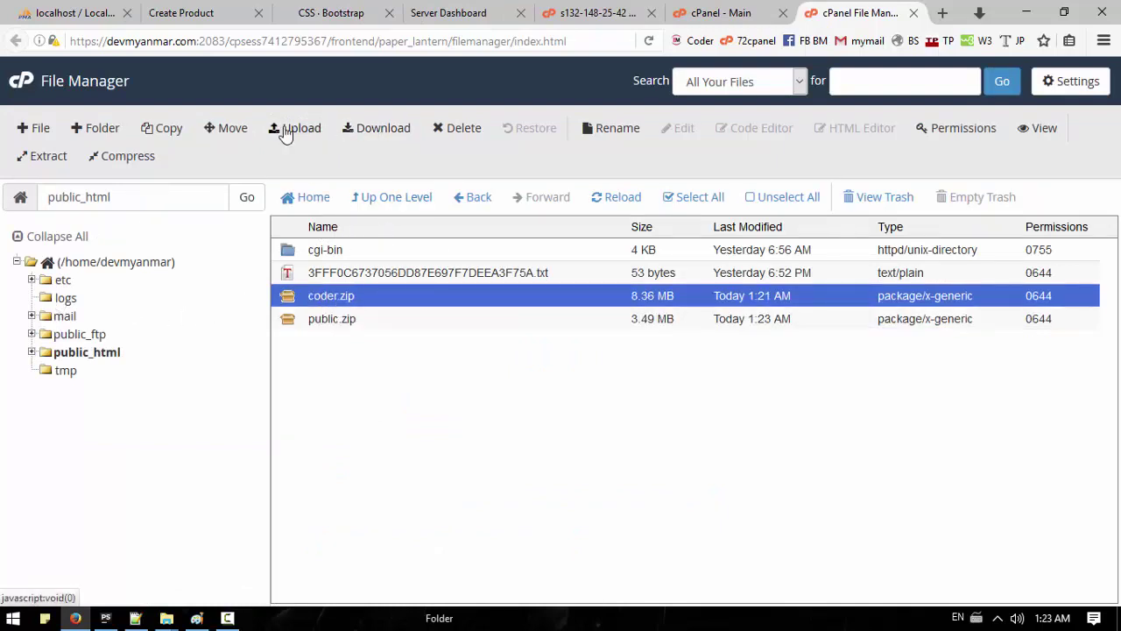
{"action": "left_click", "coordinate": [228, 128]}
{"action": "left_click_drag", "start_coordinate": [505, 359], "coordinate": [429, 352]}
{"action": "key", "text": "BackSpace"}
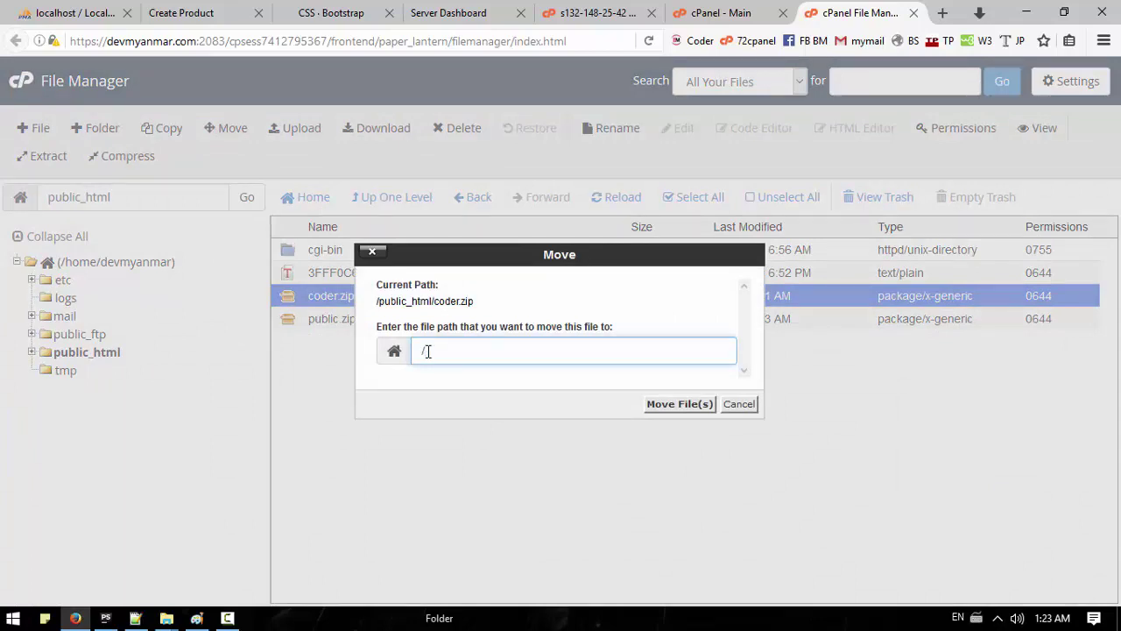
{"action": "left_click", "coordinate": [668, 406]}
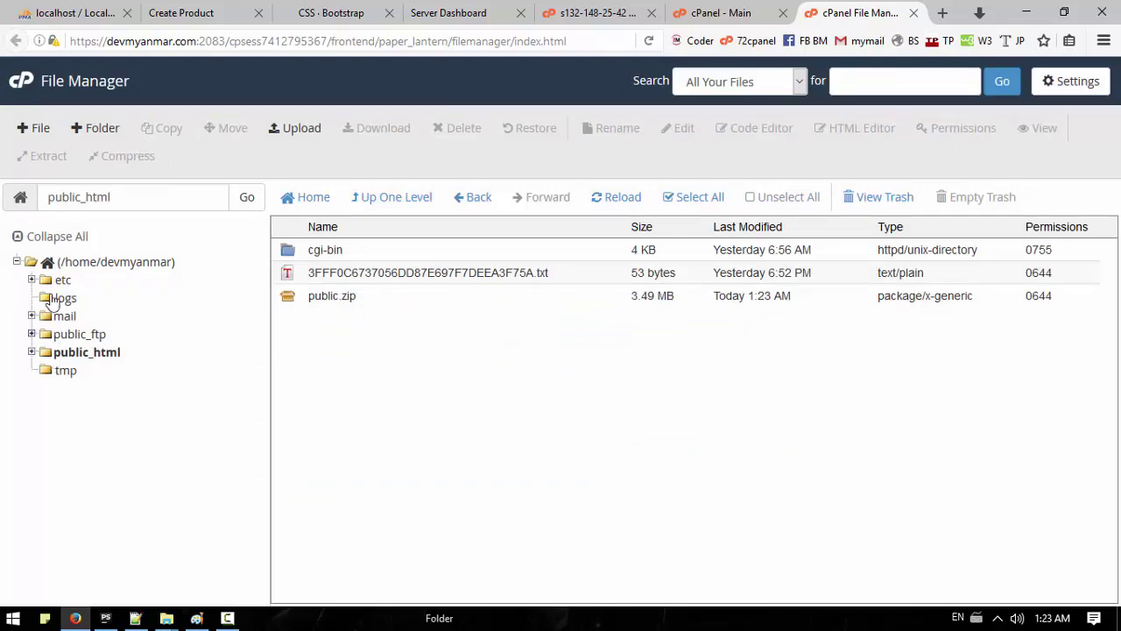
Step: Extract coder.zip in the home folder to create the coder folder
{"action": "left_click", "coordinate": [54, 263]}
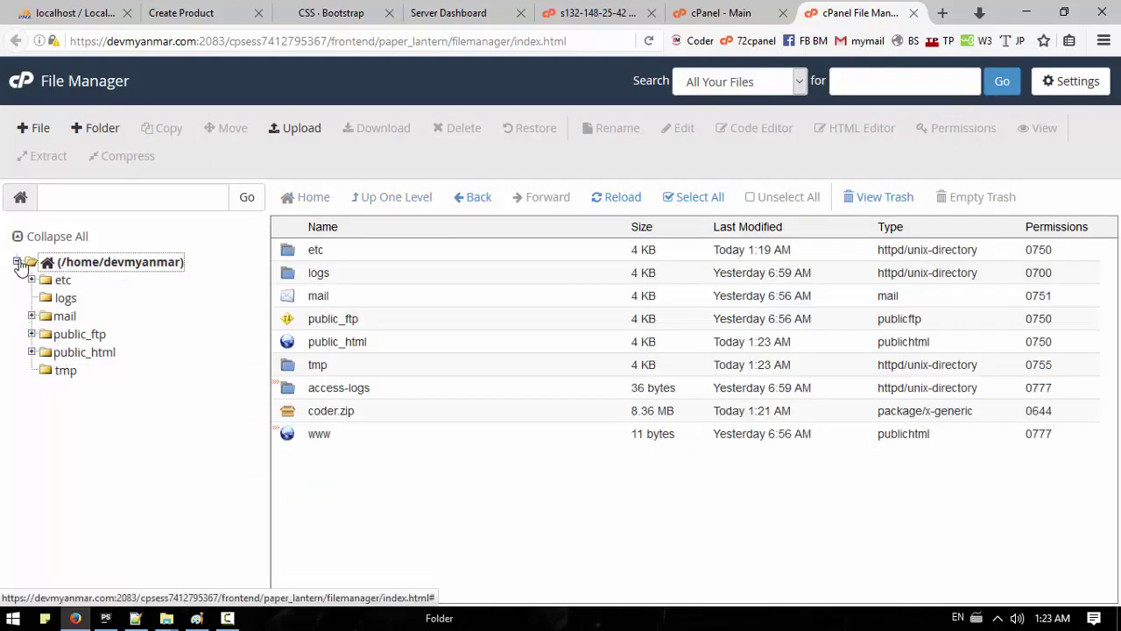
{"action": "left_click", "coordinate": [359, 411]}
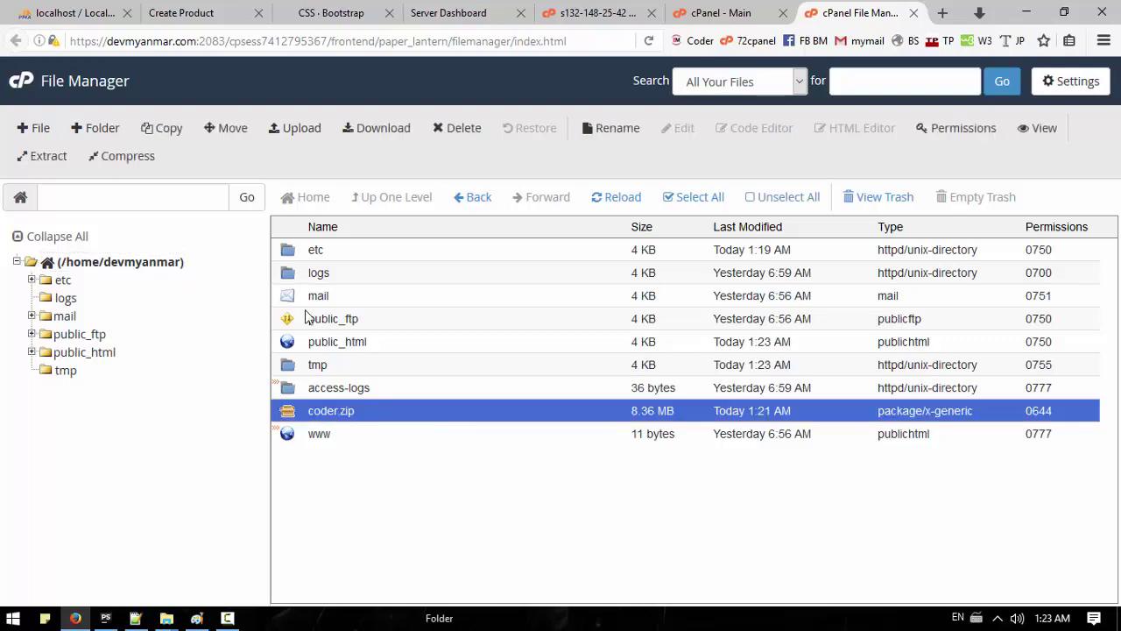
{"action": "left_click", "coordinate": [48, 156]}
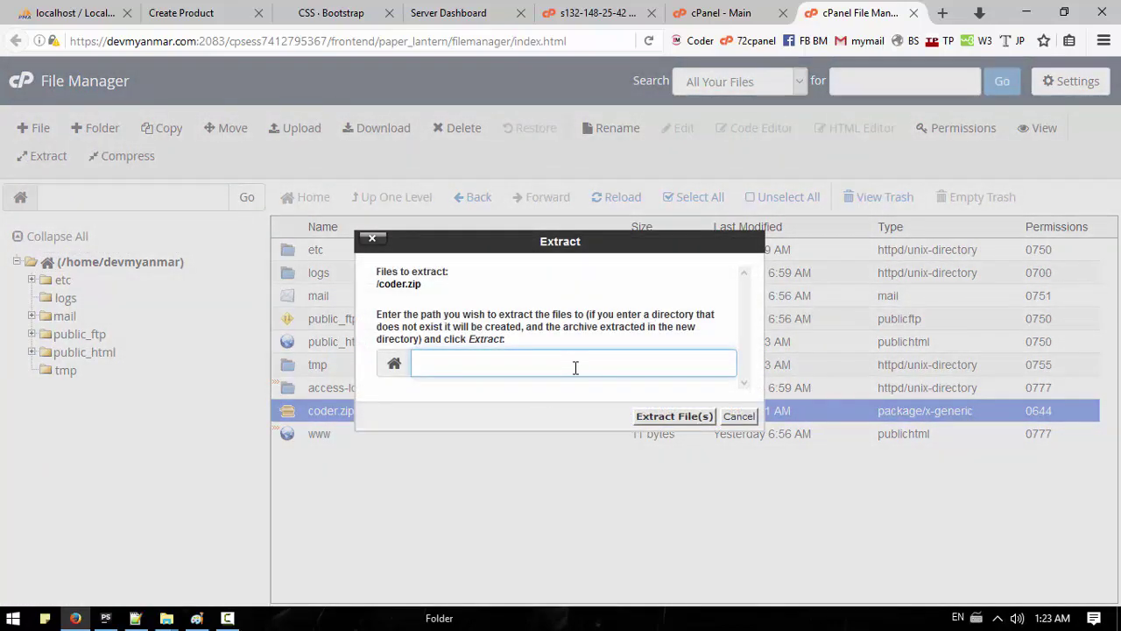
{"action": "left_click", "coordinate": [674, 415]}
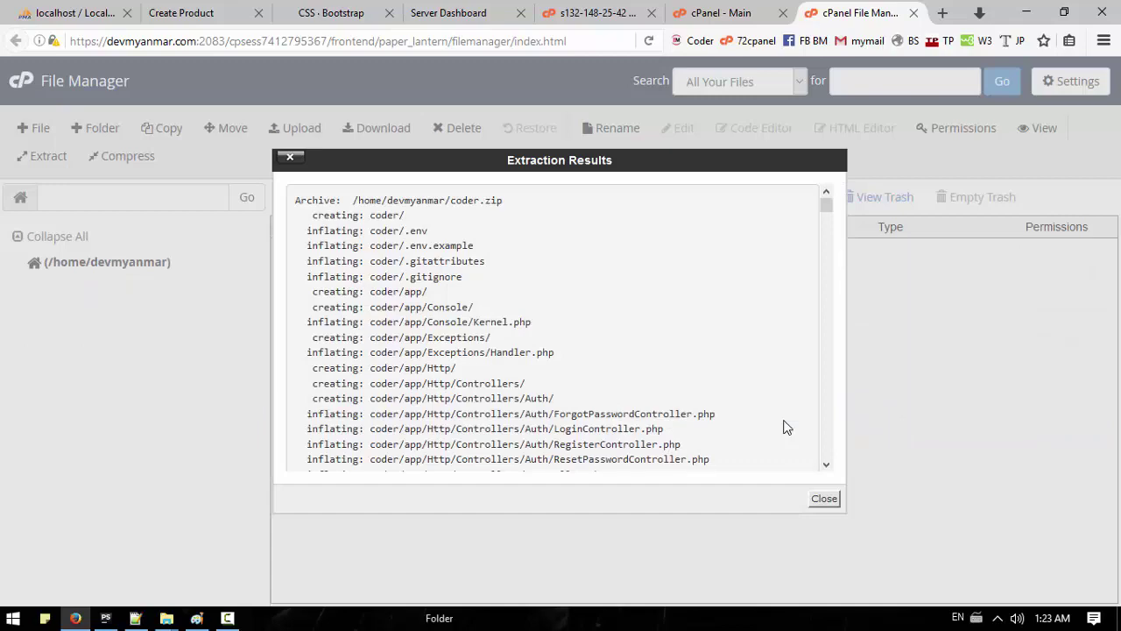
{"action": "left_click", "coordinate": [824, 498]}
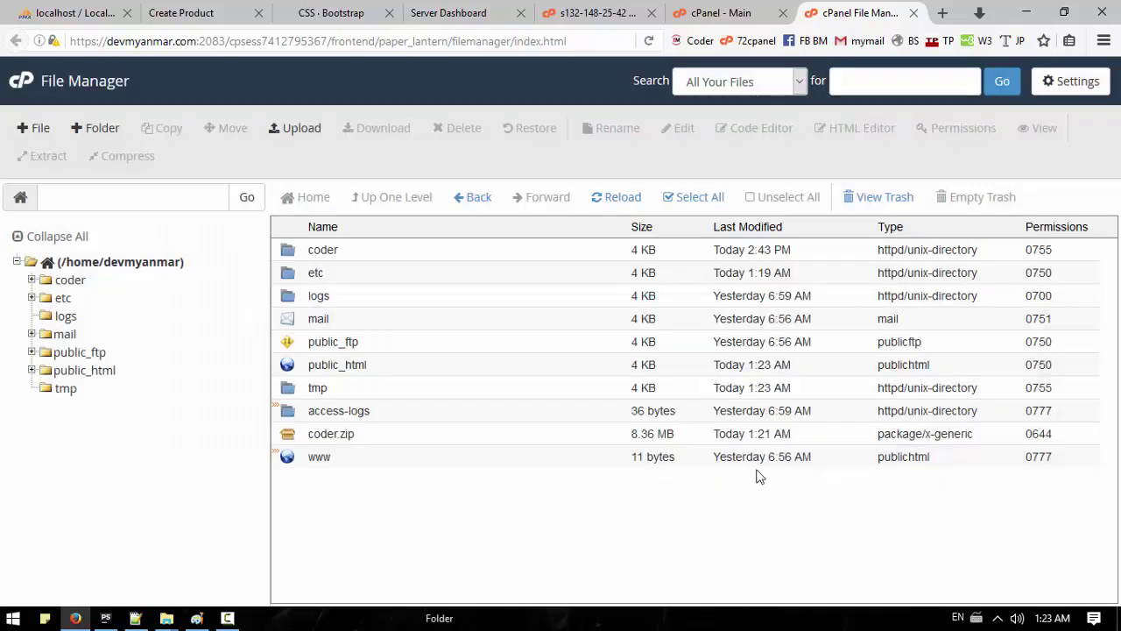
Step: Extract public.zip inside public_html
{"action": "double_click", "coordinate": [291, 248]}
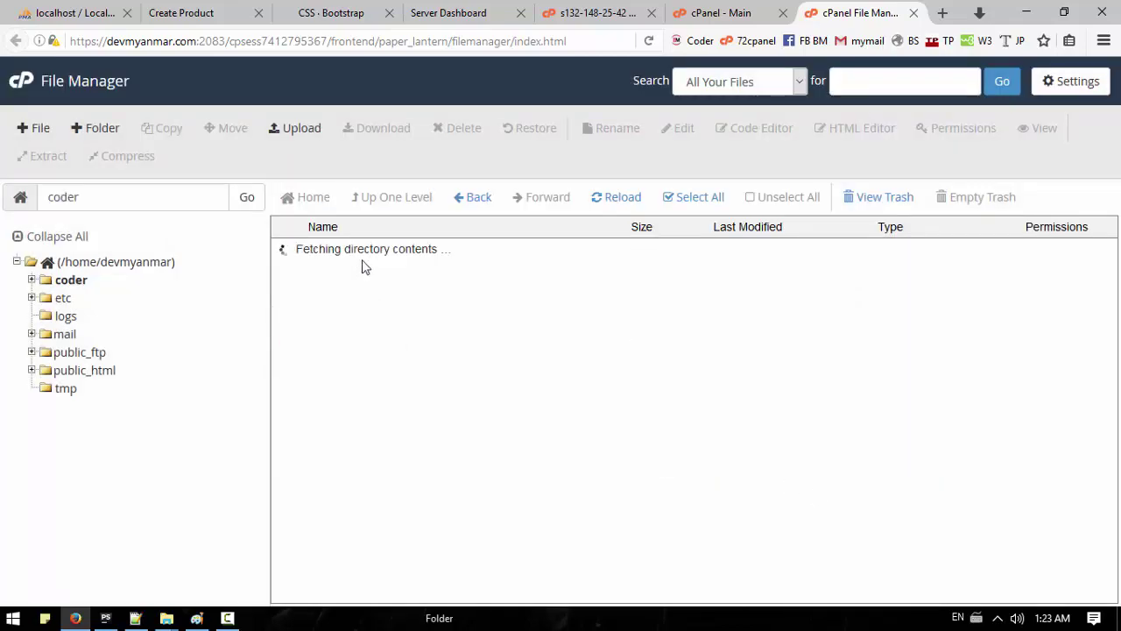
{"action": "left_click", "coordinate": [388, 200]}
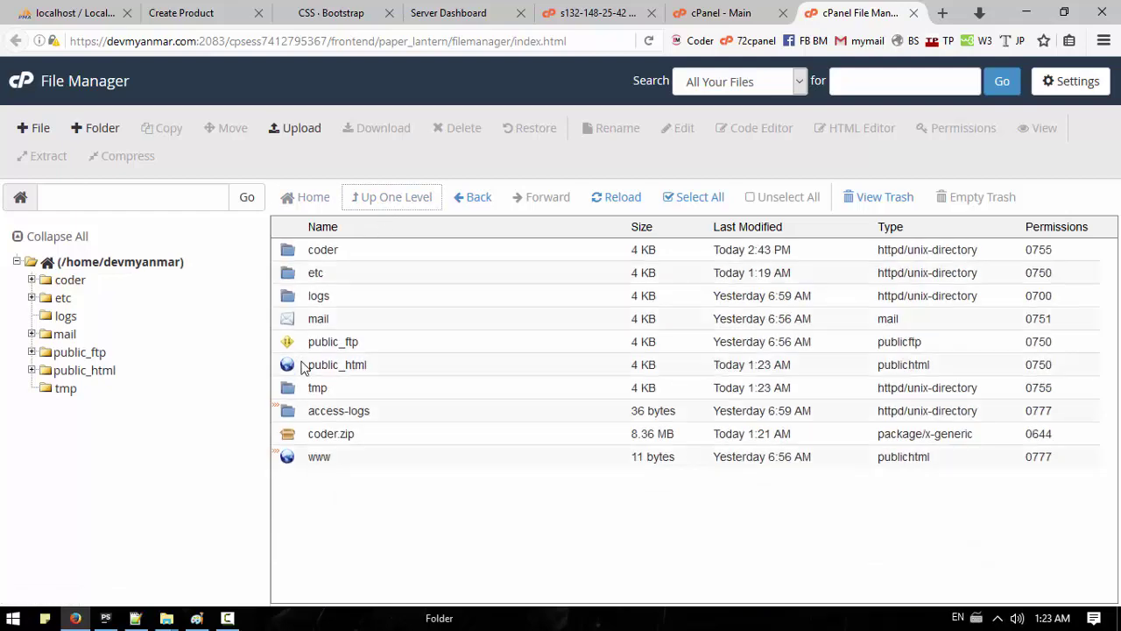
{"action": "double_click", "coordinate": [298, 366]}
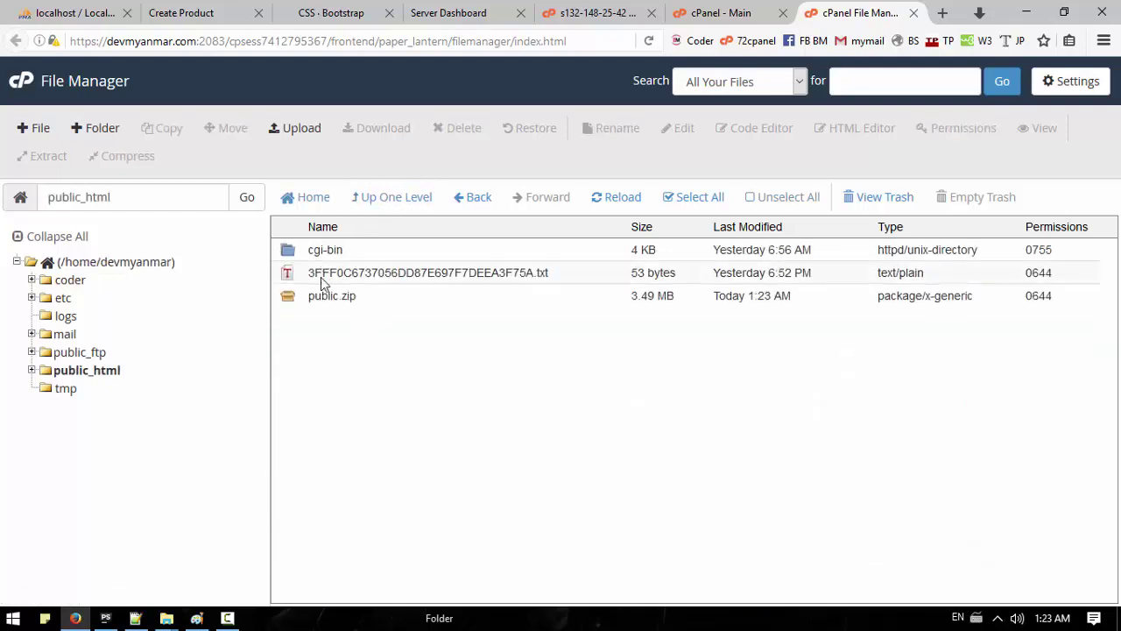
{"action": "left_click", "coordinate": [317, 297]}
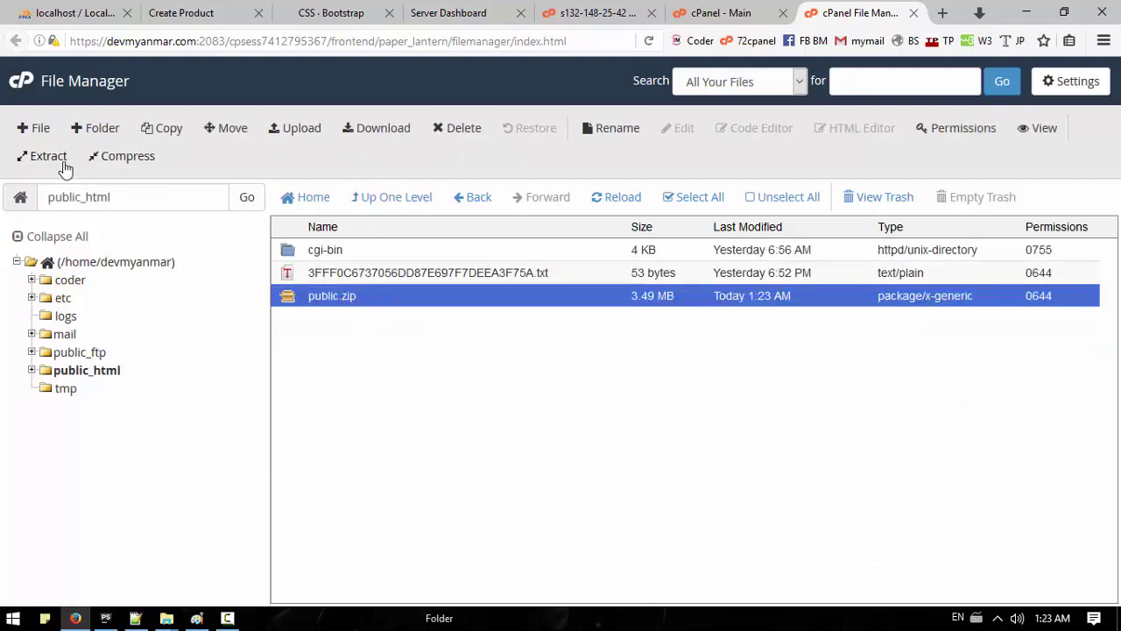
{"action": "left_click", "coordinate": [42, 156]}
{"action": "left_click", "coordinate": [682, 420]}
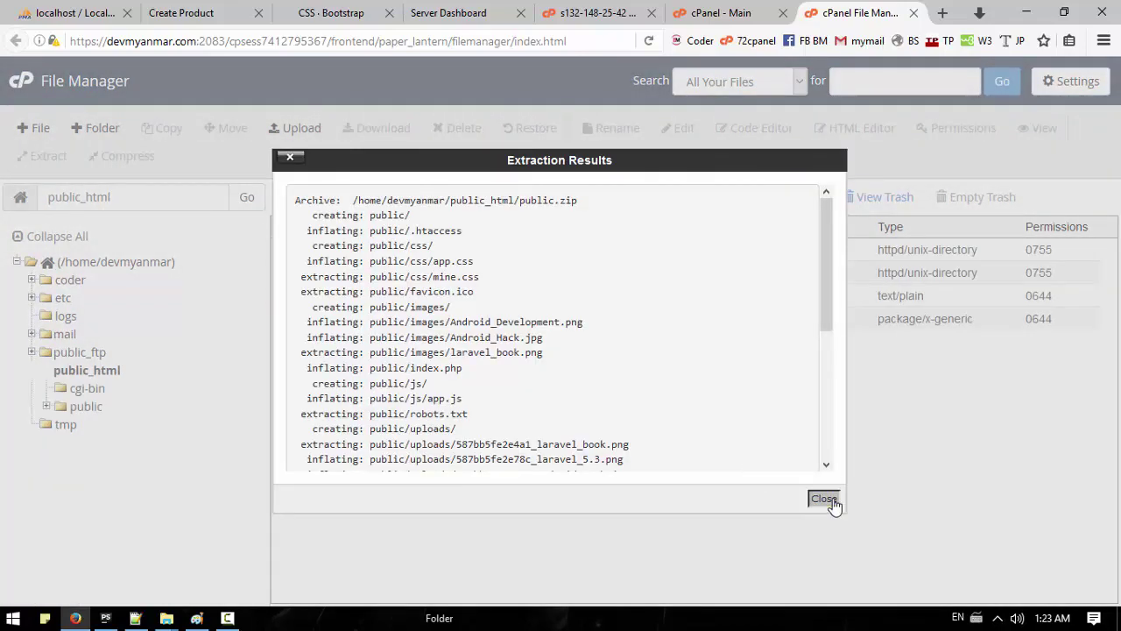
{"action": "left_click", "coordinate": [832, 499]}
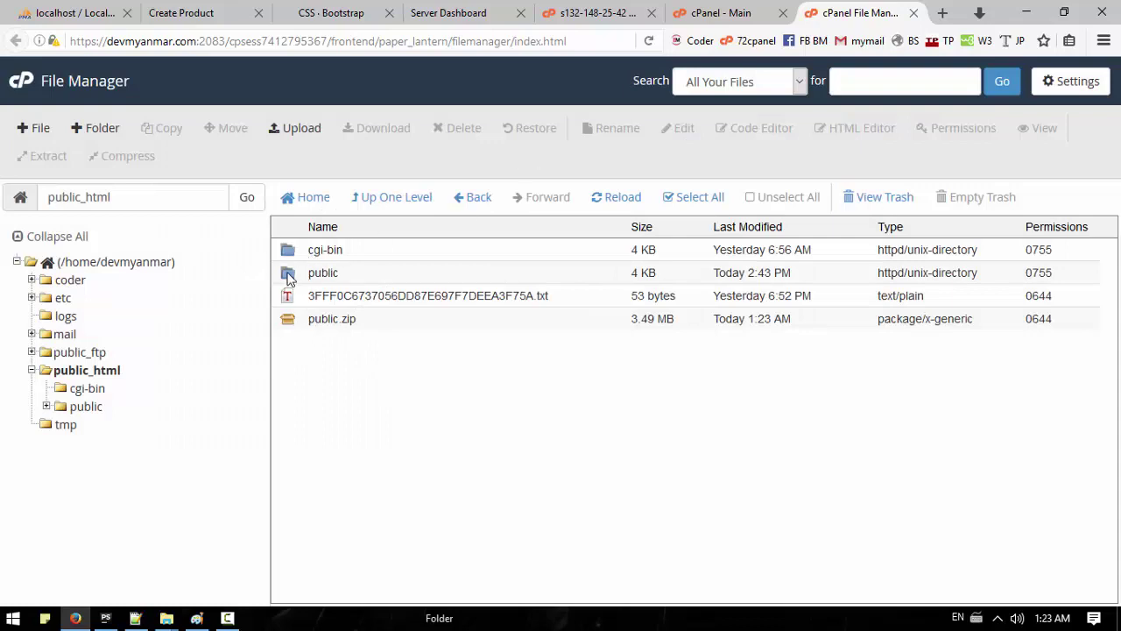
Step: Open the extracted public folder and select all its contents
{"action": "double_click", "coordinate": [289, 274]}
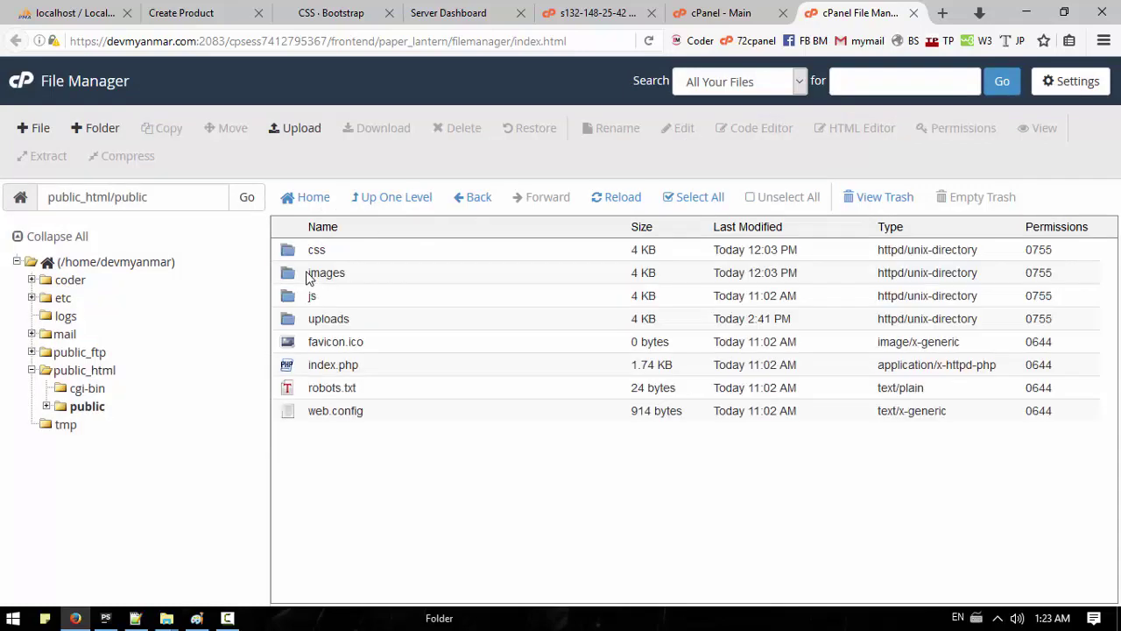
{"action": "left_click", "coordinate": [287, 254]}
{"action": "left_click", "coordinate": [308, 419], "text": "shift"}
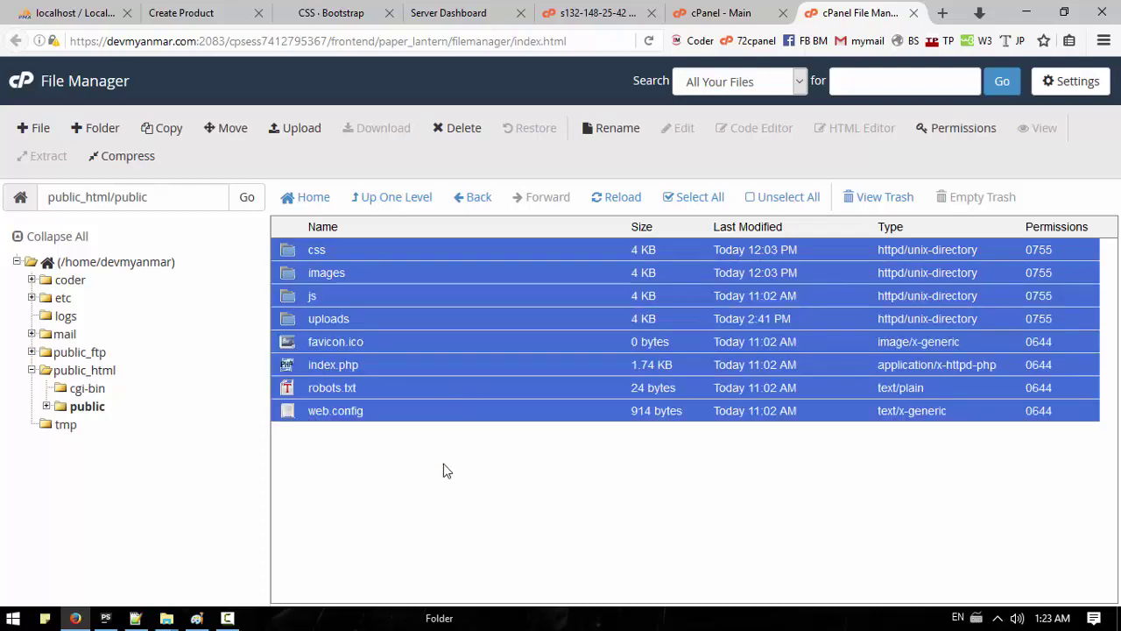
Step: Enable Show Hidden Files in the File Manager settings
{"action": "left_click", "coordinate": [1075, 80]}
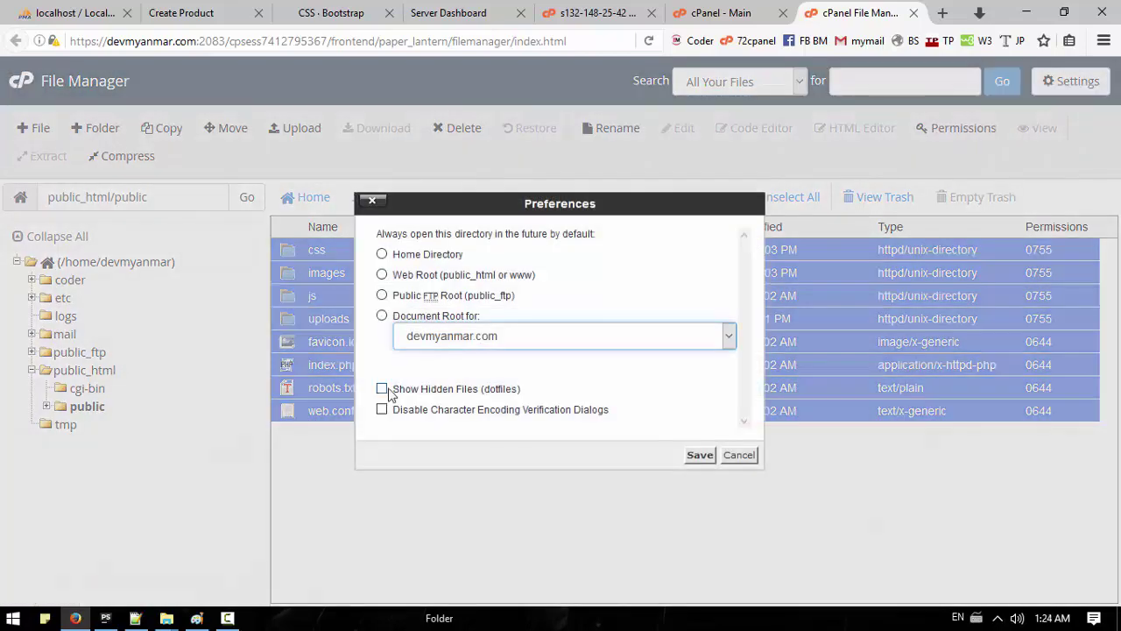
{"action": "left_click", "coordinate": [382, 389]}
{"action": "left_click", "coordinate": [700, 454]}
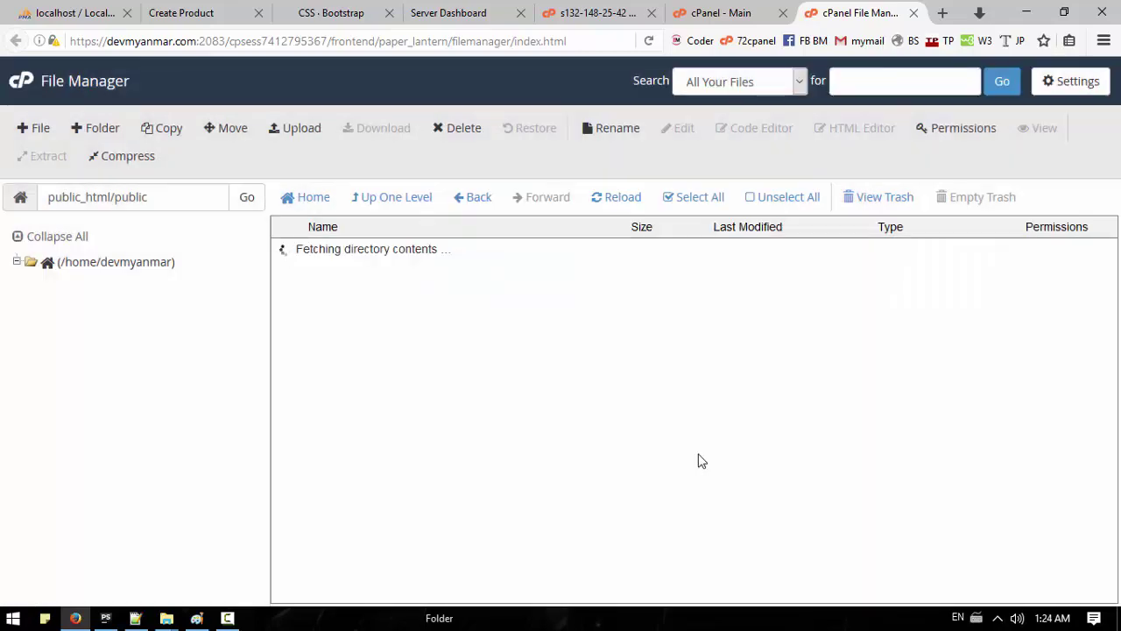
Step: Move all items in public, including .htaccess, to /public_html/ and verify them there
{"action": "left_click_drag", "start_coordinate": [358, 479], "coordinate": [293, 253]}
{"action": "left_click", "coordinate": [423, 492]}
{"action": "left_click_drag", "start_coordinate": [306, 446], "coordinate": [289, 250]}
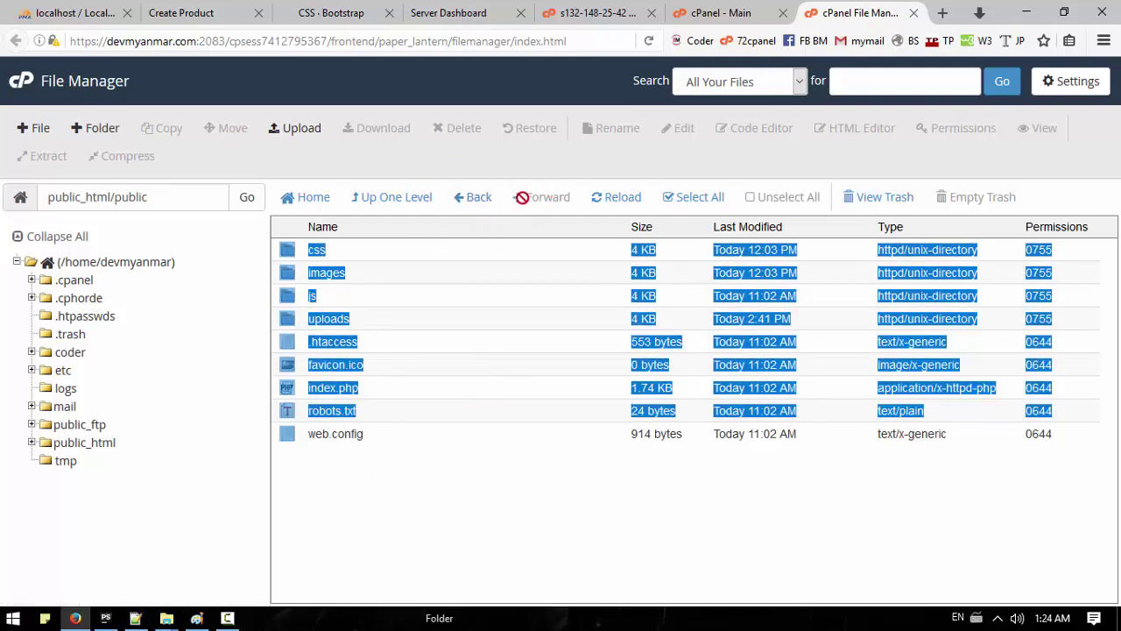
{"action": "left_click", "coordinate": [367, 438]}
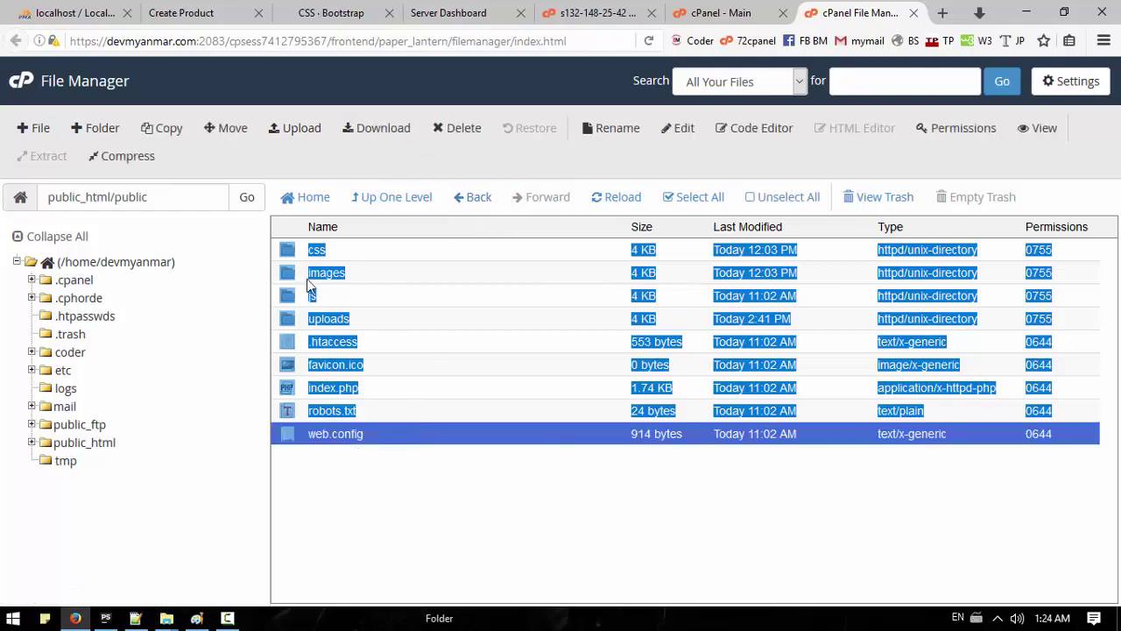
{"action": "left_click", "coordinate": [291, 257]}
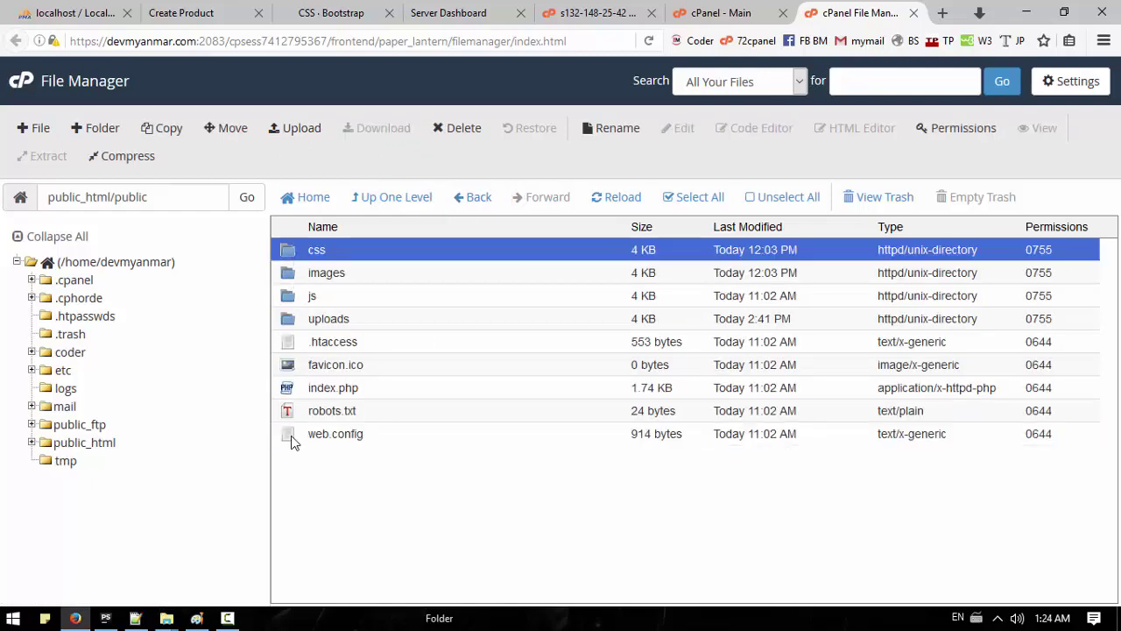
{"action": "left_click", "coordinate": [291, 443], "text": "shift"}
{"action": "left_click", "coordinate": [230, 129]}
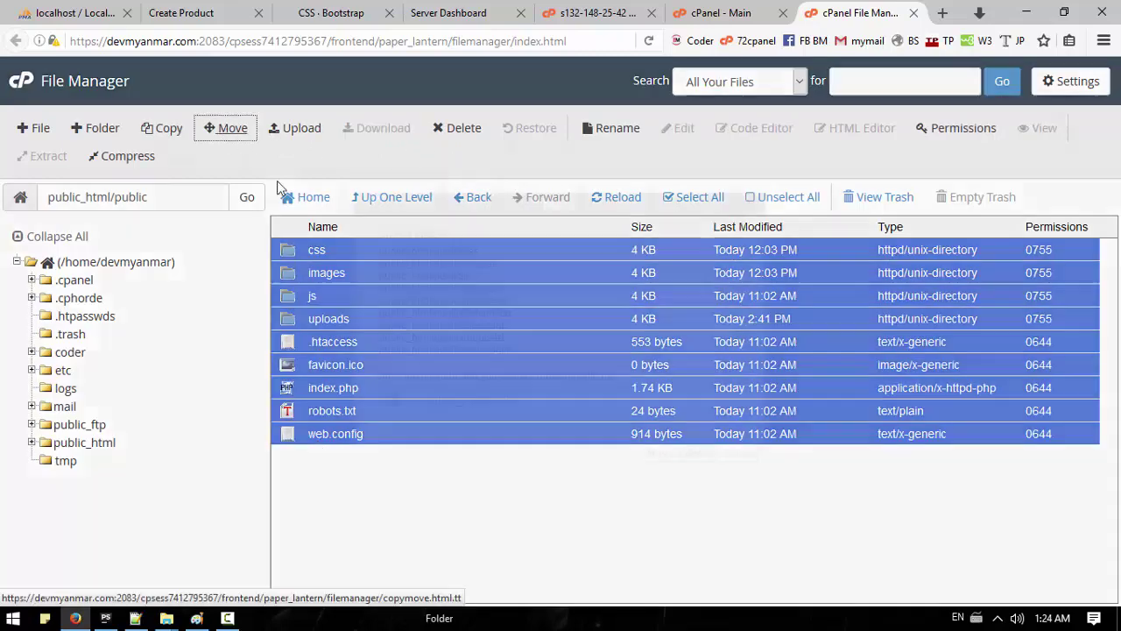
{"action": "double_click", "coordinate": [503, 401]}
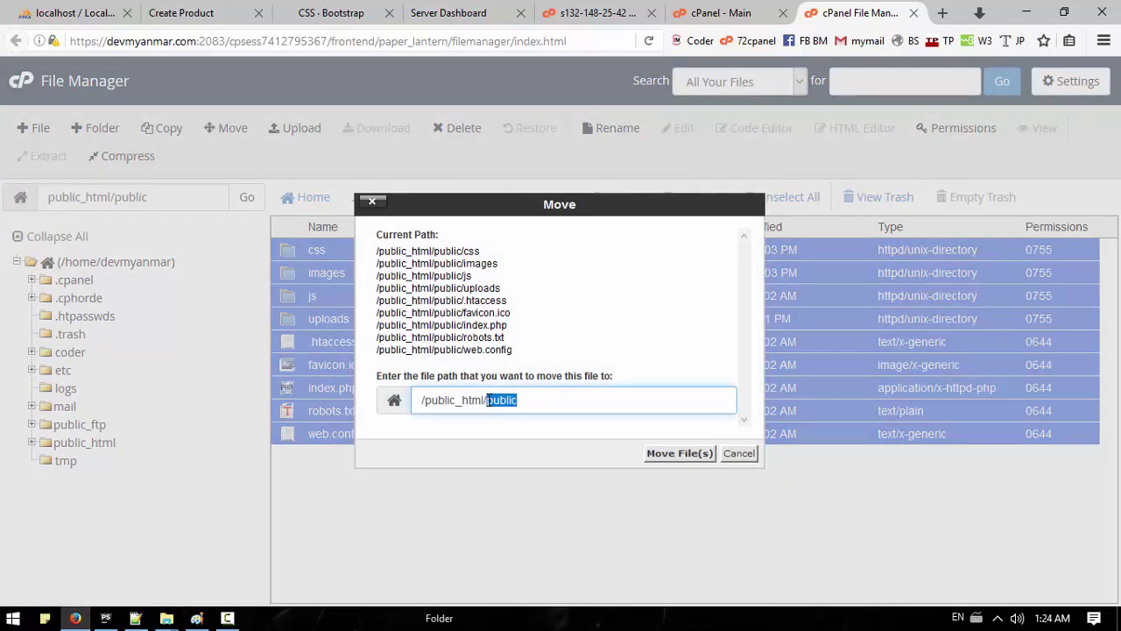
{"action": "key", "text": "BackSpace"}
{"action": "left_click", "coordinate": [671, 453]}
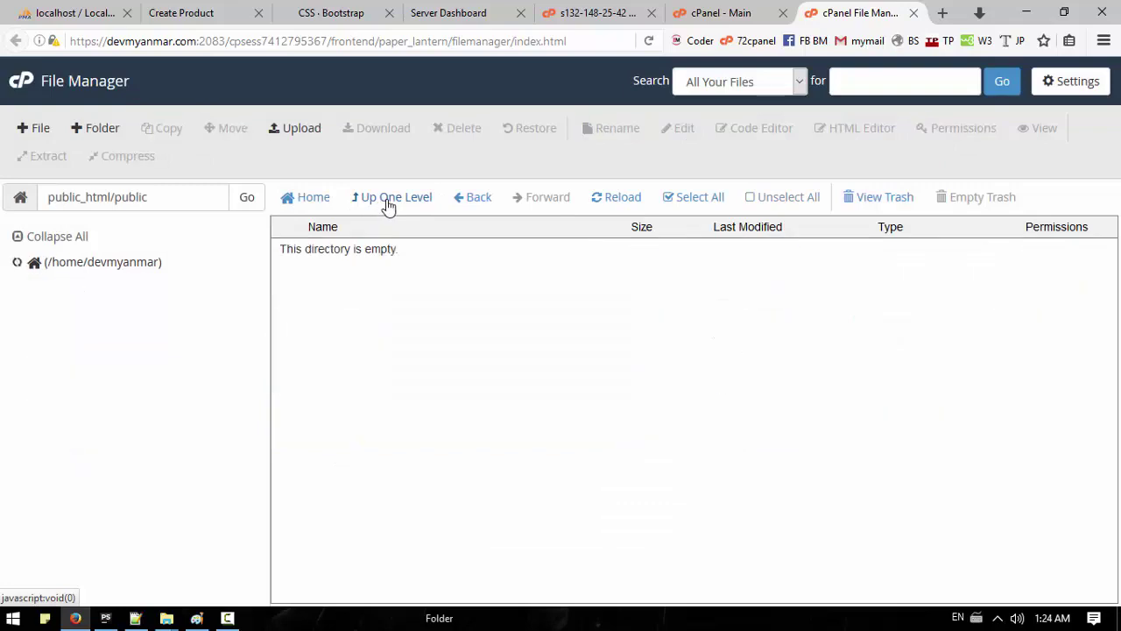
{"action": "left_click", "coordinate": [385, 201]}
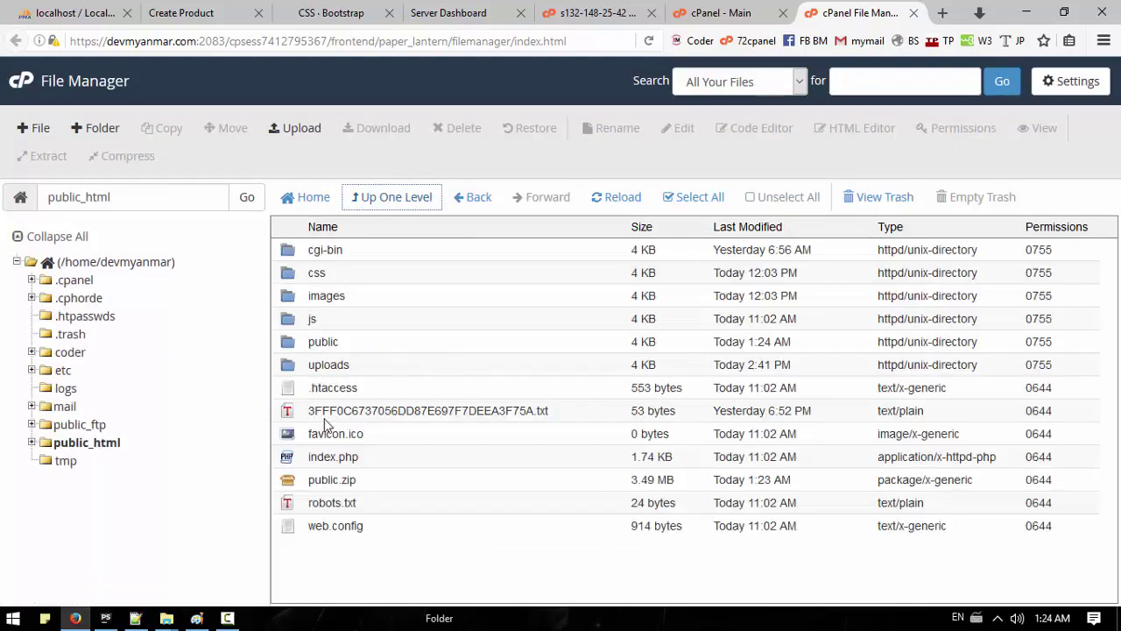
{"action": "left_click", "coordinate": [489, 412]}
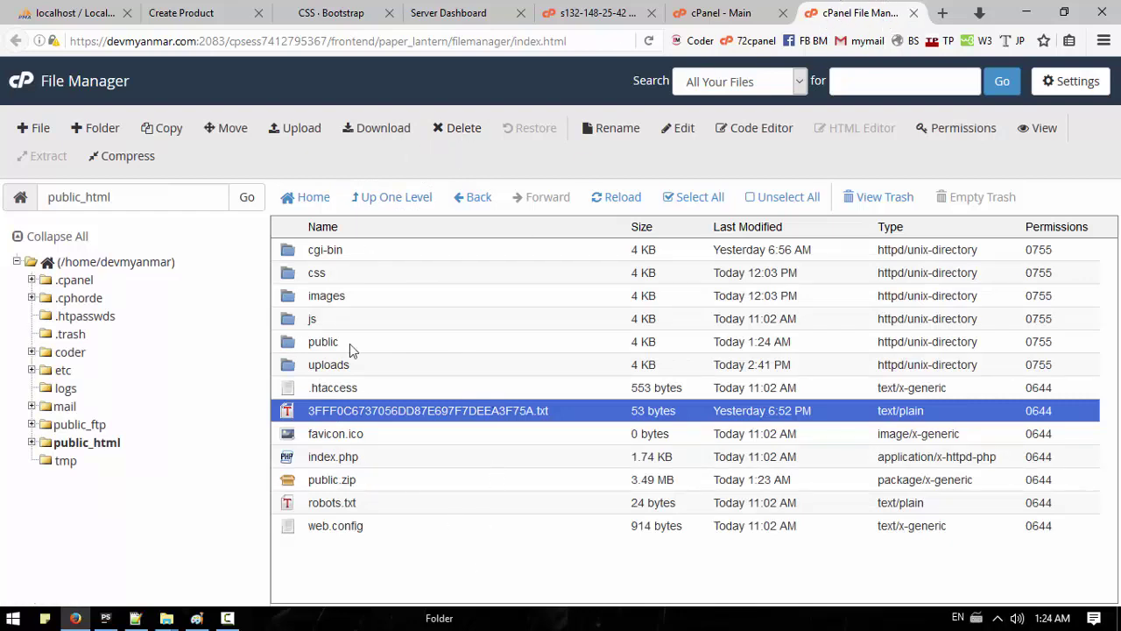
Step: Load the live 'dev' site in a new tab to confirm the missing autoload.php error
{"action": "left_click", "coordinate": [941, 14]}
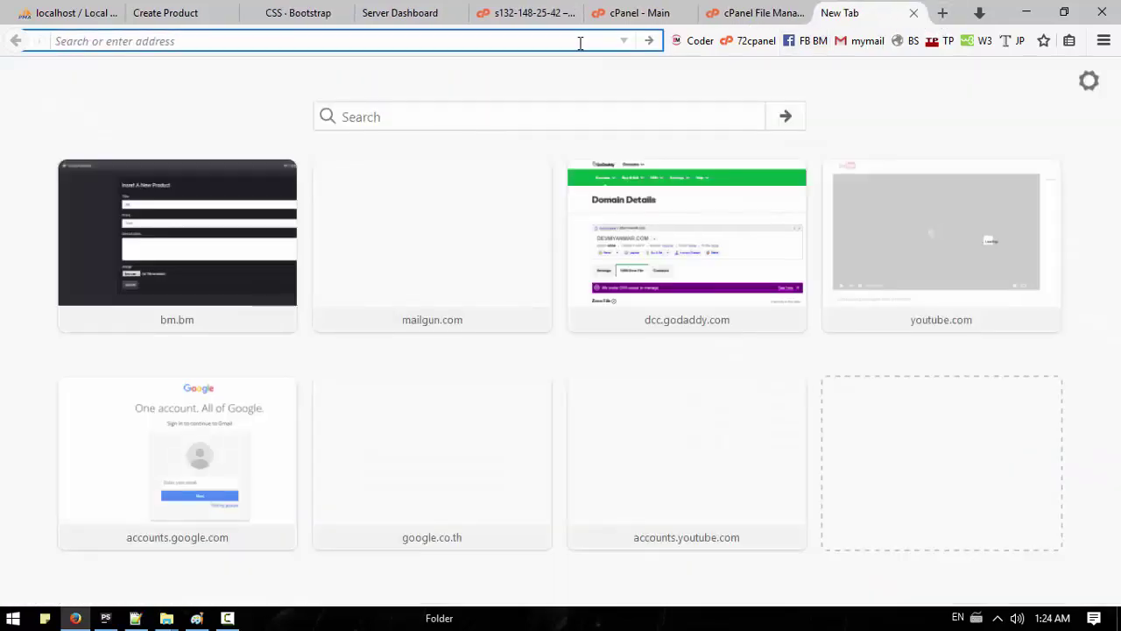
{"action": "type", "text": "devmyanmar.com"}
{"action": "key", "text": "Return"}
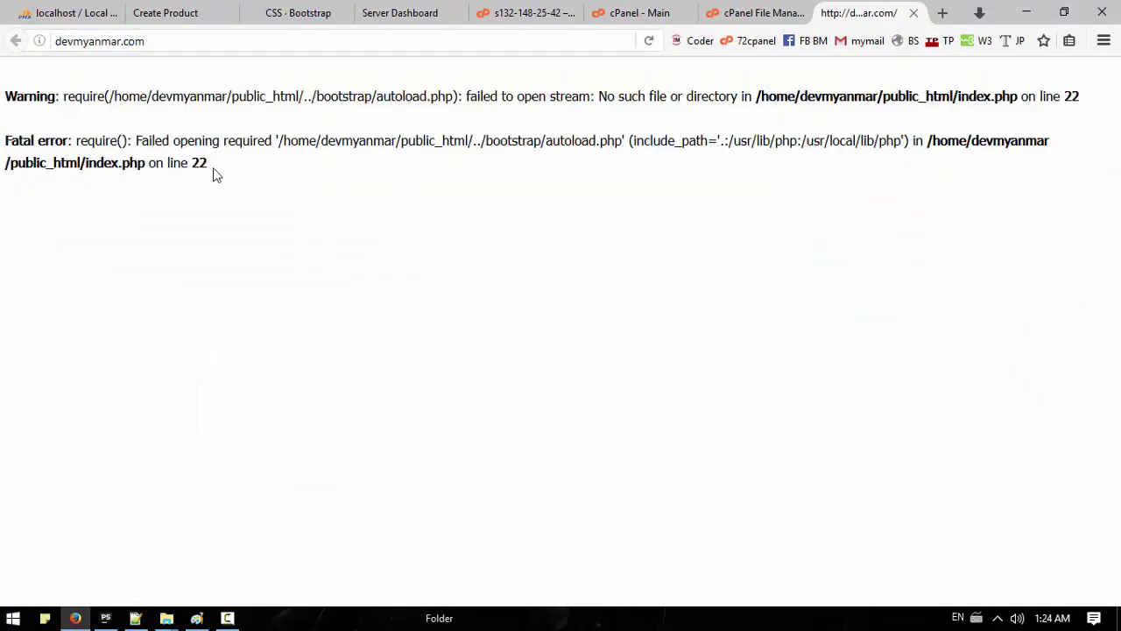
{"action": "key", "text": "ctrl+a"}
{"action": "key", "text": "ctrl+shift+Tab"}
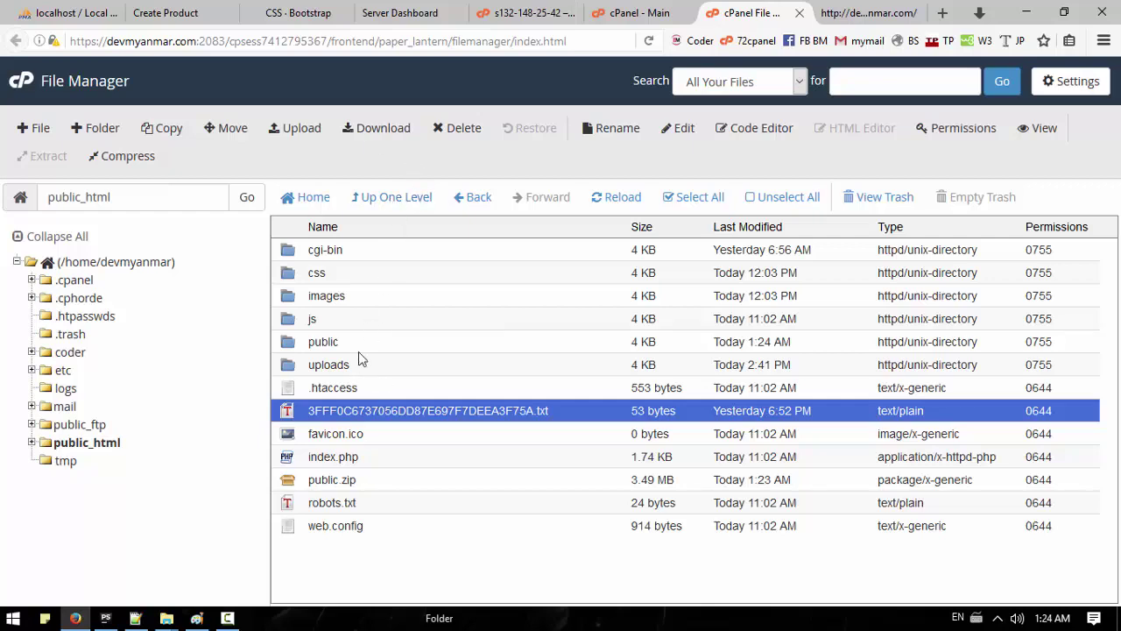
Step: Open public_html's index.php in the File Manager text editor, confirming the encoding
{"action": "left_click", "coordinate": [312, 462]}
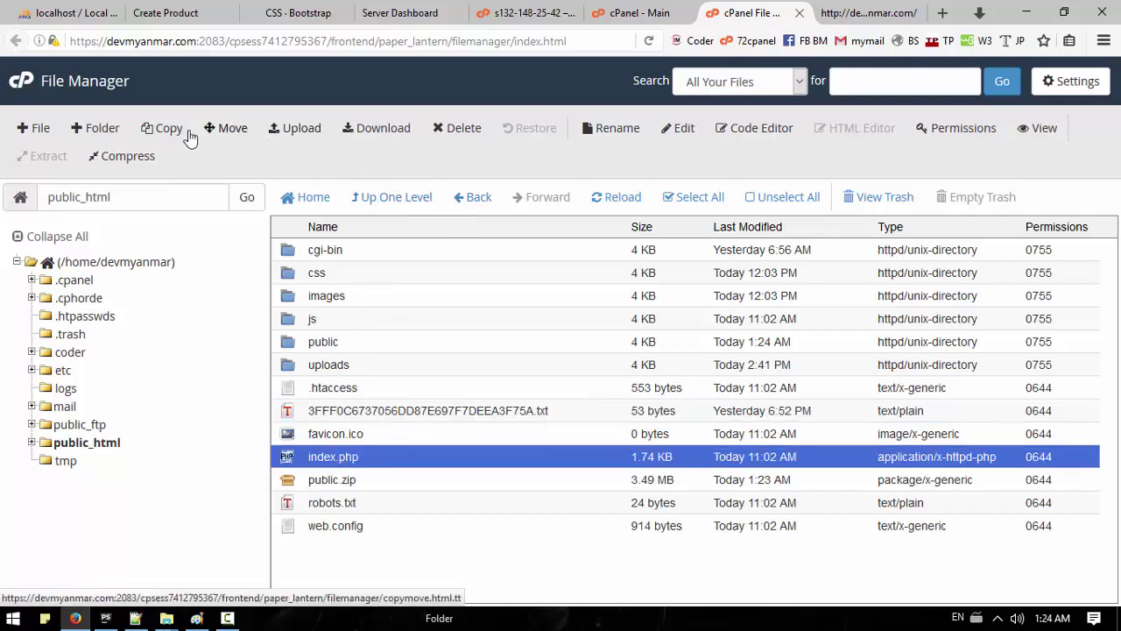
{"action": "left_click", "coordinate": [680, 130]}
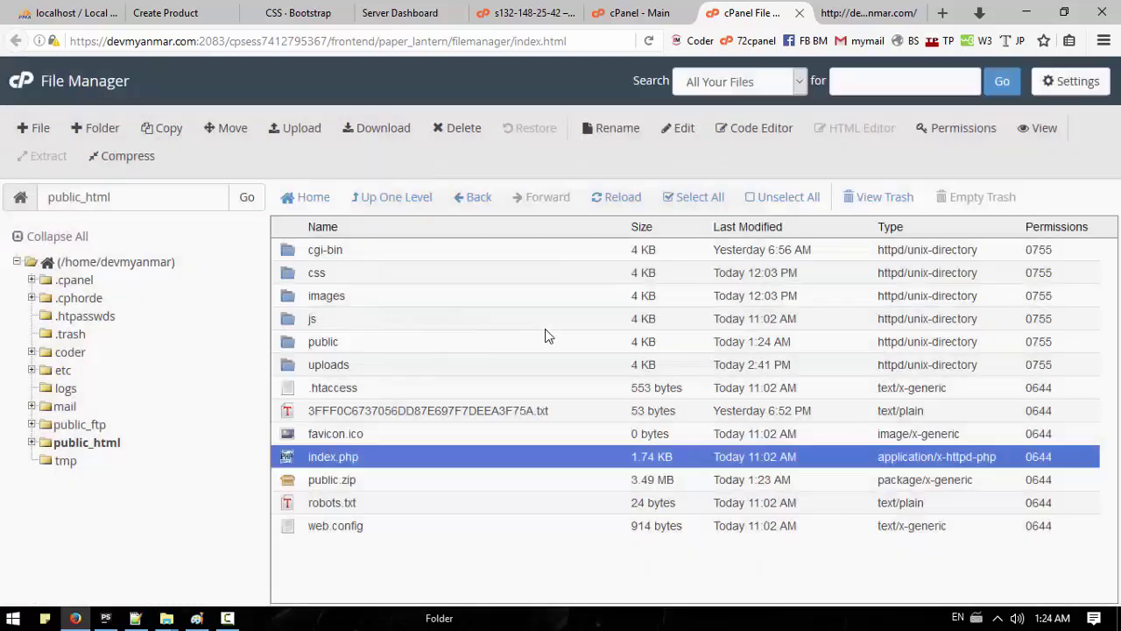
{"action": "left_click", "coordinate": [703, 461]}
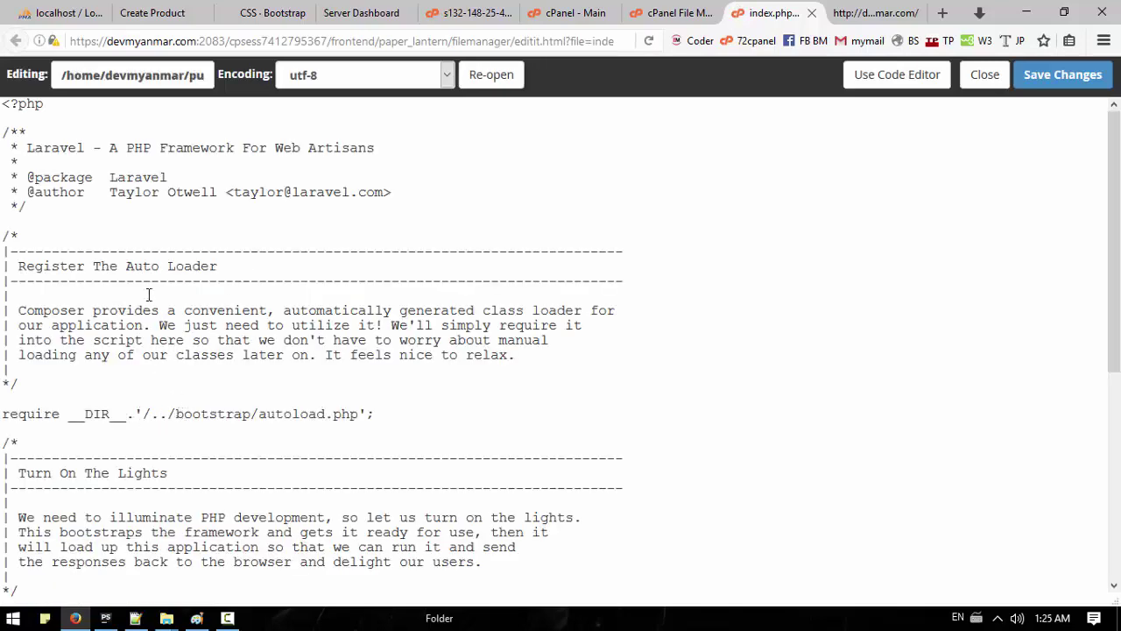
Step: Prefix both bootstrap require paths in index.php with 'coder/' and save
{"action": "scroll", "coordinate": [209, 278], "scroll_direction": "down", "scroll_amount": 2}
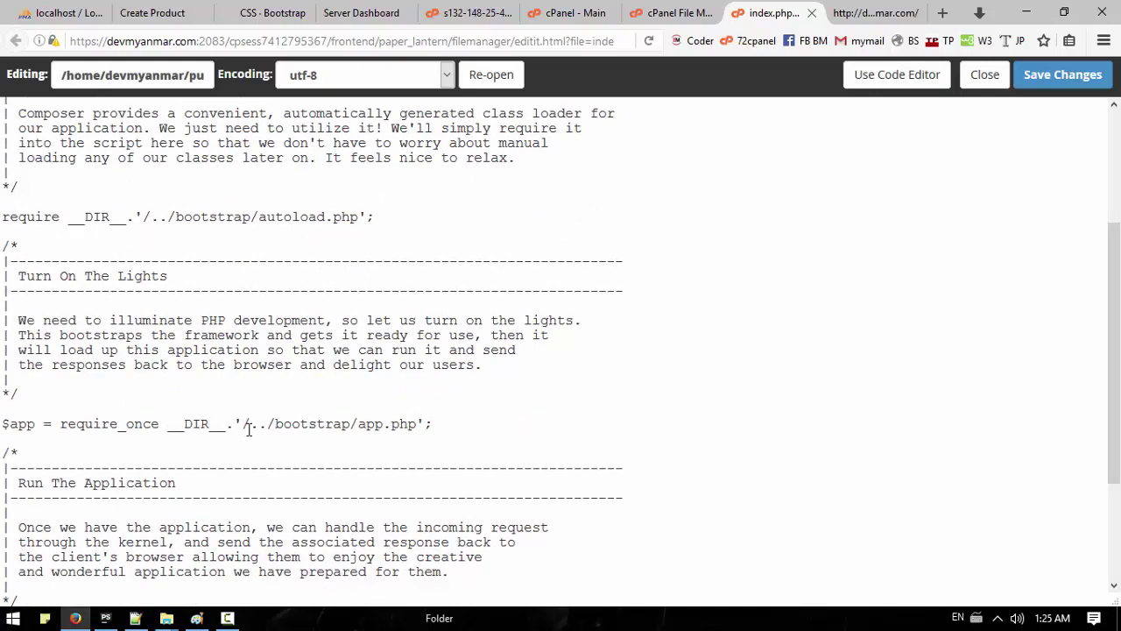
{"action": "left_click", "coordinate": [277, 424]}
{"action": "type", "text": "coder/"}
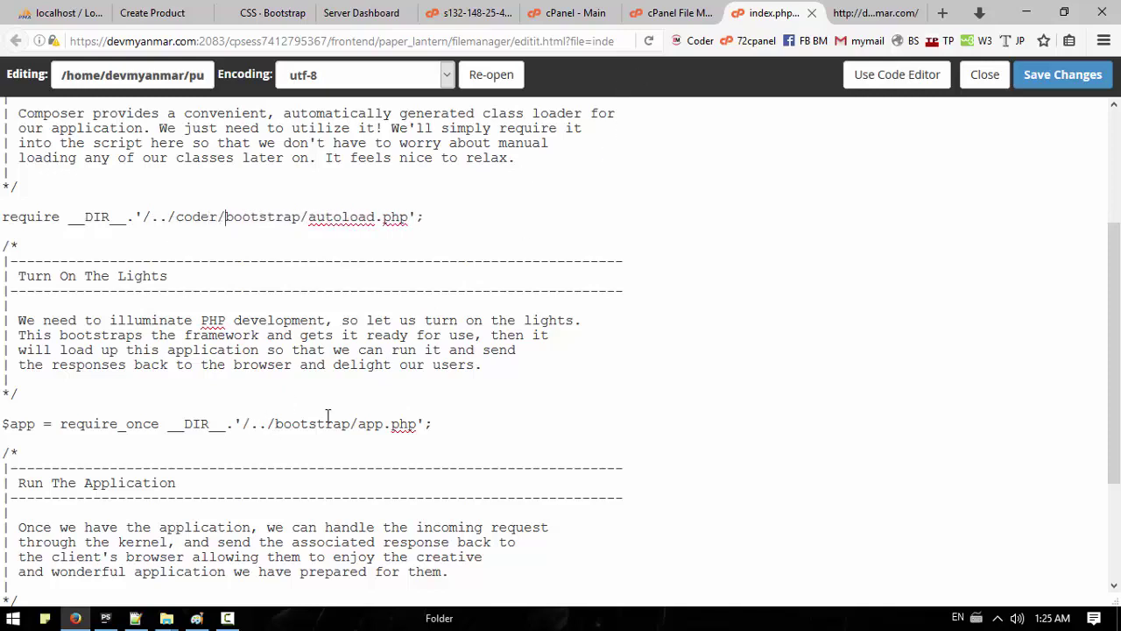
{"action": "type", "text": "coder/"}
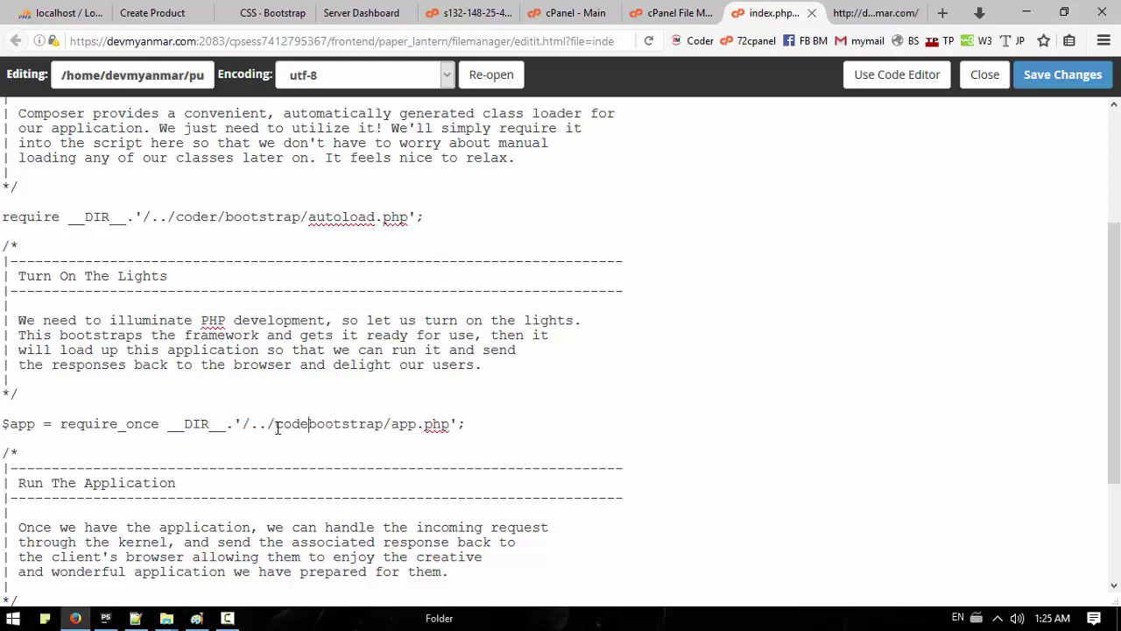
{"action": "left_click", "coordinate": [1090, 75]}
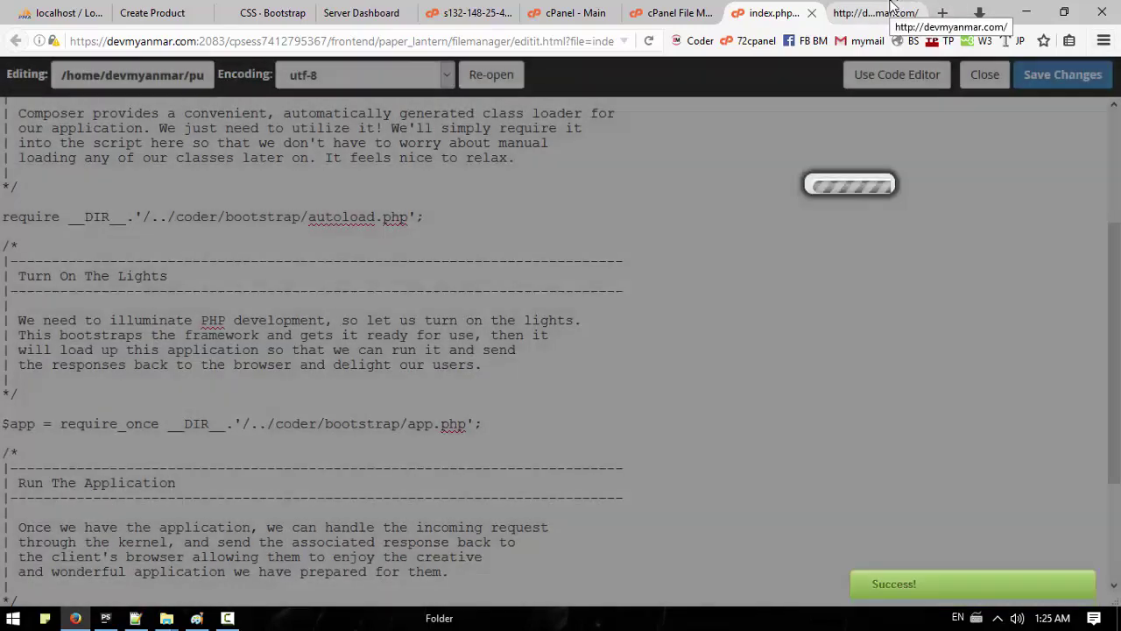
Step: Reload the live site to see the database access-denied error, then close the editor and return to cPanel home
{"action": "left_click", "coordinate": [891, 10]}
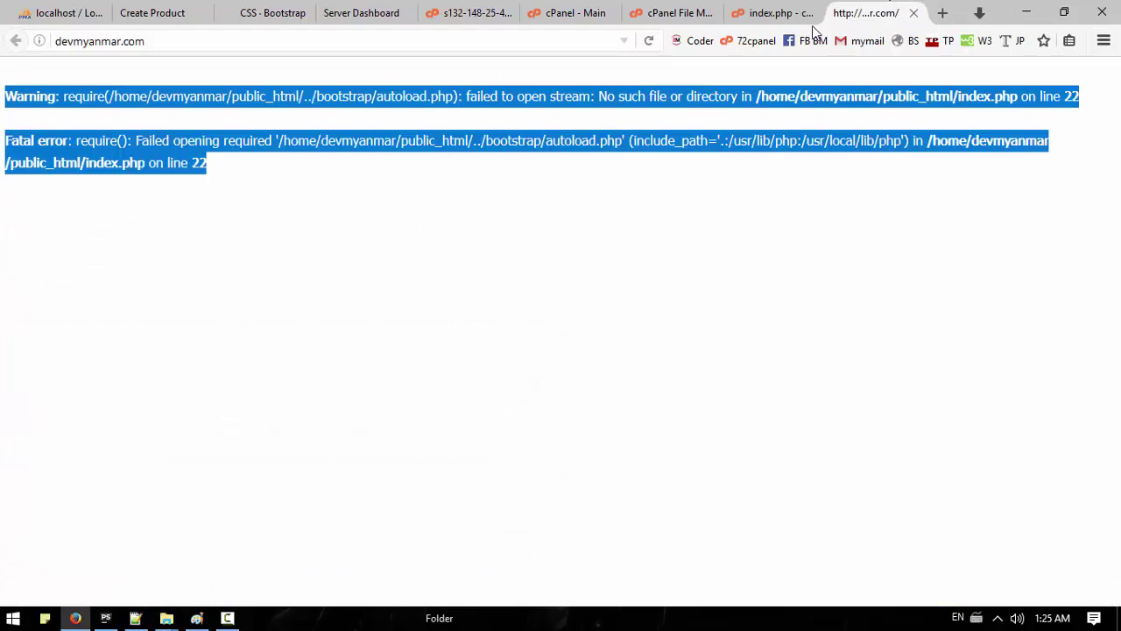
{"action": "left_click", "coordinate": [648, 40]}
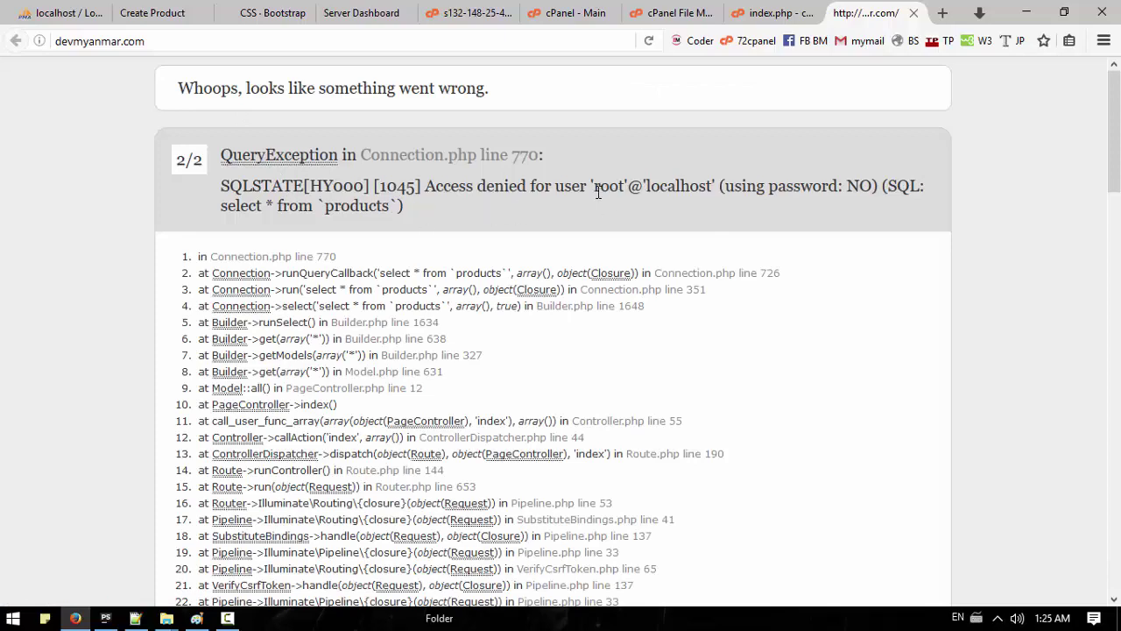
{"action": "left_click", "coordinate": [739, 16]}
{"action": "left_click", "coordinate": [984, 75]}
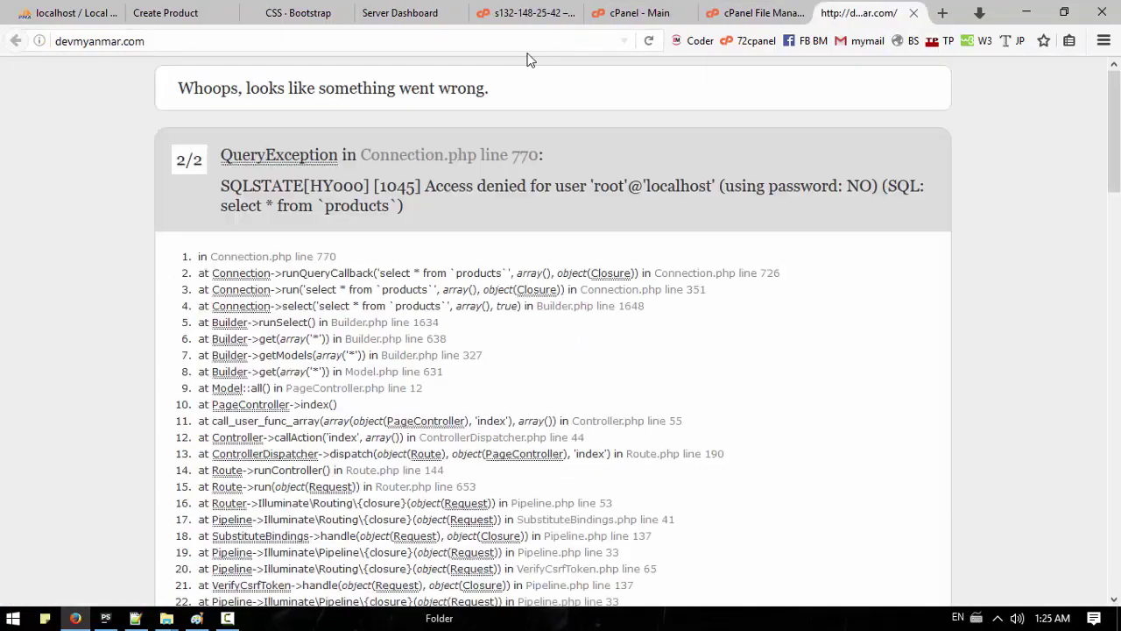
{"action": "left_click", "coordinate": [762, 10]}
{"action": "left_click", "coordinate": [637, 13]}
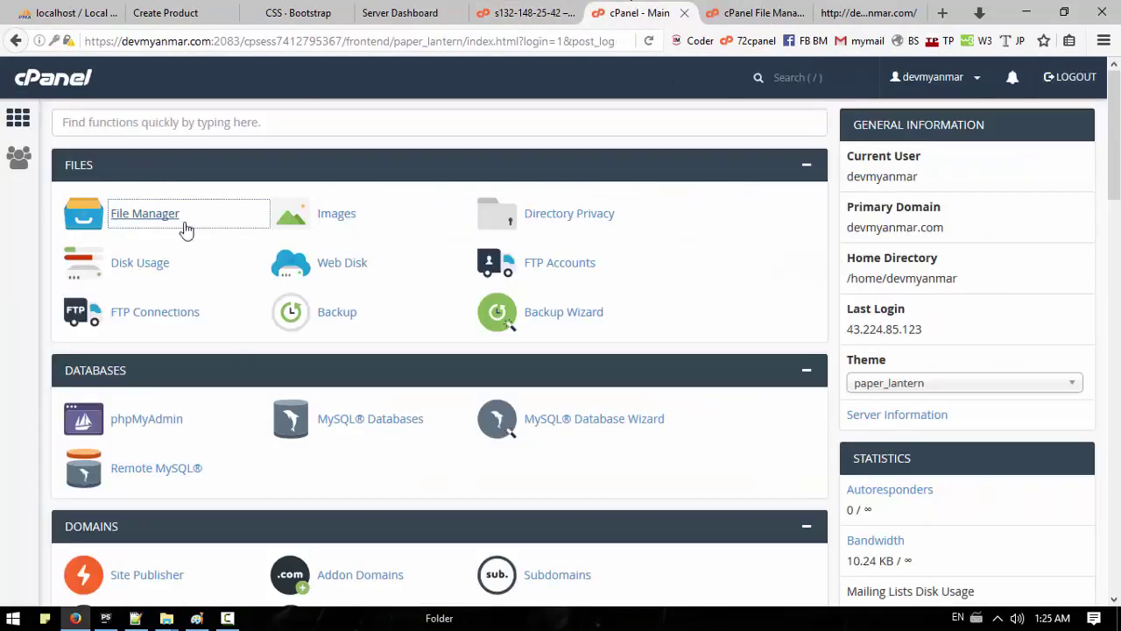
Step: Create the devmyanm_db database in the MySQL Database Wizard and note its name
{"action": "left_click", "coordinate": [592, 419]}
{"action": "left_click", "coordinate": [613, 422]}
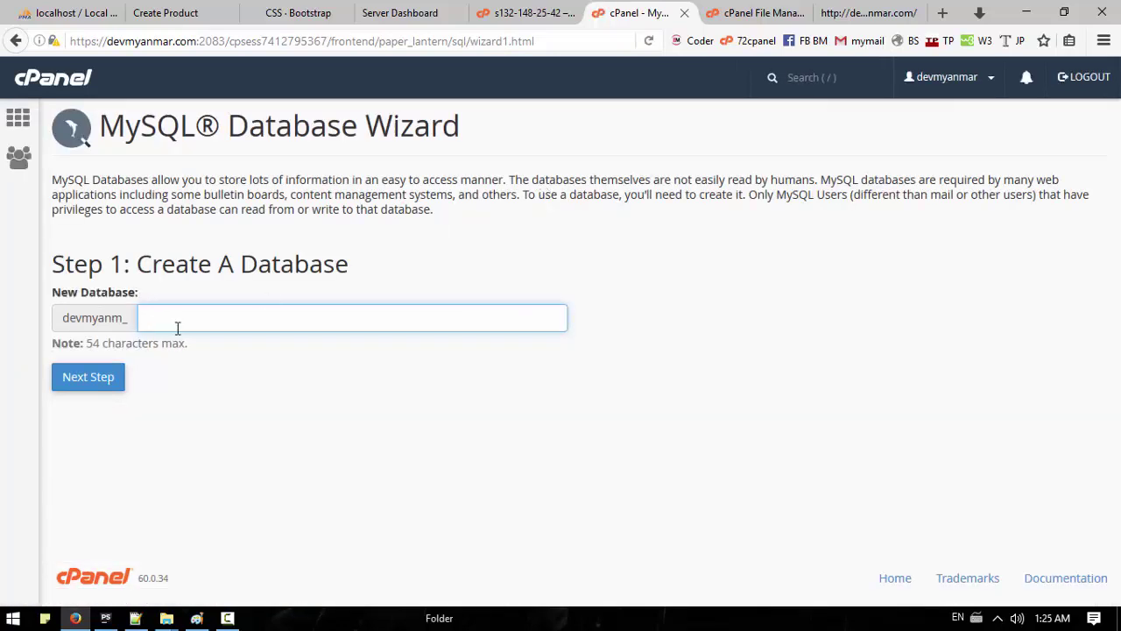
{"action": "type", "text": "db"}
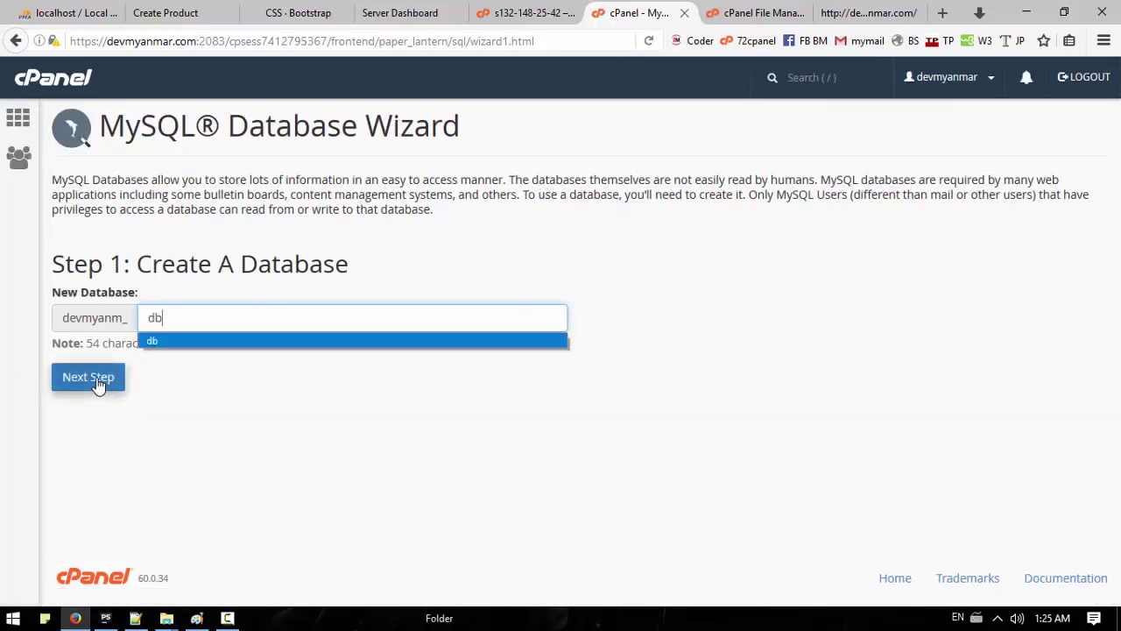
{"action": "left_click", "coordinate": [88, 378]}
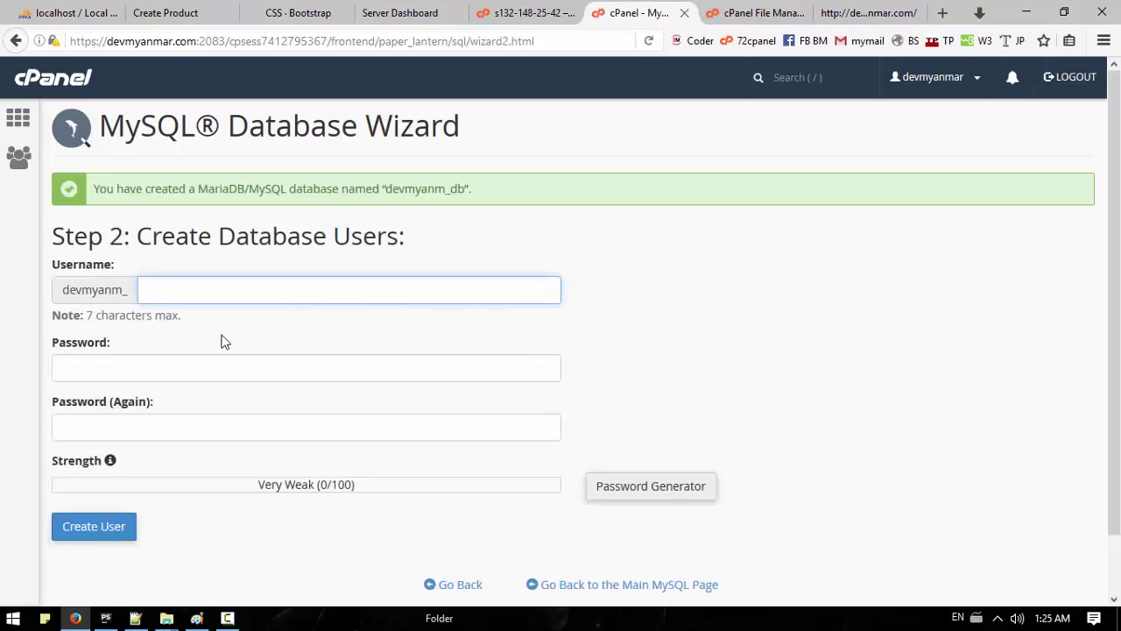
{"action": "left_click_drag", "start_coordinate": [478, 204], "coordinate": [289, 208]}
{"action": "key", "text": "ctrl+c"}
{"action": "left_click", "coordinate": [136, 617]}
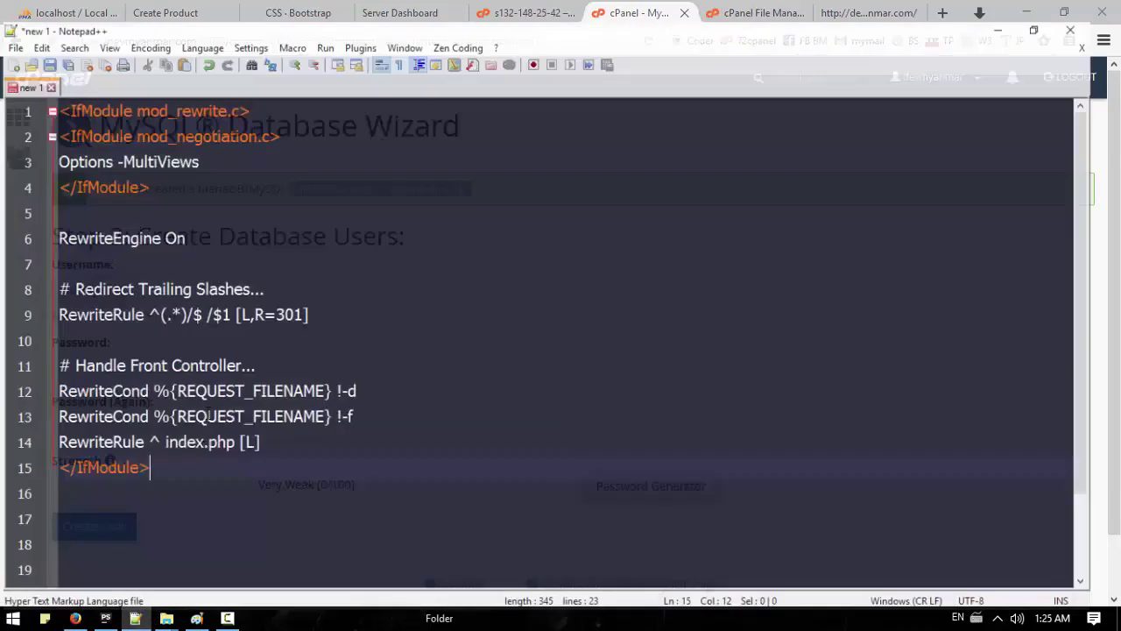
{"action": "left_click", "coordinate": [9, 46]}
{"action": "key", "text": "ctrl+v"}
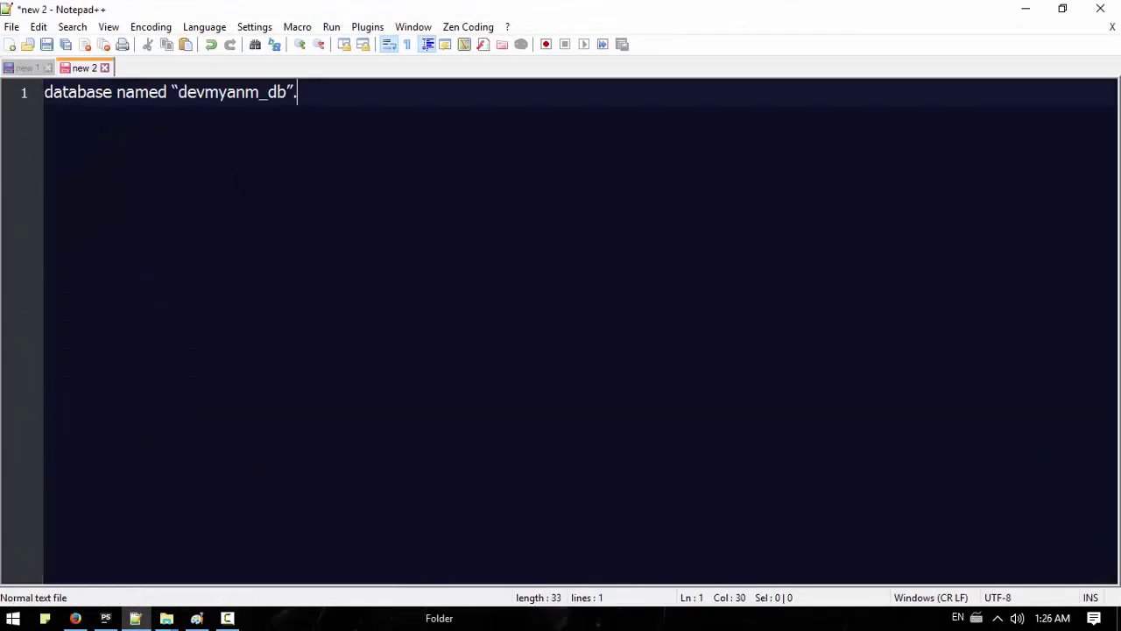
{"action": "left_click", "coordinate": [75, 617]}
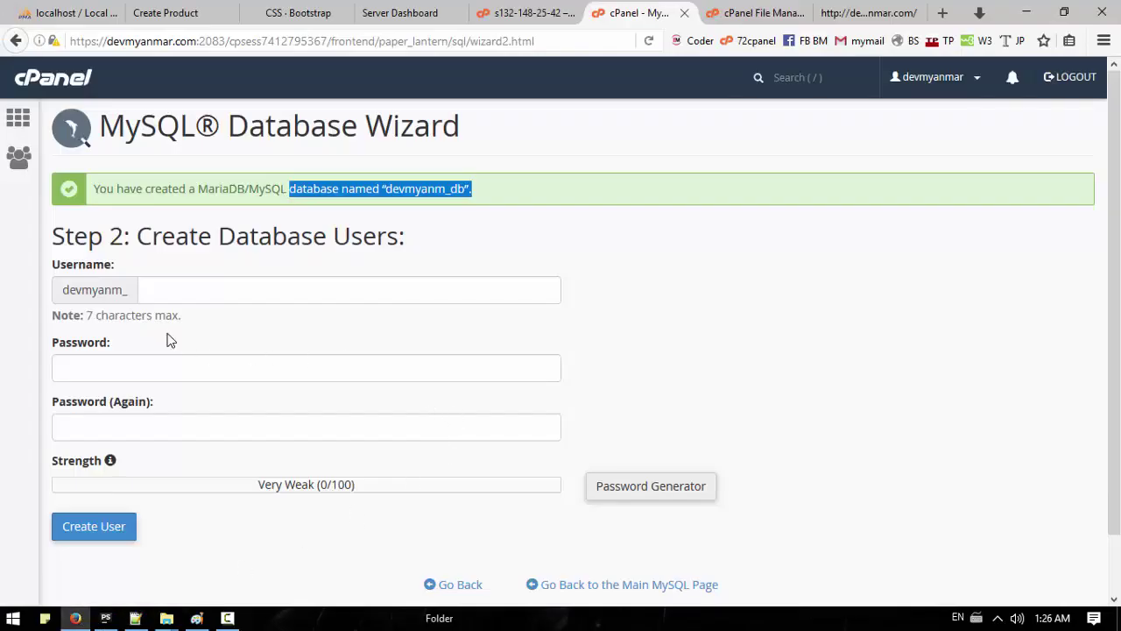
Step: Create database user 'user' with a generated strong password, saving the password in the notes
{"action": "left_click", "coordinate": [180, 289]}
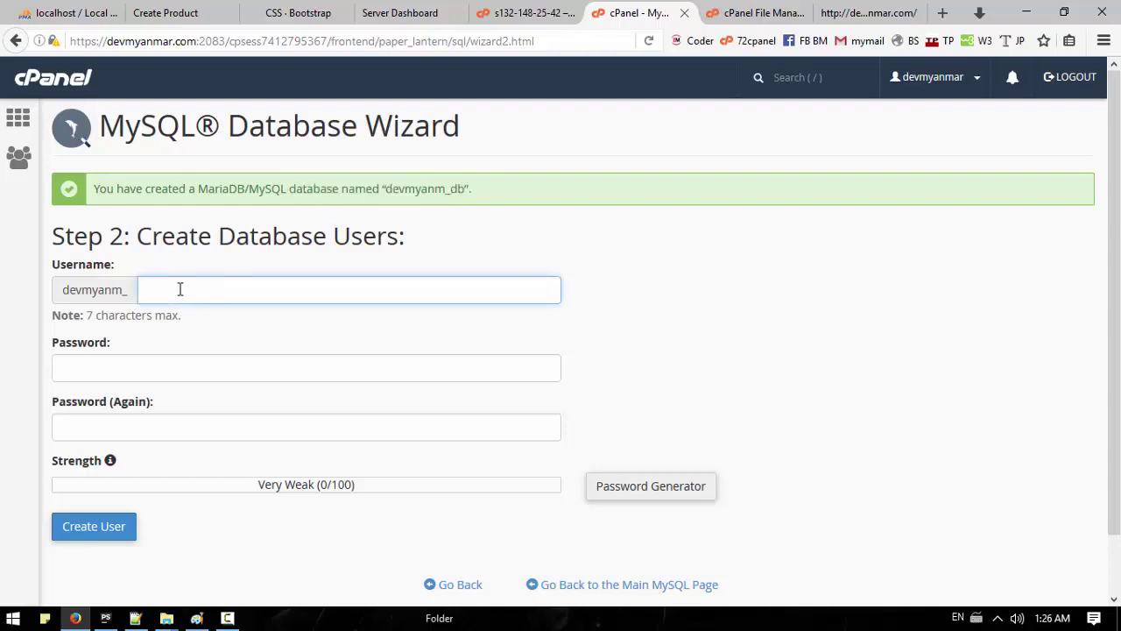
{"action": "type", "text": "user"}
{"action": "left_click", "coordinate": [175, 368]}
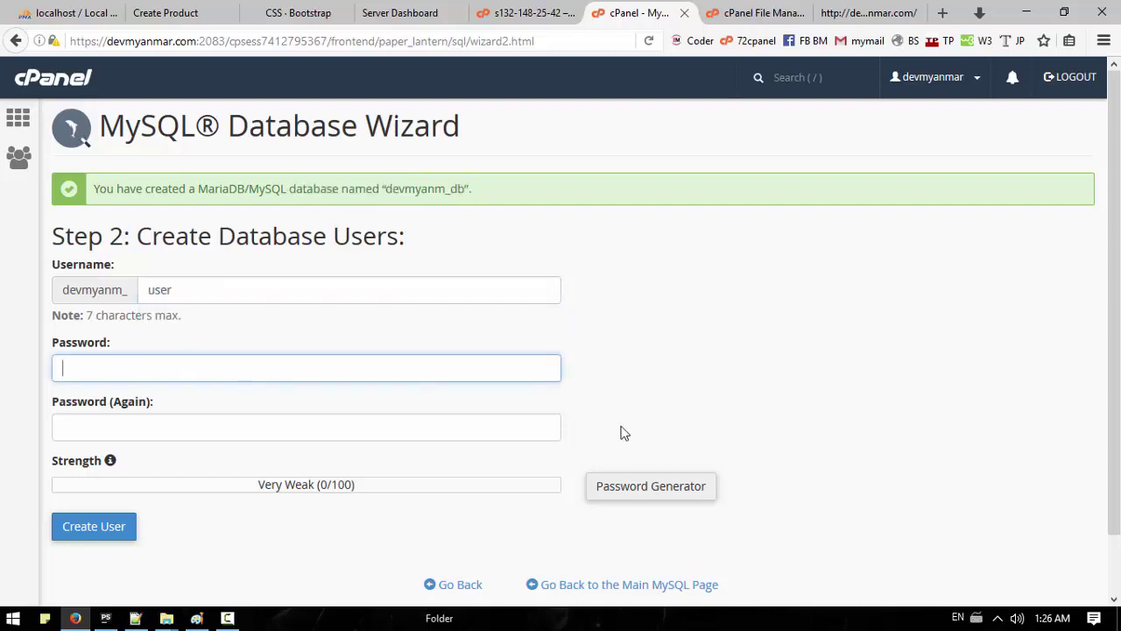
{"action": "left_click", "coordinate": [692, 488]}
{"action": "left_click_drag", "start_coordinate": [513, 276], "coordinate": [367, 305]}
{"action": "key", "text": "ctrl+c"}
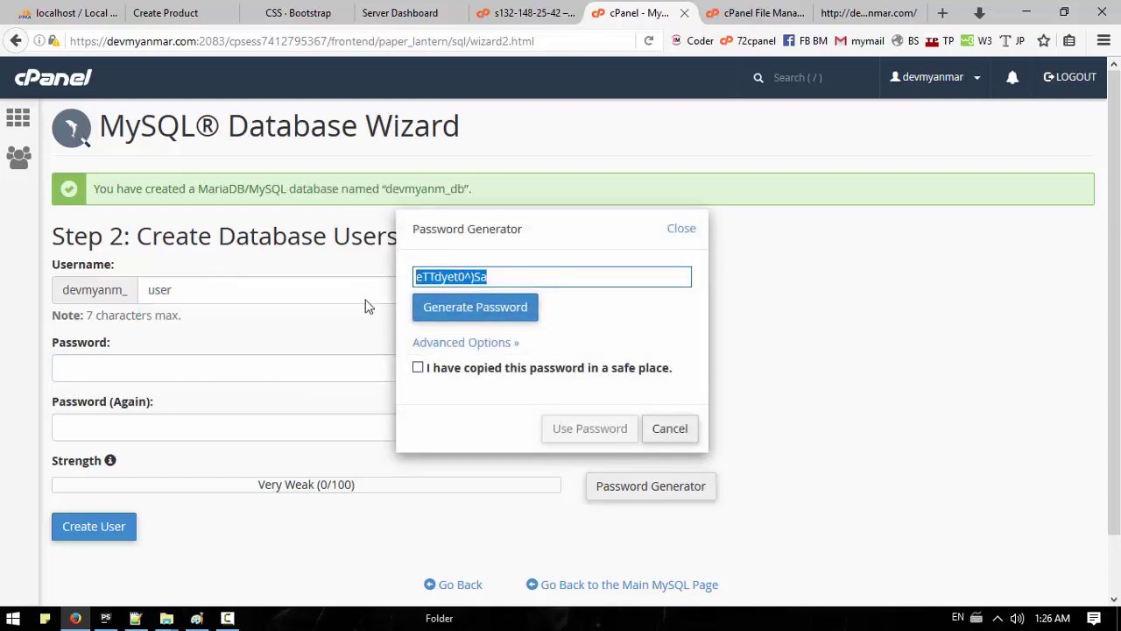
{"action": "left_click", "coordinate": [417, 367]}
{"action": "left_click", "coordinate": [587, 429]}
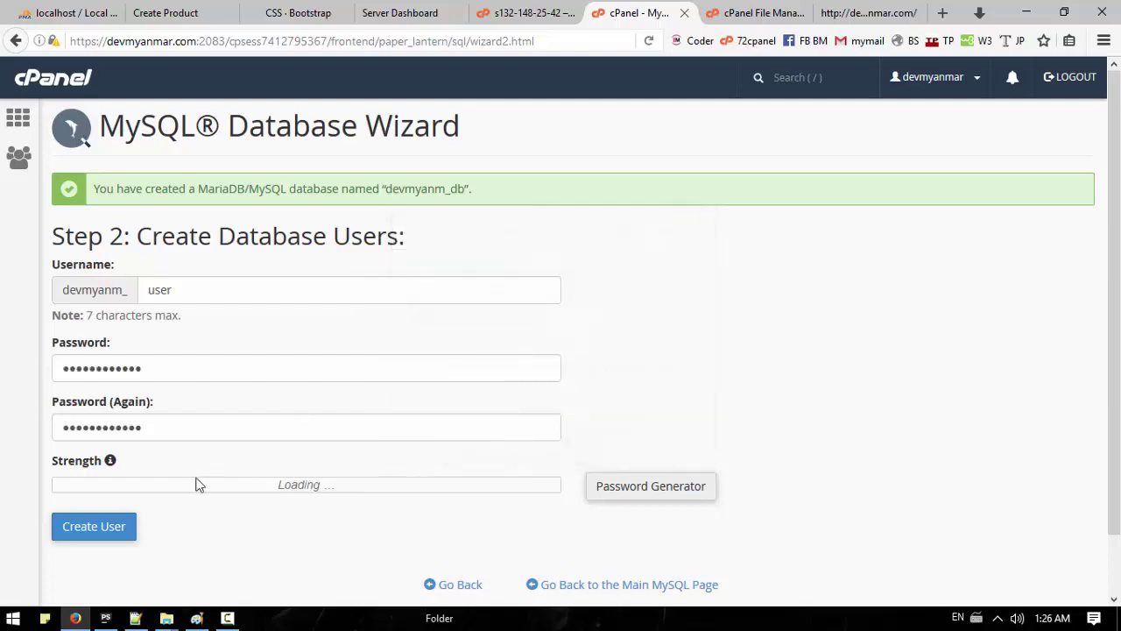
{"action": "left_click", "coordinate": [136, 618]}
{"action": "key", "text": "Return"}
{"action": "key", "text": "Return"}
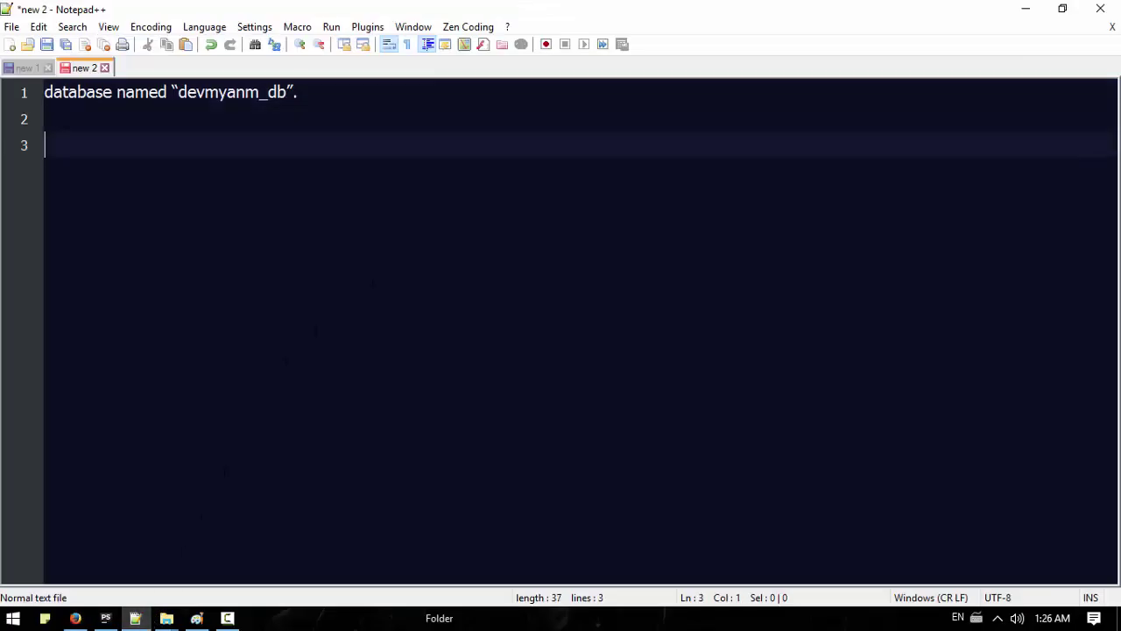
{"action": "key", "text": "ctrl+v"}
{"action": "left_click", "coordinate": [76, 618]}
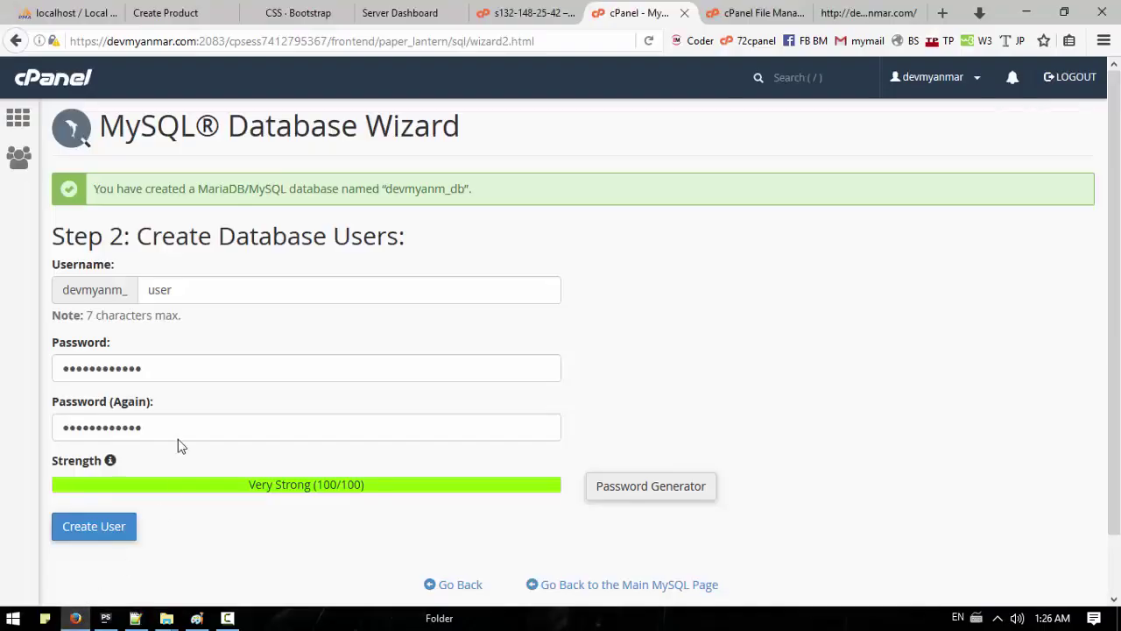
{"action": "left_click", "coordinate": [112, 534]}
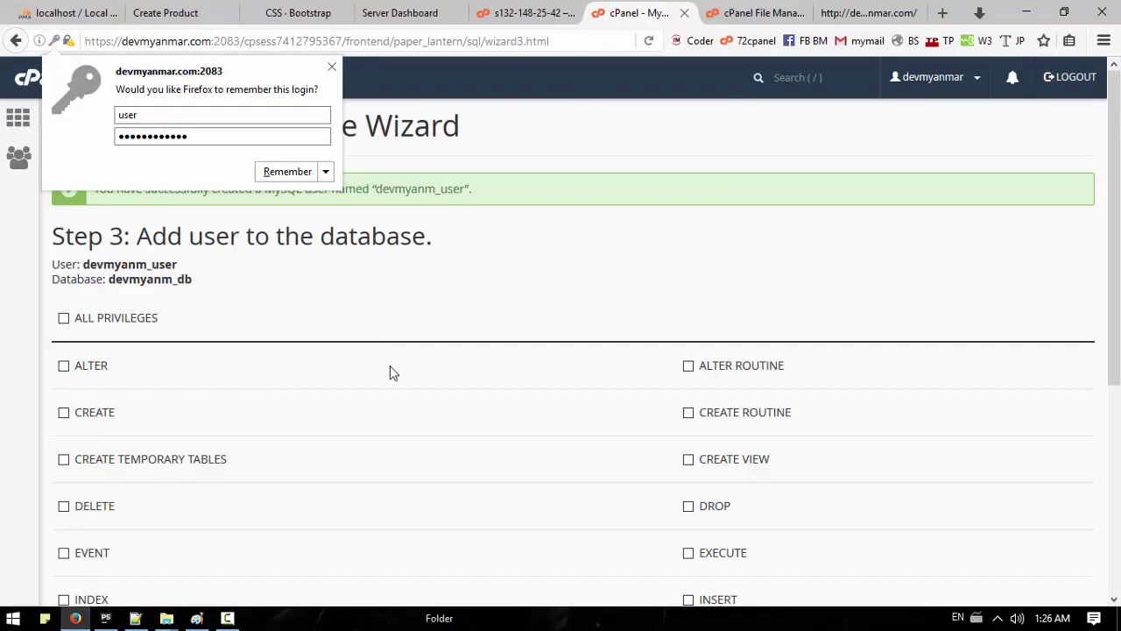
Step: Copy the new database user's full name into the notes
{"action": "left_click", "coordinate": [332, 67]}
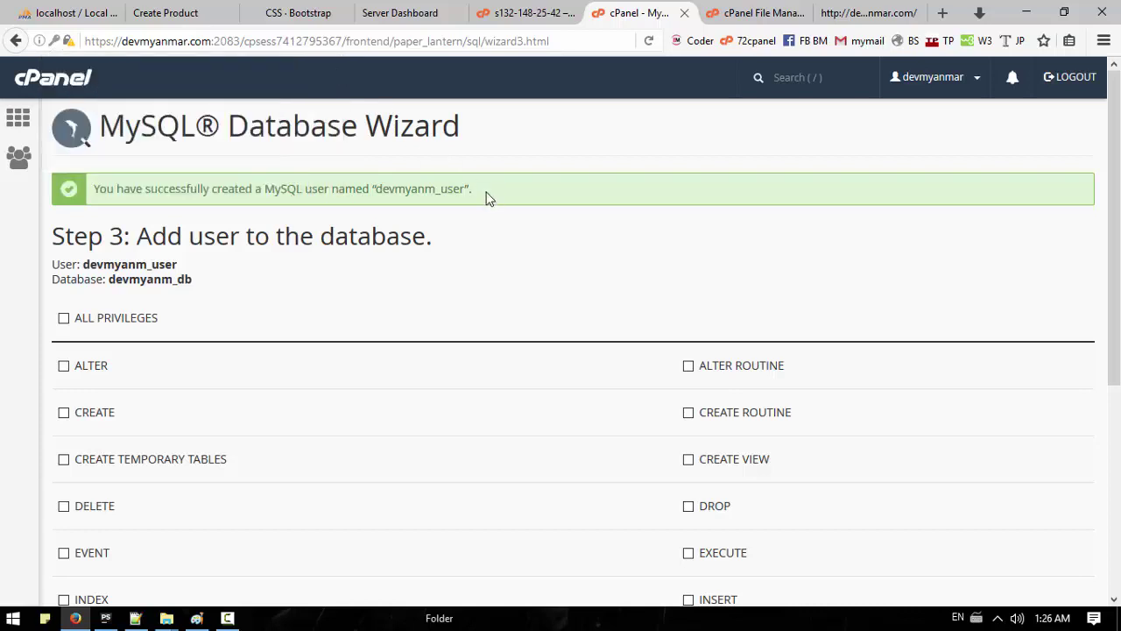
{"action": "left_click_drag", "start_coordinate": [488, 199], "coordinate": [302, 191]}
{"action": "key", "text": "ctrl+c"}
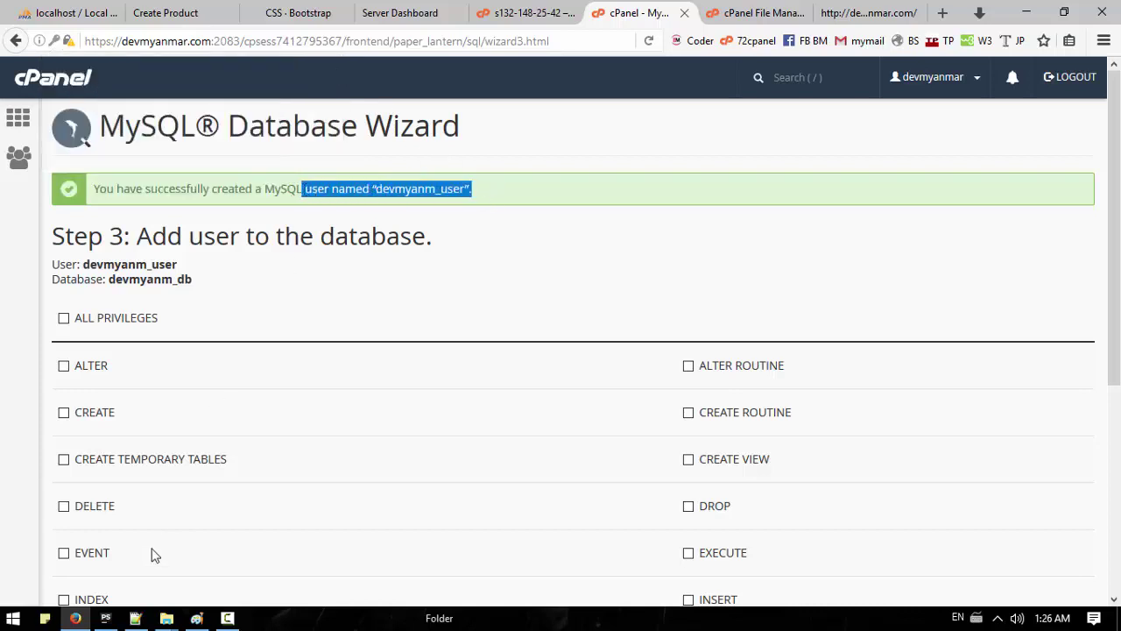
{"action": "left_click", "coordinate": [136, 617]}
{"action": "key", "text": "Up"}
{"action": "key", "text": "ctrl+v"}
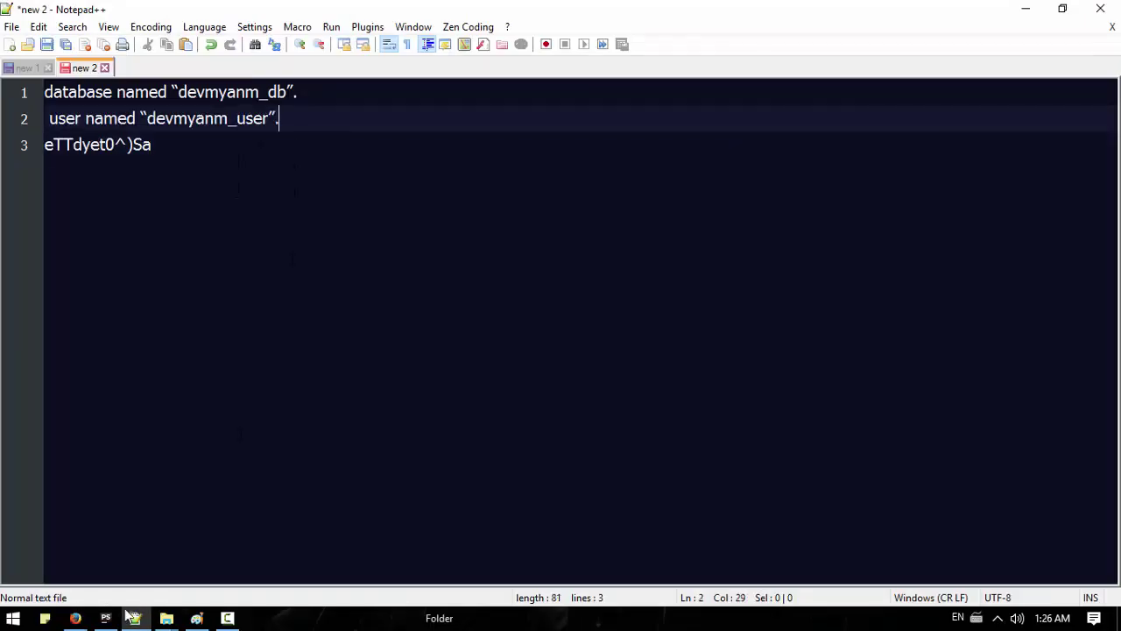
{"action": "left_click", "coordinate": [75, 617]}
Step: Grant the user ALL PRIVILEGES on devmyanm_db and return to cPanel home
{"action": "scroll", "coordinate": [320, 451], "scroll_direction": "down", "scroll_amount": 3}
{"action": "scroll", "coordinate": [319, 446], "scroll_direction": "up", "scroll_amount": 1}
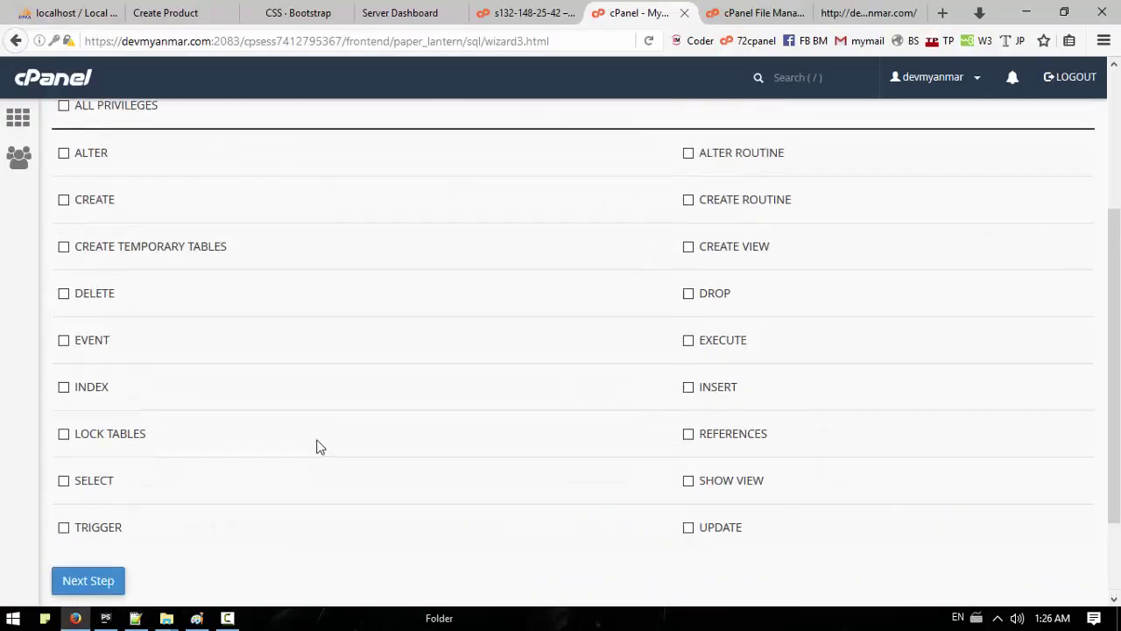
{"action": "scroll", "coordinate": [319, 447], "scroll_direction": "up", "scroll_amount": 2}
{"action": "left_click", "coordinate": [63, 265]}
{"action": "scroll", "coordinate": [227, 345], "scroll_direction": "down", "scroll_amount": 3}
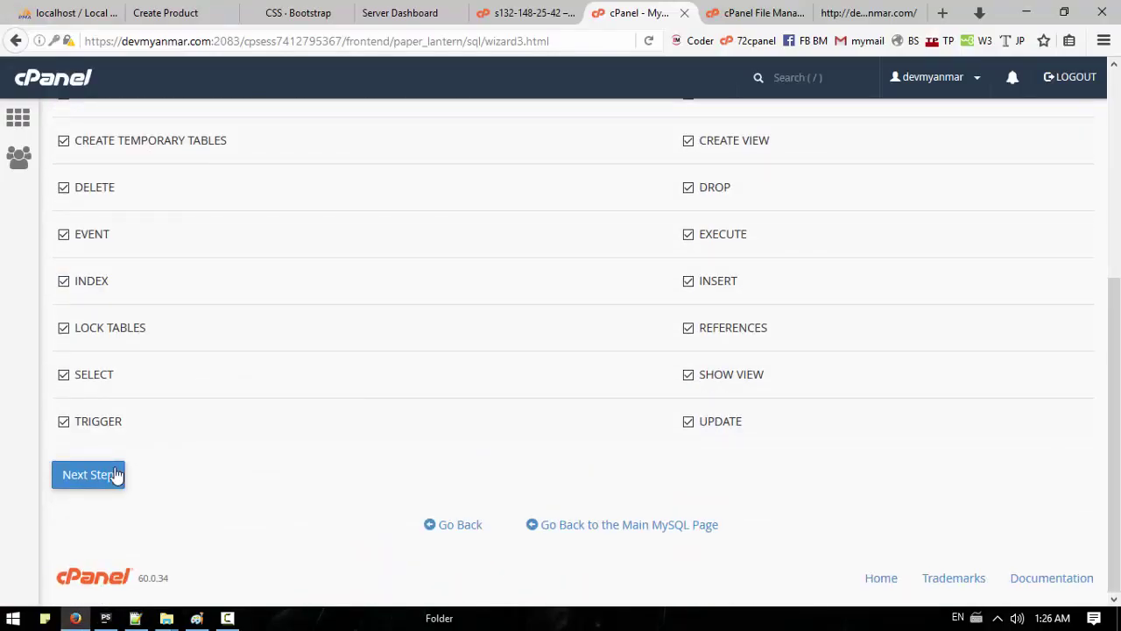
{"action": "left_click", "coordinate": [88, 474]}
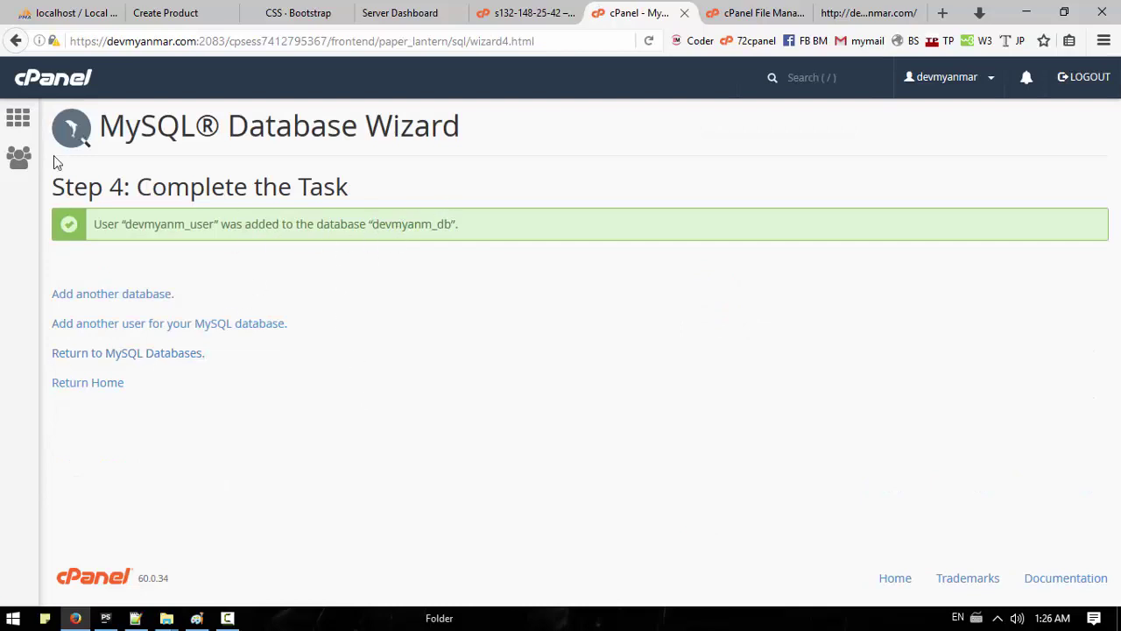
{"action": "left_click", "coordinate": [76, 383]}
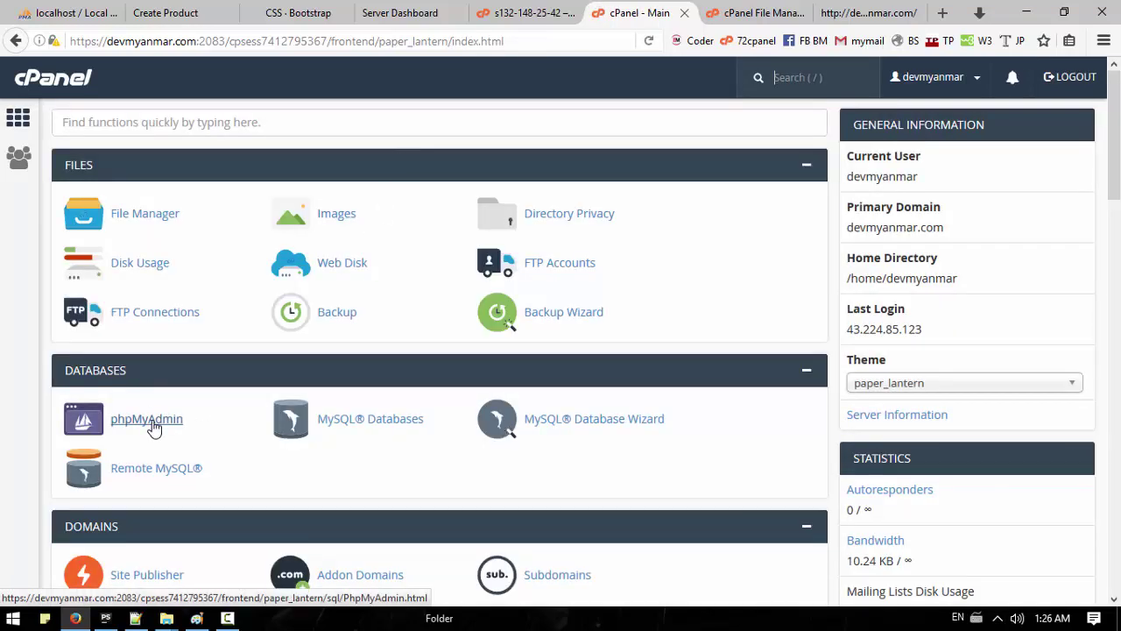
Step: Open devmyanm_db in phpMyAdmin and locate the bm.sql dump in the Now folder
{"action": "left_click", "coordinate": [149, 419]}
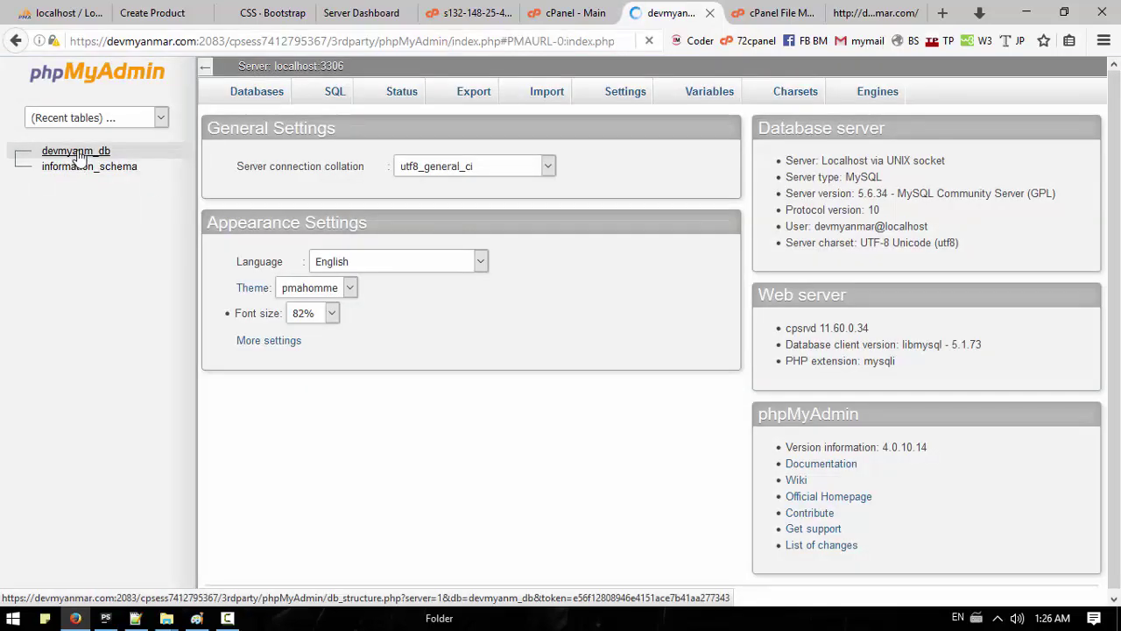
{"action": "left_click", "coordinate": [76, 152]}
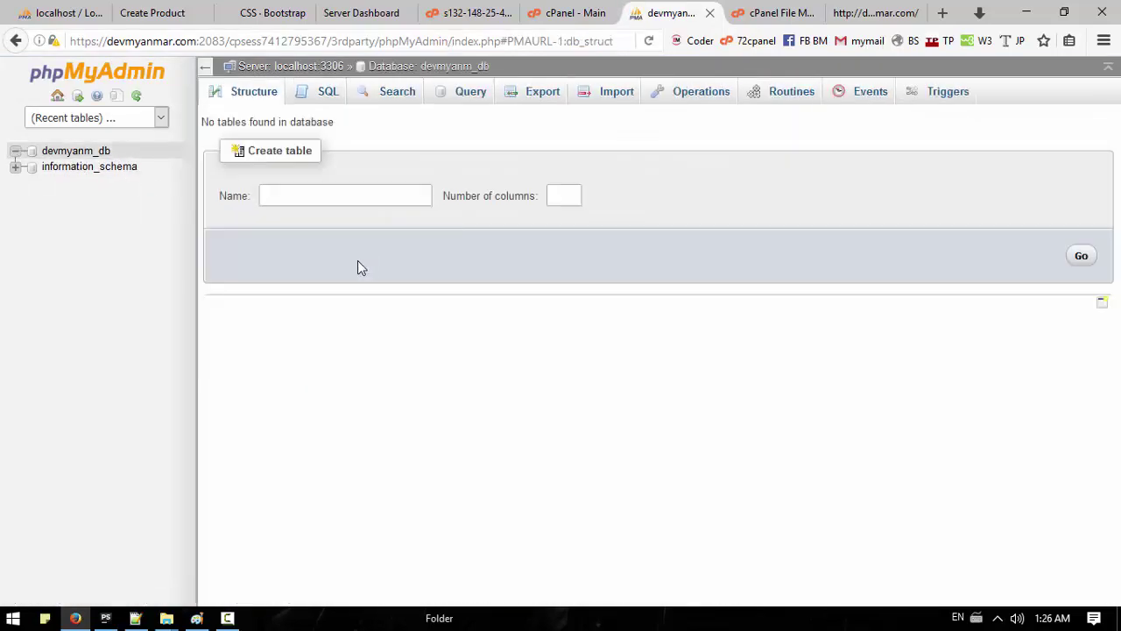
{"action": "left_click", "coordinate": [79, 154]}
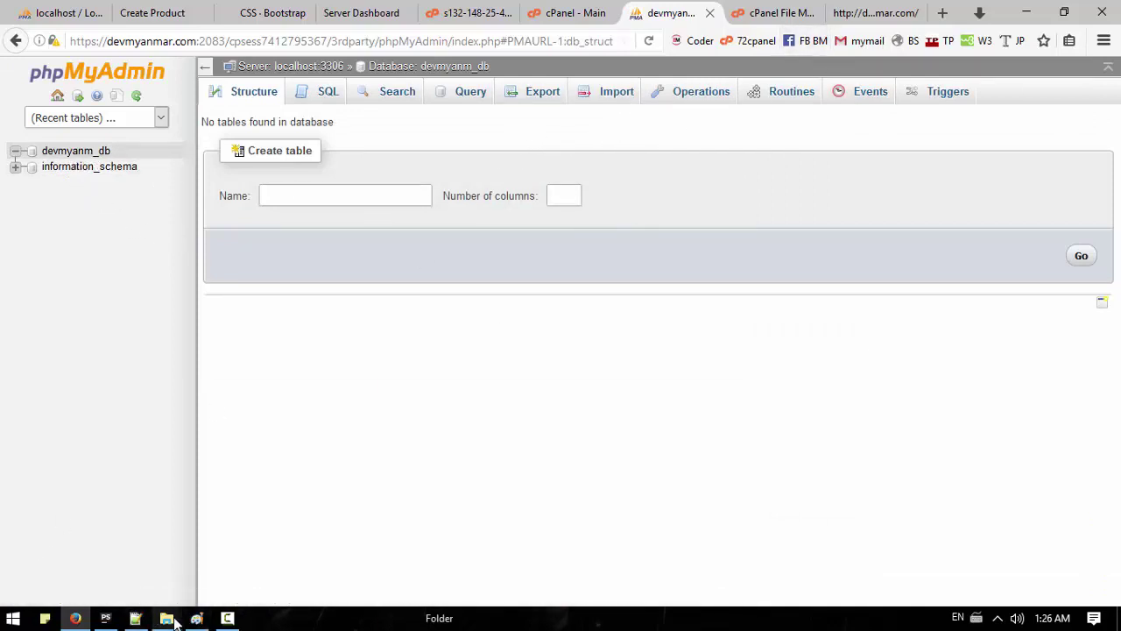
{"action": "mouse_move", "coordinate": [167, 618]}
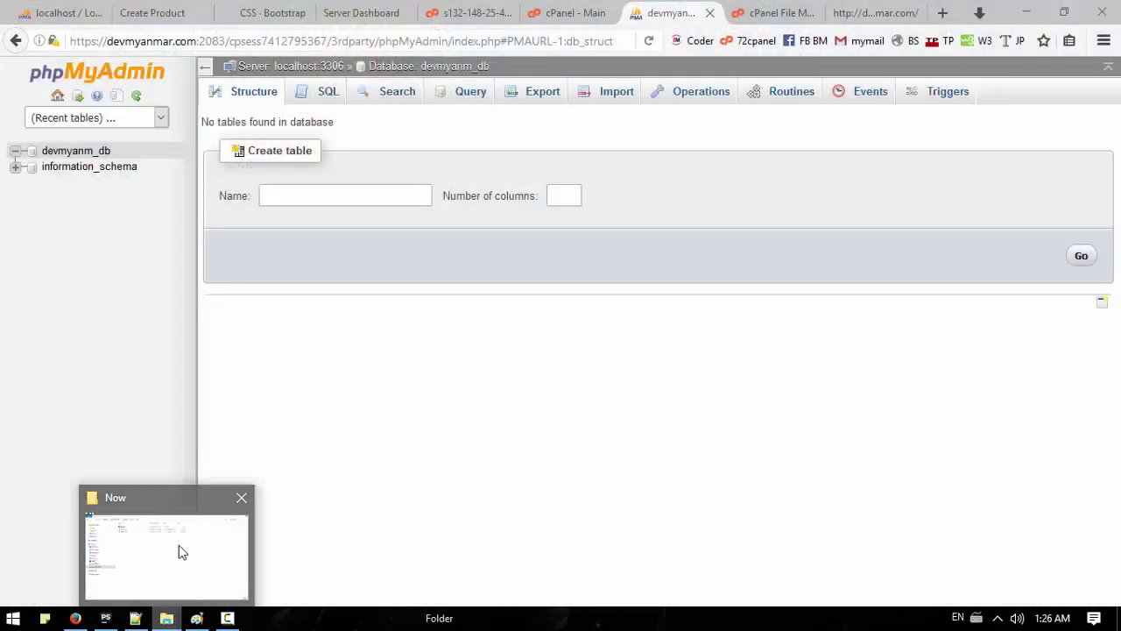
{"action": "left_click", "coordinate": [178, 545]}
{"action": "left_click", "coordinate": [254, 107]}
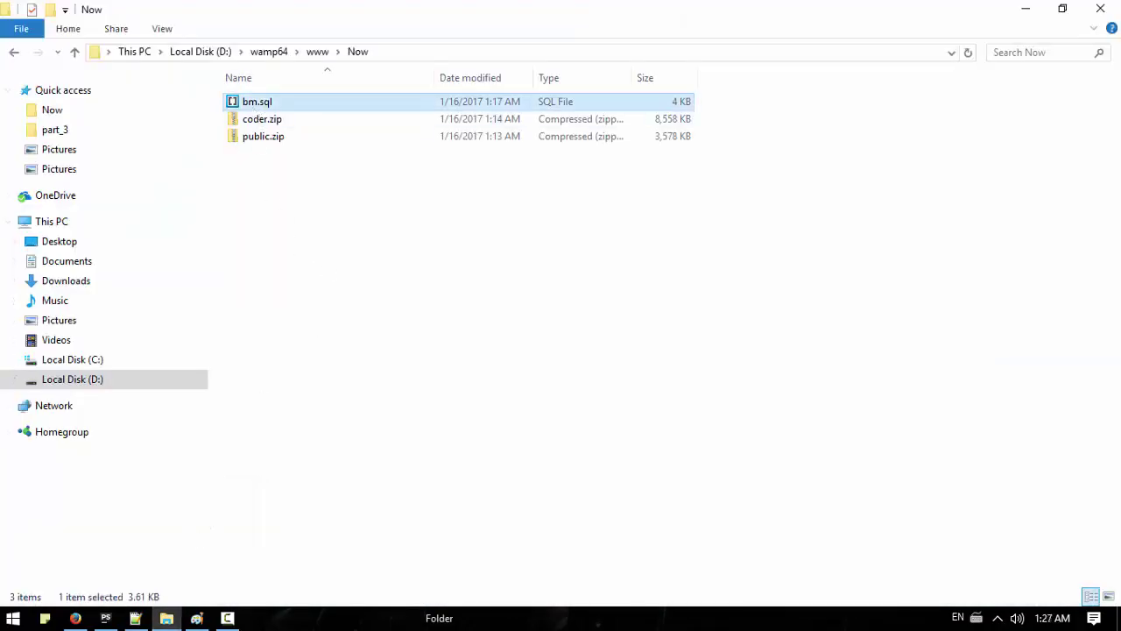
{"action": "left_click", "coordinate": [106, 617]}
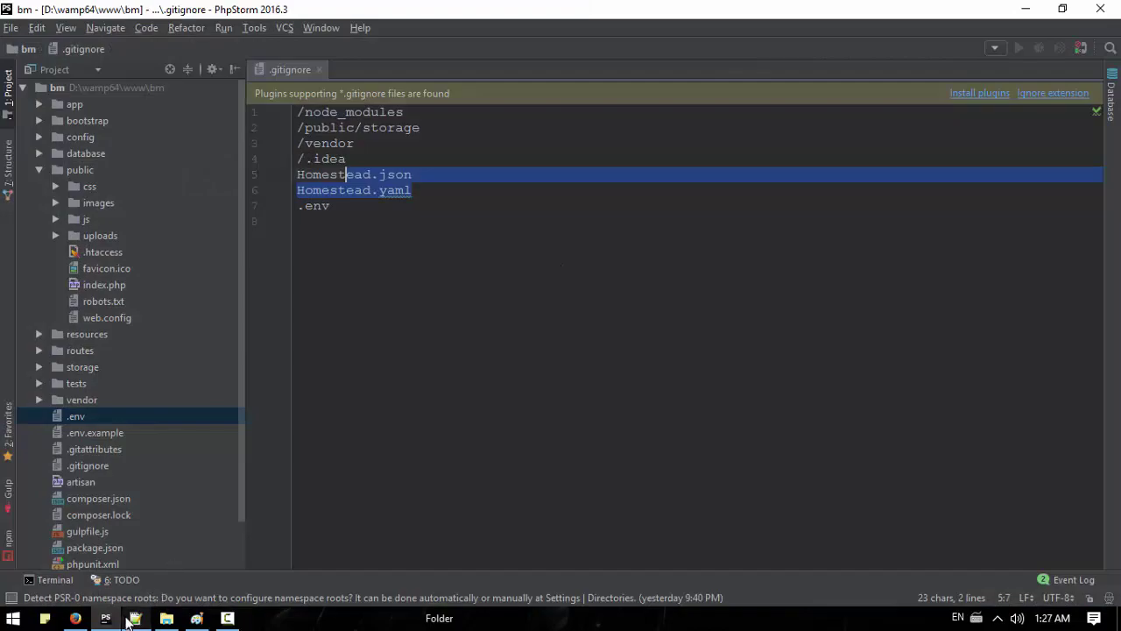
{"action": "left_click", "coordinate": [75, 618]}
Step: Import bm.sql into devmyanm_db
{"action": "left_click", "coordinate": [614, 106]}
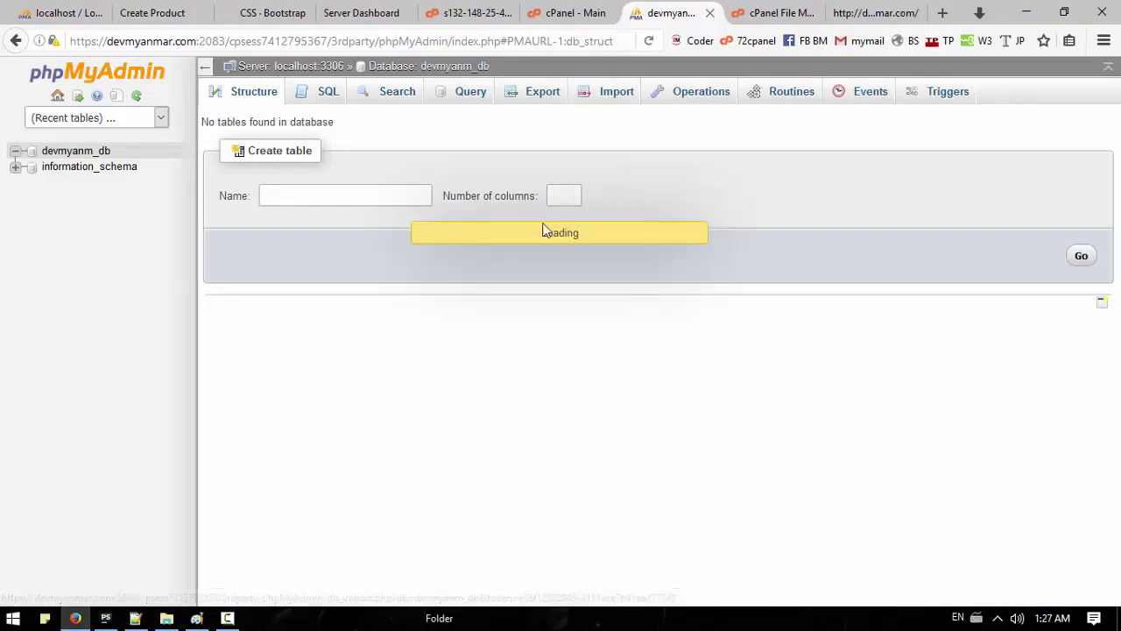
{"action": "left_click", "coordinate": [352, 263]}
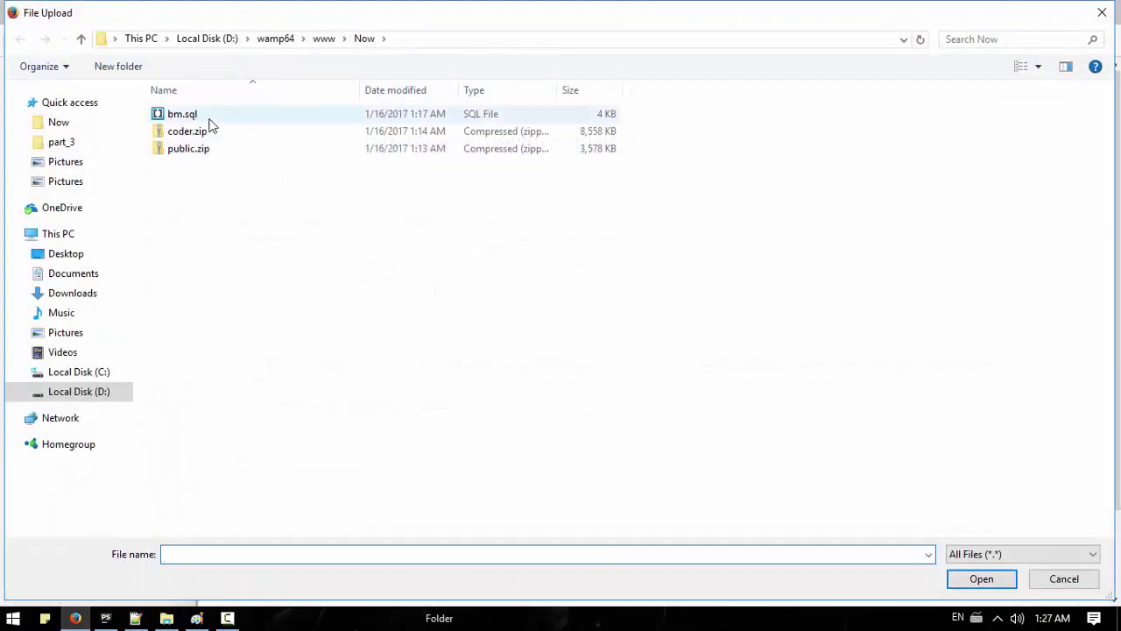
{"action": "double_click", "coordinate": [198, 113]}
{"action": "scroll", "coordinate": [320, 489], "scroll_direction": "down", "scroll_amount": 1}
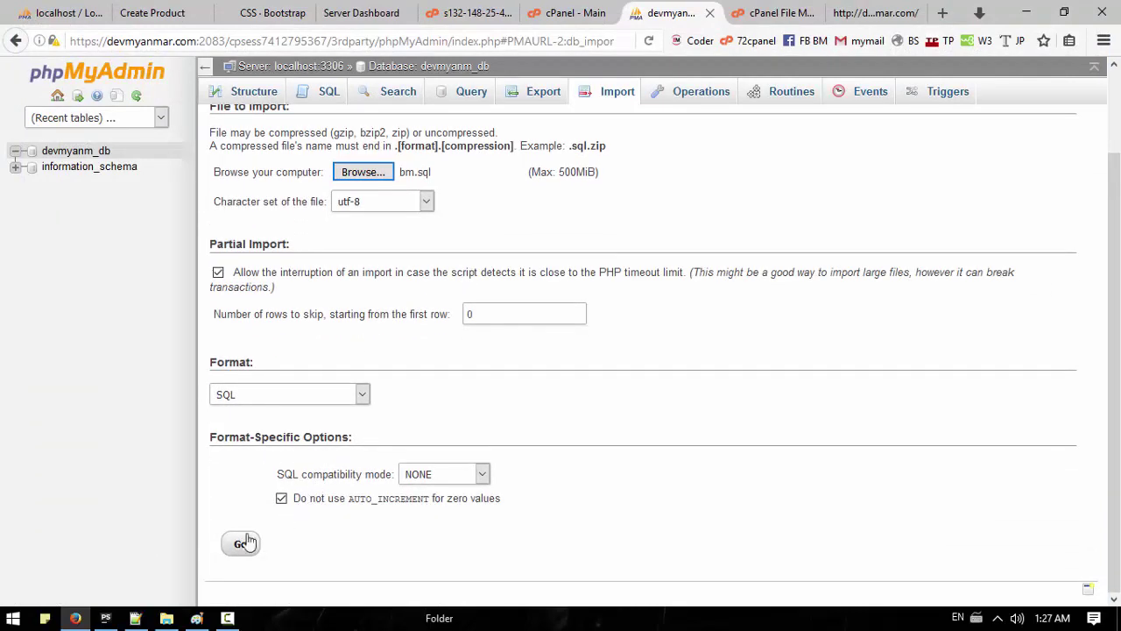
{"action": "left_click", "coordinate": [241, 544]}
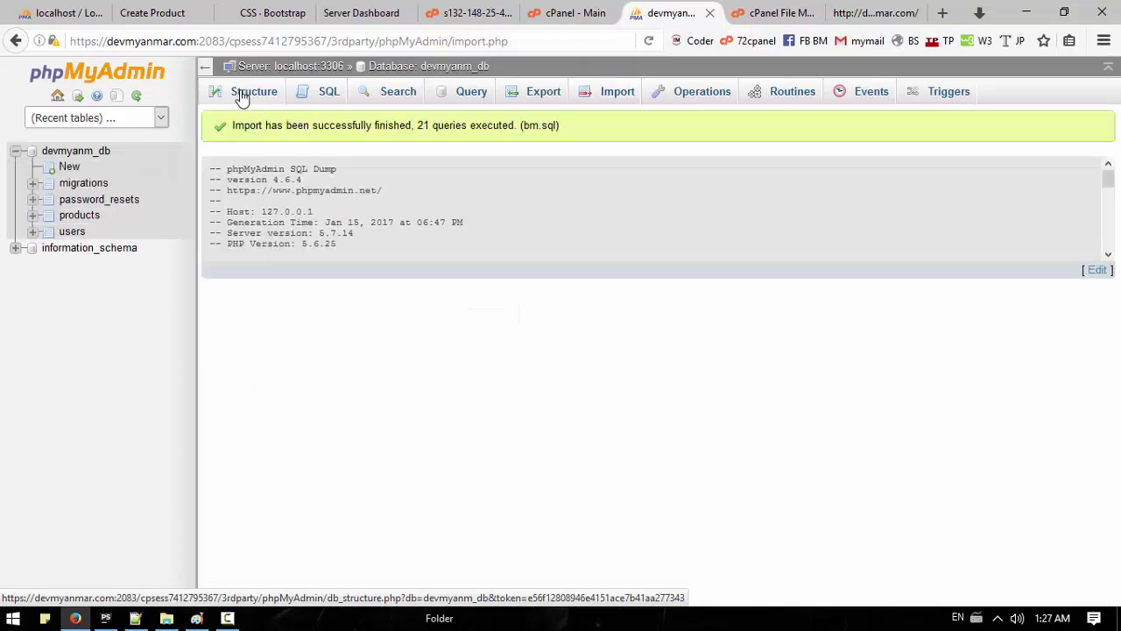
Step: Check the new tables and the products table, then close phpMyAdmin and return to File Manager
{"action": "left_click", "coordinate": [393, 68]}
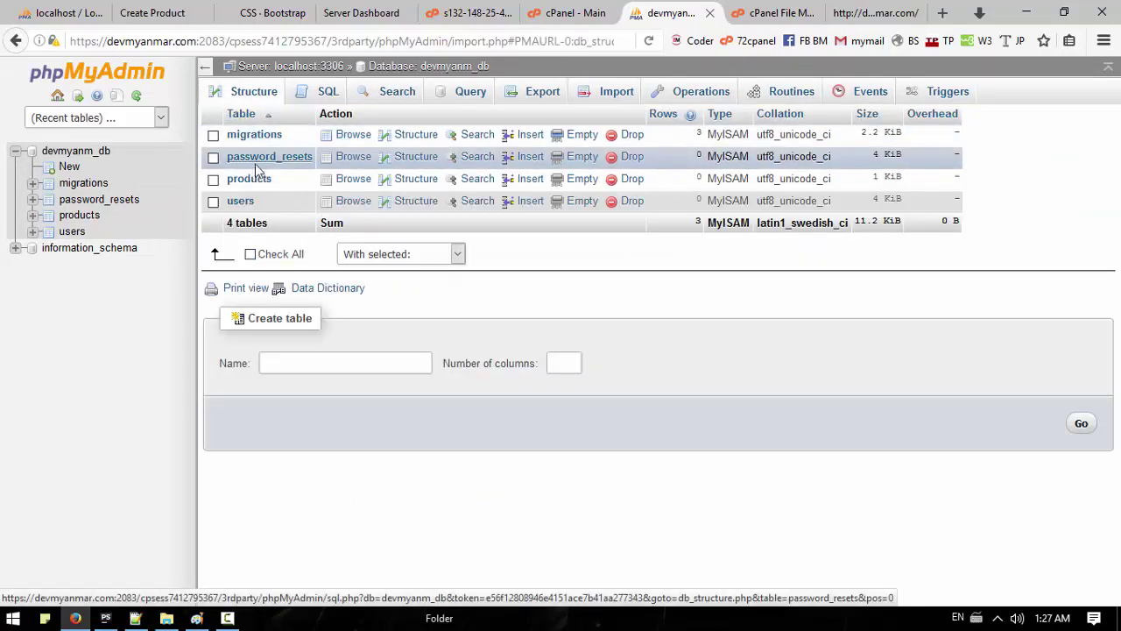
{"action": "left_click", "coordinate": [251, 180]}
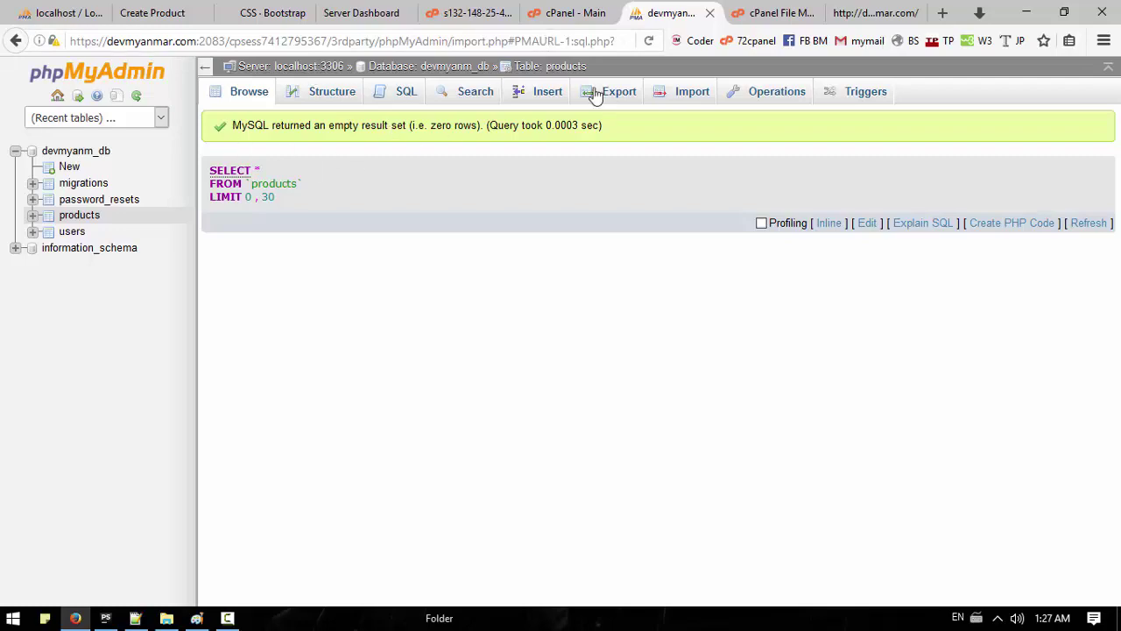
{"action": "left_click", "coordinate": [709, 16]}
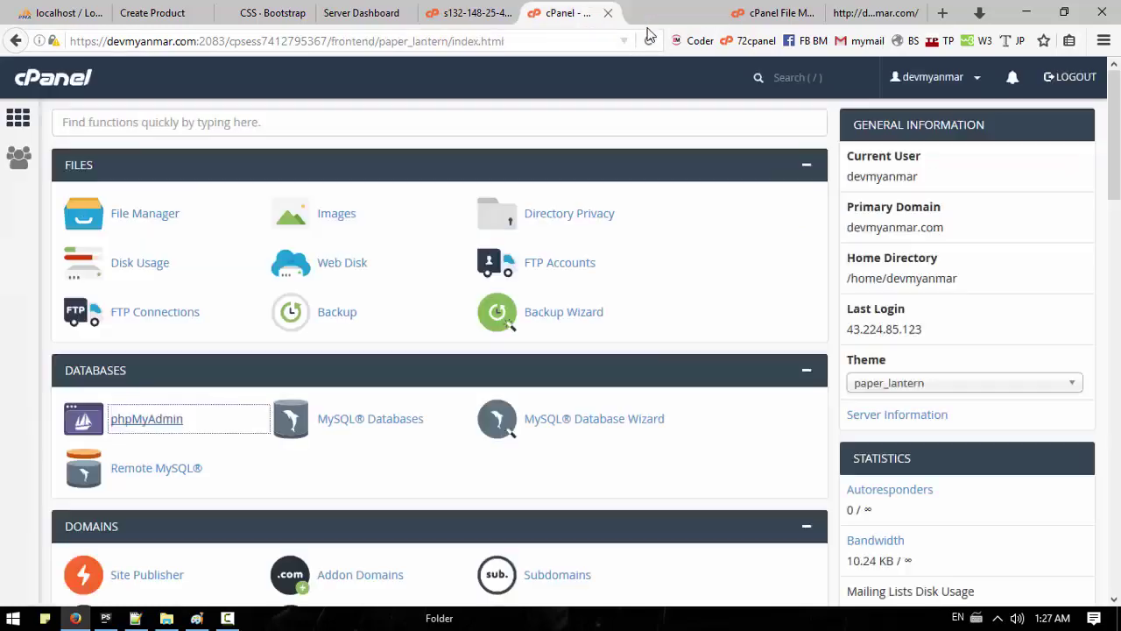
{"action": "left_click", "coordinate": [670, 15]}
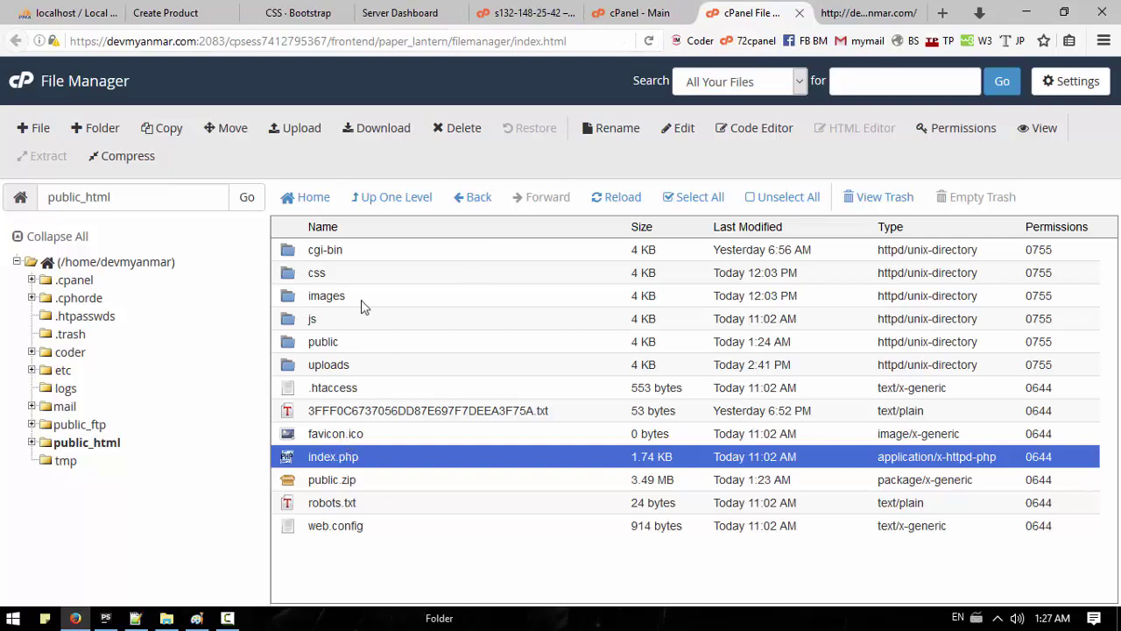
Step: Open the coder folder's .env file in the File Manager text editor
{"action": "left_click", "coordinate": [408, 199]}
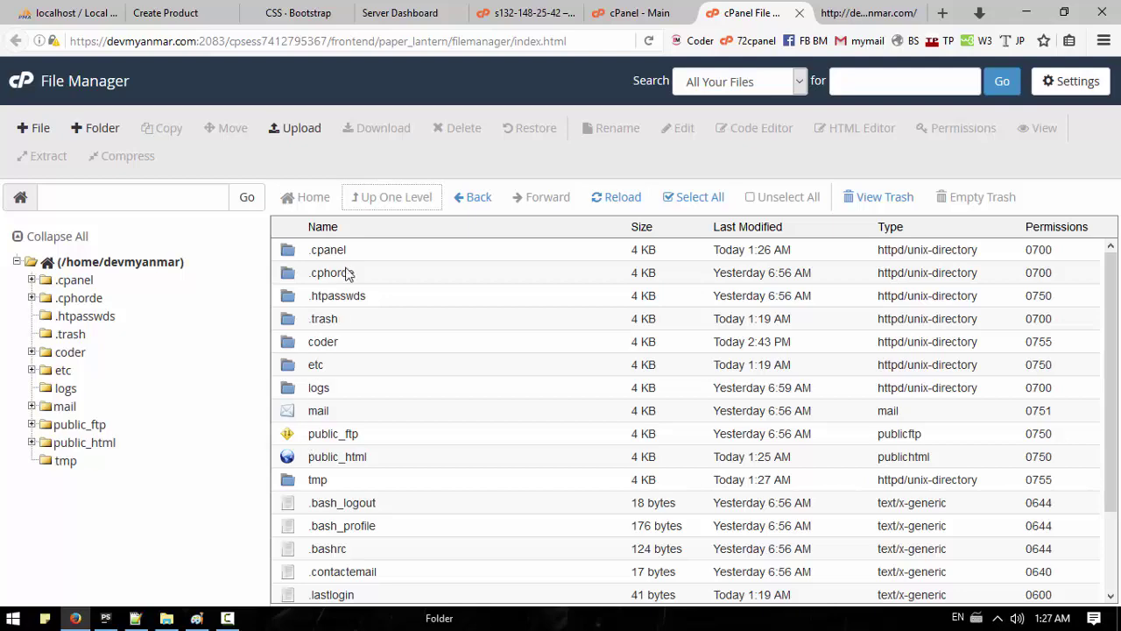
{"action": "left_click", "coordinate": [69, 352]}
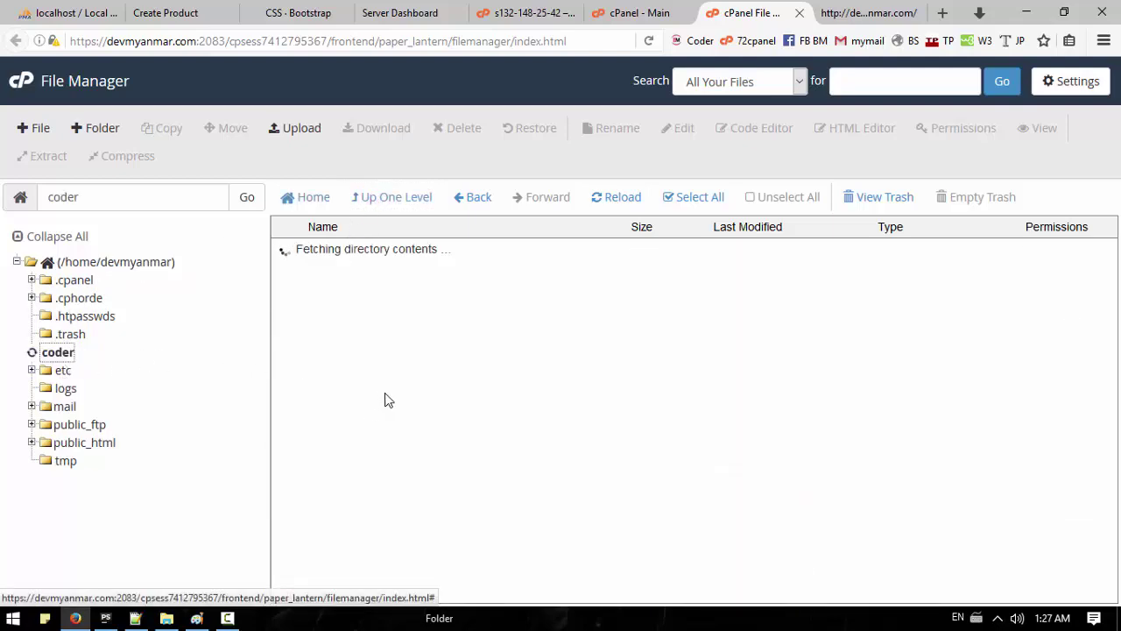
{"action": "scroll", "coordinate": [456, 394], "scroll_direction": "down", "scroll_amount": 3}
{"action": "left_click", "coordinate": [317, 344]}
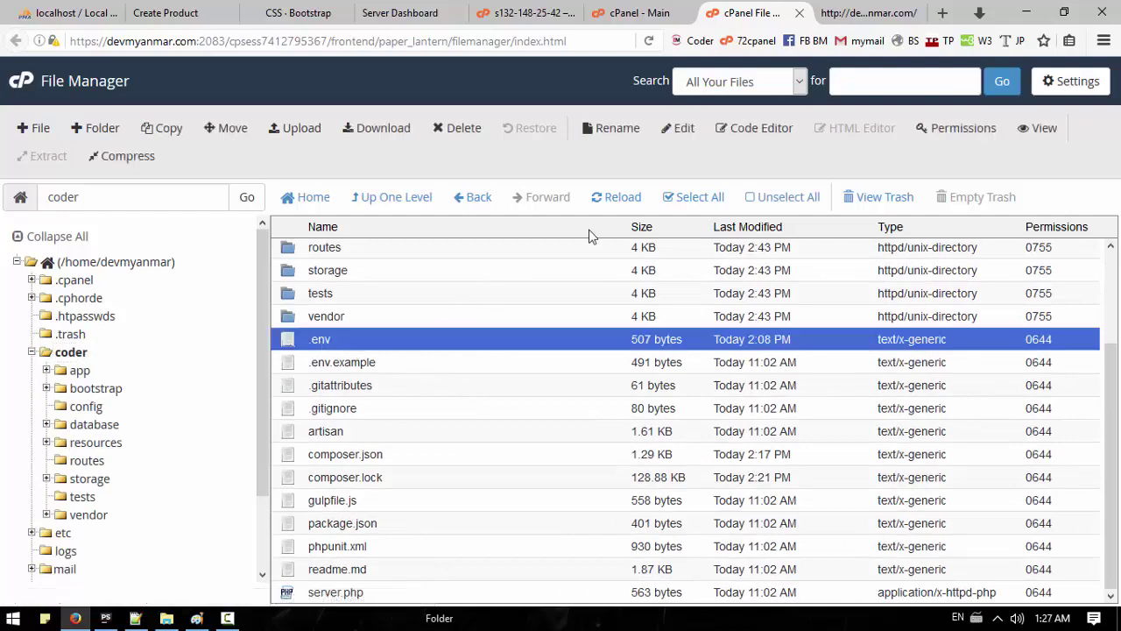
{"action": "left_click", "coordinate": [663, 137]}
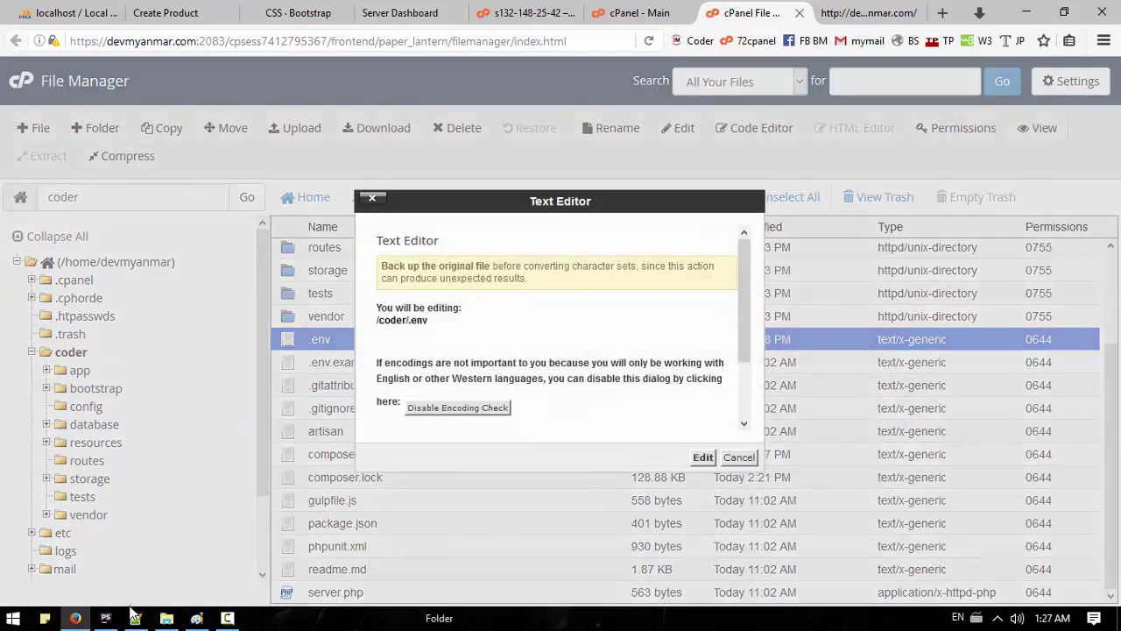
{"action": "left_click", "coordinate": [702, 458]}
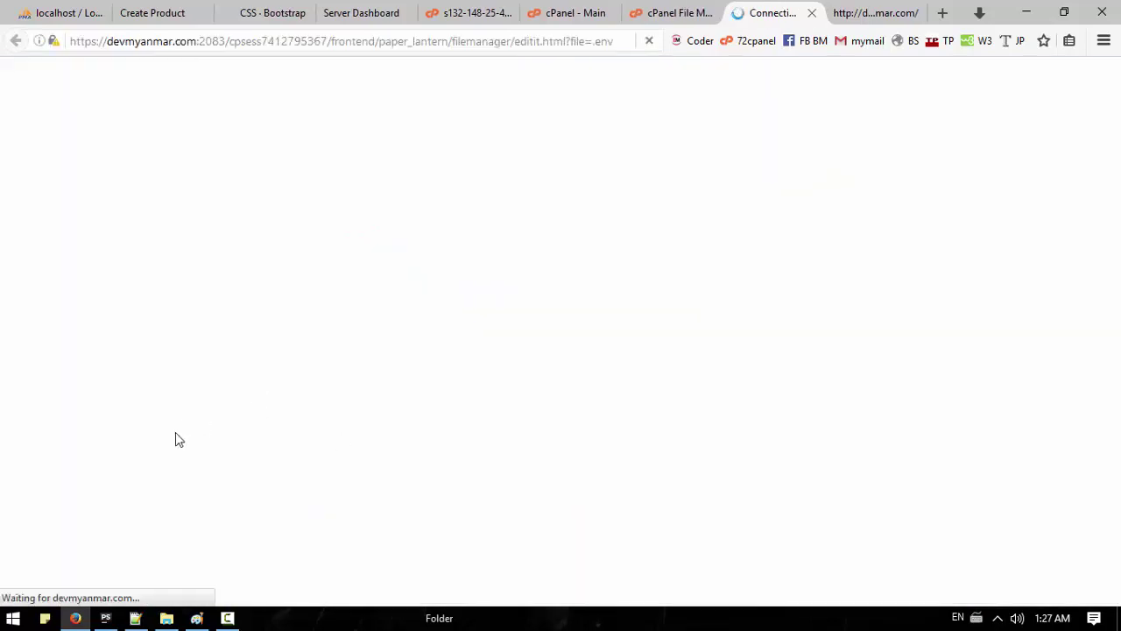
Step: Replace DB_DATABASE value bm with devmyanm_db
{"action": "left_click", "coordinate": [136, 619]}
{"action": "left_click_drag", "start_coordinate": [287, 92], "coordinate": [178, 92]}
{"action": "key", "text": "ctrl+c"}
{"action": "left_click", "coordinate": [104, 618]}
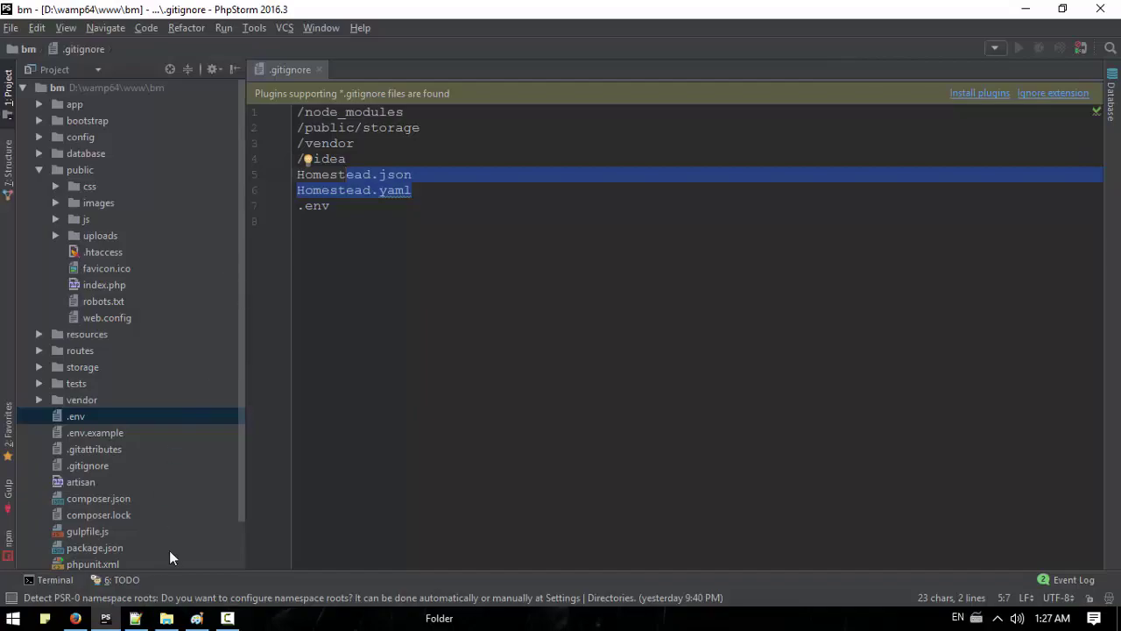
{"action": "left_click", "coordinate": [75, 618]}
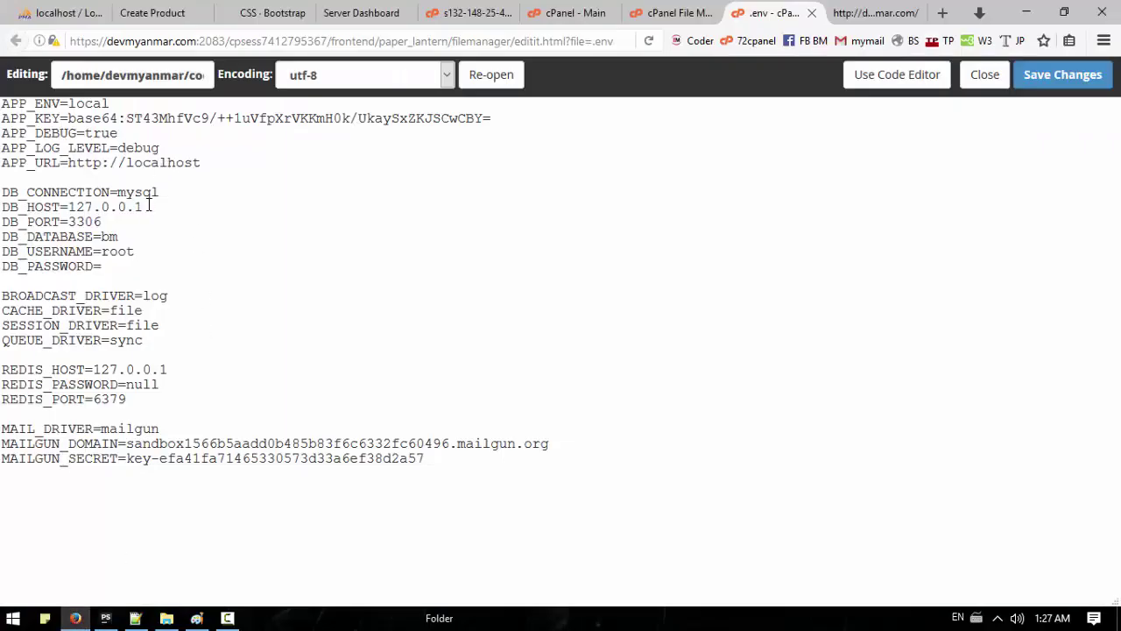
{"action": "left_click_drag", "start_coordinate": [127, 236], "coordinate": [104, 236]}
{"action": "key", "text": "ctrl+v"}
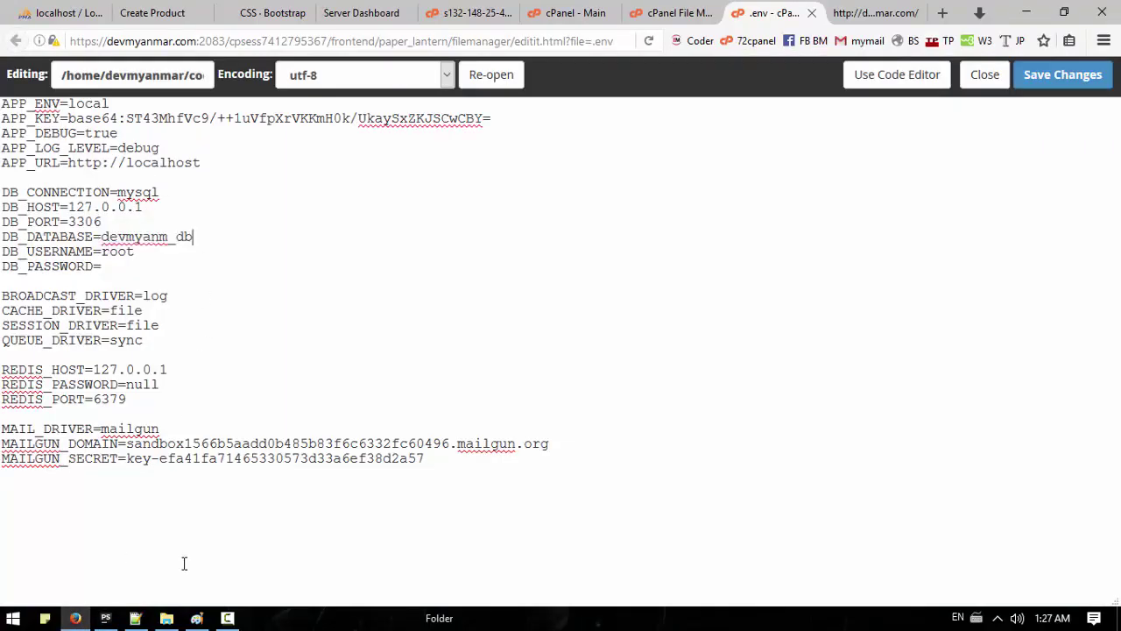
Step: Replace DB_USERNAME root with the new database user name
{"action": "left_click", "coordinate": [135, 618]}
{"action": "left_click_drag", "start_coordinate": [269, 118], "coordinate": [146, 118]}
{"action": "key", "text": "ctrl+c"}
{"action": "left_click", "coordinate": [75, 619]}
{"action": "double_click", "coordinate": [119, 252]}
{"action": "key", "text": "ctrl+v"}
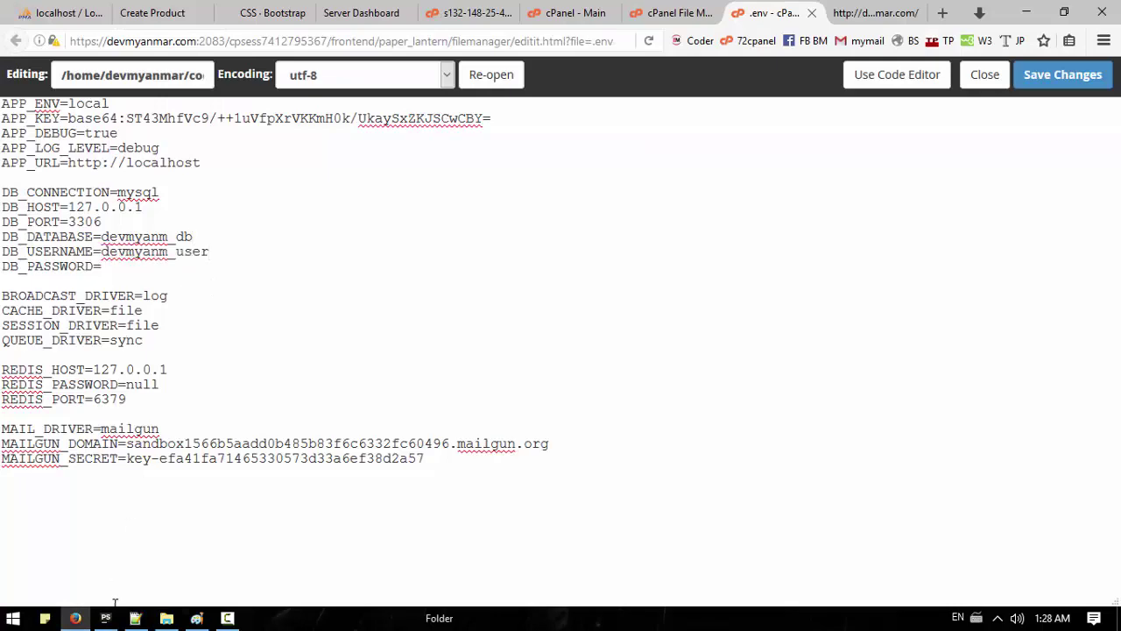
Step: Paste the generated password into DB_PASSWORD and save .env
{"action": "left_click", "coordinate": [106, 617]}
{"action": "left_click", "coordinate": [75, 619]}
{"action": "left_click", "coordinate": [135, 619]}
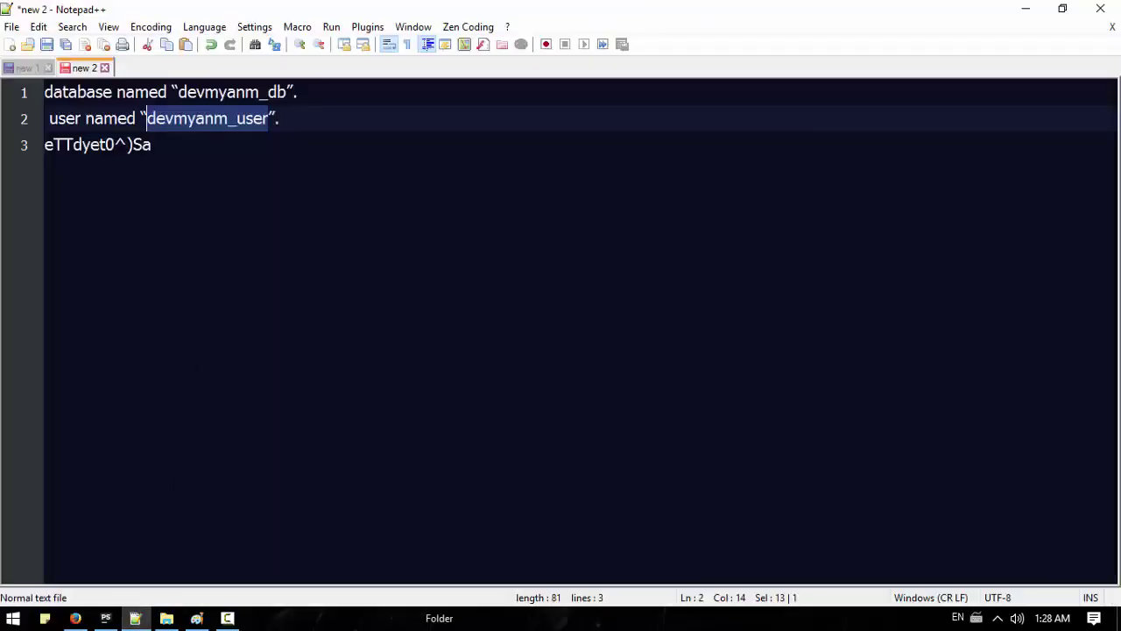
{"action": "left_click_drag", "start_coordinate": [151, 145], "coordinate": [44, 145]}
{"action": "key", "text": "ctrl+c"}
{"action": "left_click", "coordinate": [106, 617]}
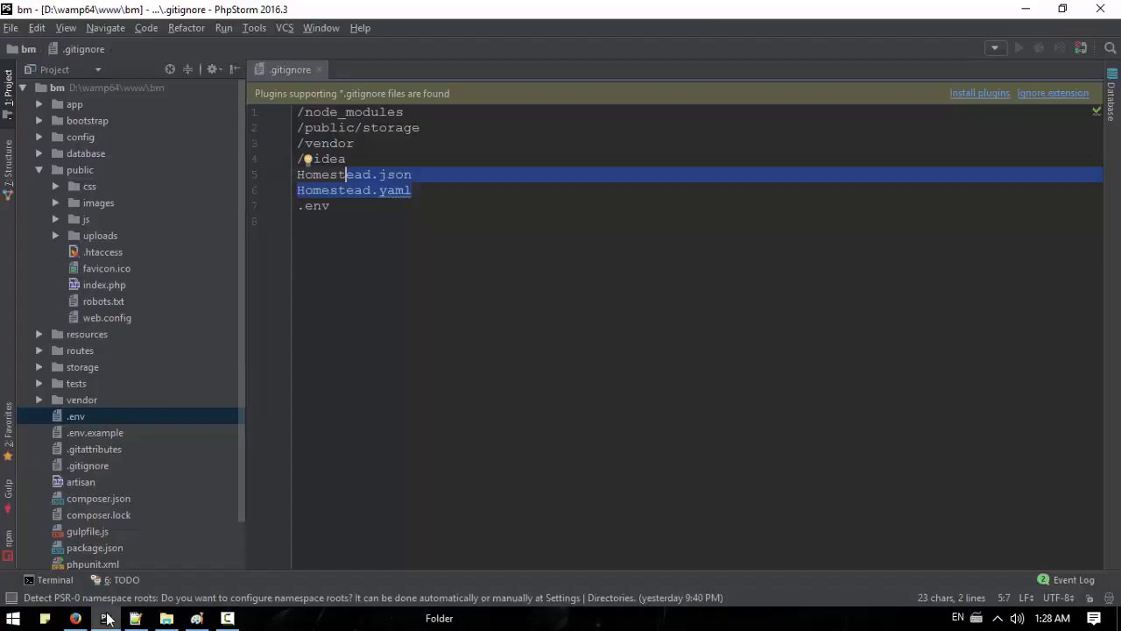
{"action": "left_click", "coordinate": [75, 618]}
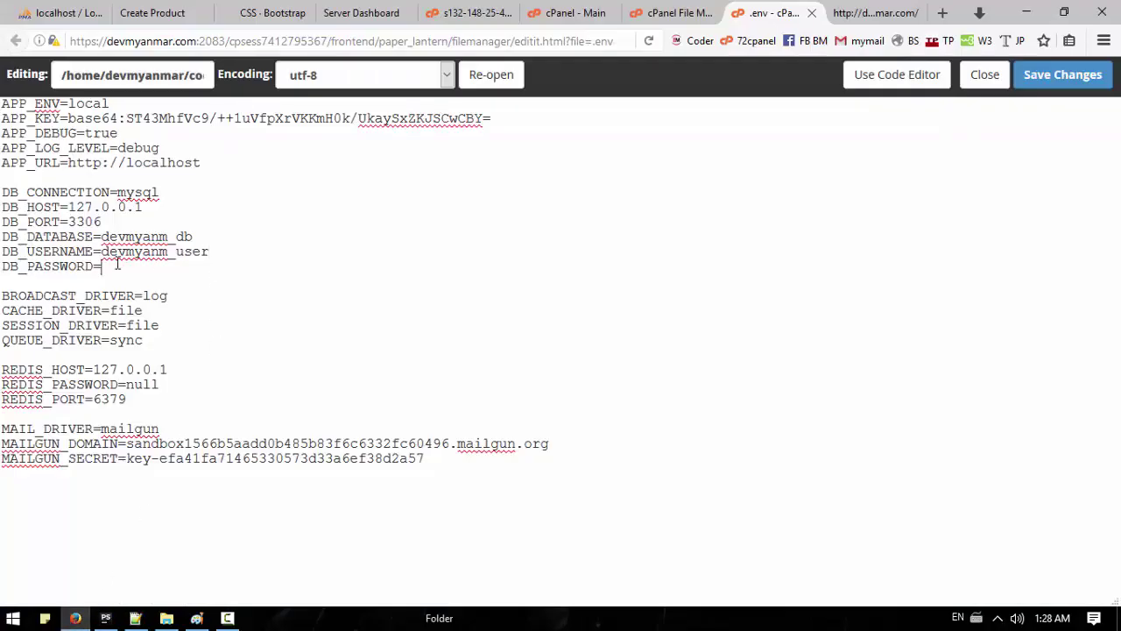
{"action": "key", "text": "ctrl+v"}
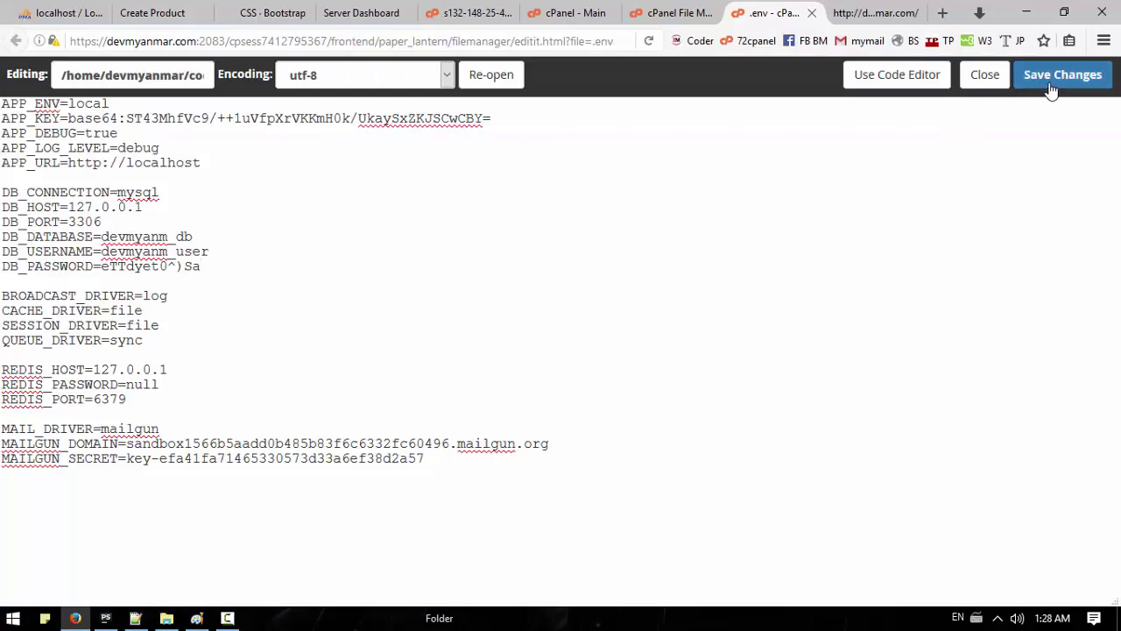
{"action": "left_click", "coordinate": [1067, 76]}
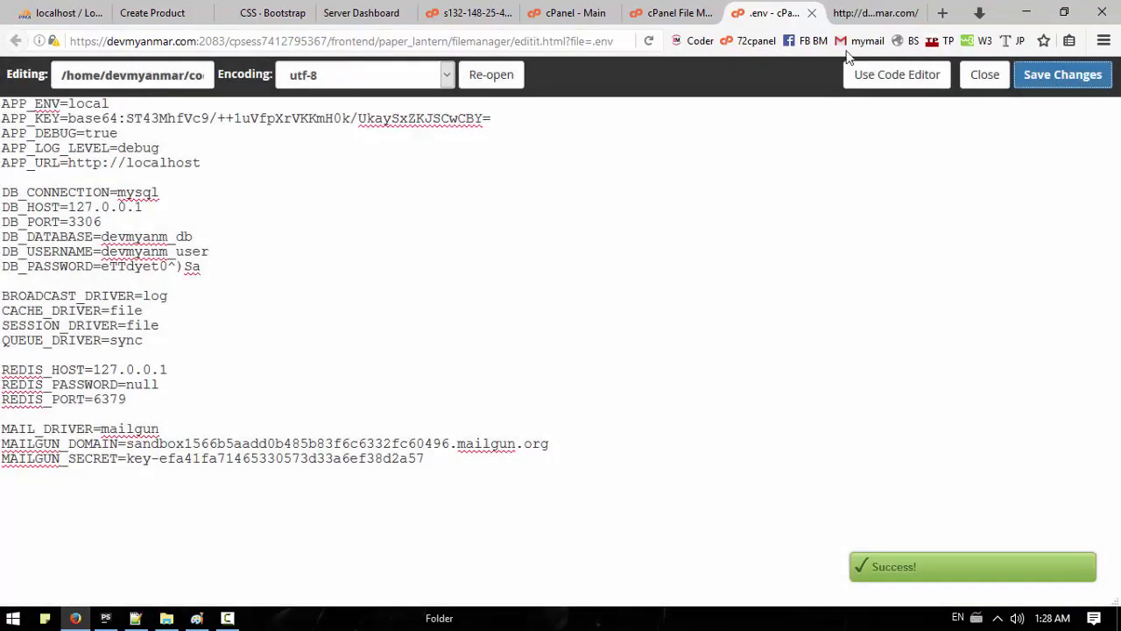
{"action": "left_click", "coordinate": [867, 12]}
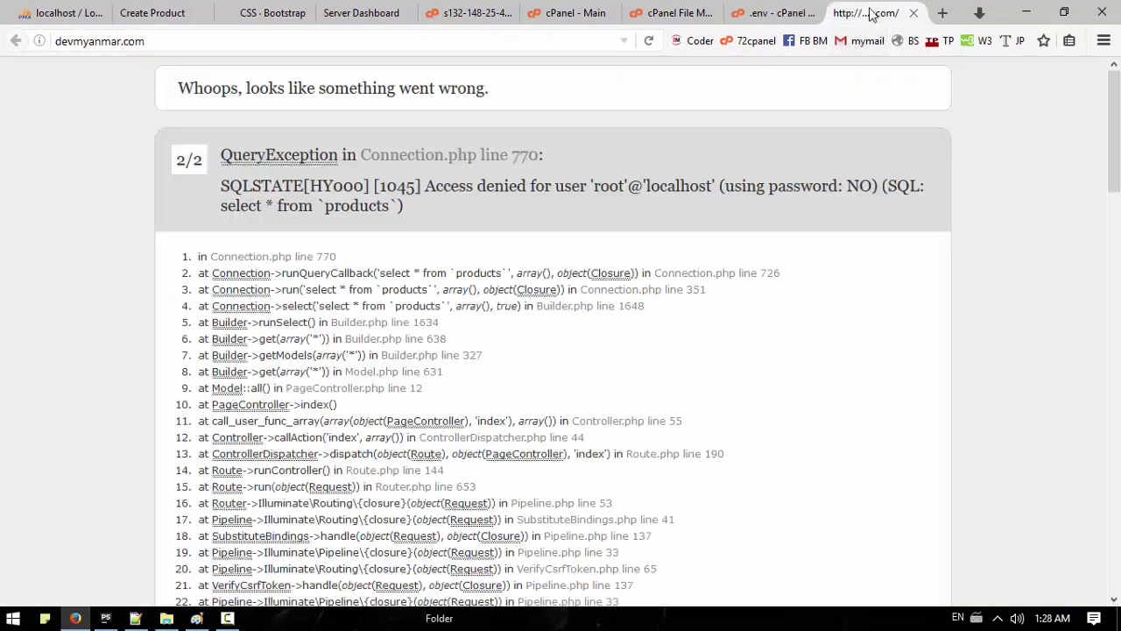
Step: Reload the live site and go to Products > Create
{"action": "left_click", "coordinate": [651, 41]}
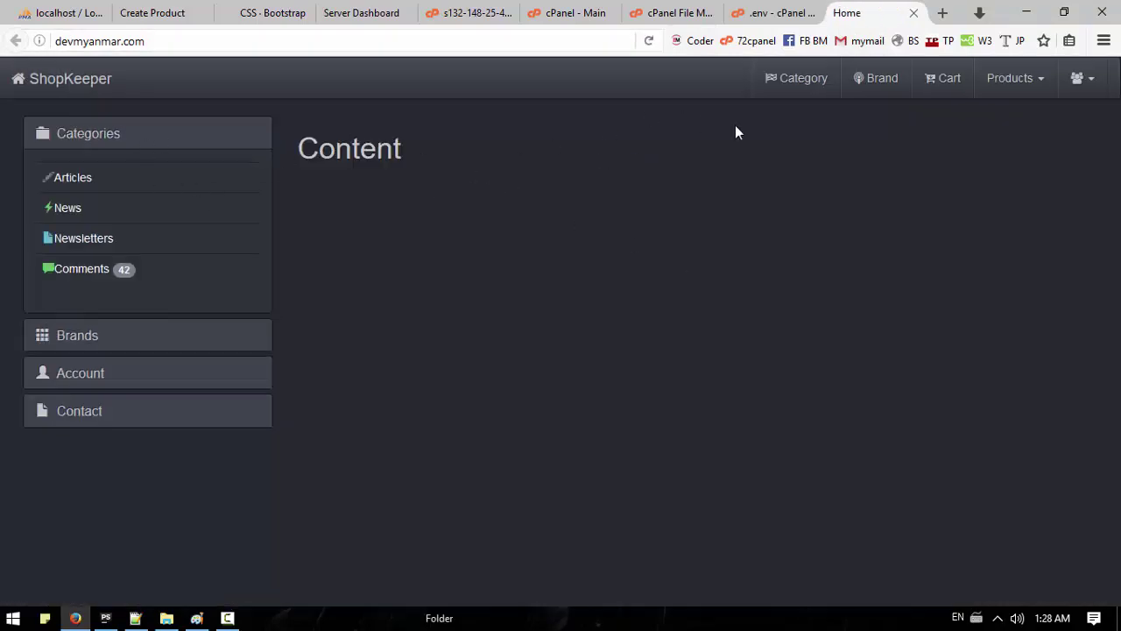
{"action": "left_click", "coordinate": [1032, 79]}
{"action": "left_click", "coordinate": [970, 127]}
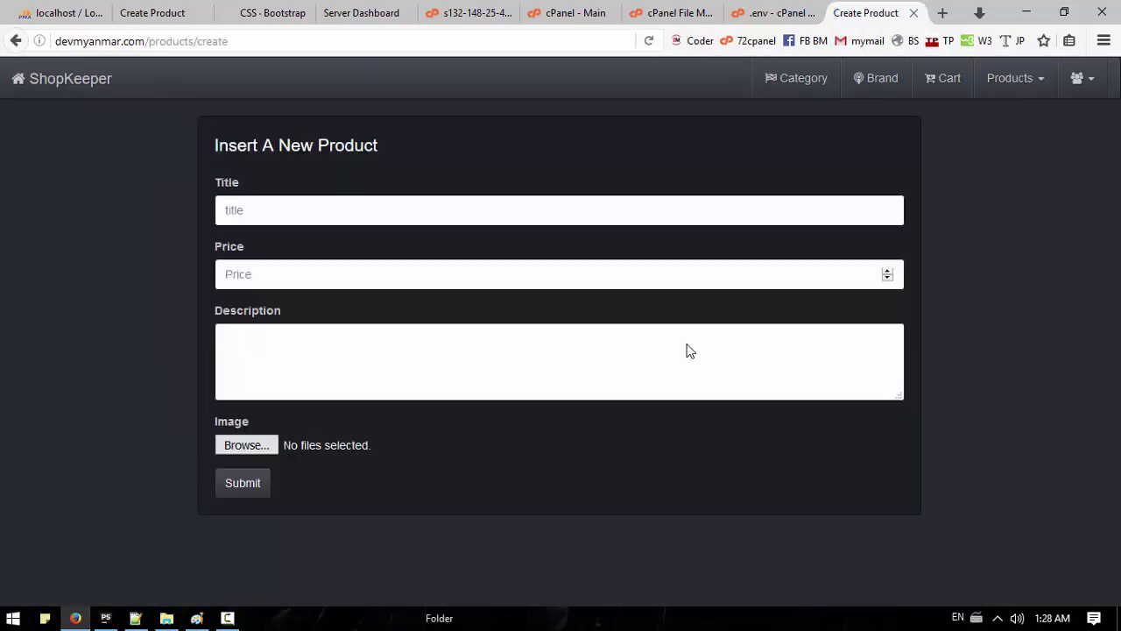
Step: Enter title 'Laravel Book' and price 20 on the Insert A New Product form
{"action": "left_click", "coordinate": [260, 206]}
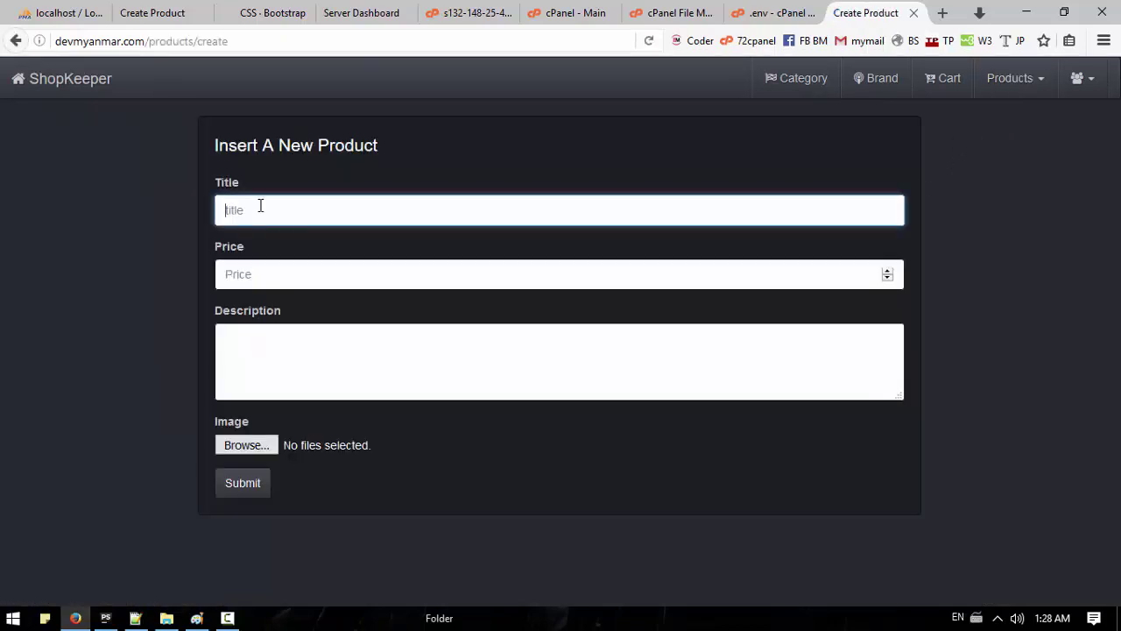
{"action": "type", "text": "Laravel"}
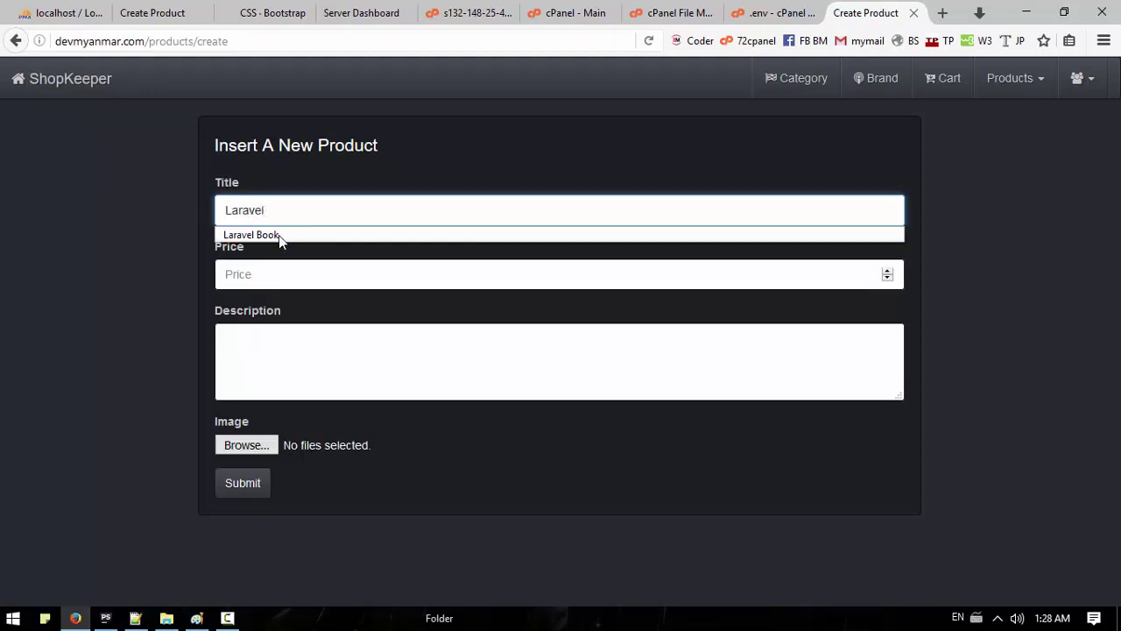
{"action": "left_click", "coordinate": [278, 234]}
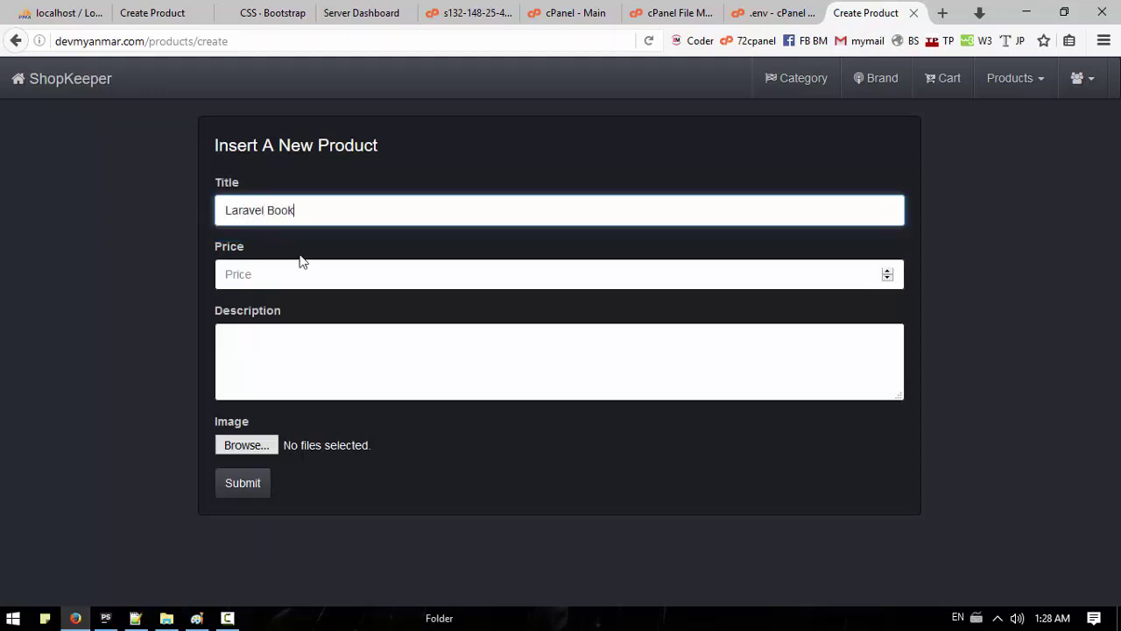
{"action": "left_click", "coordinate": [310, 271]}
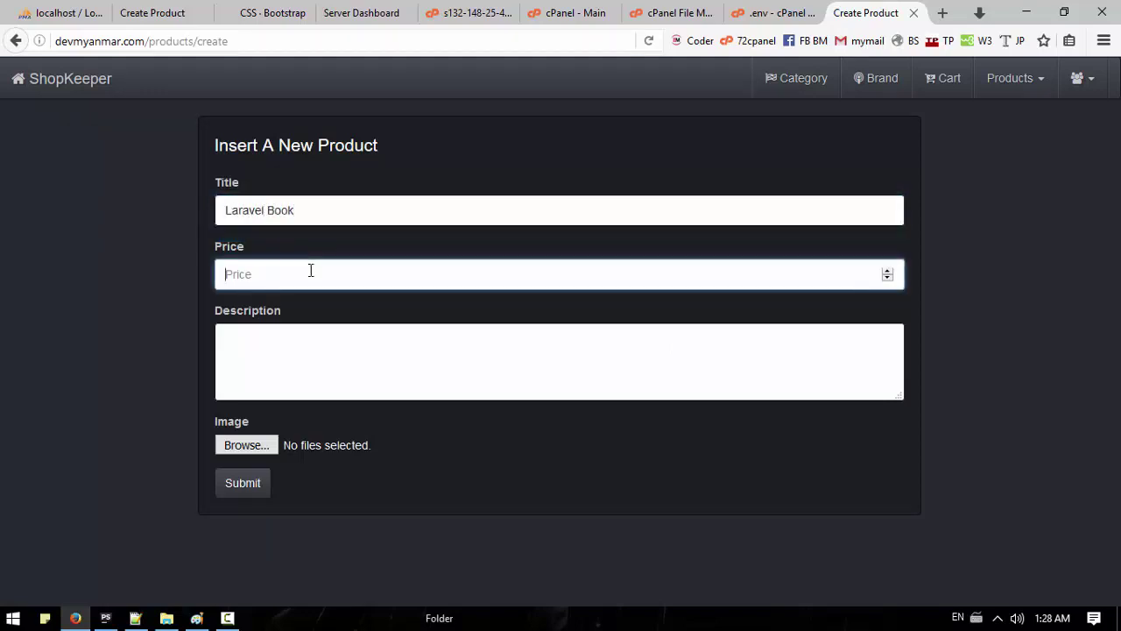
{"action": "left_click", "coordinate": [316, 331]}
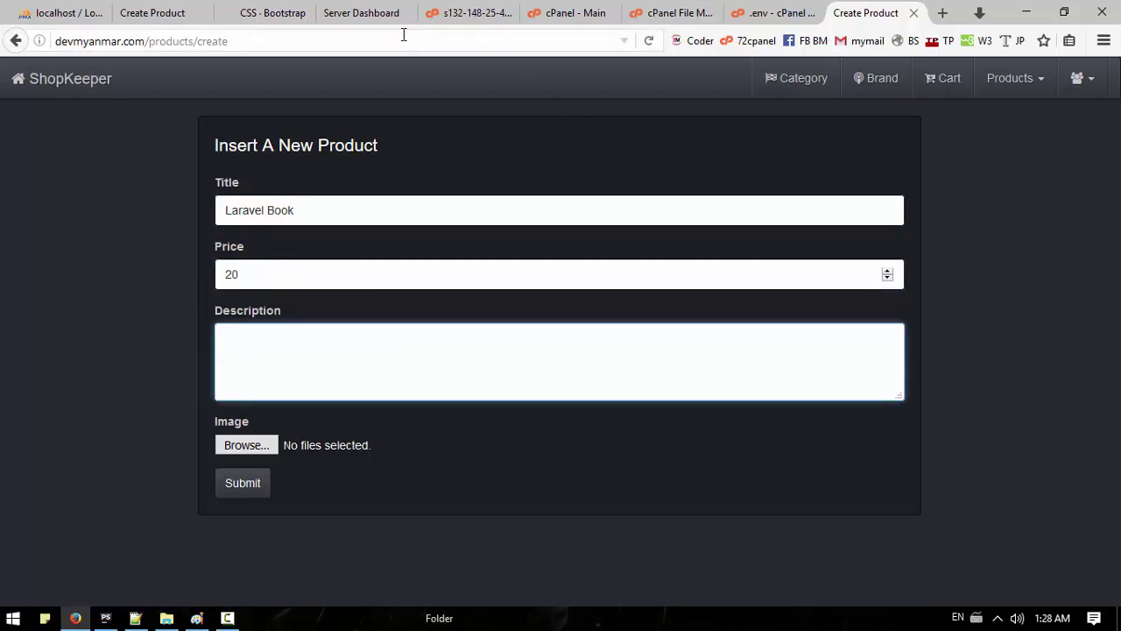
Step: Compare with the local site's Create Product and home pages, then return to the live form
{"action": "left_click", "coordinate": [267, 13]}
{"action": "left_click", "coordinate": [166, 12]}
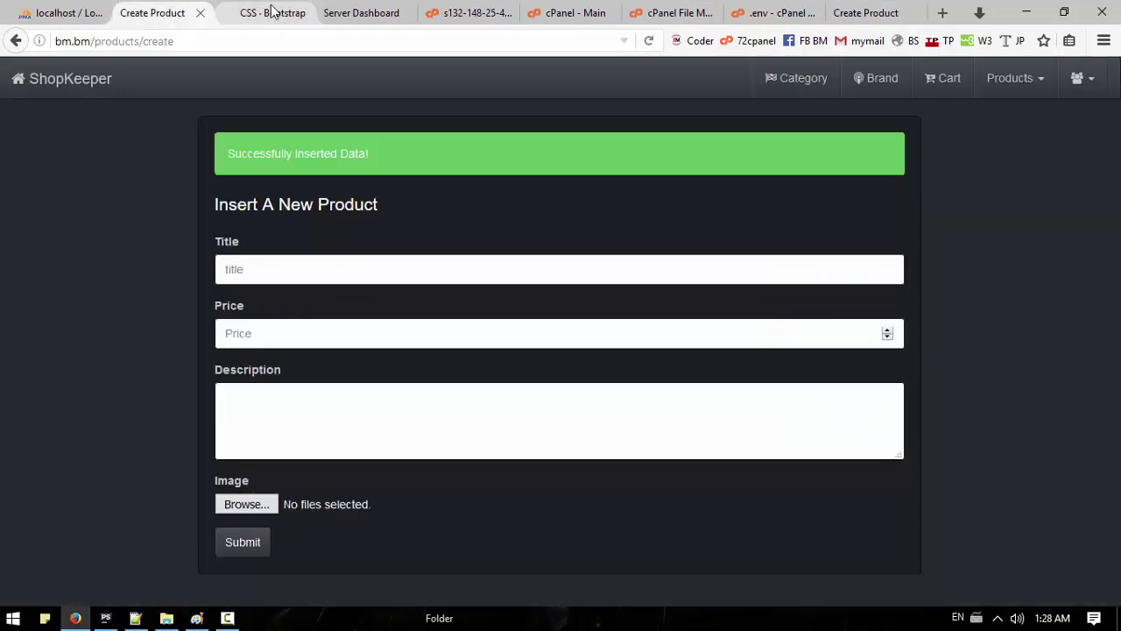
{"action": "left_click", "coordinate": [72, 80]}
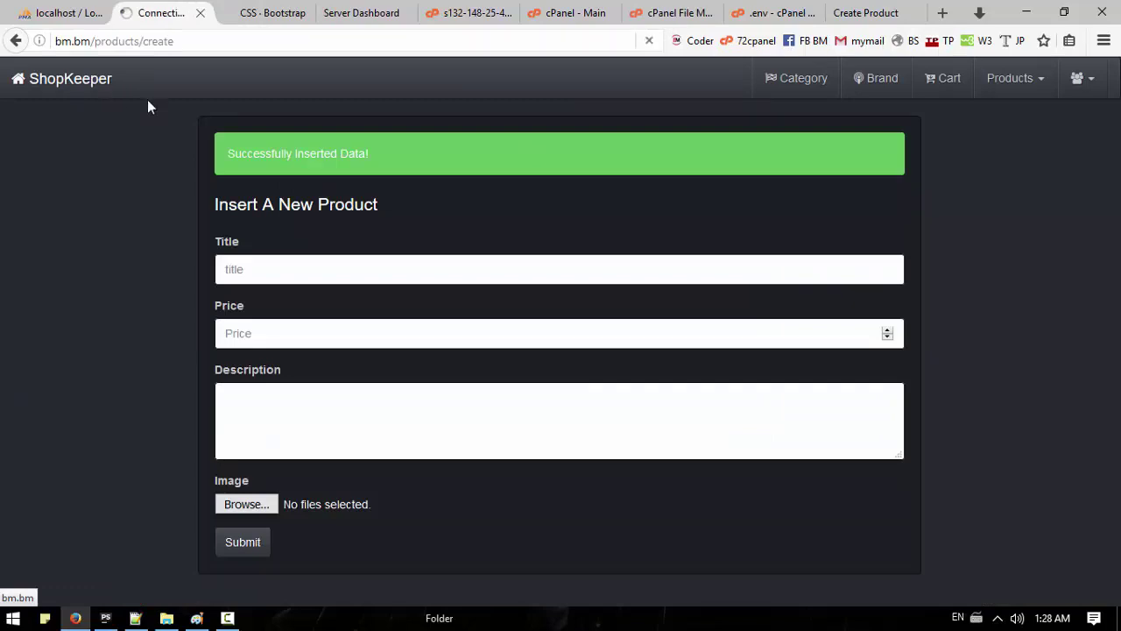
{"action": "left_click", "coordinate": [906, 11]}
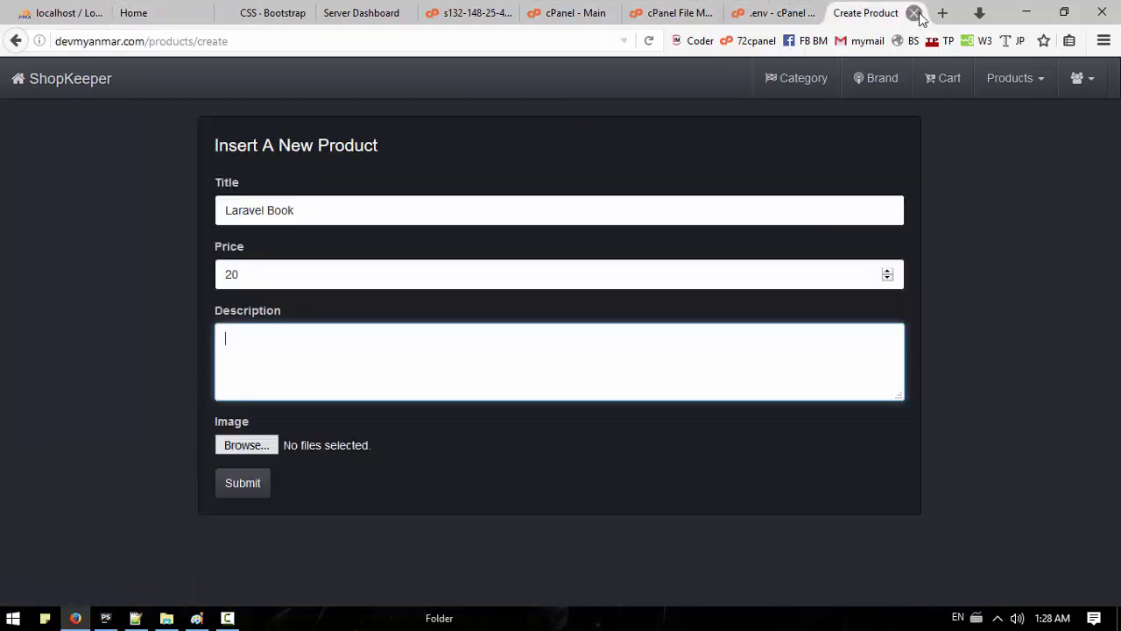
{"action": "left_click", "coordinate": [942, 13]}
Step: Copy the opening Lorem Ipsum sentences from lipsum.com into the product Description
{"action": "type", "text": "lo"}
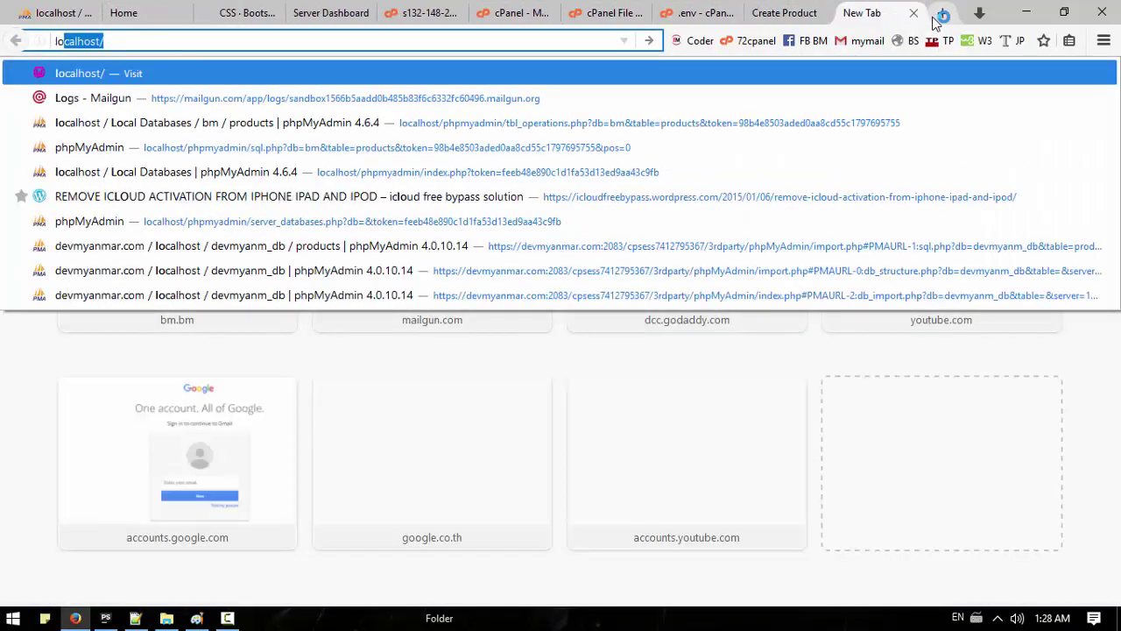
{"action": "type", "text": "rem "}
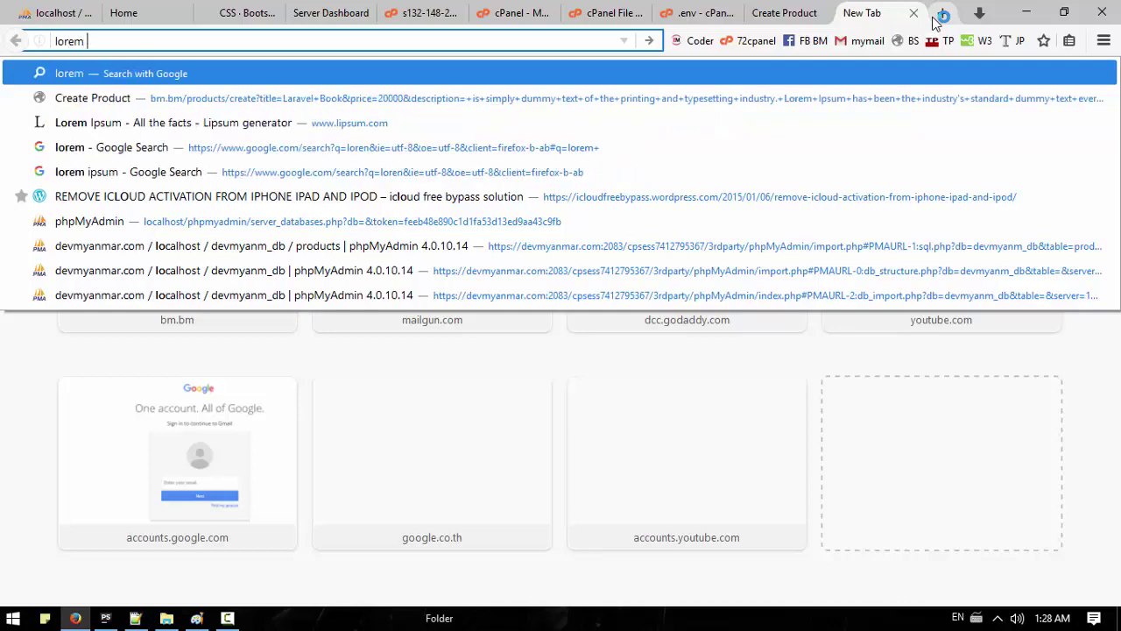
{"action": "type", "text": "ipsum"}
{"action": "key", "text": "Return"}
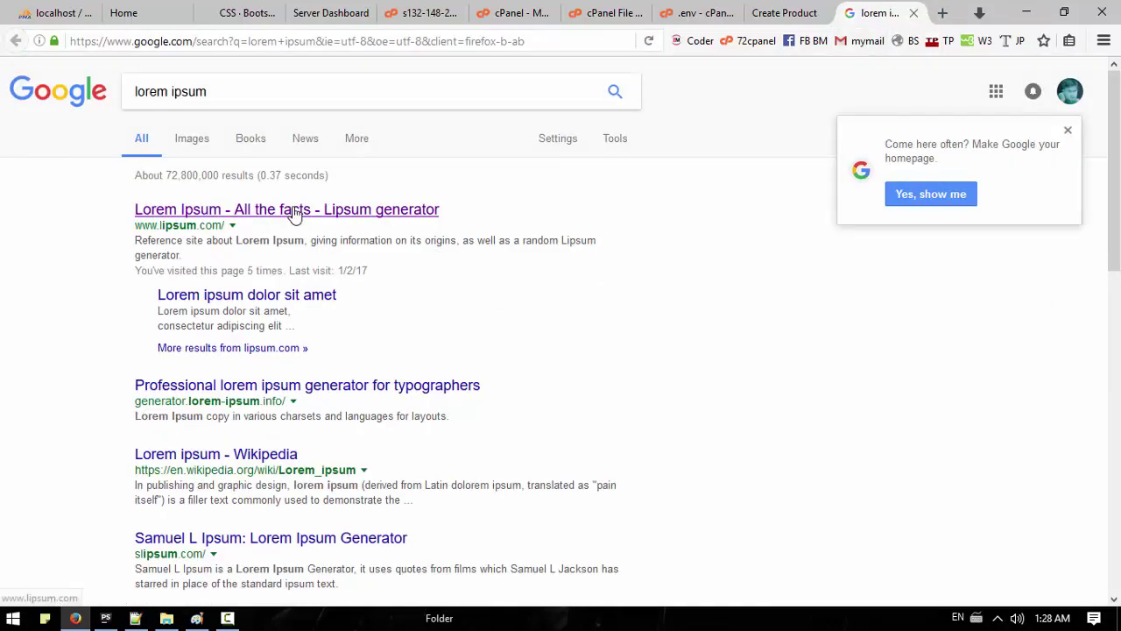
{"action": "left_click", "coordinate": [376, 211]}
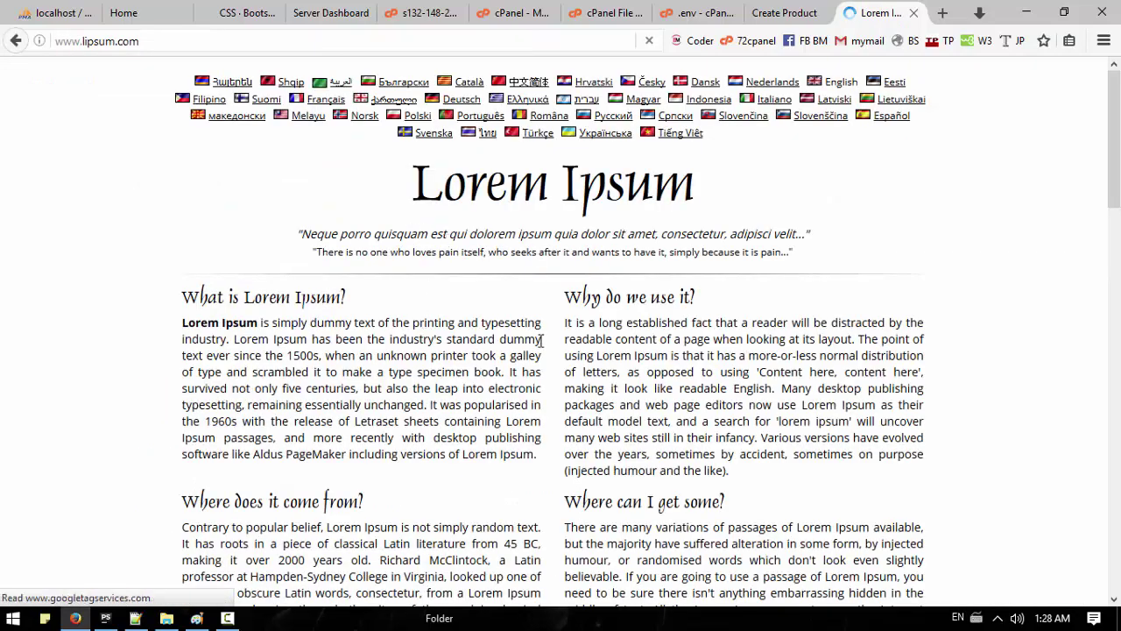
{"action": "left_click_drag", "start_coordinate": [539, 340], "coordinate": [182, 323]}
{"action": "key", "text": "ctrl+c"}
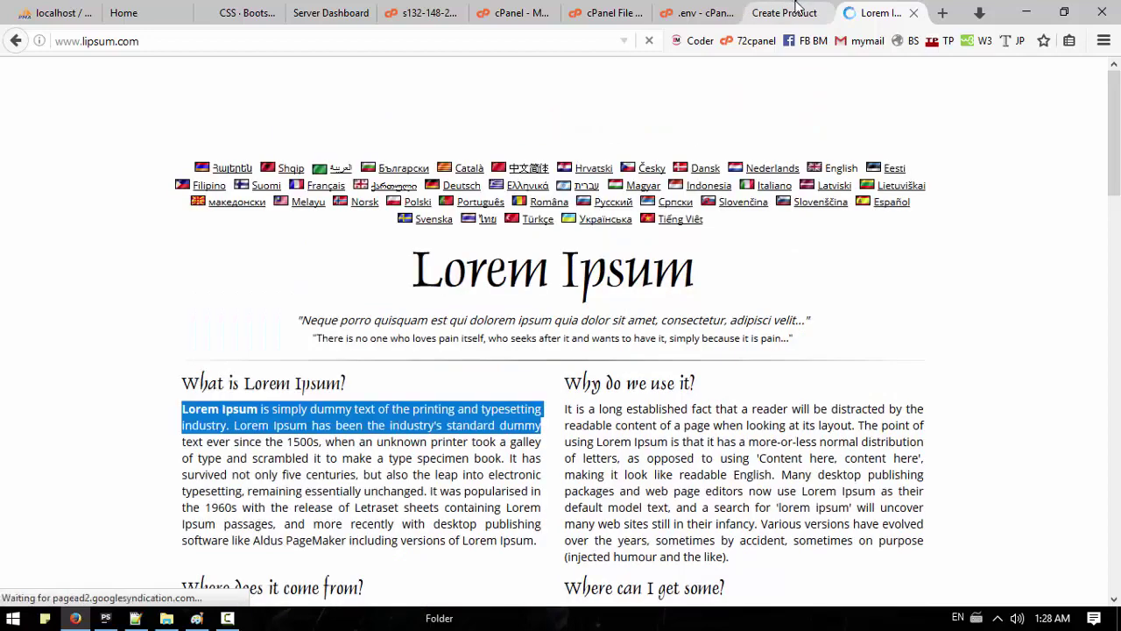
{"action": "left_click", "coordinate": [784, 12]}
{"action": "key", "text": "ctrl+v"}
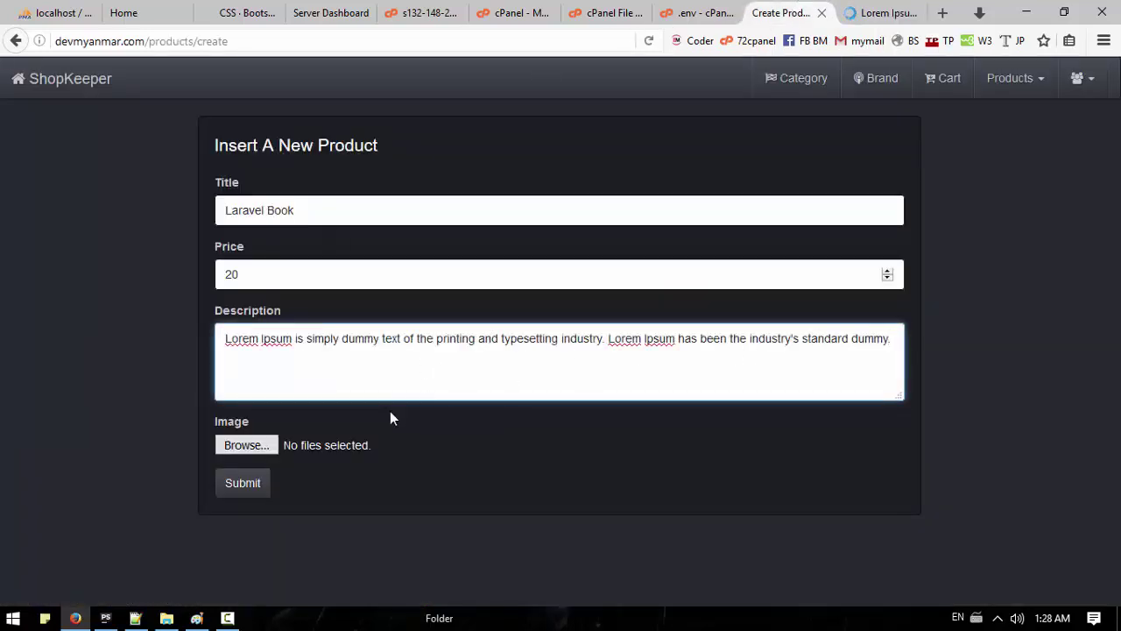
{"action": "left_click", "coordinate": [246, 445]}
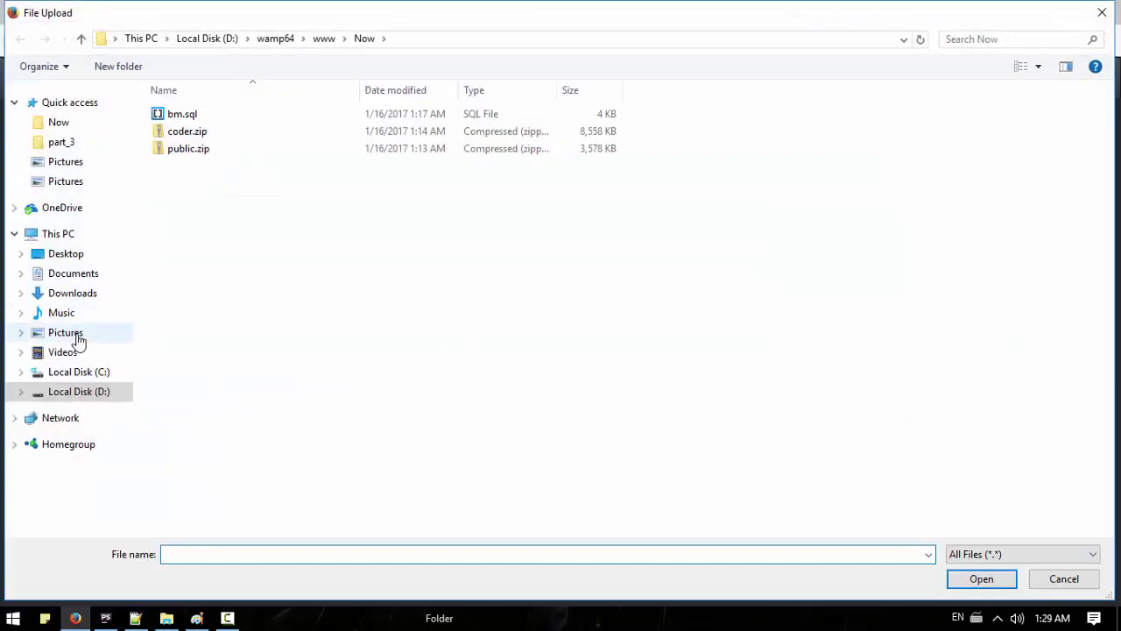
Step: Attach laravel_book.png and laravel_5.3.png from Pictures as product images
{"action": "left_click", "coordinate": [70, 334]}
{"action": "left_click", "coordinate": [604, 279]}
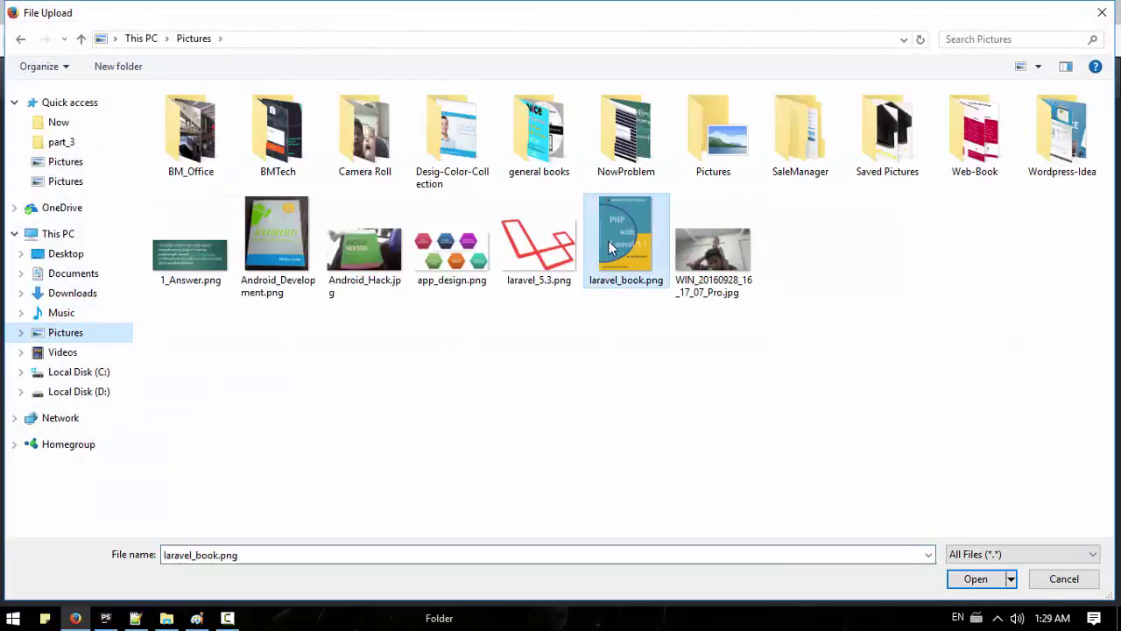
{"action": "left_click", "coordinate": [543, 263], "text": "ctrl"}
{"action": "left_click", "coordinate": [985, 582]}
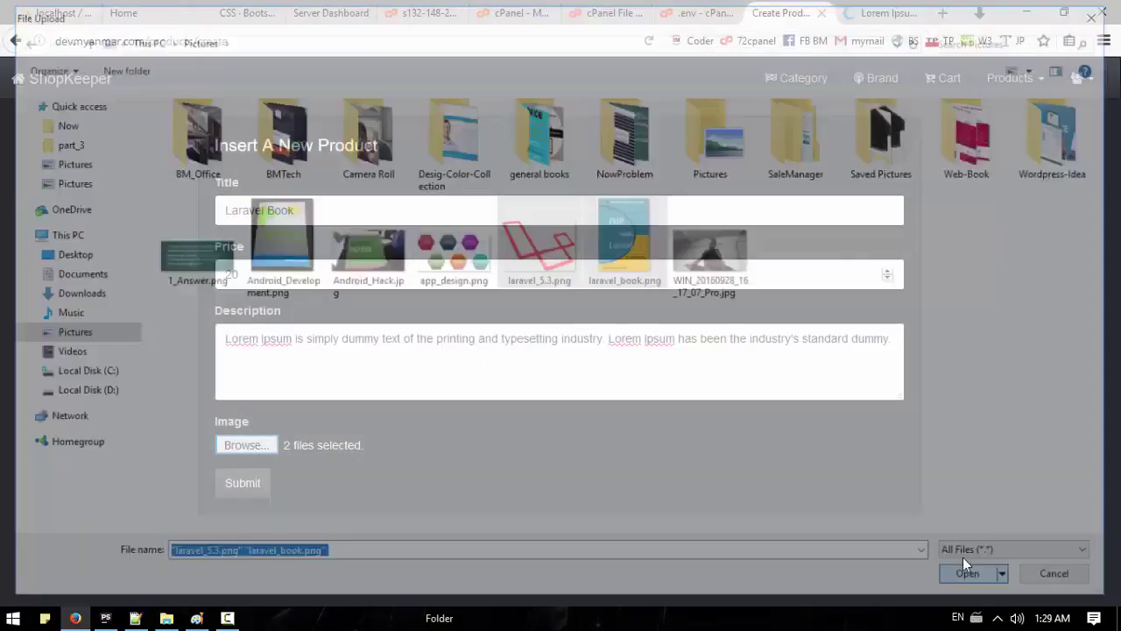
Step: Submit the Laravel Book product and check the result
{"action": "left_click", "coordinate": [256, 491]}
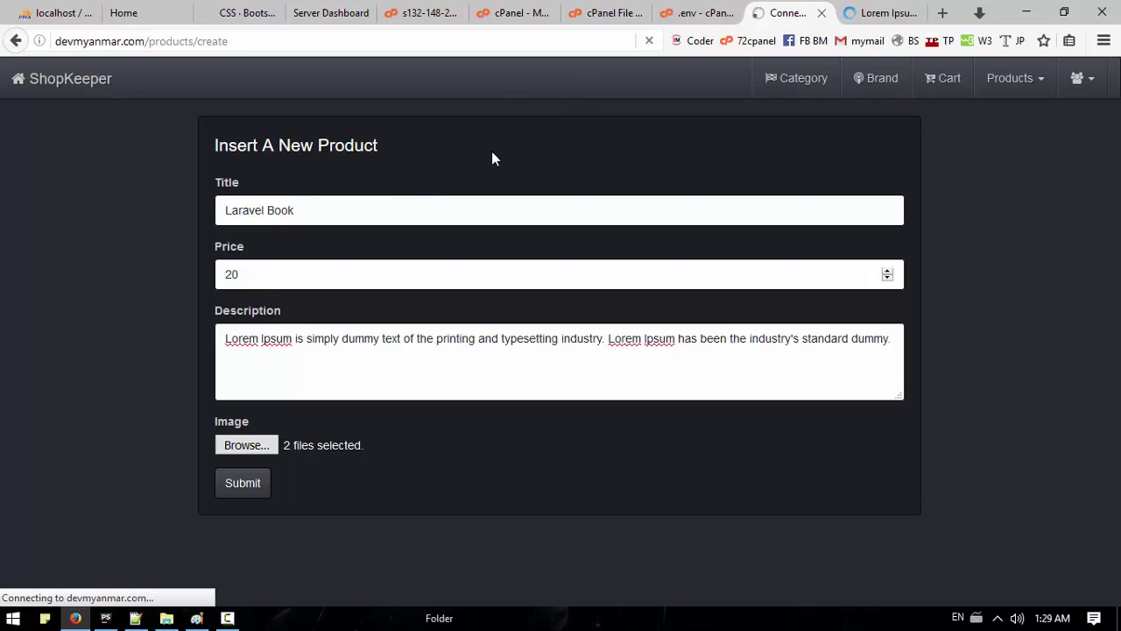
{"action": "left_click", "coordinate": [886, 12]}
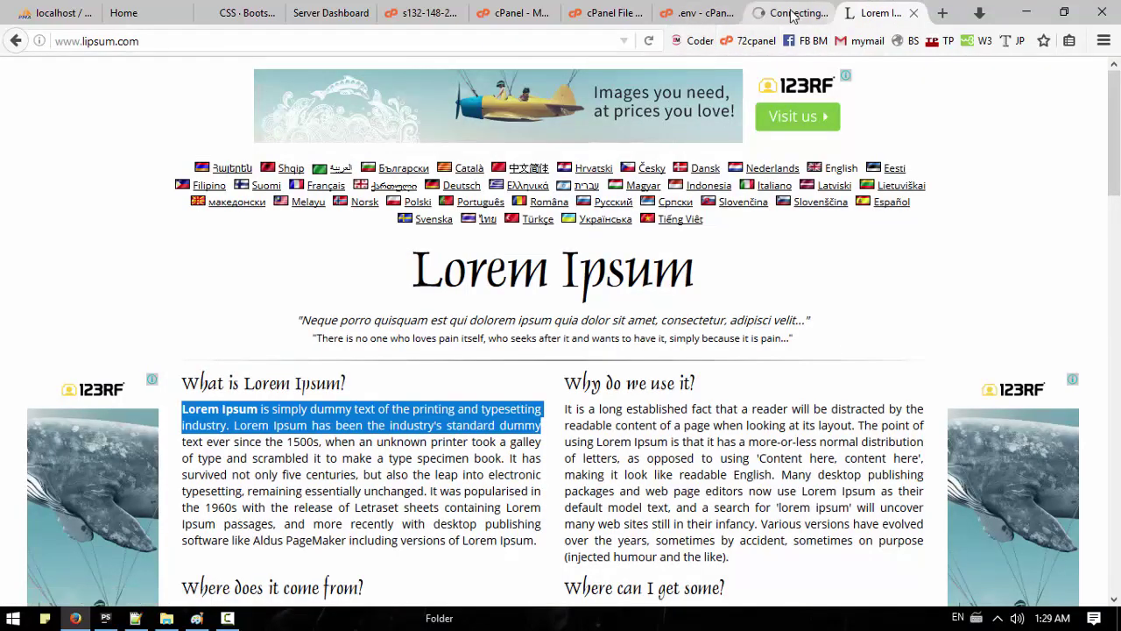
{"action": "left_click", "coordinate": [788, 12]}
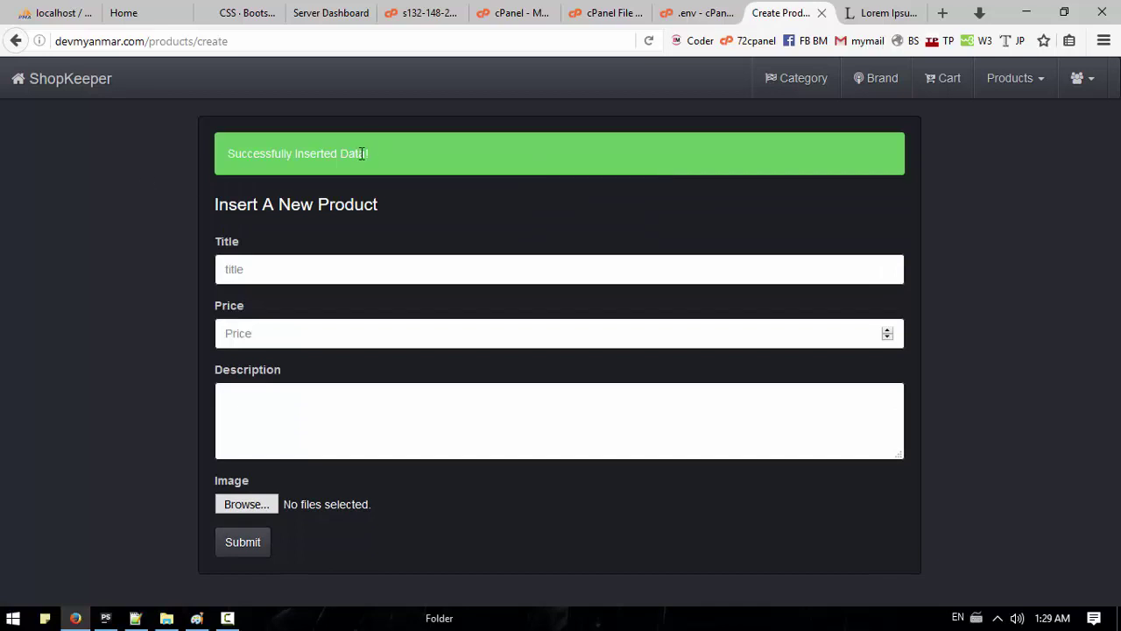
Step: Start a new product titled Android App Dev and enter its price
{"action": "left_click_drag", "start_coordinate": [362, 153], "coordinate": [265, 153]}
{"action": "left_click", "coordinate": [88, 81]}
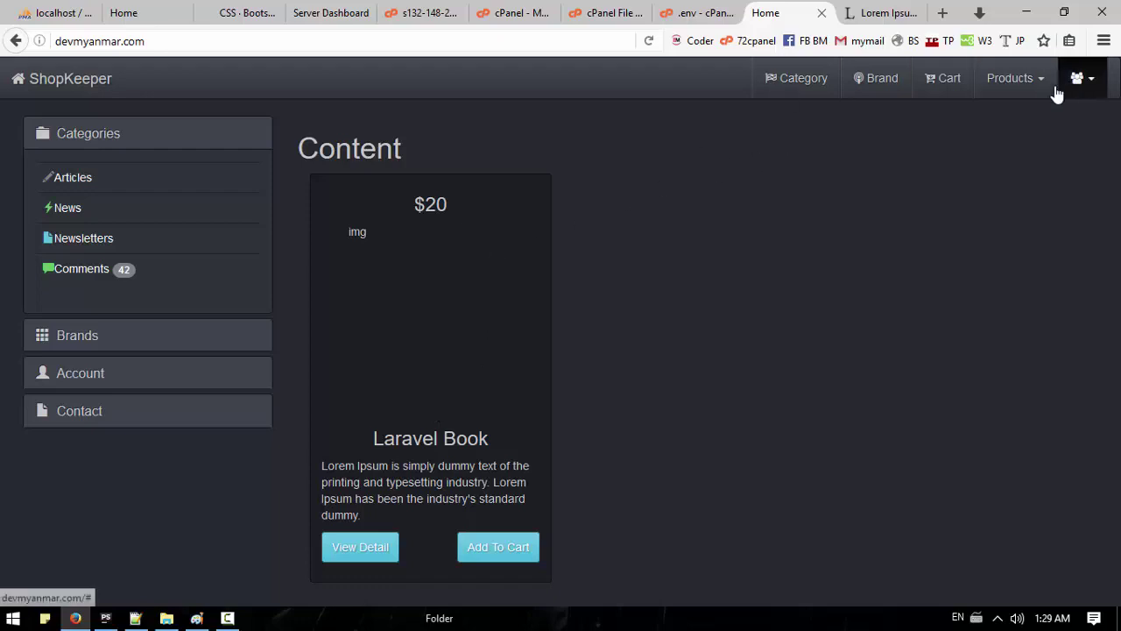
{"action": "left_click", "coordinate": [1013, 80]}
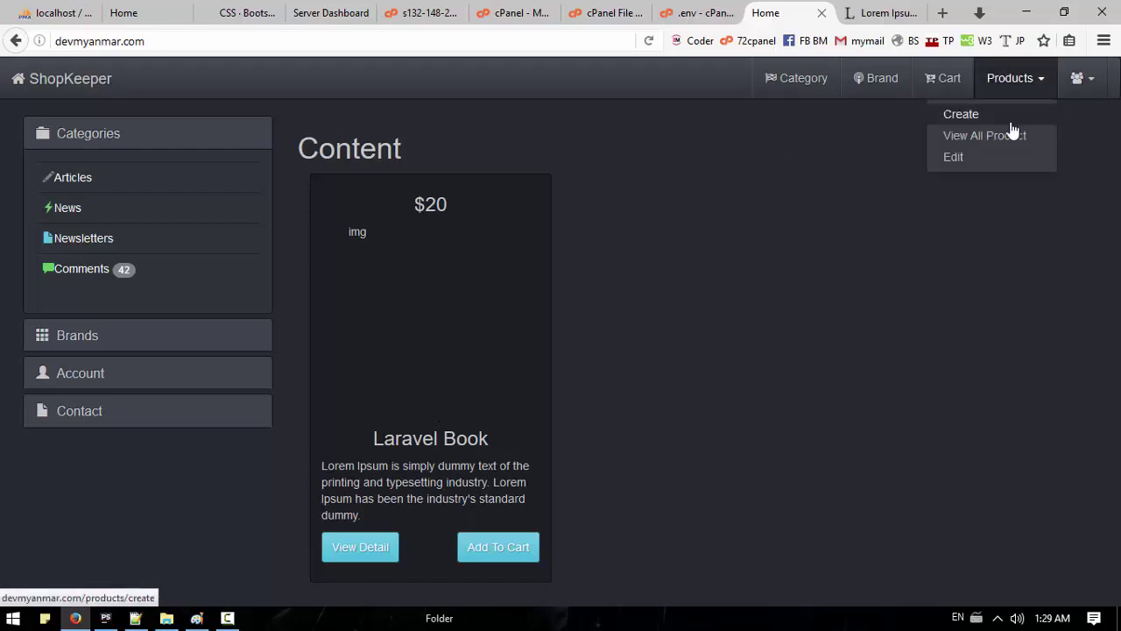
{"action": "left_click", "coordinate": [961, 114]}
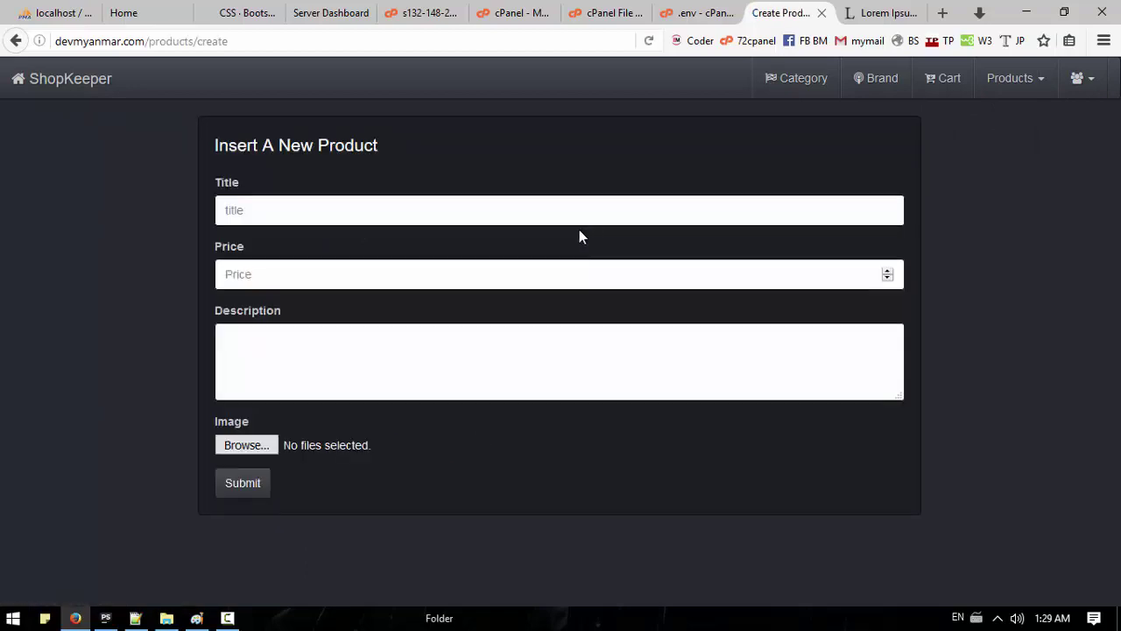
{"action": "left_click", "coordinate": [411, 211]}
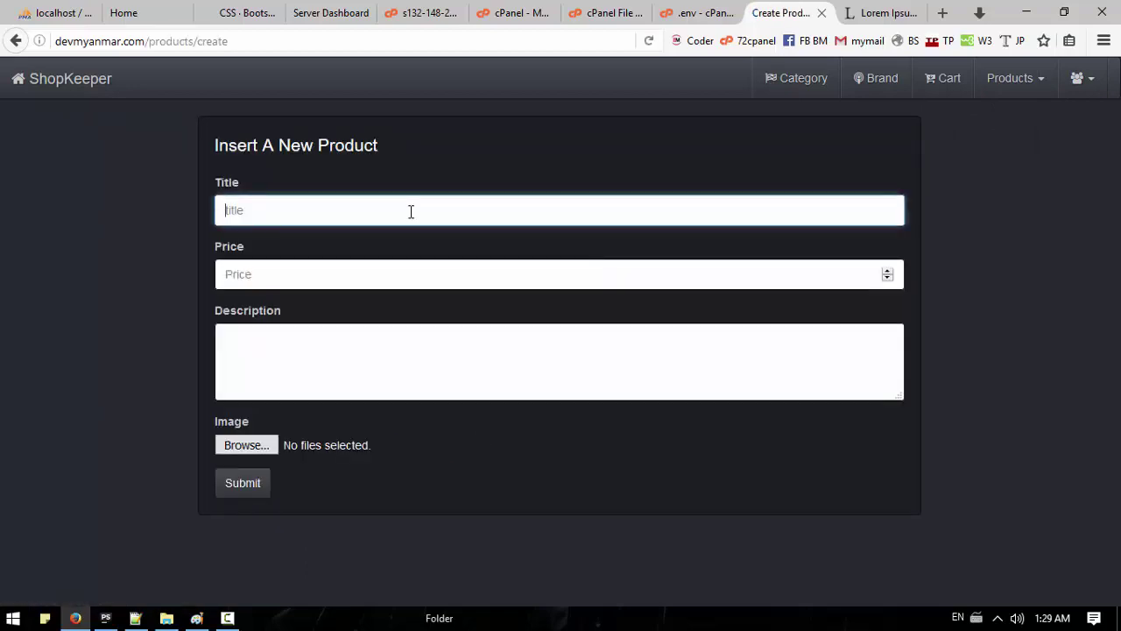
{"action": "type", "text": "Android"}
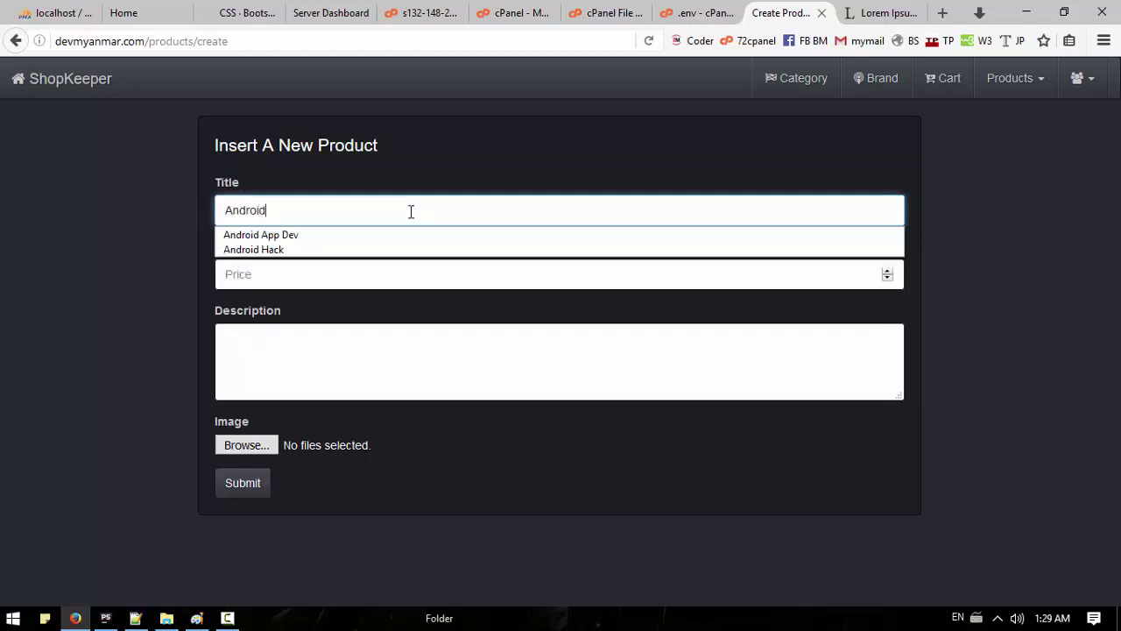
{"action": "type", "text": " Hack"}
{"action": "key", "text": "BackSpace"}
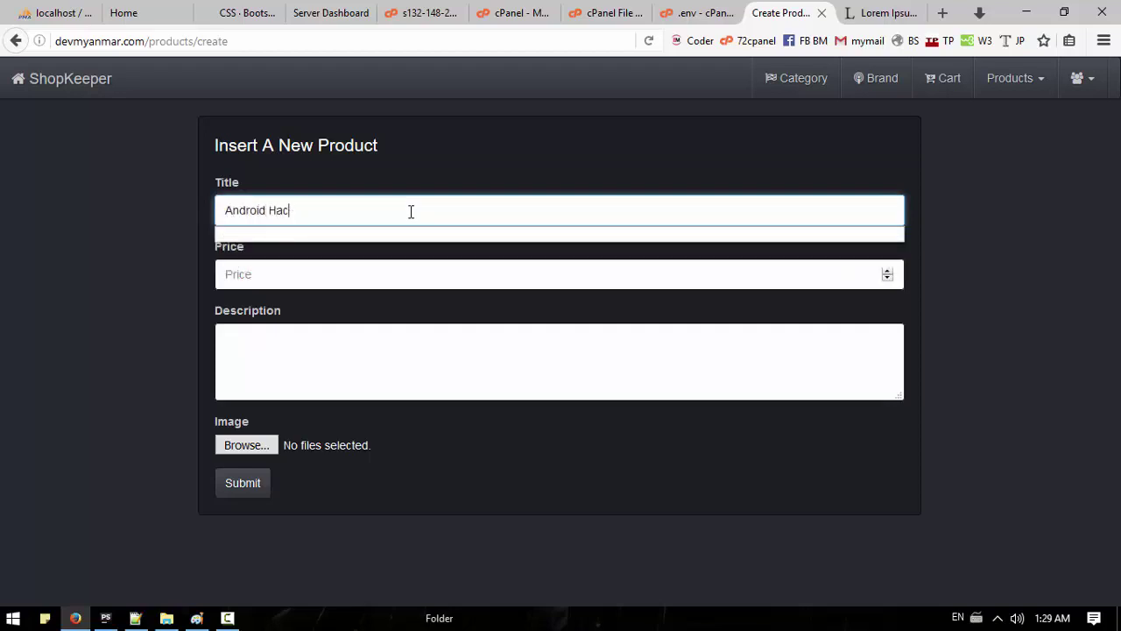
{"action": "type", "text": "App Dev"}
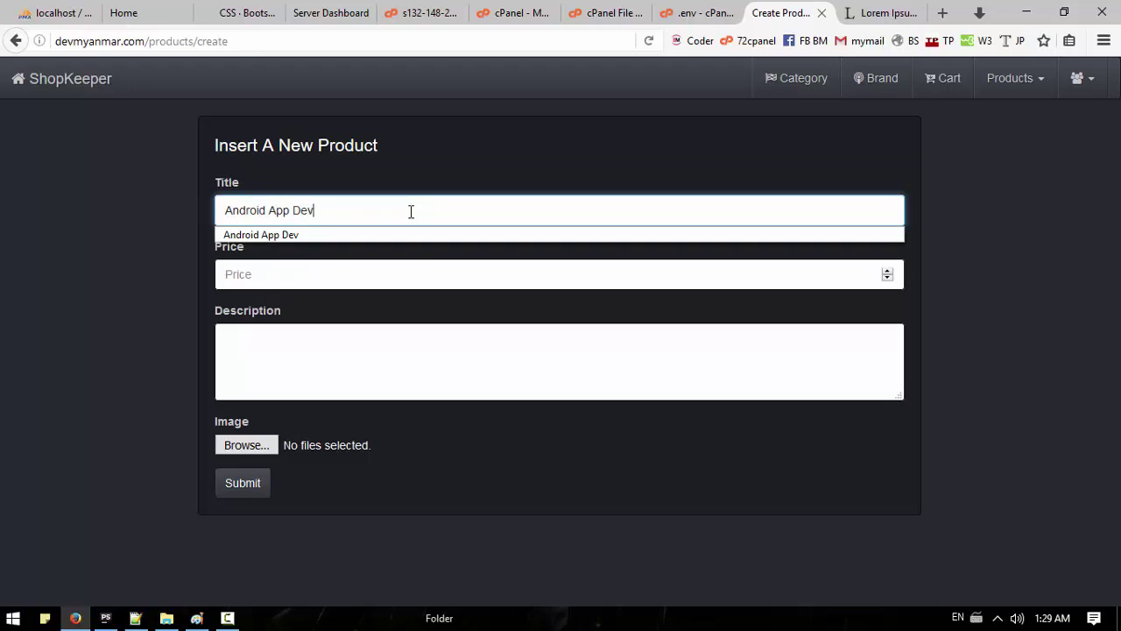
{"action": "left_click", "coordinate": [441, 275]}
{"action": "type", "text": "20"}
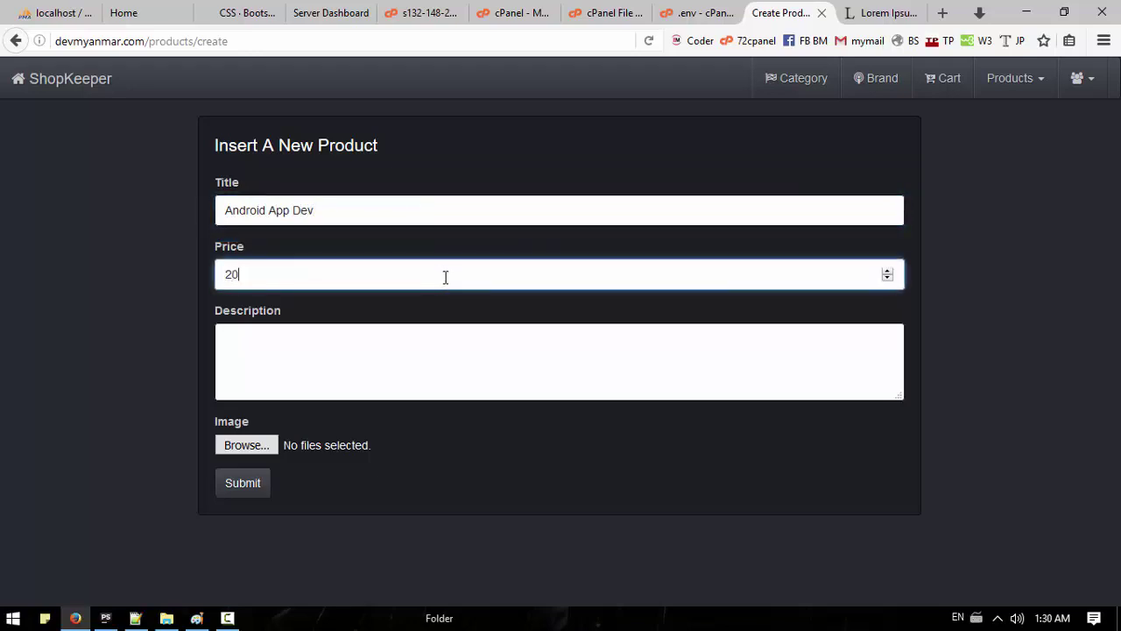
Step: Fill the description with the first sentence of the Lorem Ipsum 'Why do we use it?' paragraph
{"action": "left_click", "coordinate": [880, 12]}
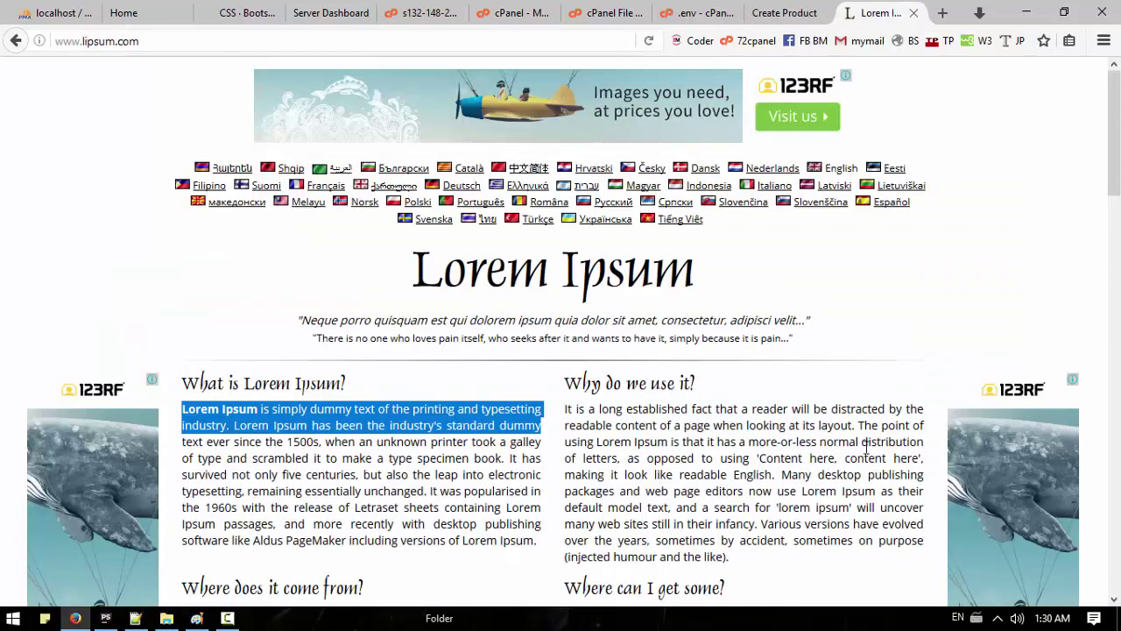
{"action": "left_click_drag", "start_coordinate": [729, 558], "coordinate": [565, 408]}
{"action": "key", "text": "ctrl+c"}
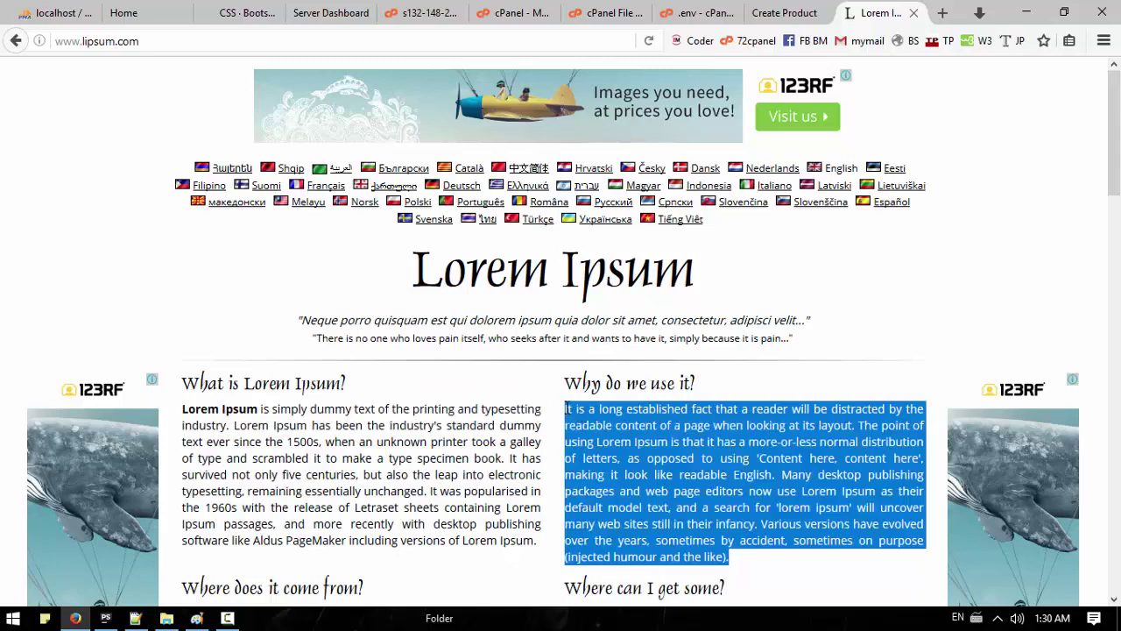
{"action": "left_click", "coordinate": [780, 12]}
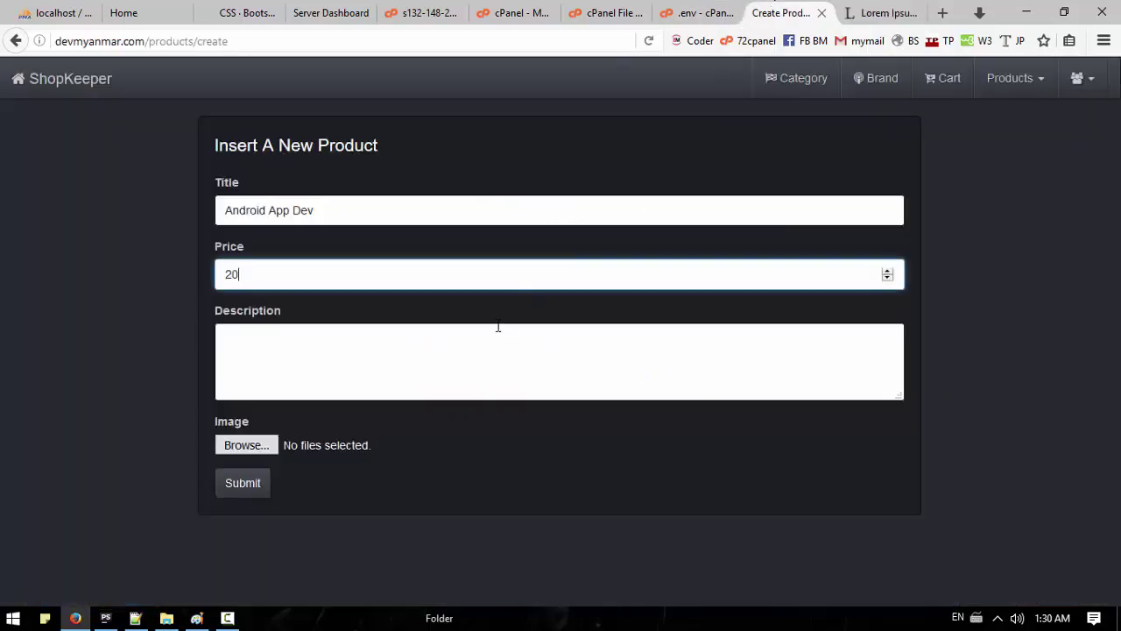
{"action": "left_click", "coordinate": [525, 342]}
{"action": "key", "text": "ctrl+v"}
{"action": "left_click_drag", "start_coordinate": [844, 376], "coordinate": [843, 340]}
{"action": "key", "text": "BackSpace"}
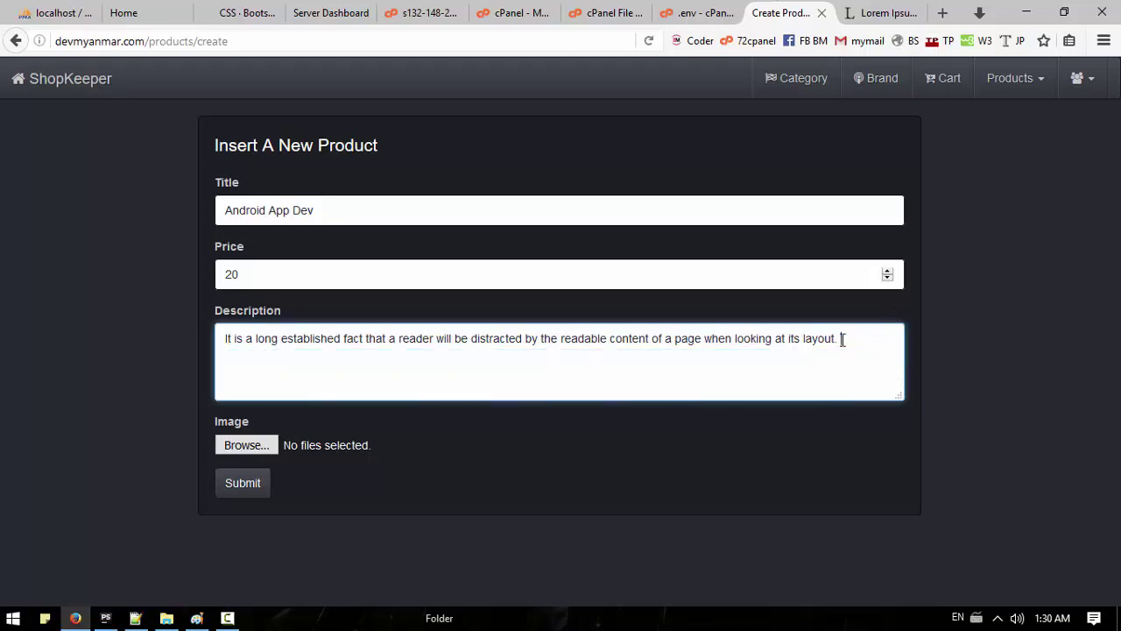
Step: Attach two images including Android_Development.png, submit the product, and return to the home page
{"action": "left_click", "coordinate": [274, 444]}
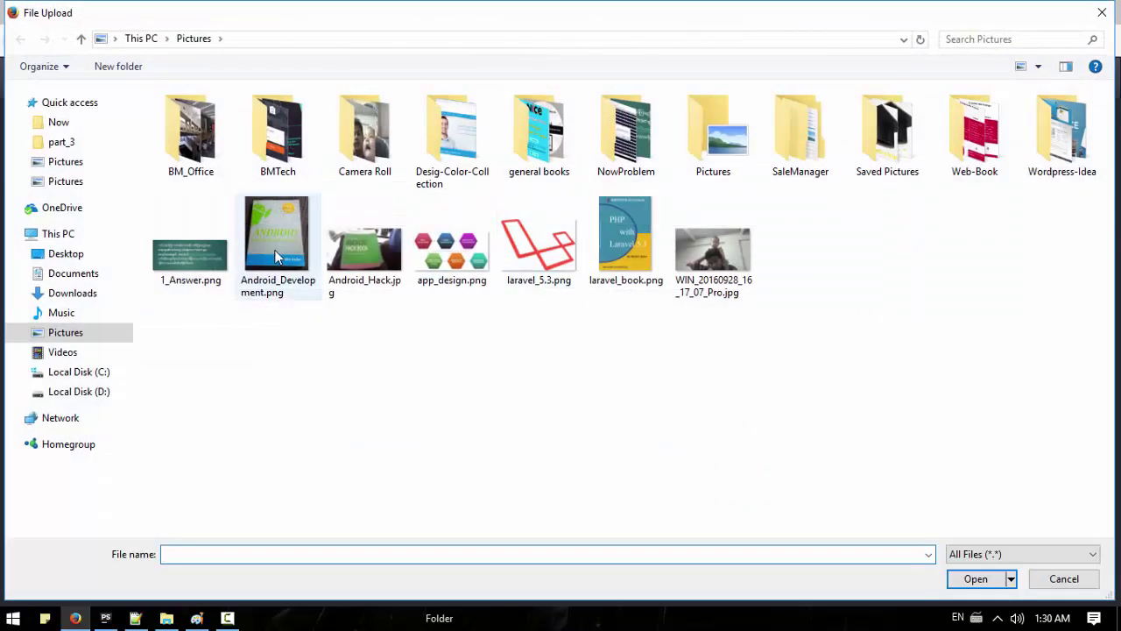
{"action": "left_click", "coordinate": [278, 254]}
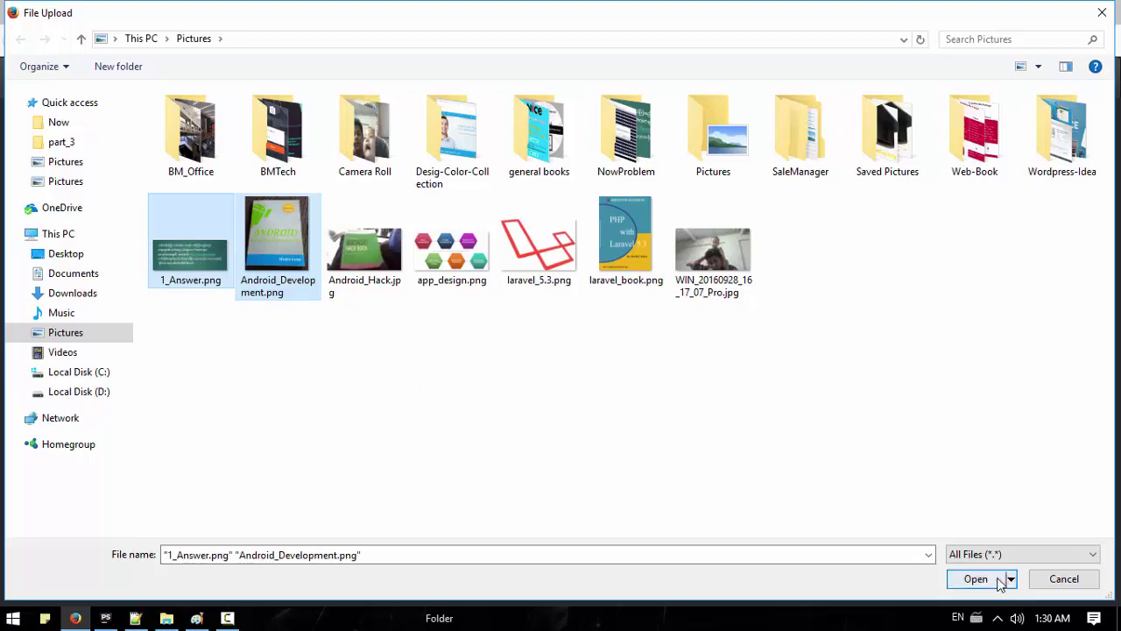
{"action": "left_click", "coordinate": [1000, 580]}
{"action": "left_click", "coordinate": [252, 487]}
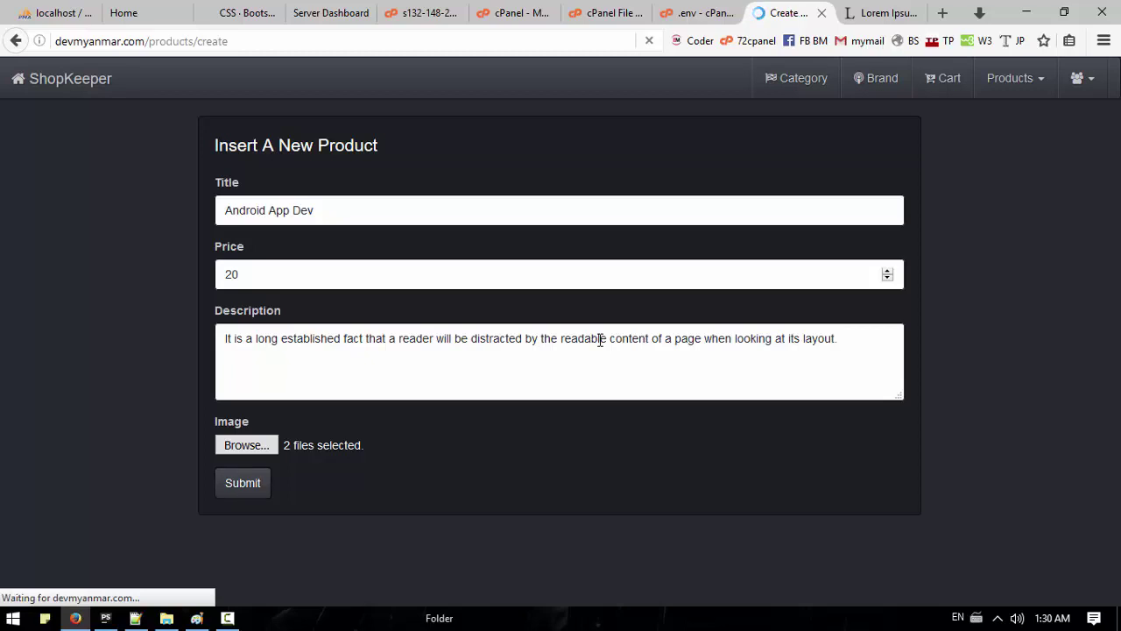
{"action": "left_click", "coordinate": [70, 87]}
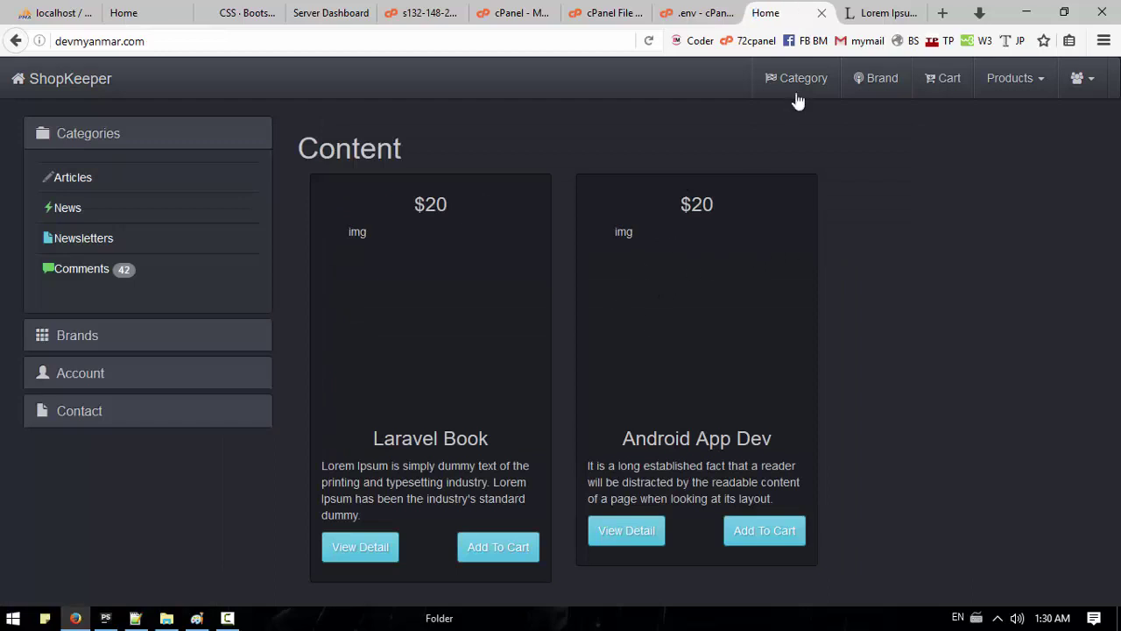
Step: Start a new product titled Android Hack priced 20
{"action": "left_click", "coordinate": [1004, 88]}
{"action": "left_click", "coordinate": [965, 114]}
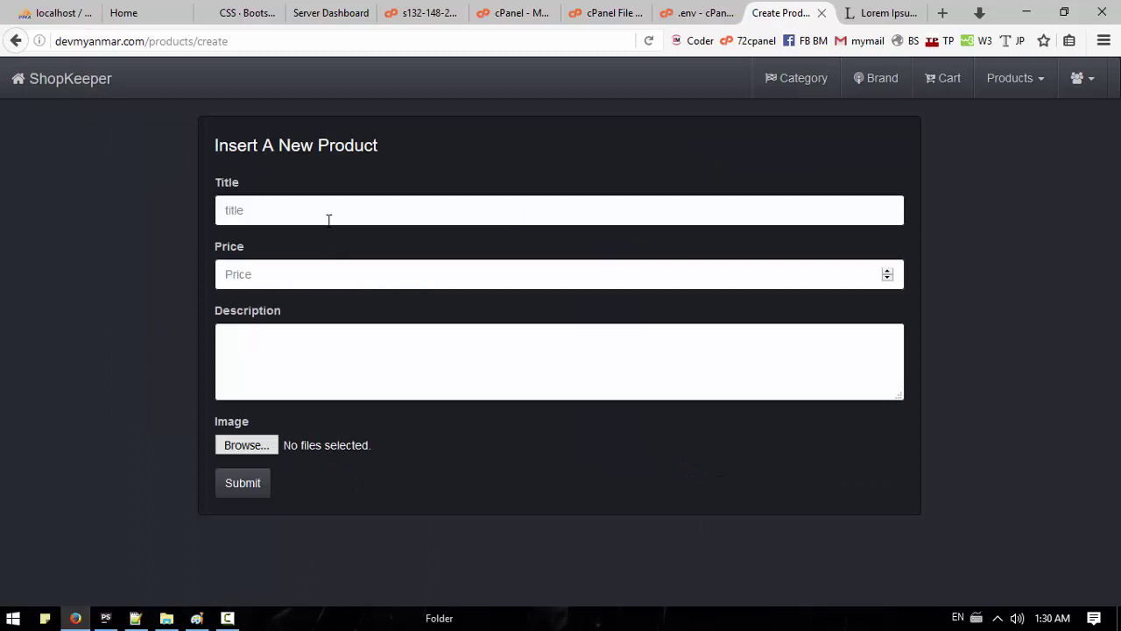
{"action": "left_click", "coordinate": [330, 216]}
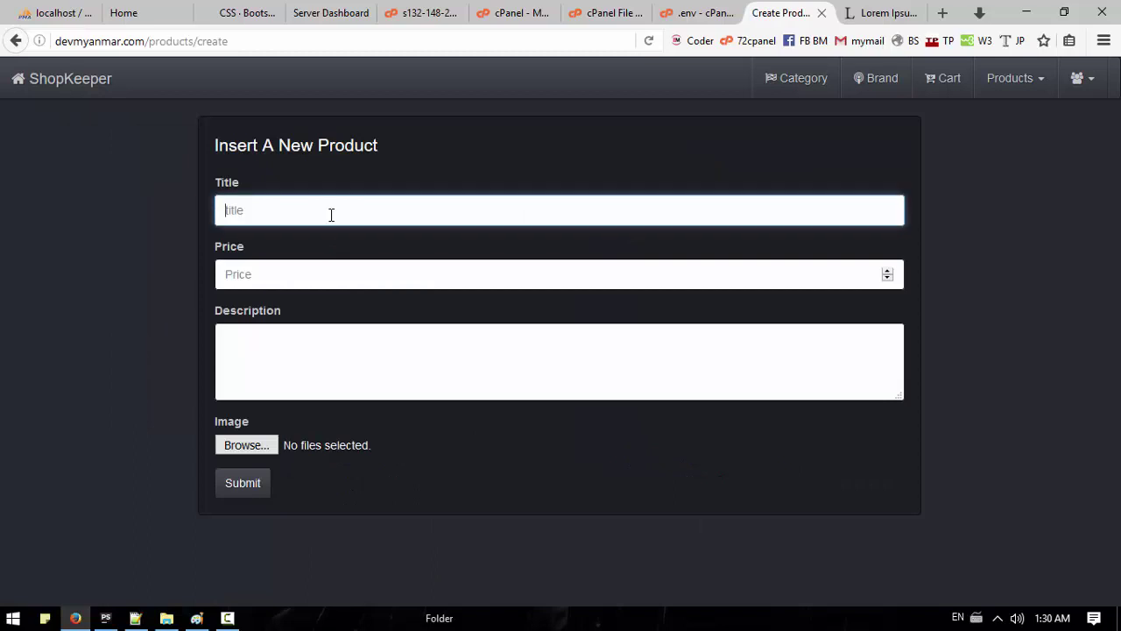
{"action": "type", "text": "Android Hack"}
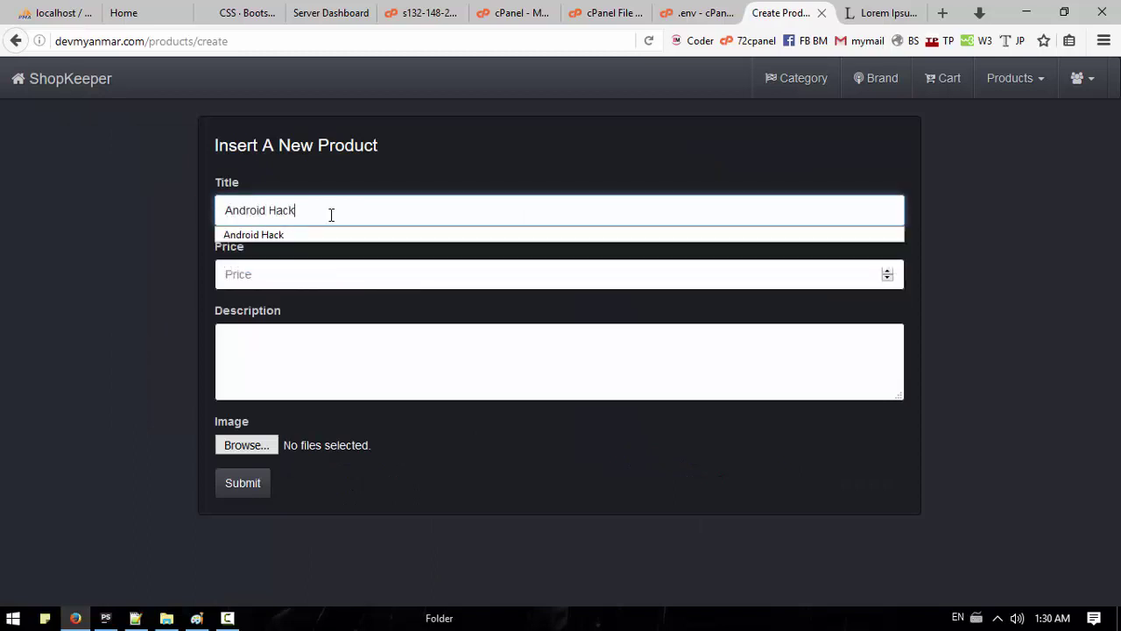
{"action": "left_click", "coordinate": [321, 273]}
{"action": "type", "text": "2"}
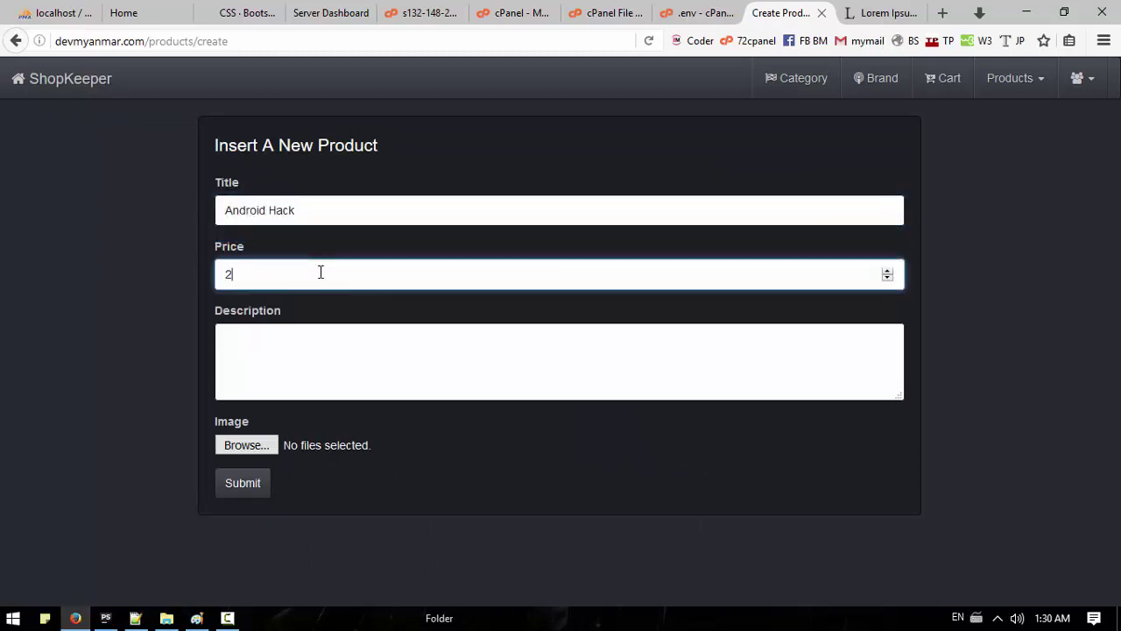
{"action": "type", "text": "0"}
Step: Use the first two 'Where does it come from?' Lorem Ipsum sentences as the description
{"action": "left_click", "coordinate": [880, 12]}
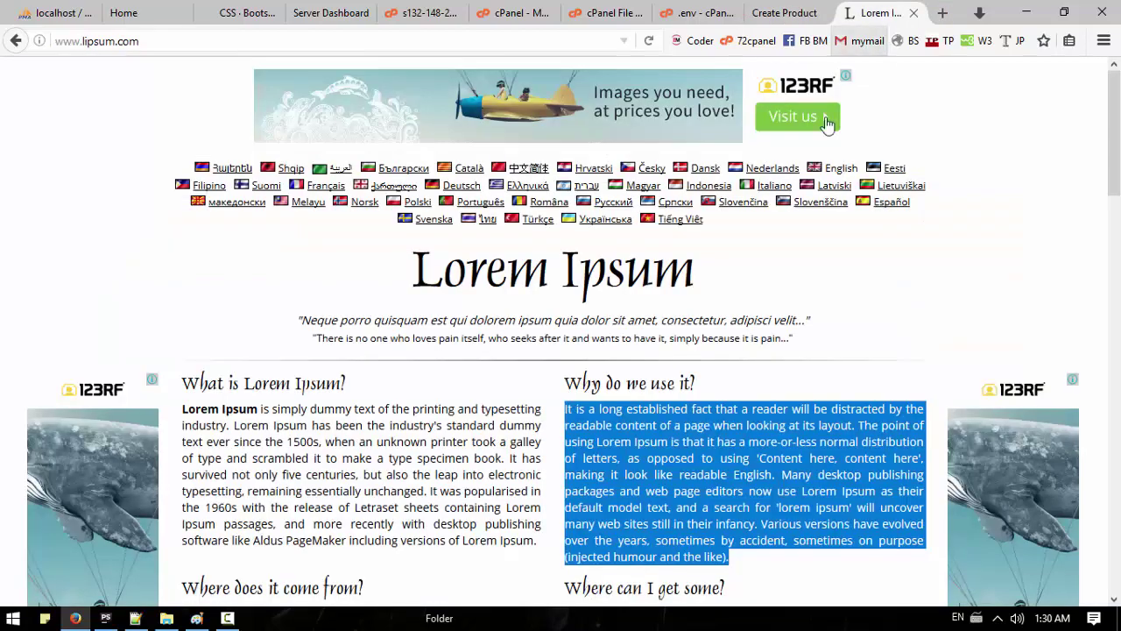
{"action": "scroll", "coordinate": [396, 273], "scroll_direction": "down", "scroll_amount": 5}
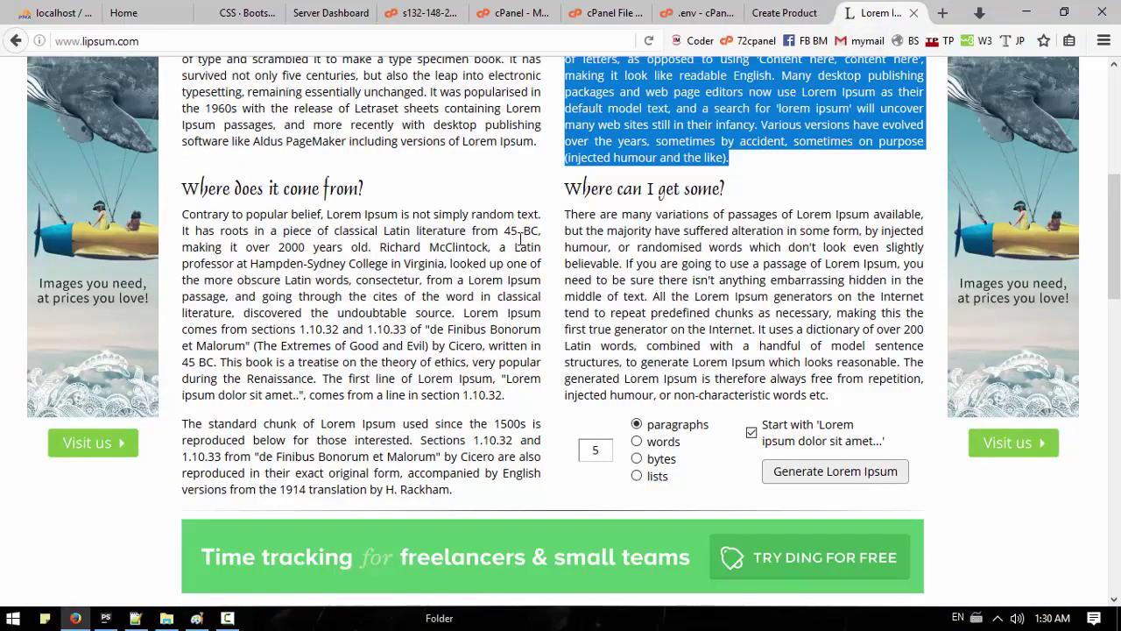
{"action": "left_click_drag", "start_coordinate": [183, 180], "coordinate": [278, 231]}
{"action": "left_click", "coordinate": [495, 238]}
{"action": "left_click_drag", "start_coordinate": [501, 235], "coordinate": [183, 215]}
{"action": "key", "text": "ctrl+c"}
{"action": "left_click", "coordinate": [784, 12]}
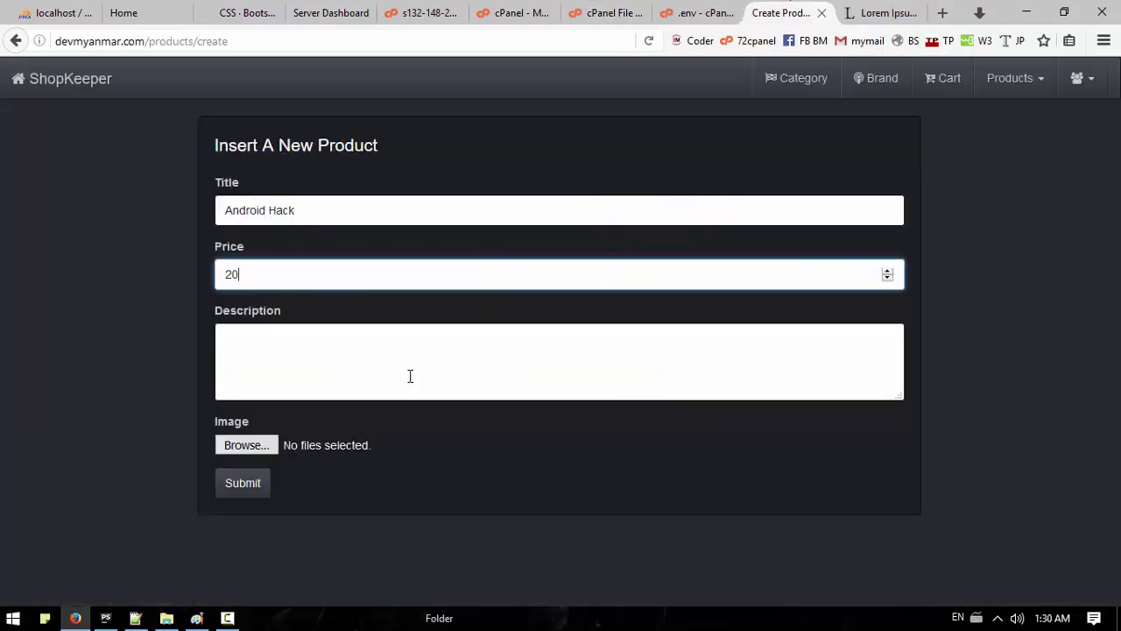
{"action": "left_click", "coordinate": [598, 365]}
{"action": "key", "text": "ctrl+v"}
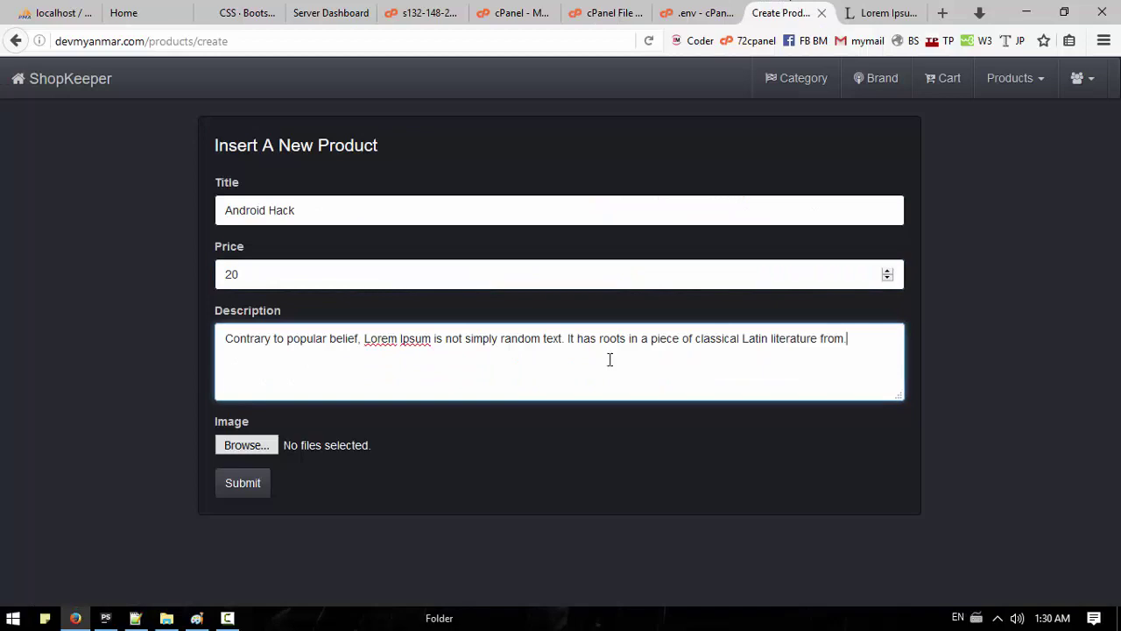
Step: Attach Android_Hack.jpg and app_design.png, submit the product, and return to the home page
{"action": "left_click", "coordinate": [289, 444]}
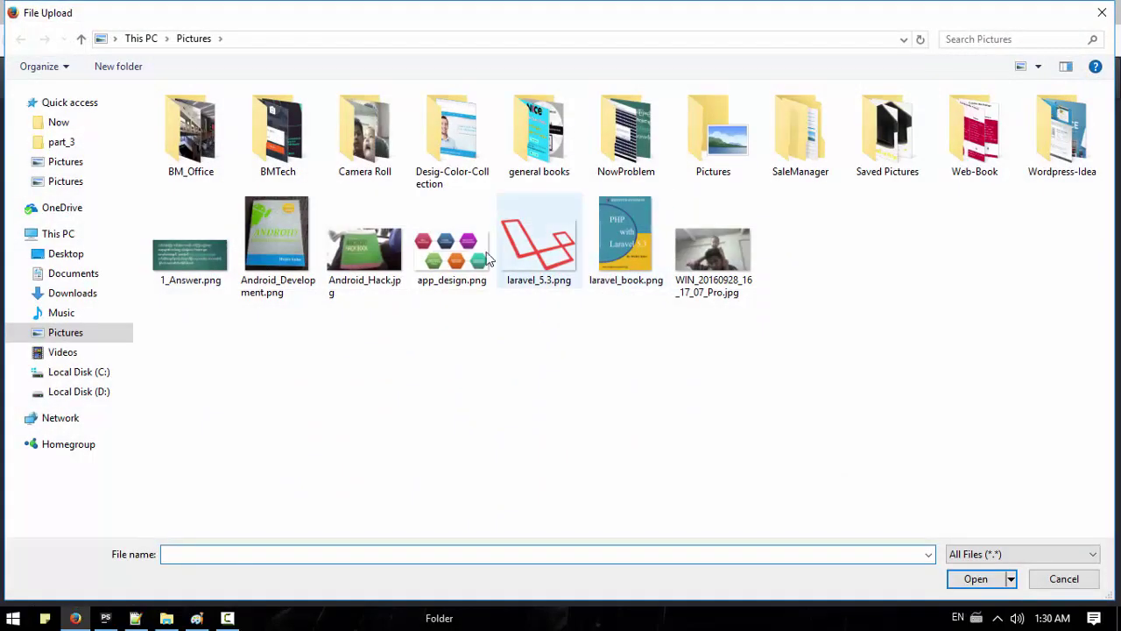
{"action": "left_click", "coordinate": [388, 277]}
{"action": "left_click", "coordinate": [473, 289], "text": "ctrl"}
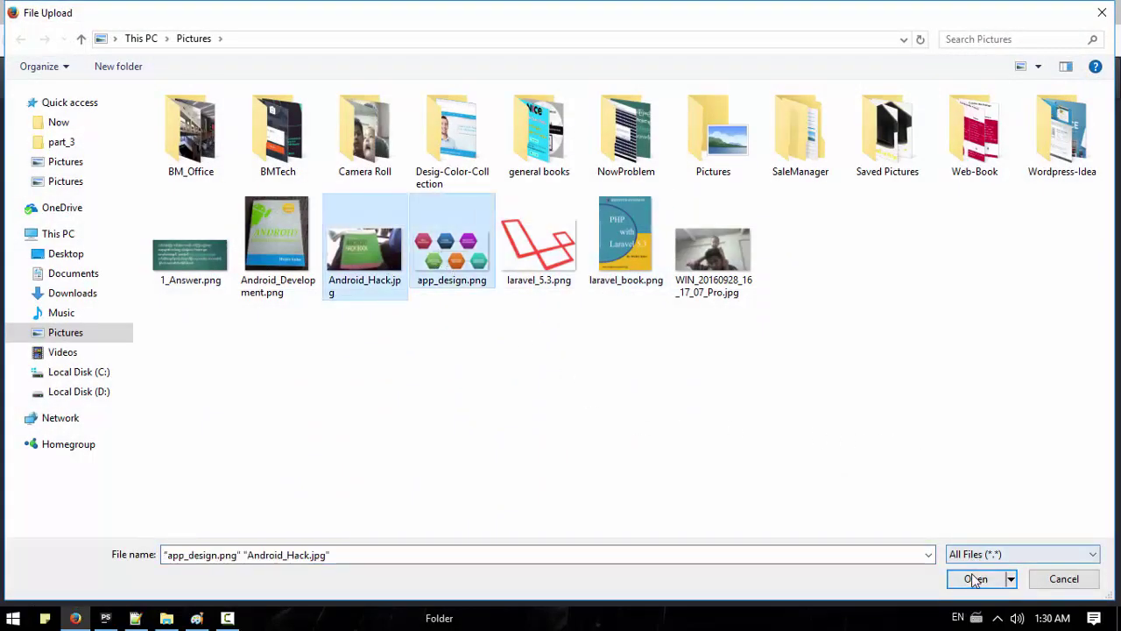
{"action": "left_click", "coordinate": [972, 577]}
{"action": "left_click", "coordinate": [260, 492]}
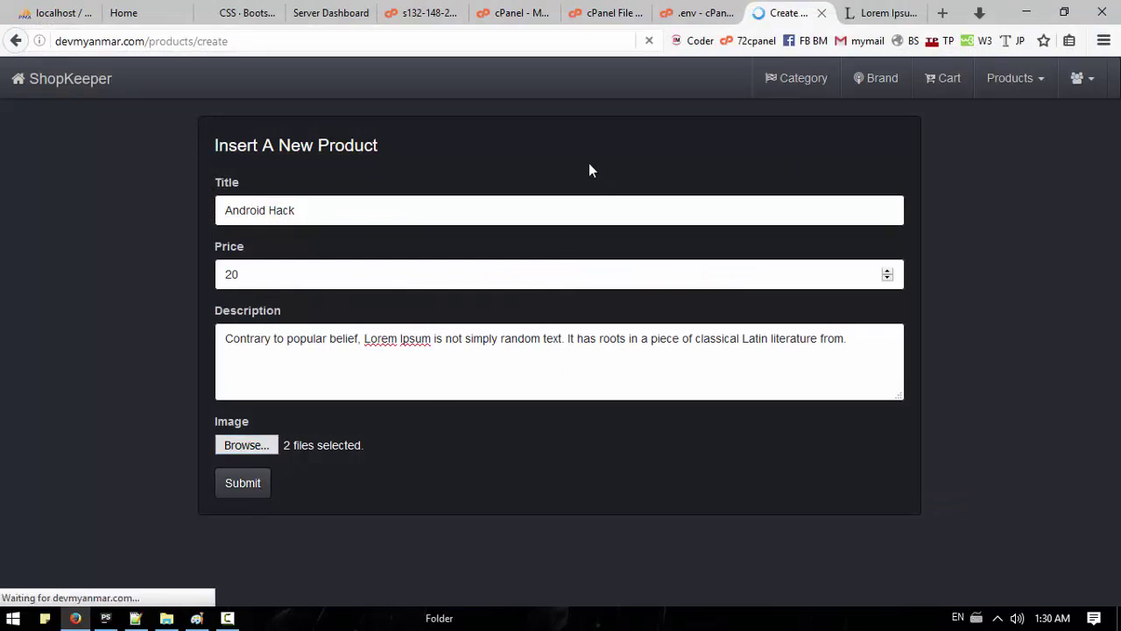
{"action": "left_click", "coordinate": [19, 73]}
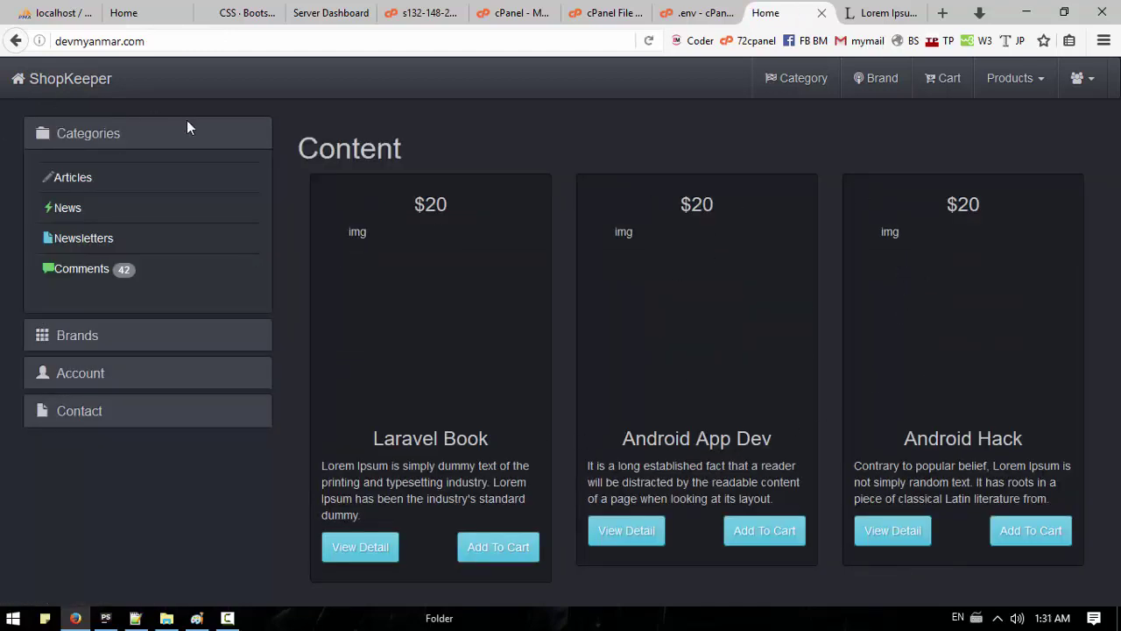
{"action": "left_click", "coordinate": [155, 49]}
Step: Close the Lorem Ipsum, .env editor, file manager, cPanel main and WHM tabs
{"action": "left_click", "coordinate": [880, 13]}
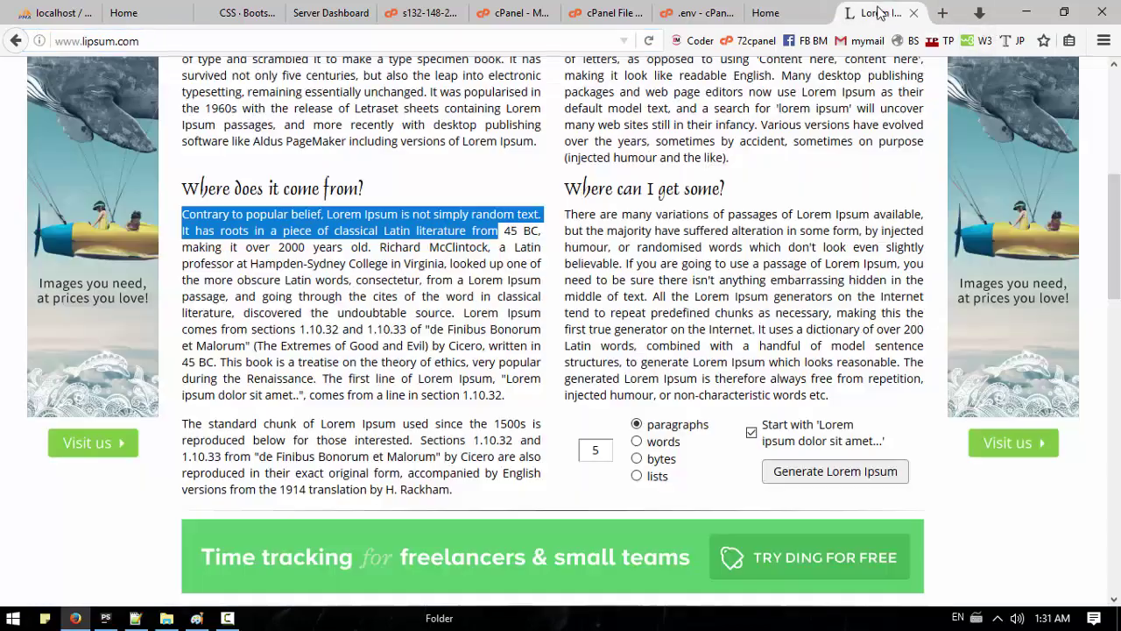
{"action": "left_click", "coordinate": [914, 14]}
{"action": "left_click", "coordinate": [783, 13]}
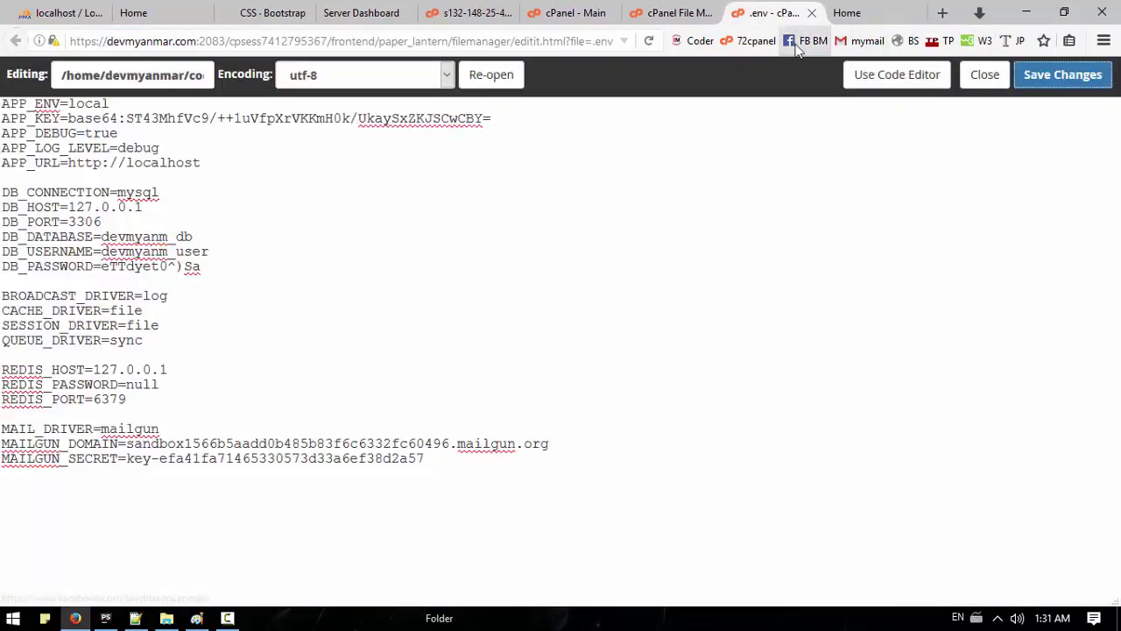
{"action": "left_click", "coordinate": [985, 75]}
{"action": "left_click", "coordinate": [771, 13]}
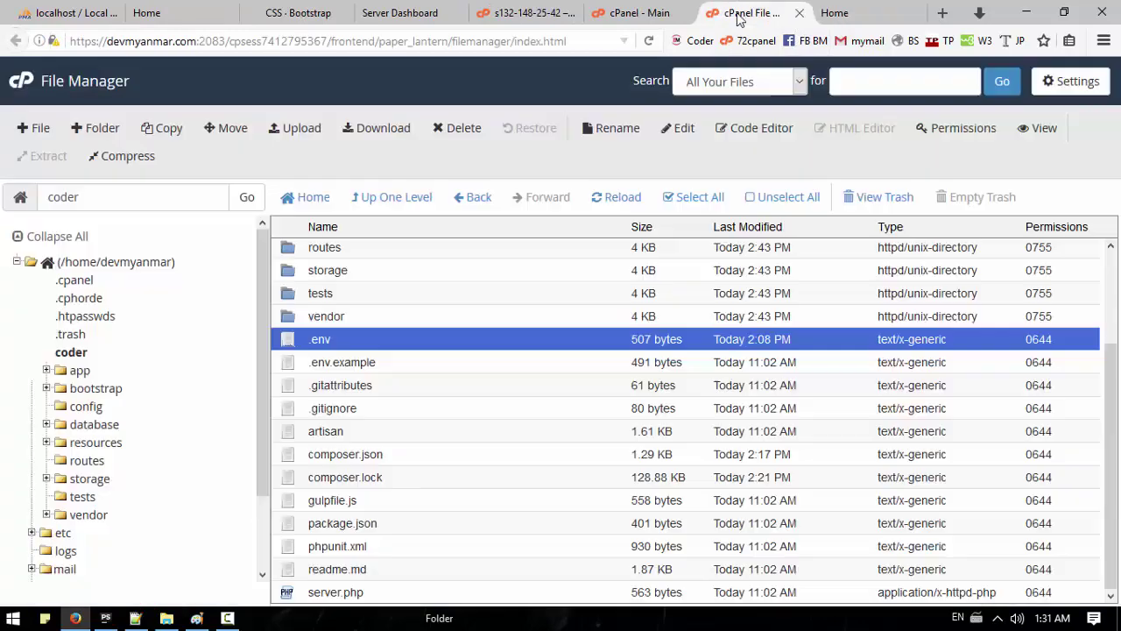
{"action": "left_click", "coordinate": [798, 14]}
{"action": "left_click", "coordinate": [650, 16]}
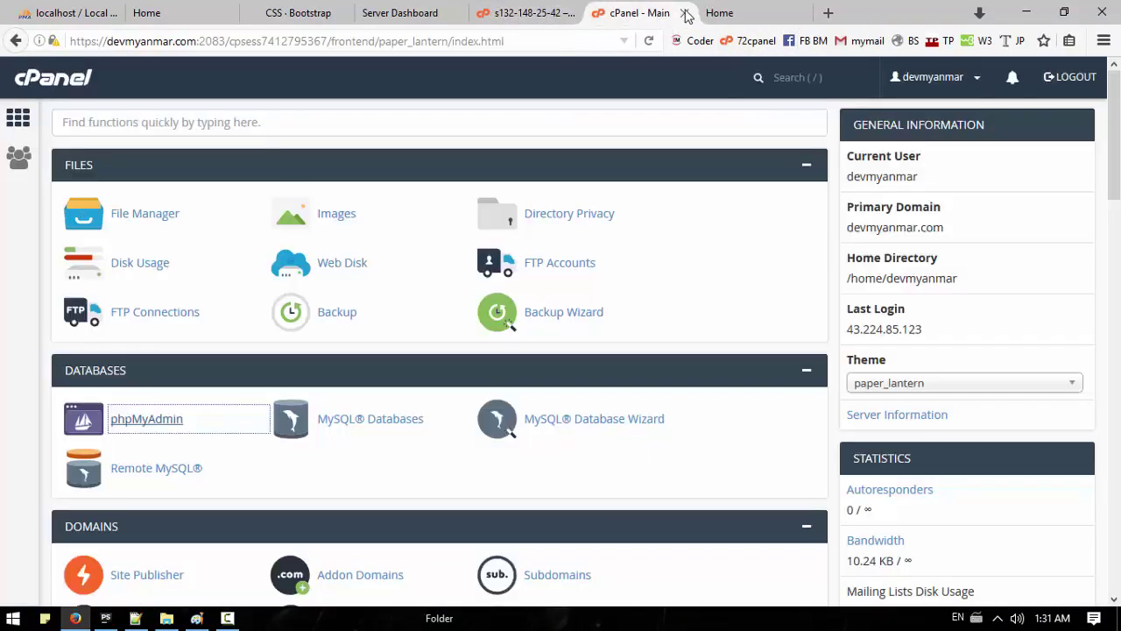
{"action": "left_click", "coordinate": [684, 12]}
{"action": "left_click", "coordinate": [540, 17]}
{"action": "left_click", "coordinate": [569, 14]}
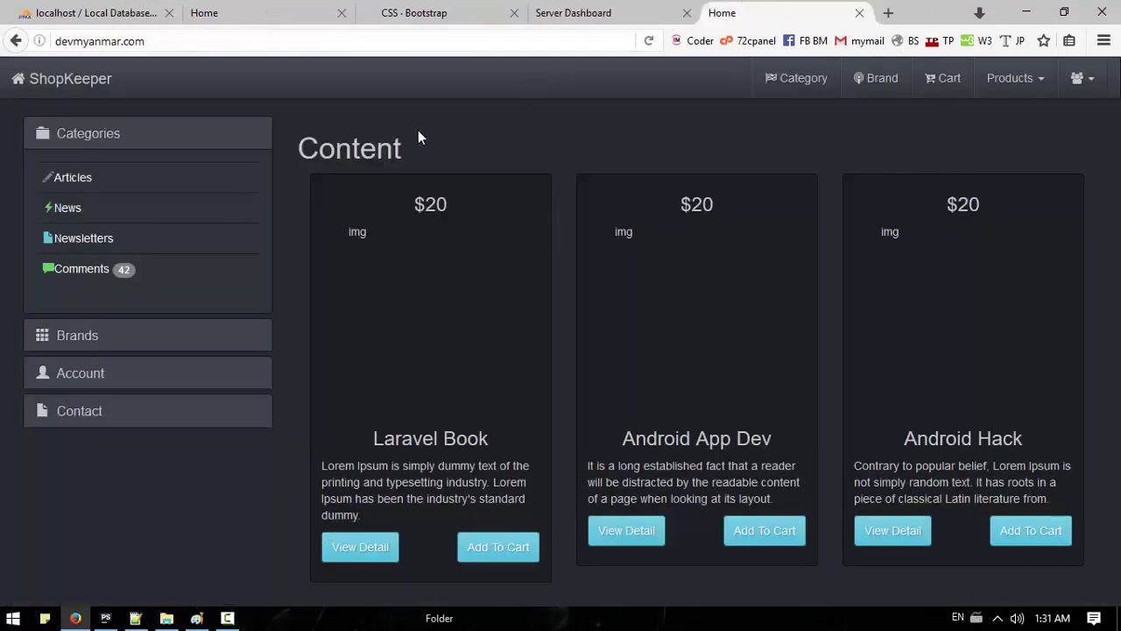
Step: Restore the cPanel main dashboard with Undo Close Tab and close the leftover server dashboard and WHM tabs
{"action": "left_click", "coordinate": [573, 7]}
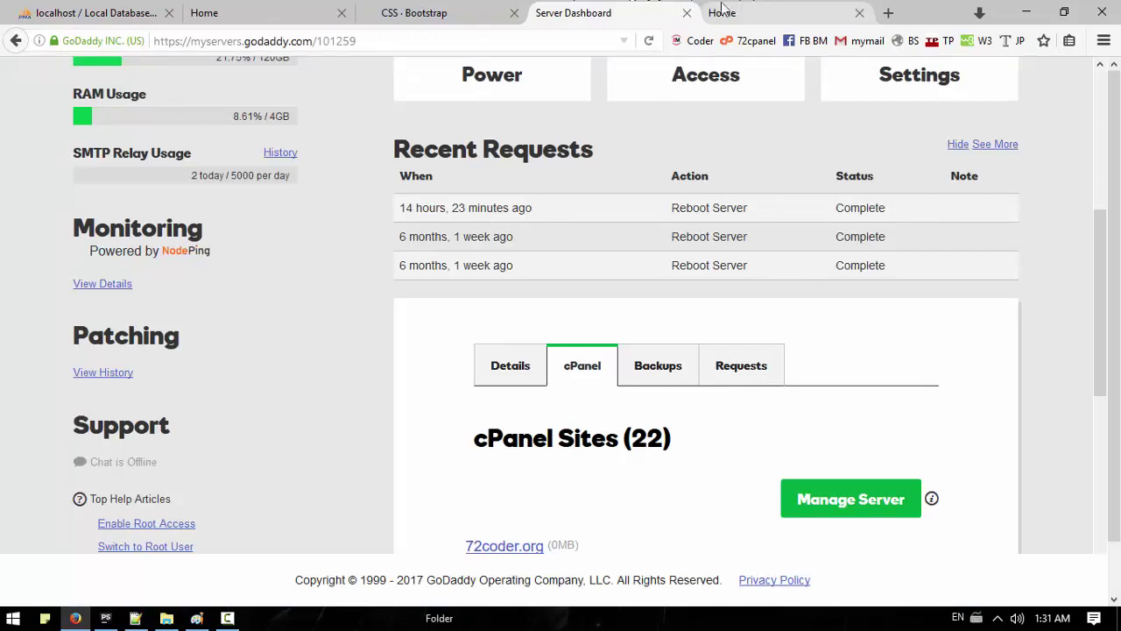
{"action": "right_click", "coordinate": [635, 15]}
{"action": "left_click", "coordinate": [692, 180]}
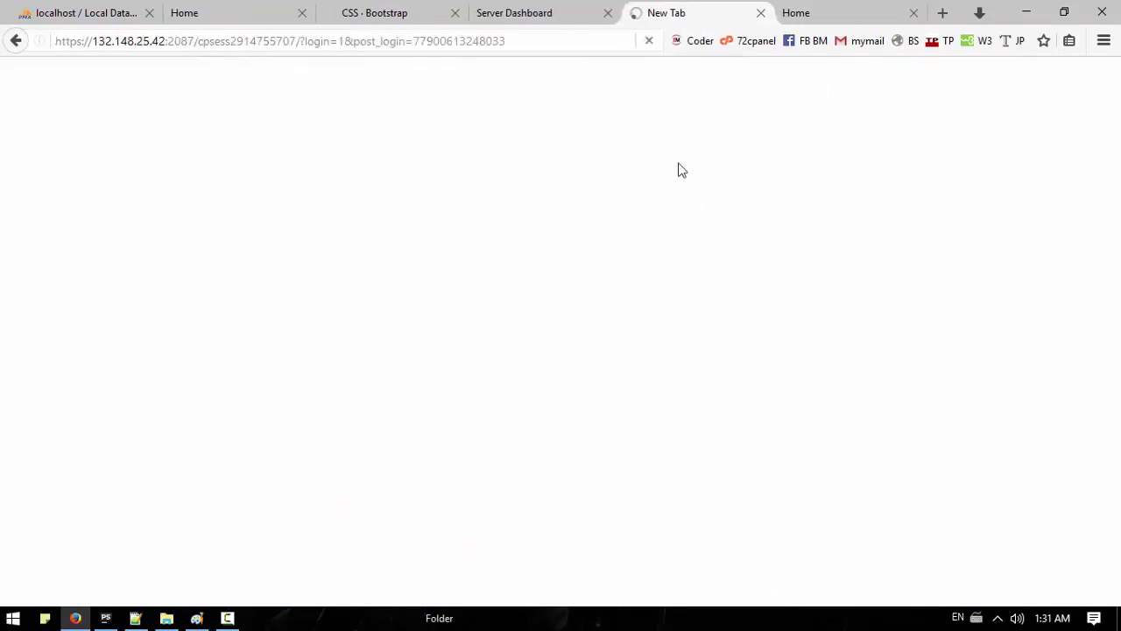
{"action": "left_click", "coordinate": [606, 14]}
{"action": "left_click", "coordinate": [366, 13]}
{"action": "left_click", "coordinate": [538, 13]}
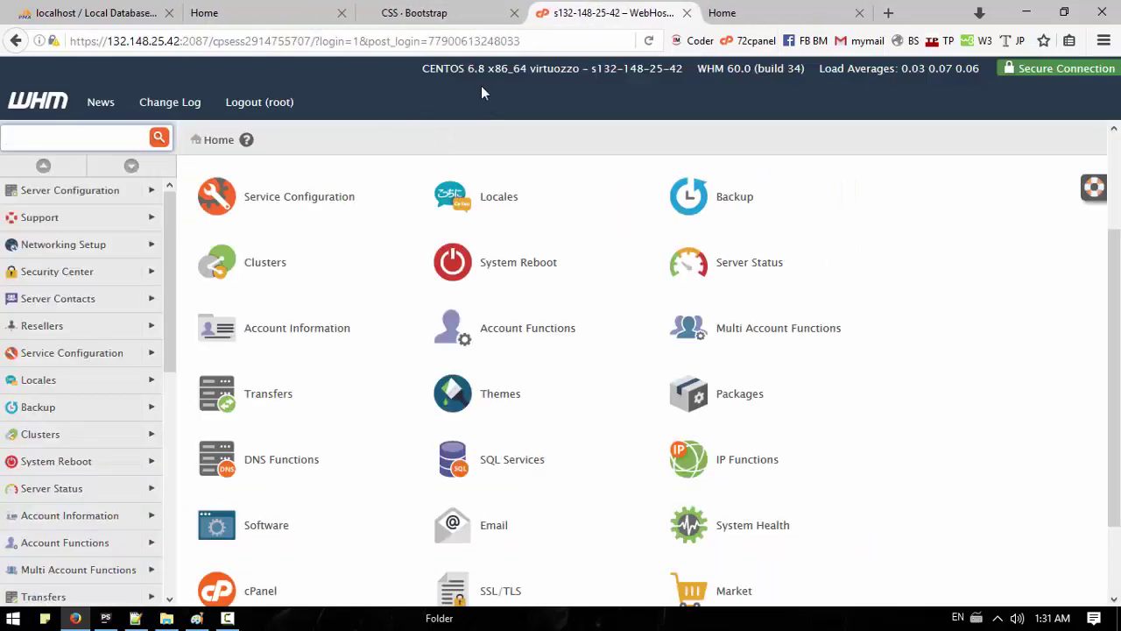
{"action": "right_click", "coordinate": [685, 15]}
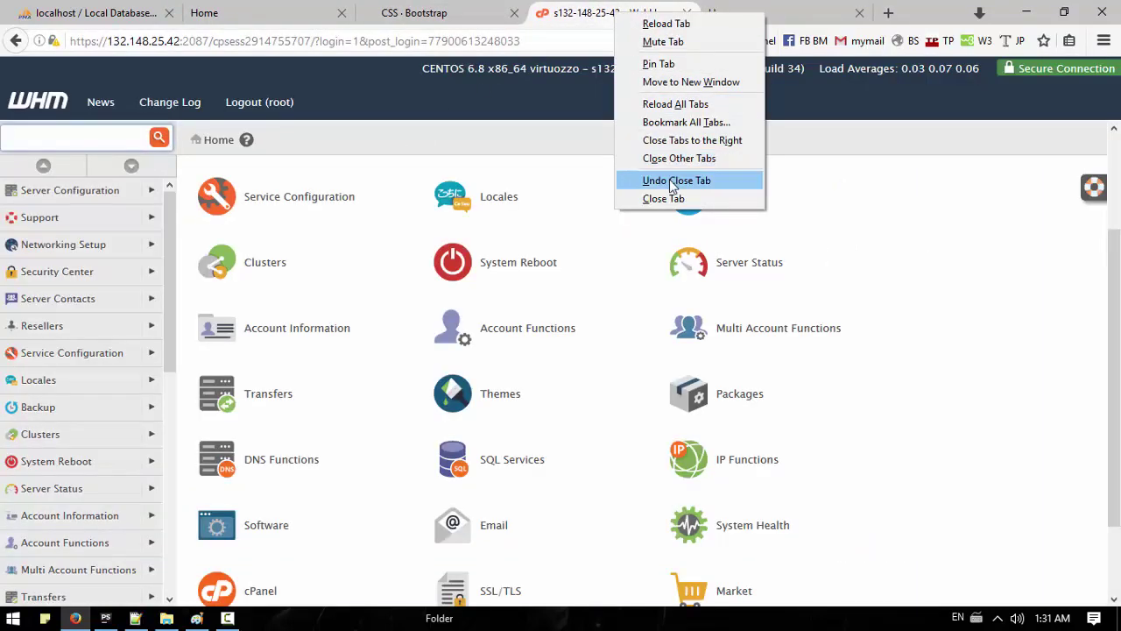
{"action": "left_click", "coordinate": [666, 181]}
{"action": "right_click", "coordinate": [660, 6]}
{"action": "left_click", "coordinate": [701, 170]}
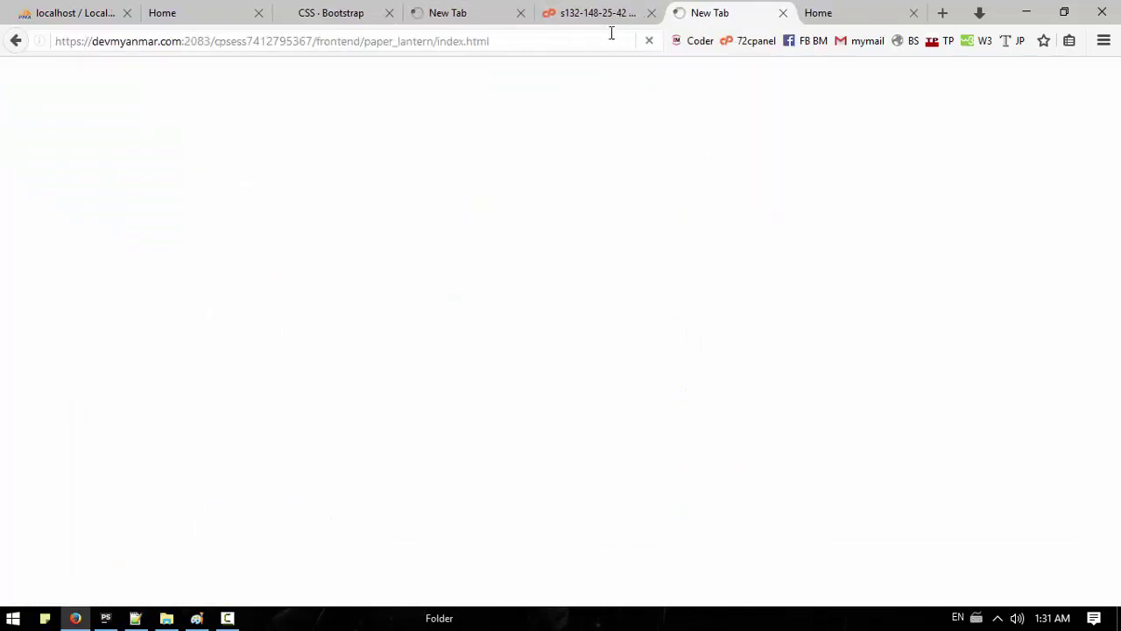
{"action": "left_click", "coordinate": [521, 13]}
{"action": "left_click", "coordinate": [521, 13]}
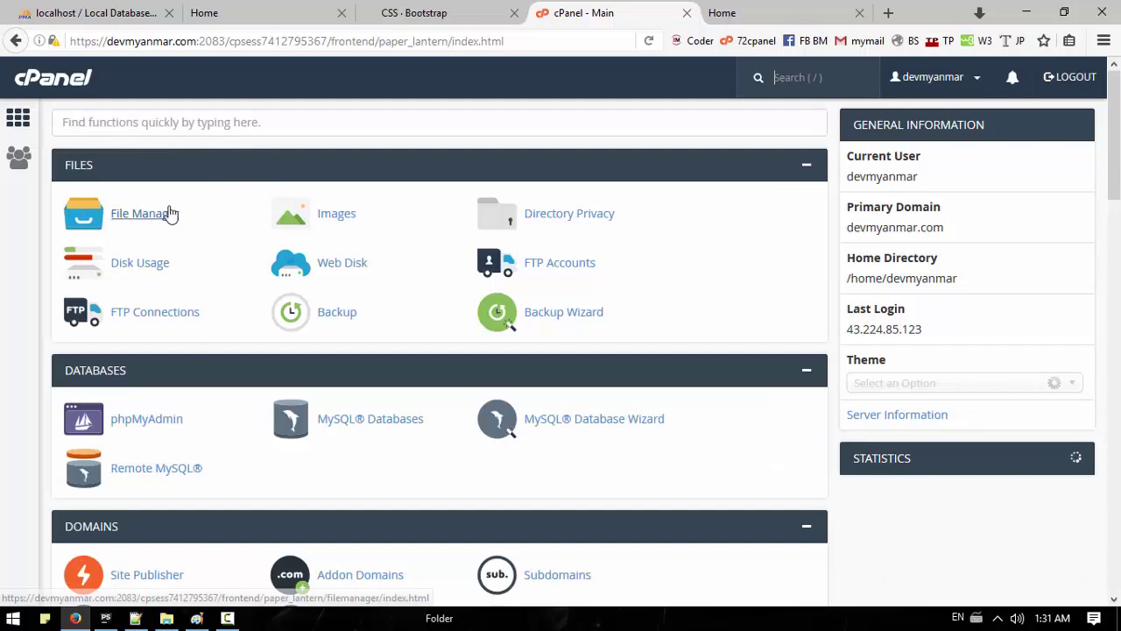
Step: Open File Manager, browse into coder/public/uploads, then go back up two levels to coder
{"action": "left_click", "coordinate": [169, 222]}
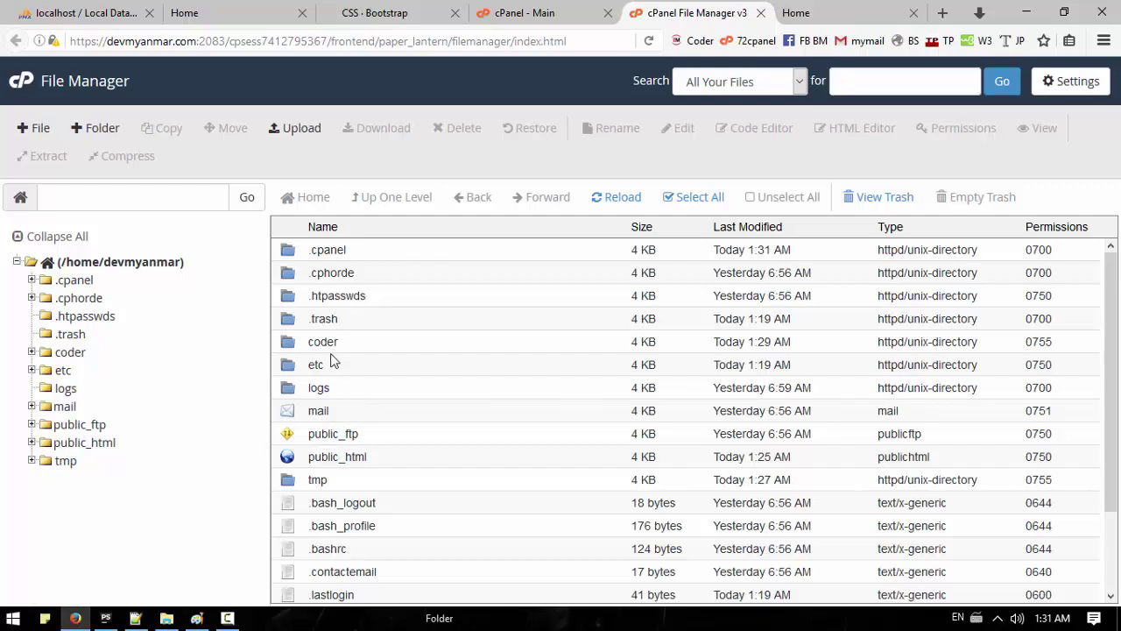
{"action": "double_click", "coordinate": [287, 344]}
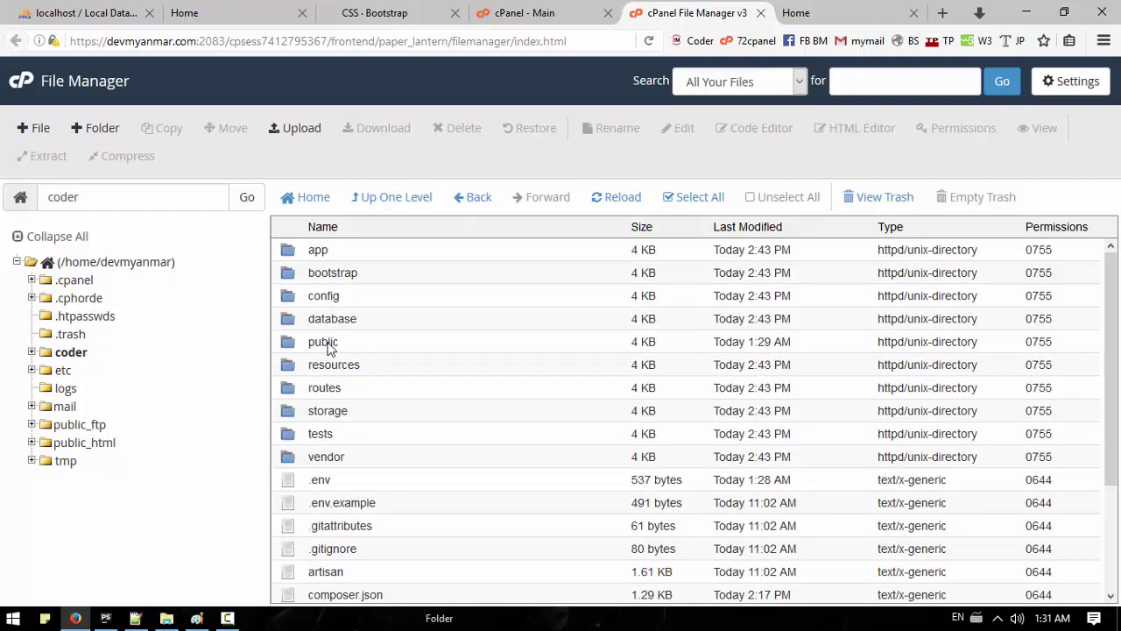
{"action": "double_click", "coordinate": [295, 344]}
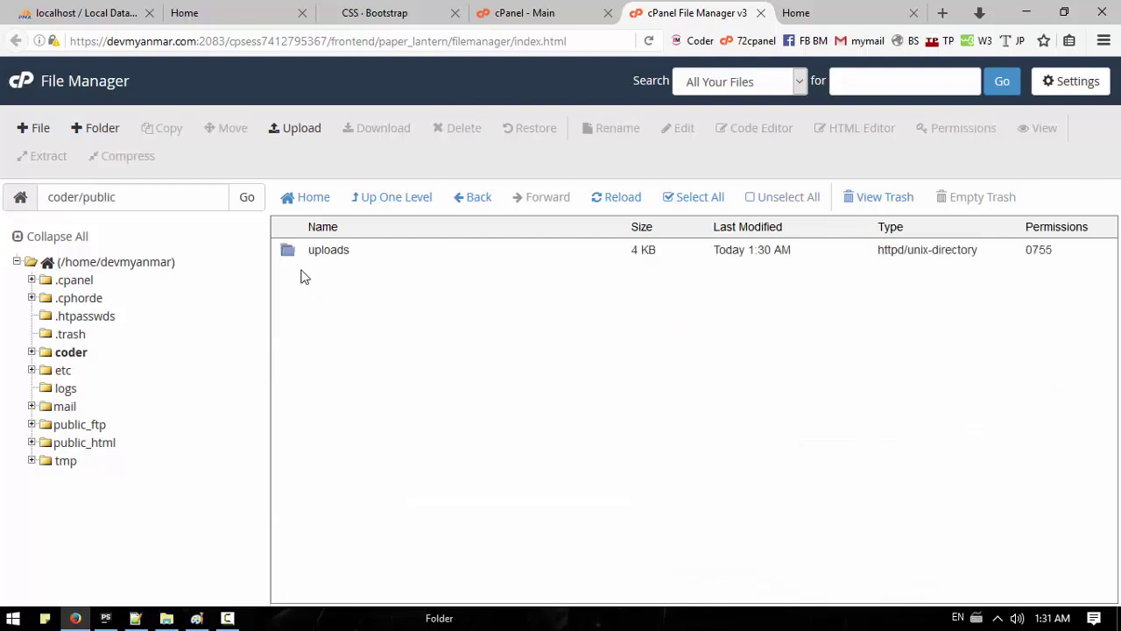
{"action": "double_click", "coordinate": [288, 251]}
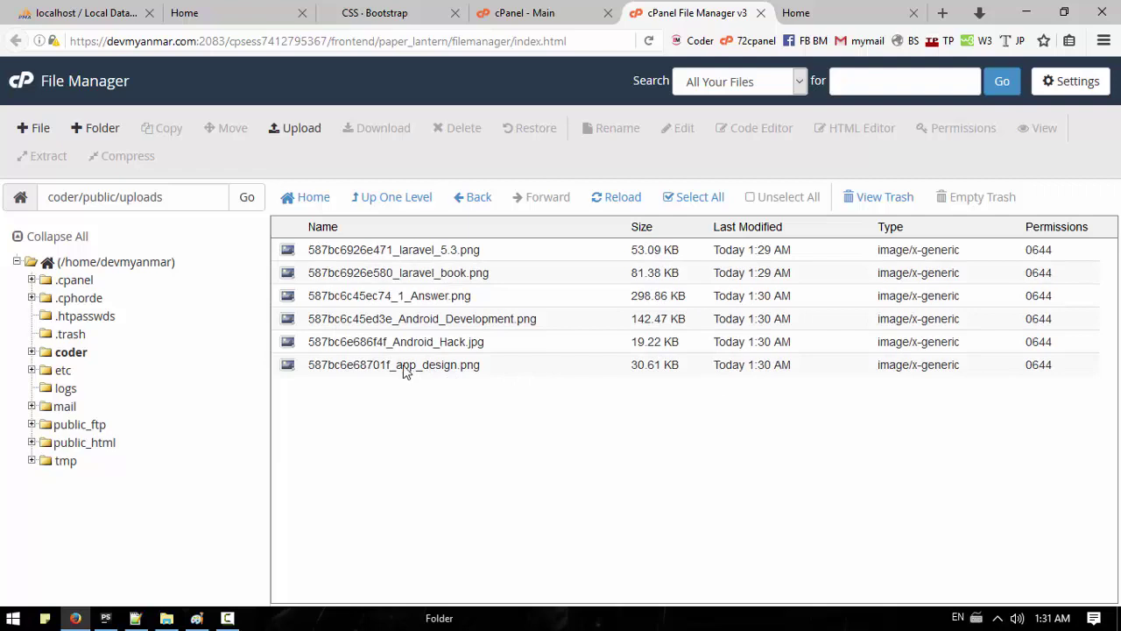
{"action": "left_click", "coordinate": [402, 205]}
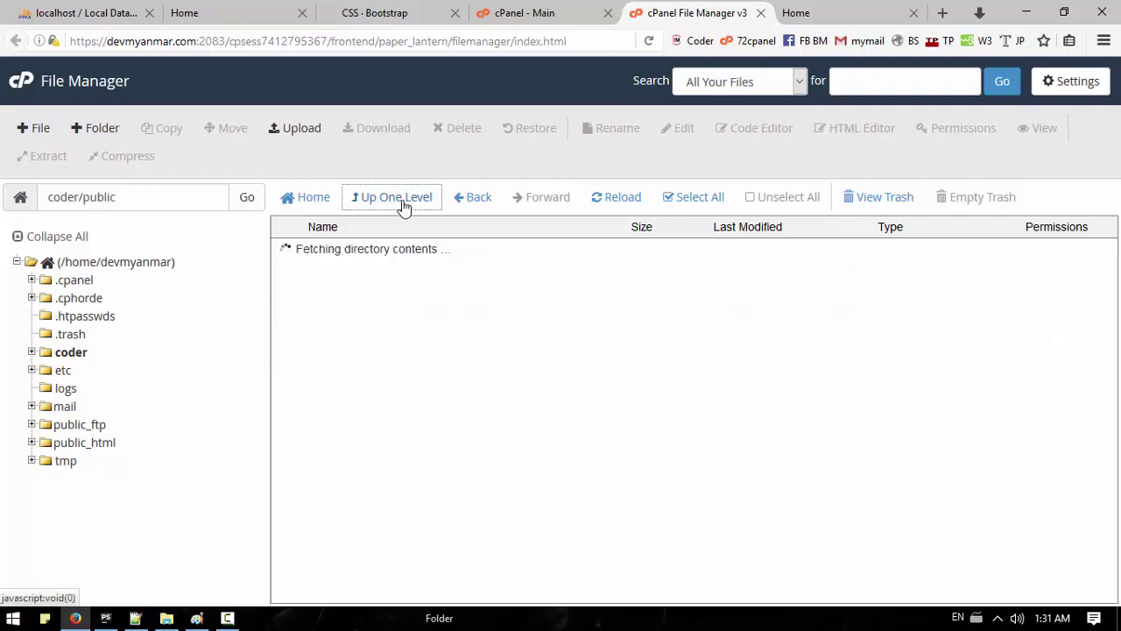
{"action": "left_click", "coordinate": [401, 207]}
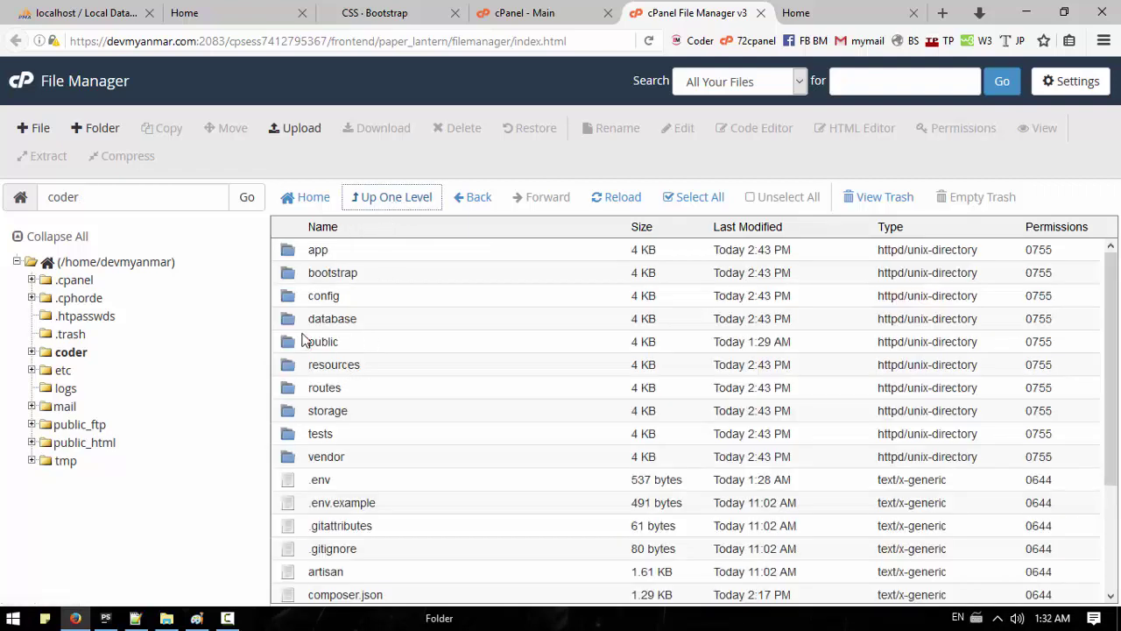
{"action": "scroll", "coordinate": [298, 376], "scroll_direction": "down", "scroll_amount": 3}
Step: Open and read app/Http/Controllers/PageController.php, close it, then go up to the app folder
{"action": "scroll", "coordinate": [290, 370], "scroll_direction": "up", "scroll_amount": 3}
{"action": "double_click", "coordinate": [289, 252]}
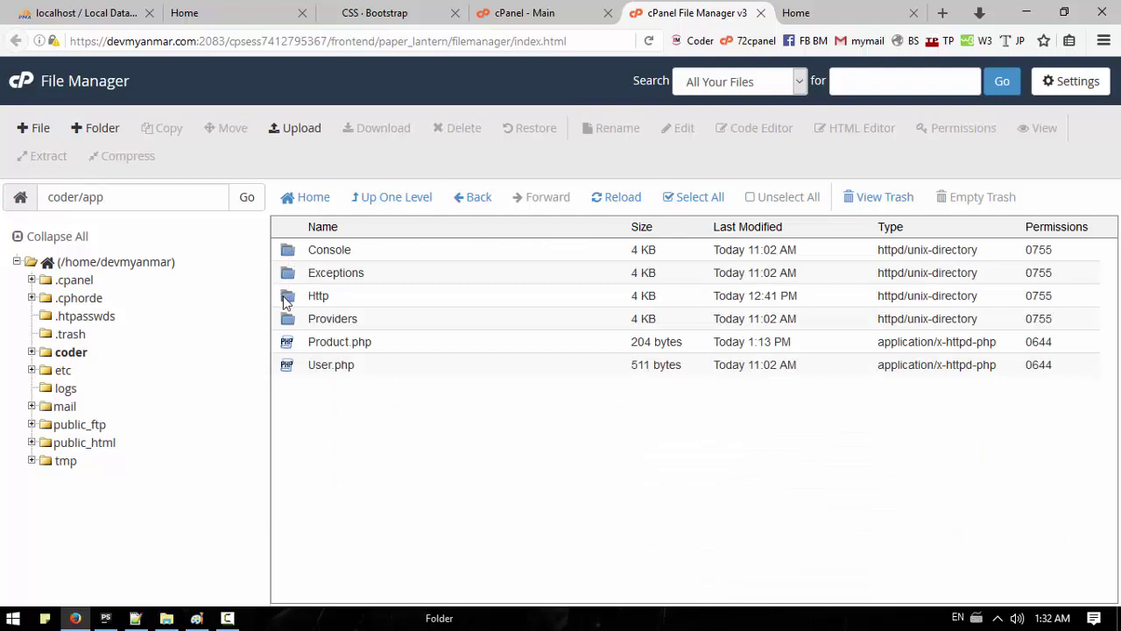
{"action": "double_click", "coordinate": [289, 298]}
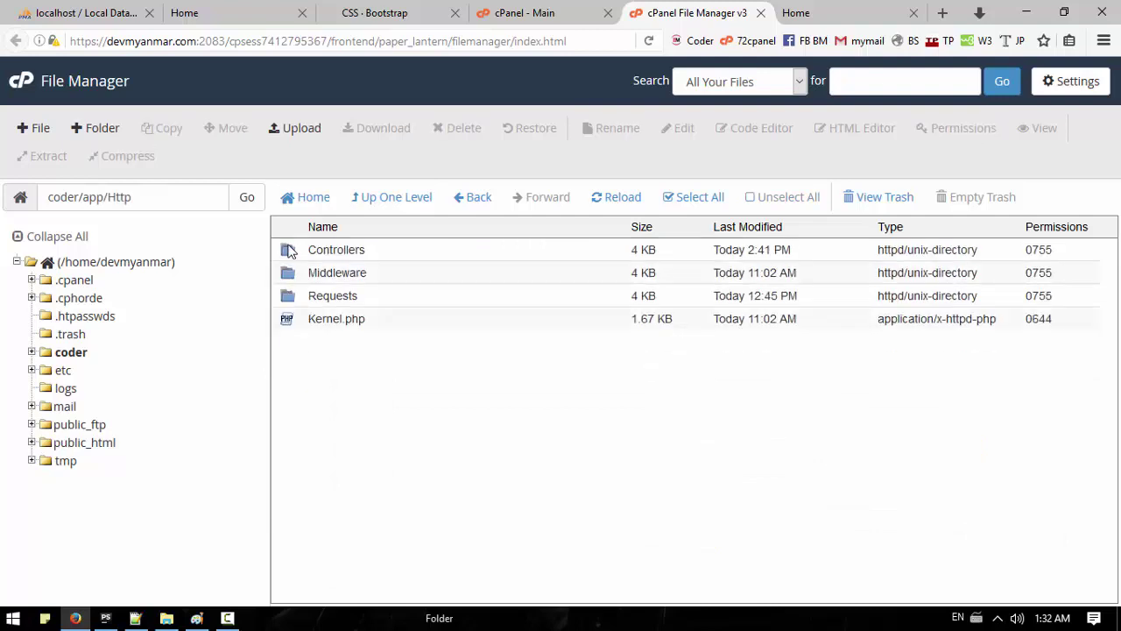
{"action": "double_click", "coordinate": [292, 251]}
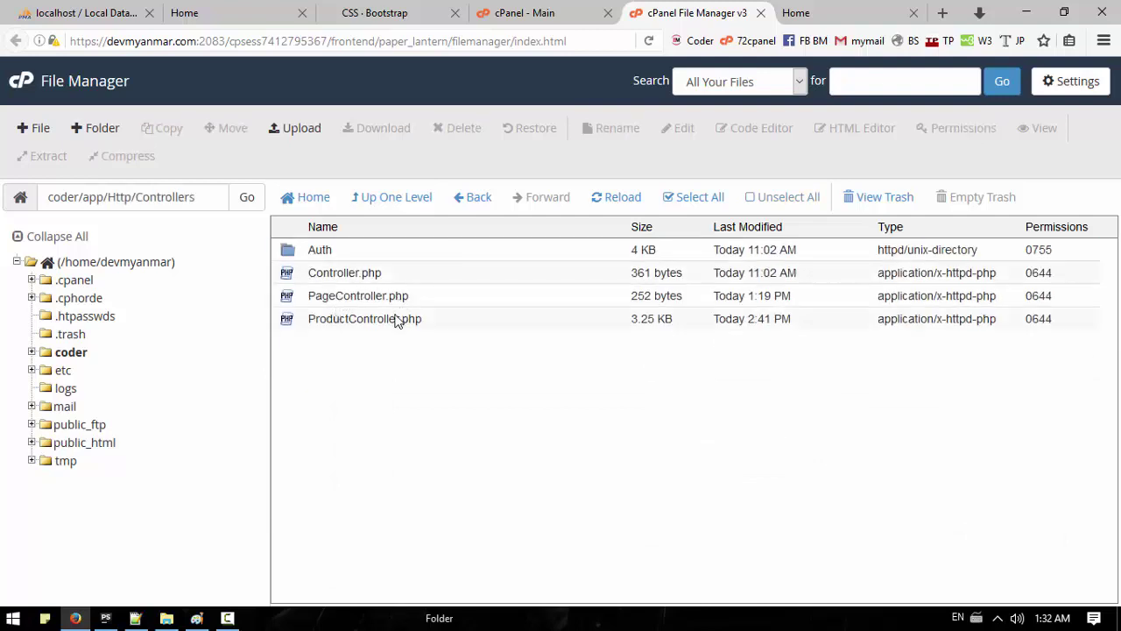
{"action": "left_click", "coordinate": [350, 296]}
{"action": "left_click", "coordinate": [679, 128]}
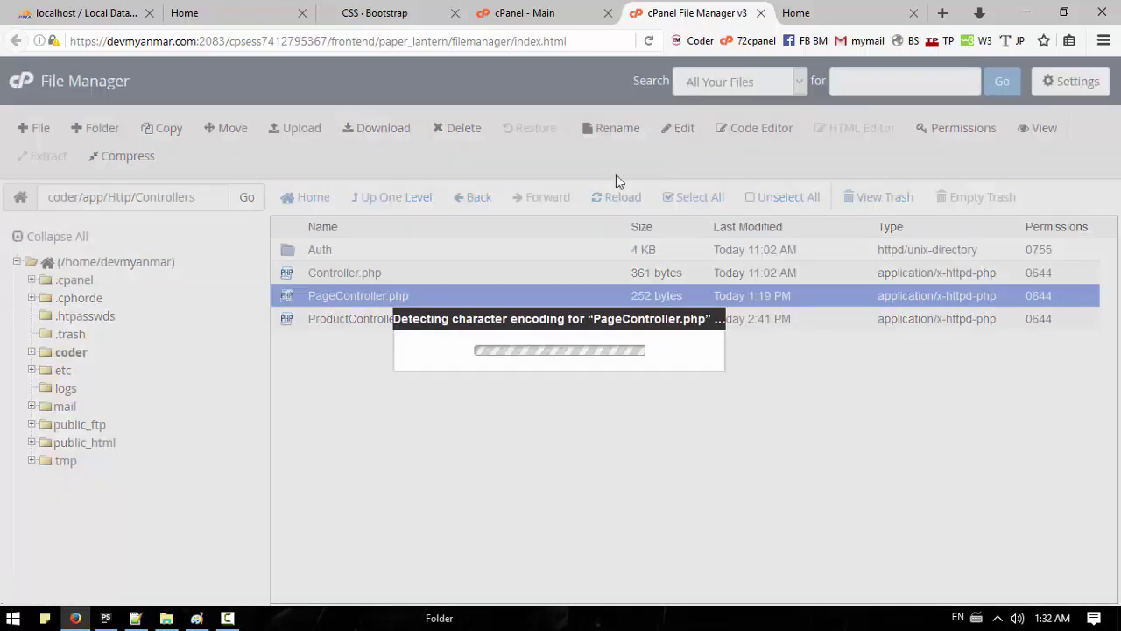
{"action": "left_click", "coordinate": [703, 456]}
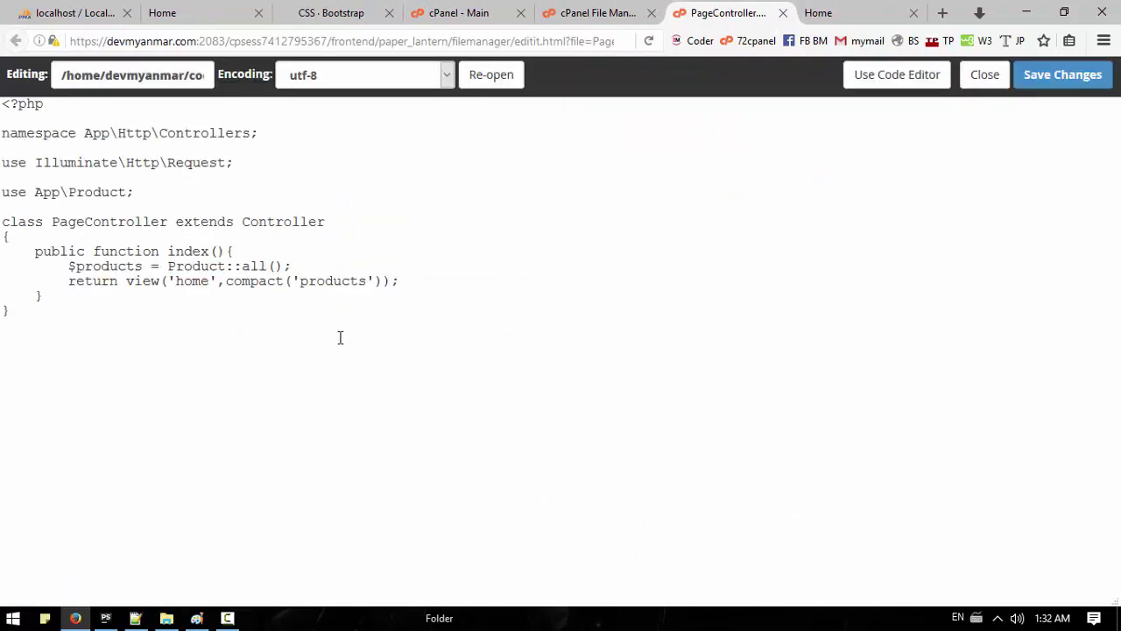
{"action": "left_click", "coordinate": [984, 74]}
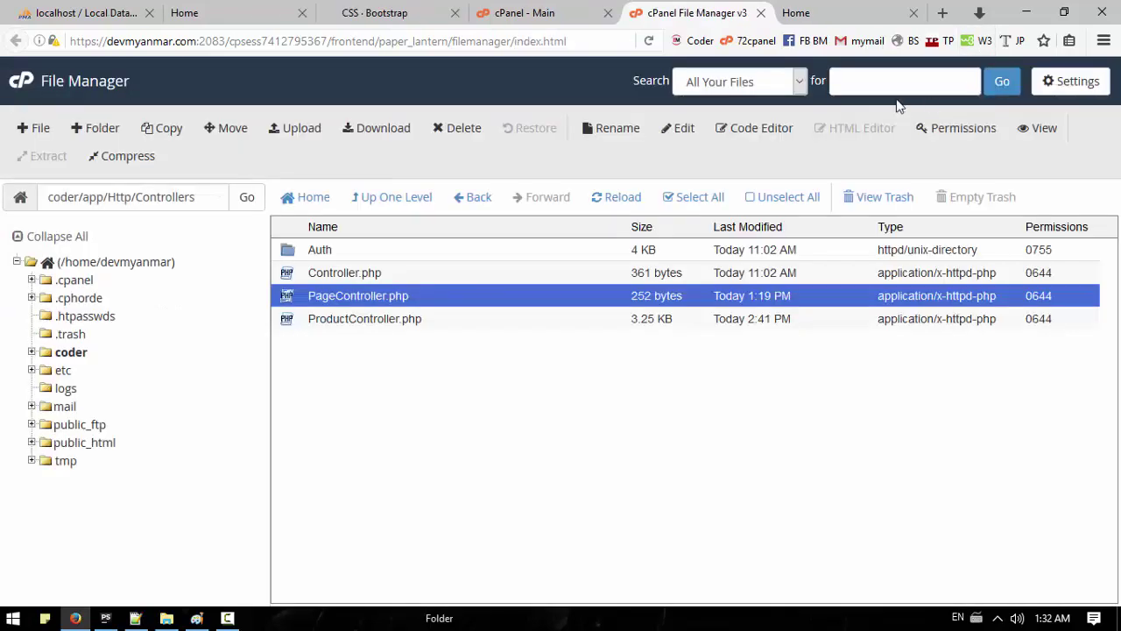
{"action": "left_click", "coordinate": [406, 209]}
{"action": "left_click", "coordinate": [408, 198]}
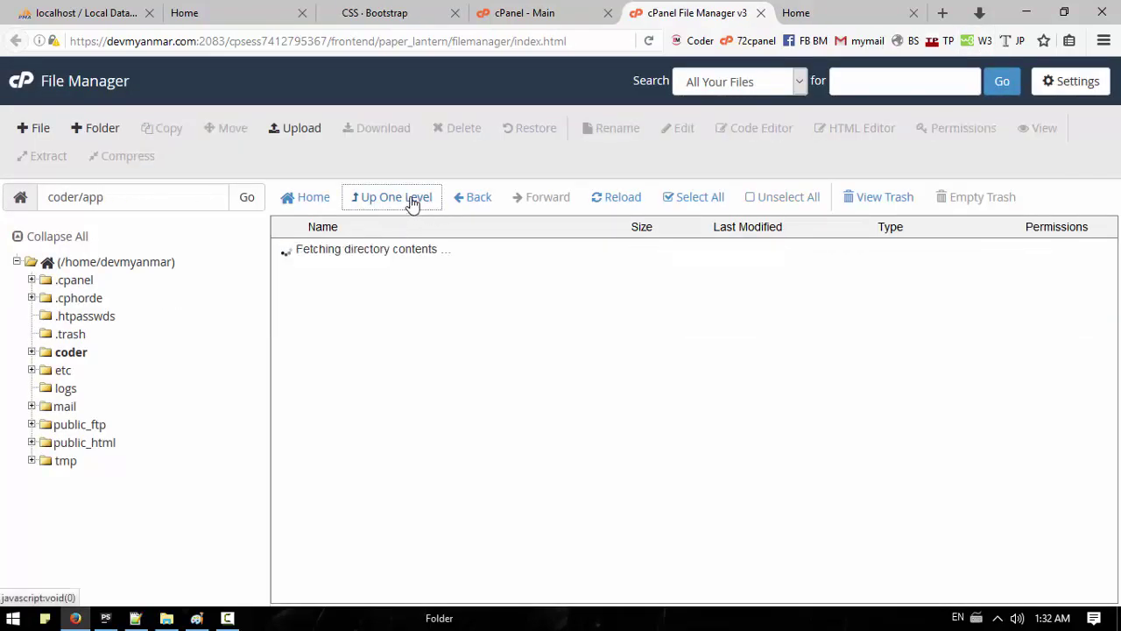
Step: Browse from coder to resources/views and open home.blade.php in cPanel's text editor
{"action": "left_click", "coordinate": [361, 205]}
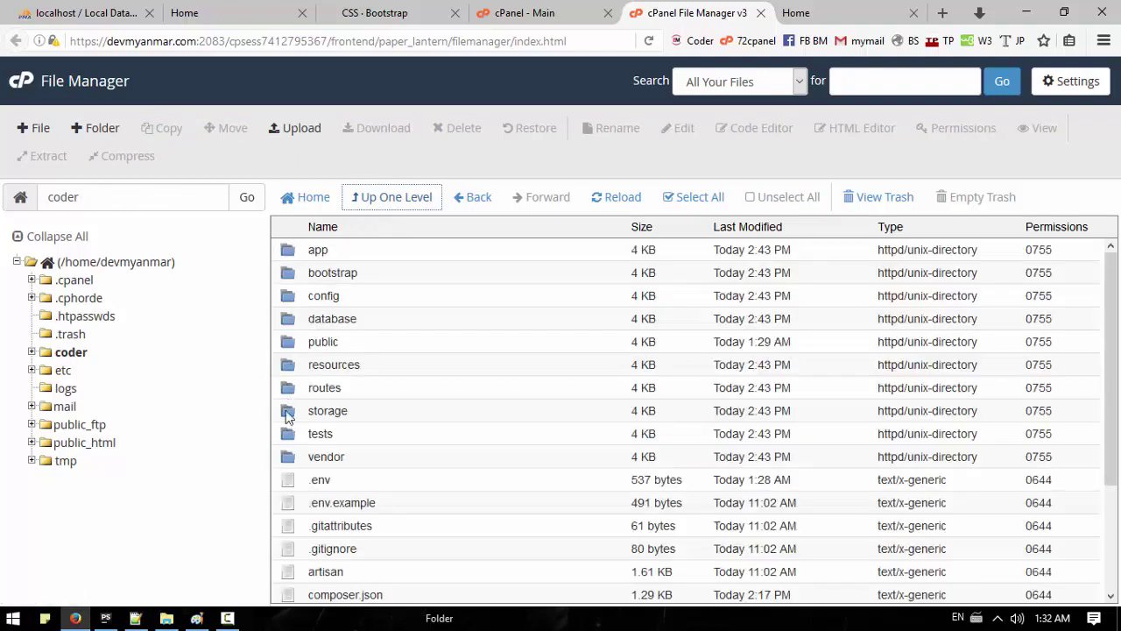
{"action": "double_click", "coordinate": [287, 366]}
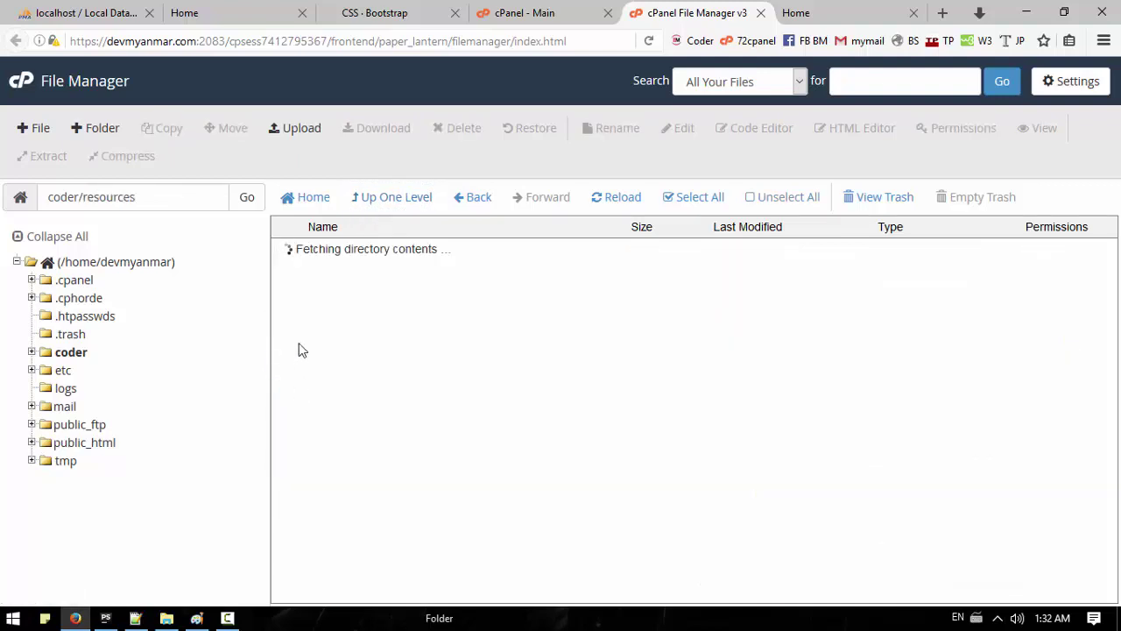
{"action": "left_click", "coordinate": [288, 298]}
{"action": "double_click", "coordinate": [287, 299]}
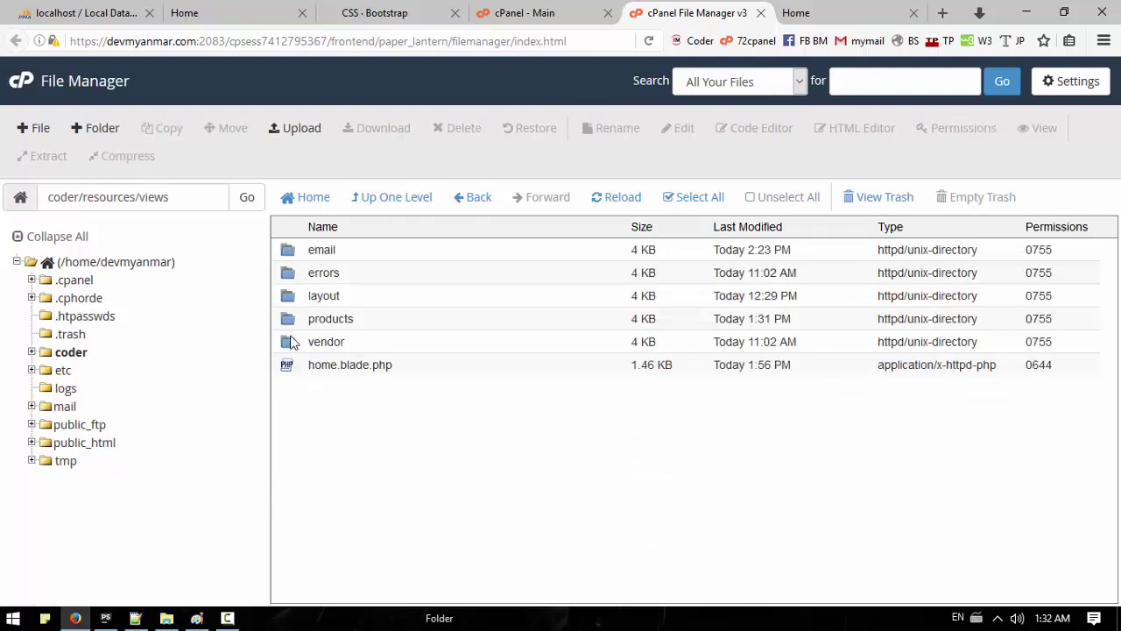
{"action": "left_click", "coordinate": [344, 371]}
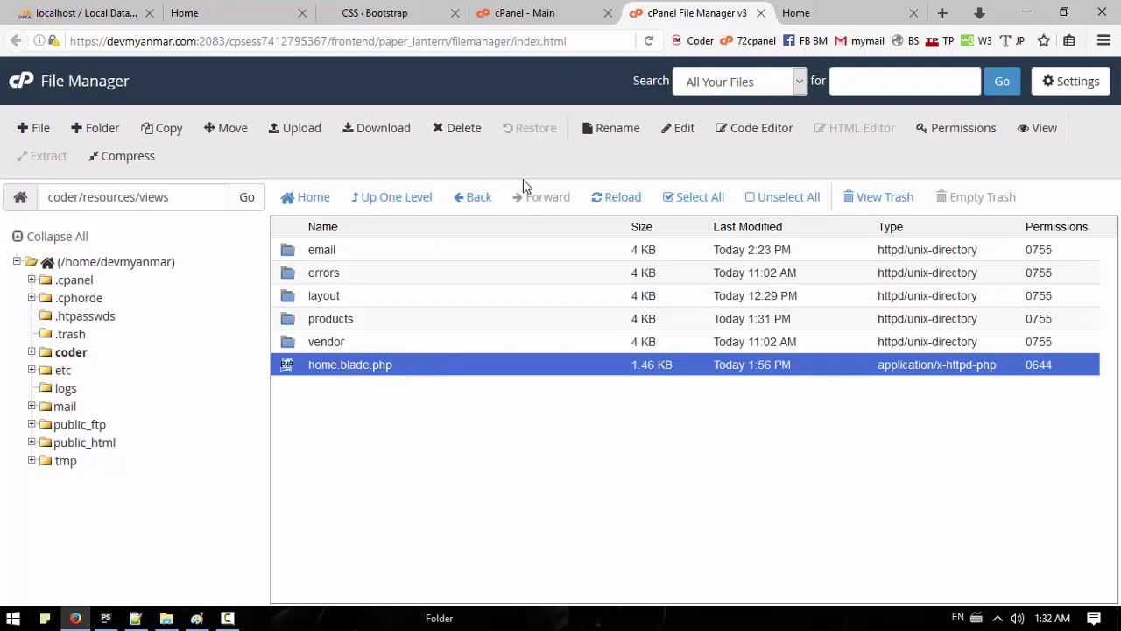
{"action": "left_click", "coordinate": [681, 127]}
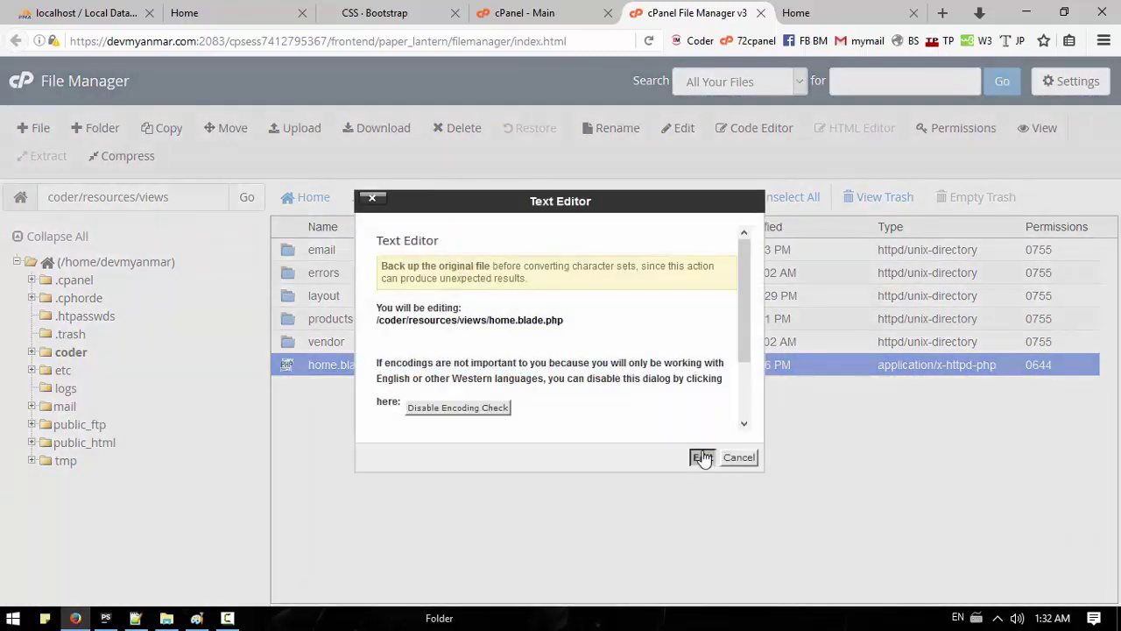
{"action": "left_click", "coordinate": [703, 456]}
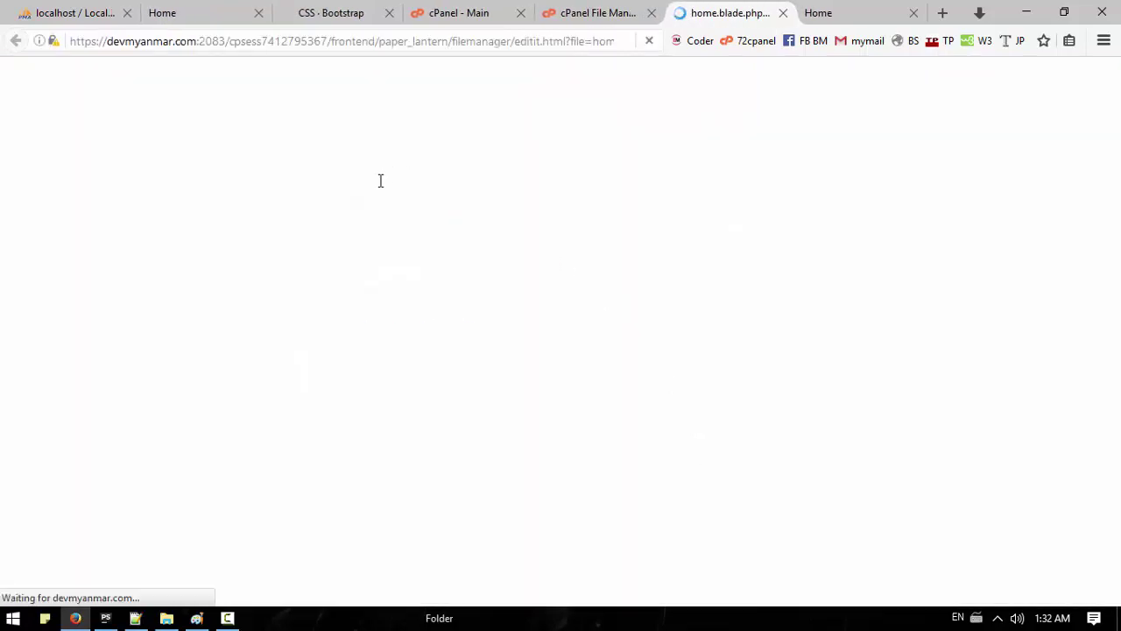
{"action": "left_click", "coordinate": [440, 268]}
Step: Copy the template into the Notepad++ scratch file over the old notes, with HTML syntax highlighting
{"action": "key", "text": "ctrl+a"}
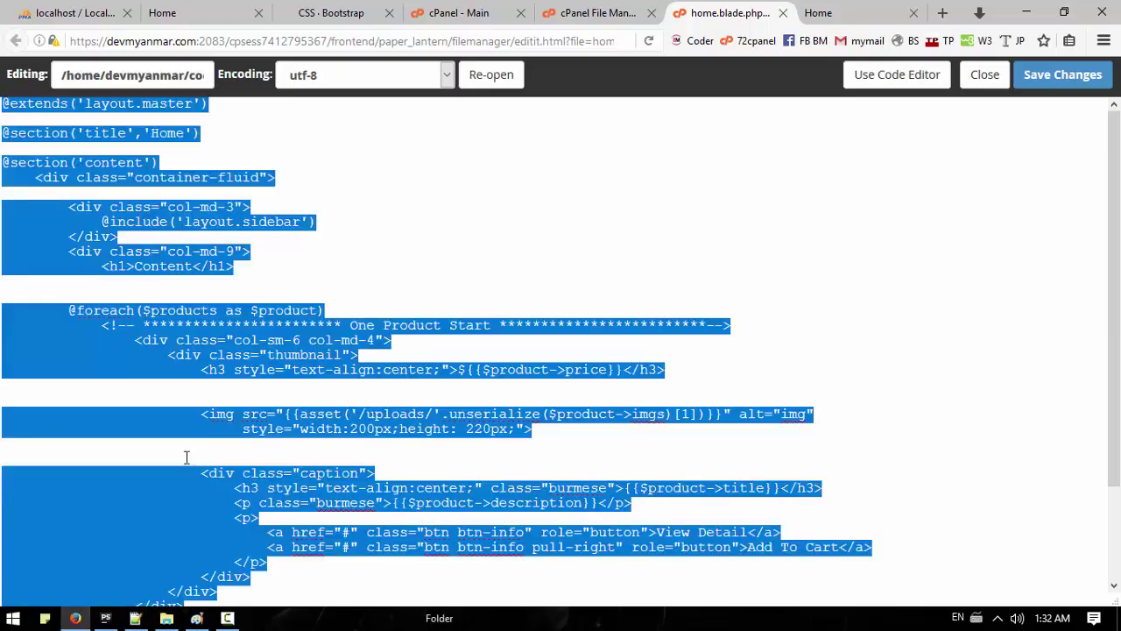
{"action": "left_click", "coordinate": [135, 618]}
{"action": "left_click", "coordinate": [153, 145]}
{"action": "left_click_drag", "start_coordinate": [153, 145], "coordinate": [20, 85]}
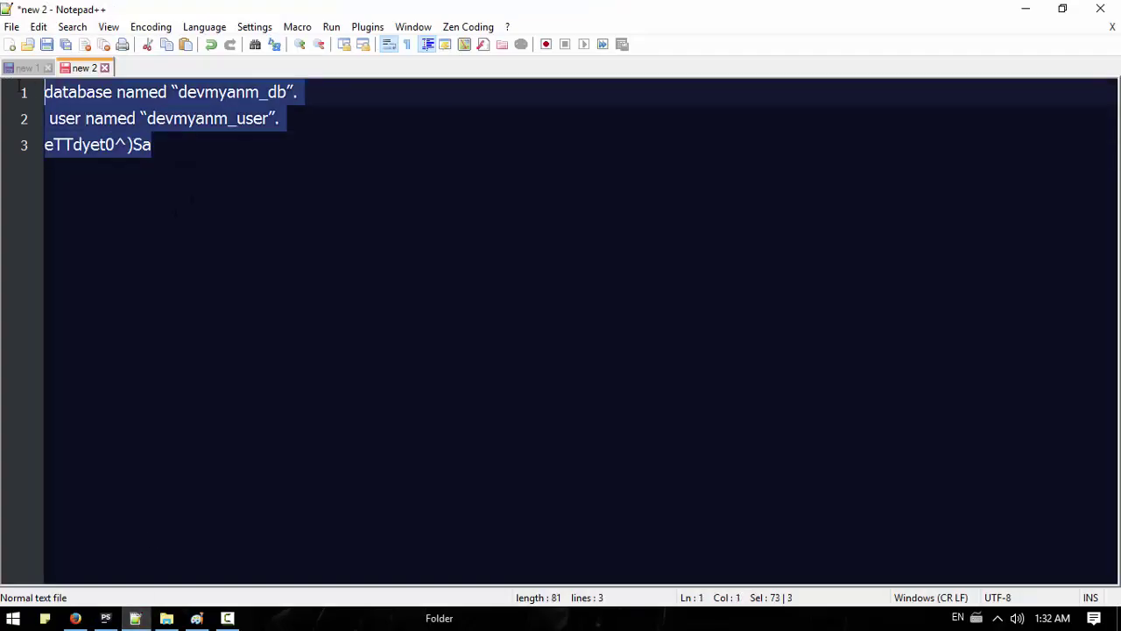
{"action": "key", "text": "ctrl+v"}
{"action": "left_click", "coordinate": [205, 26]}
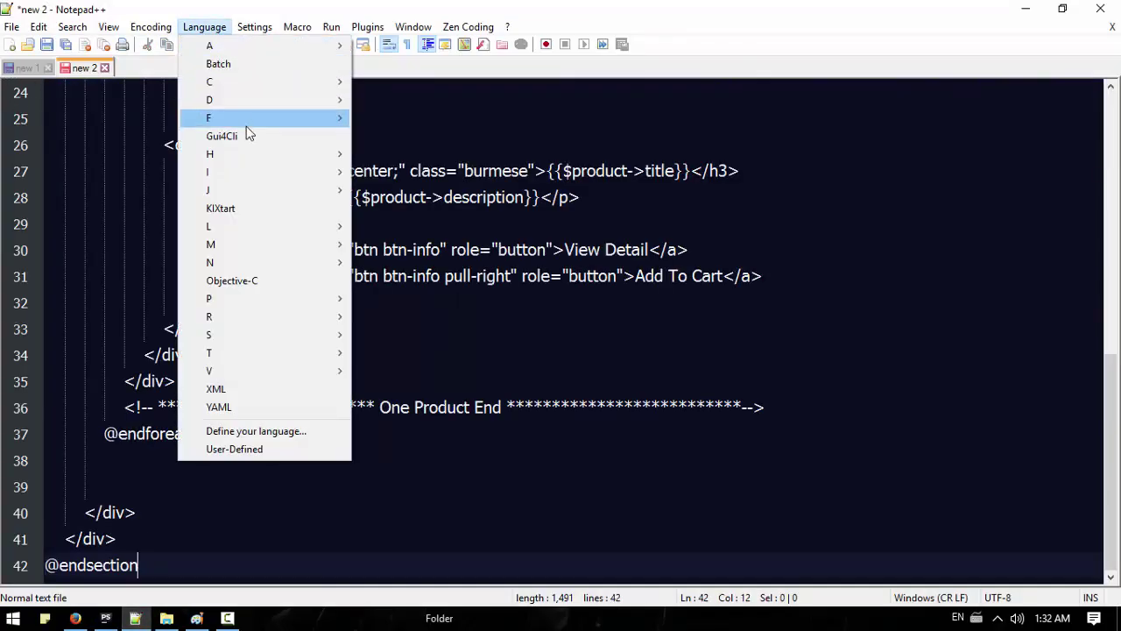
{"action": "mouse_move", "coordinate": [276, 155]}
{"action": "left_click", "coordinate": [389, 171]}
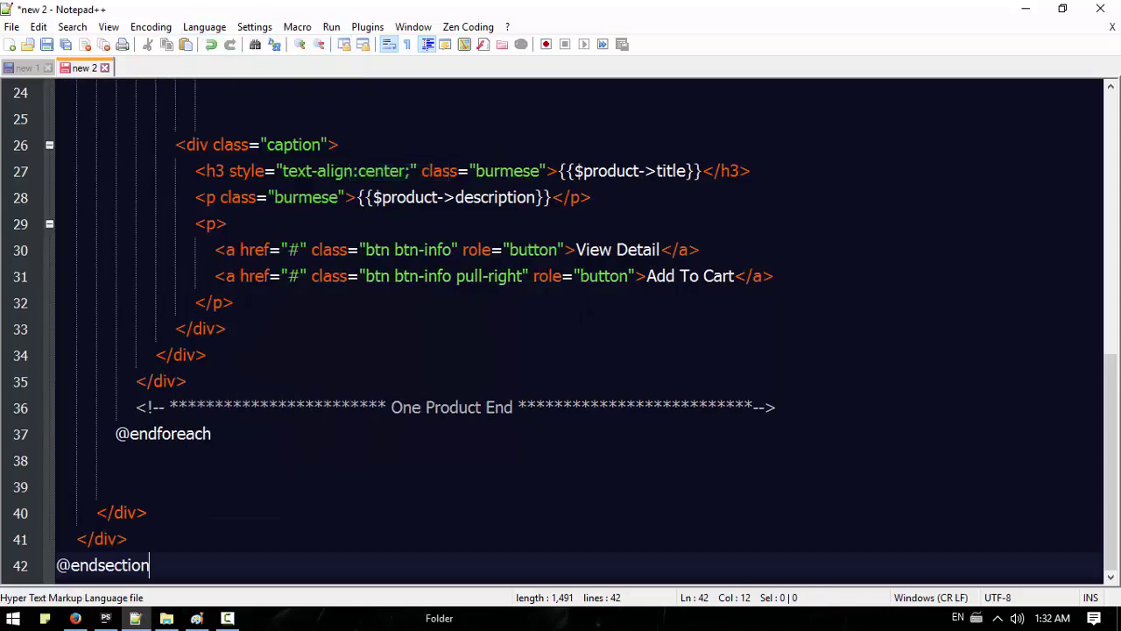
{"action": "scroll", "coordinate": [578, 328], "scroll_direction": "up", "scroll_amount": 4}
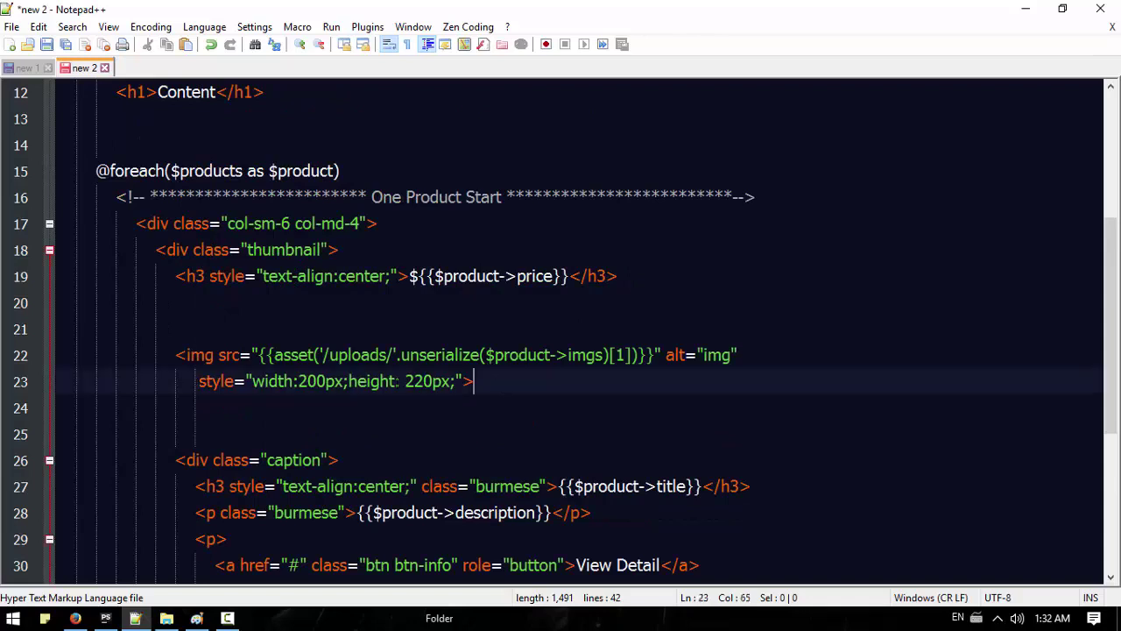
Step: Insert {{unserialize($product->imgs)[1]}} on line 21 above the image tag
{"action": "left_click_drag", "start_coordinate": [474, 381], "coordinate": [173, 355]}
{"action": "key", "text": "Up"}
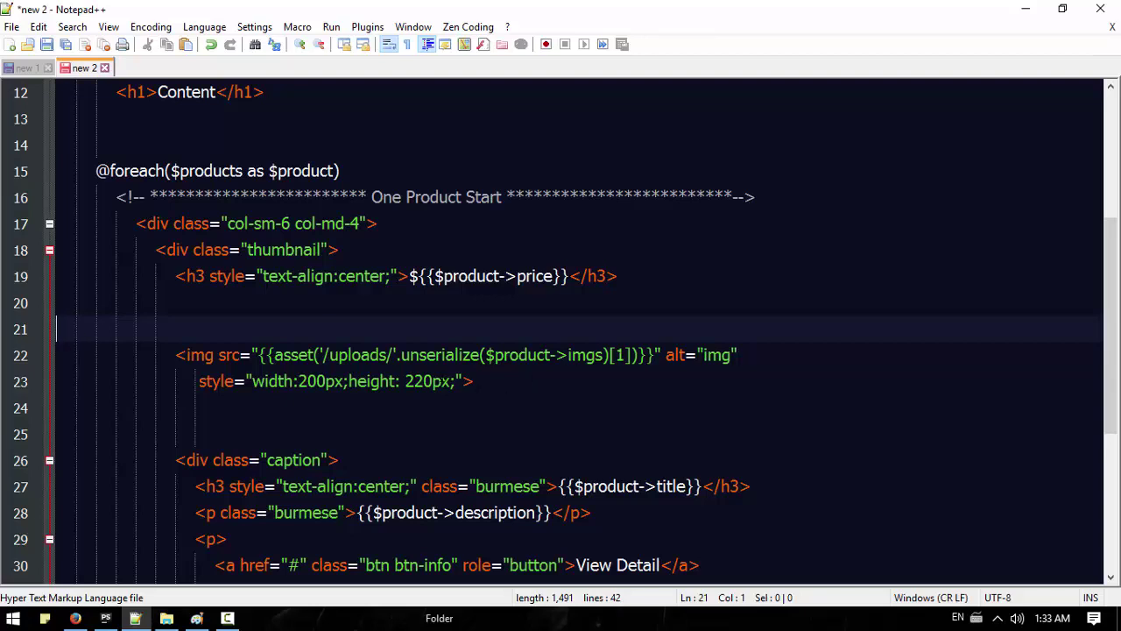
{"action": "key", "text": "Tab"}
{"action": "key", "text": "Tab"}
{"action": "key", "text": "Tab"}
{"action": "key", "text": "Tab"}
{"action": "key", "text": "Tab"}
{"action": "type", "text": "{"}
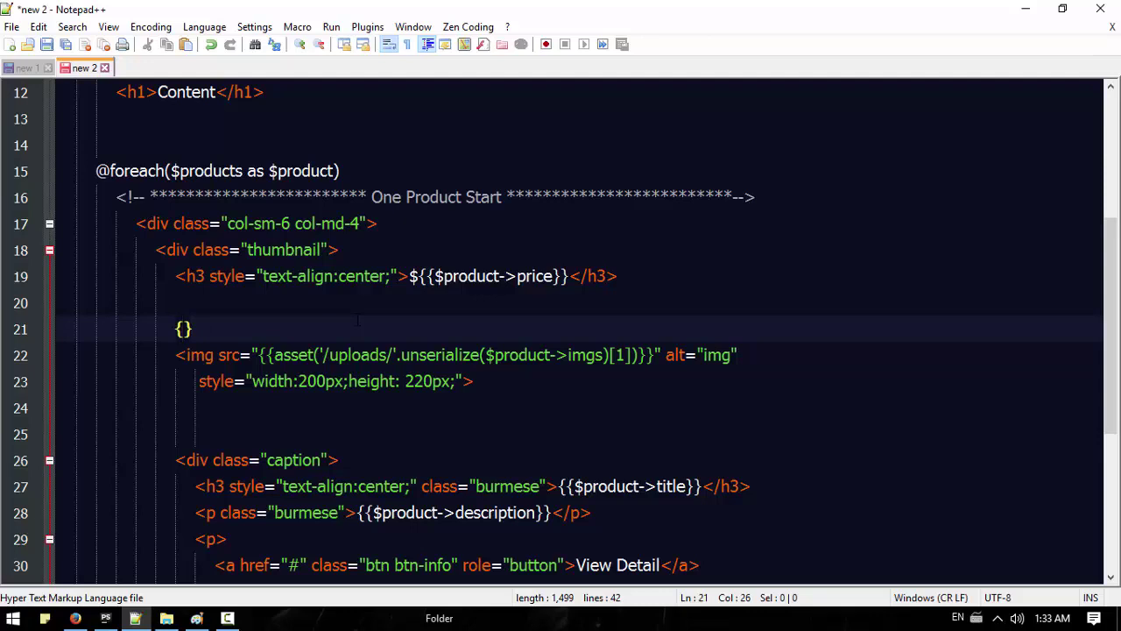
{"action": "type", "text": "{$"}
{"action": "type", "text": "pro"}
{"action": "key", "text": "BackSpace"}
{"action": "key", "text": "BackSpace"}
{"action": "key", "text": "BackSpace"}
{"action": "scroll", "coordinate": [358, 375], "scroll_direction": "down", "scroll_amount": 1}
{"action": "scroll", "coordinate": [362, 354], "scroll_direction": "up", "scroll_amount": 2}
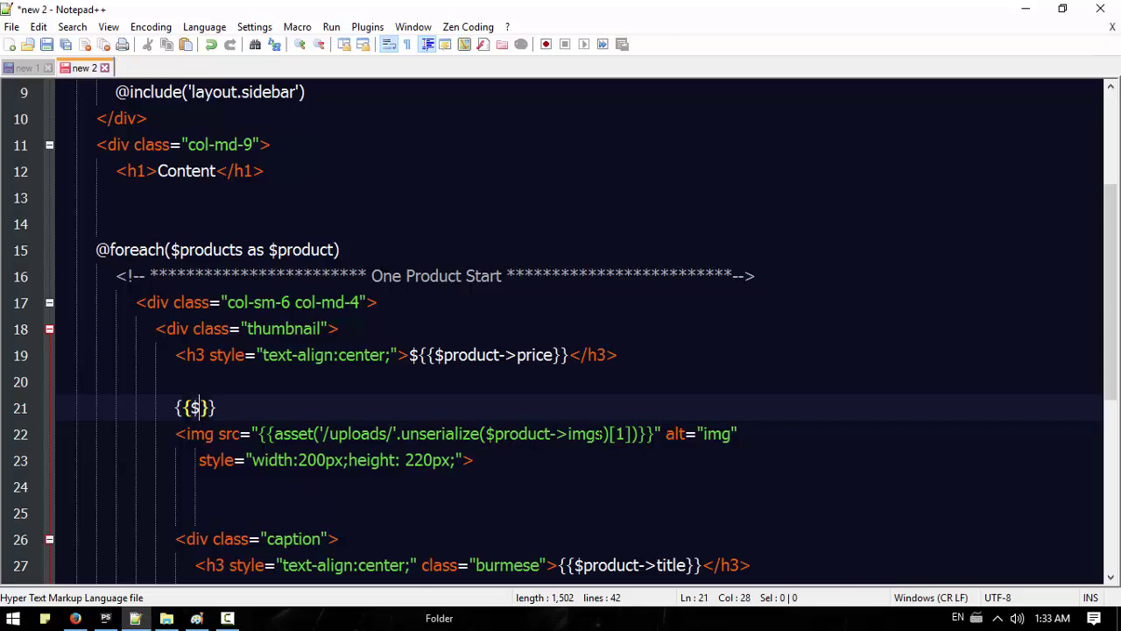
{"action": "left_click_drag", "start_coordinate": [631, 434], "coordinate": [404, 444]}
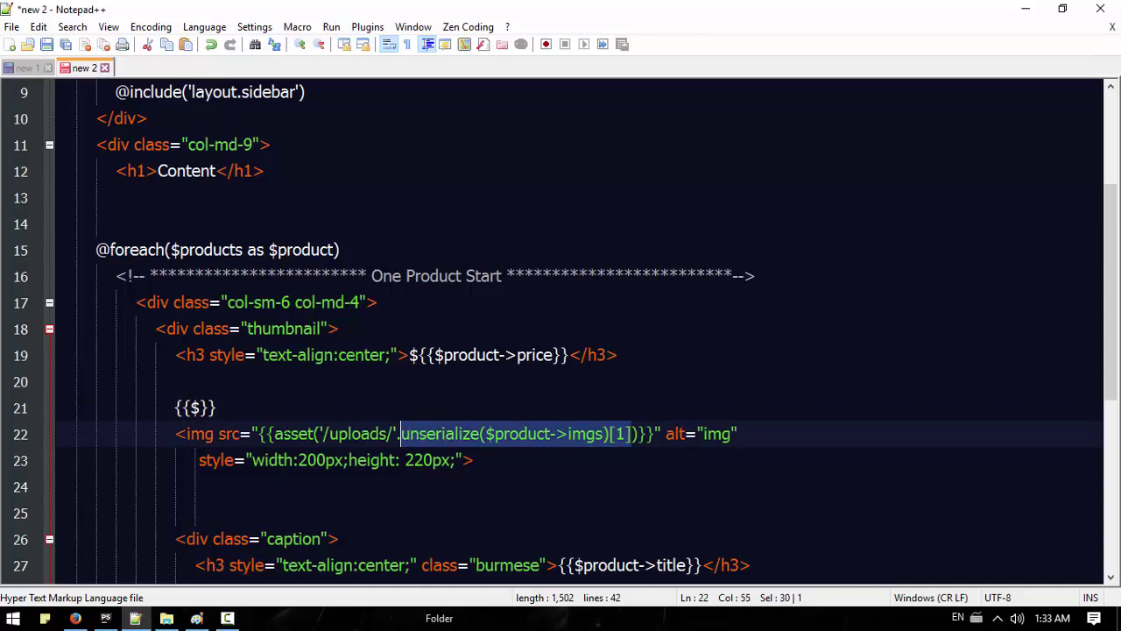
{"action": "key", "text": "ctrl+c"}
{"action": "double_click", "coordinate": [194, 407]}
{"action": "key", "text": "ctrl+v"}
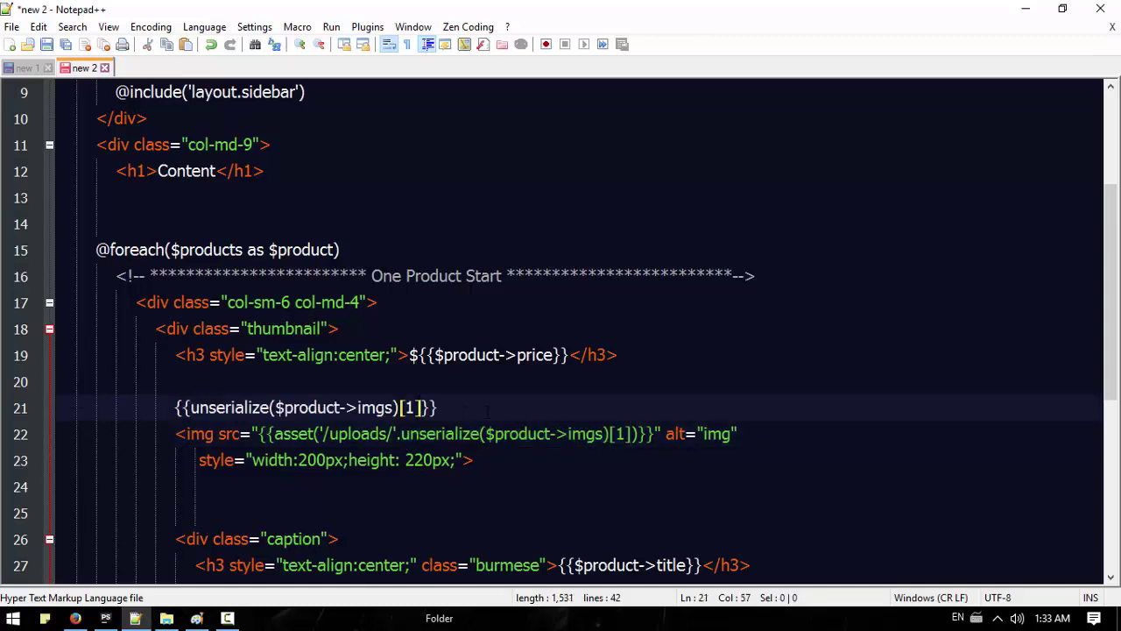
Step: Copy the whole edited template and paste it over the code in cPanel's editor
{"action": "key", "text": "ctrl+a"}
{"action": "key", "text": "ctrl+c"}
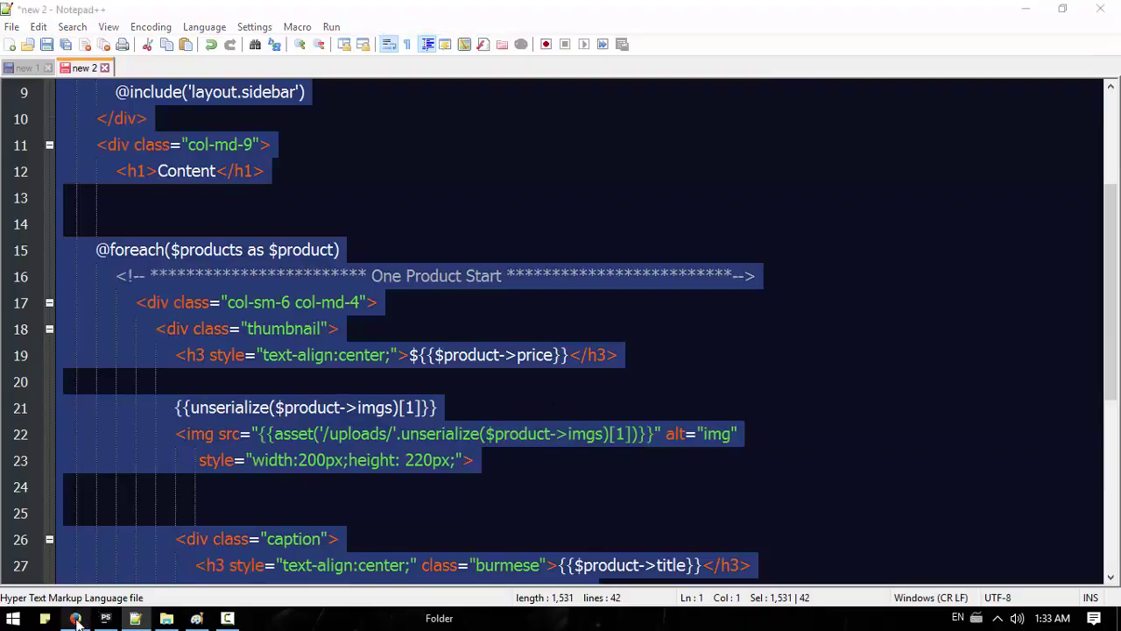
{"action": "left_click", "coordinate": [75, 618]}
{"action": "key", "text": "ctrl+v"}
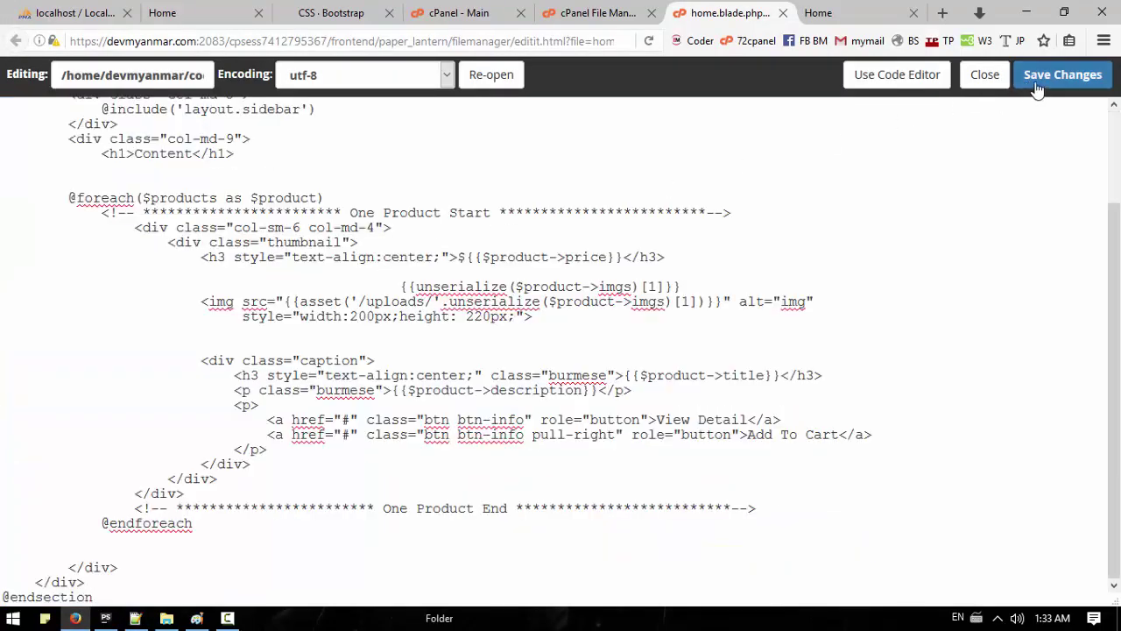
Step: Save home.blade.php and reload the ShopKeeper home page to view the printed image filenames
{"action": "left_click", "coordinate": [1062, 74]}
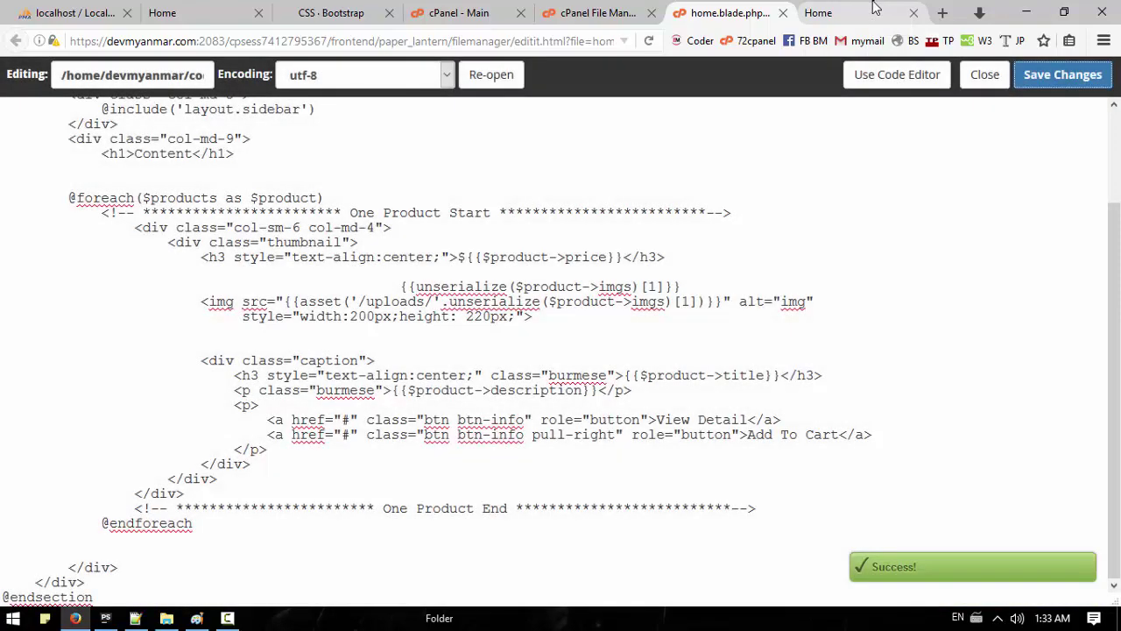
{"action": "left_click", "coordinate": [873, 8]}
{"action": "left_click", "coordinate": [645, 43]}
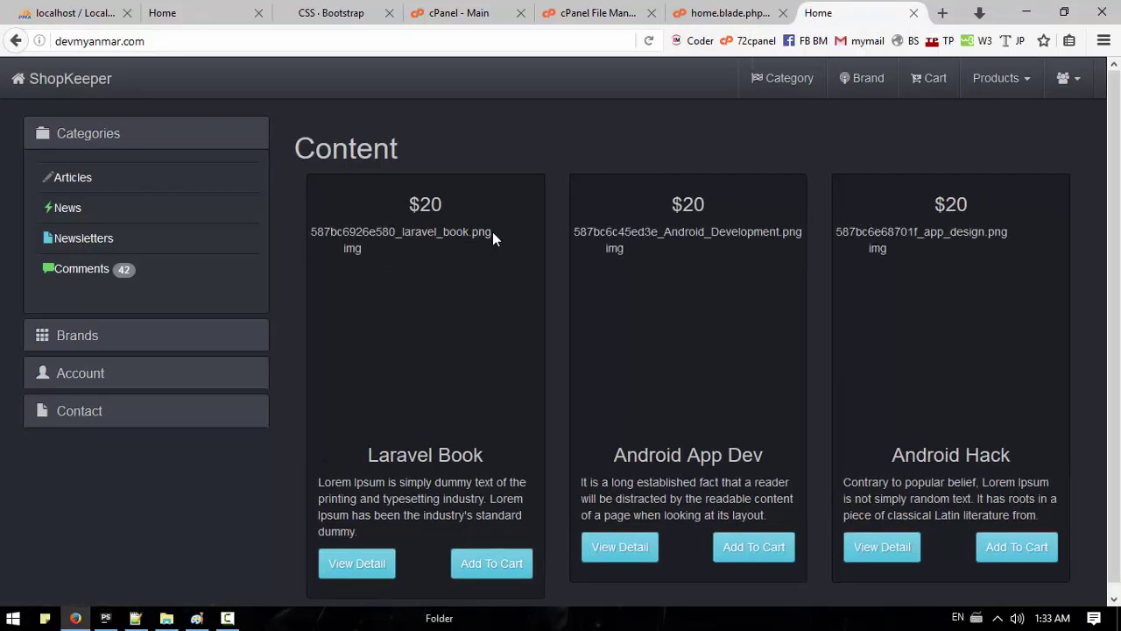
{"action": "left_click_drag", "start_coordinate": [493, 231], "coordinate": [317, 233]}
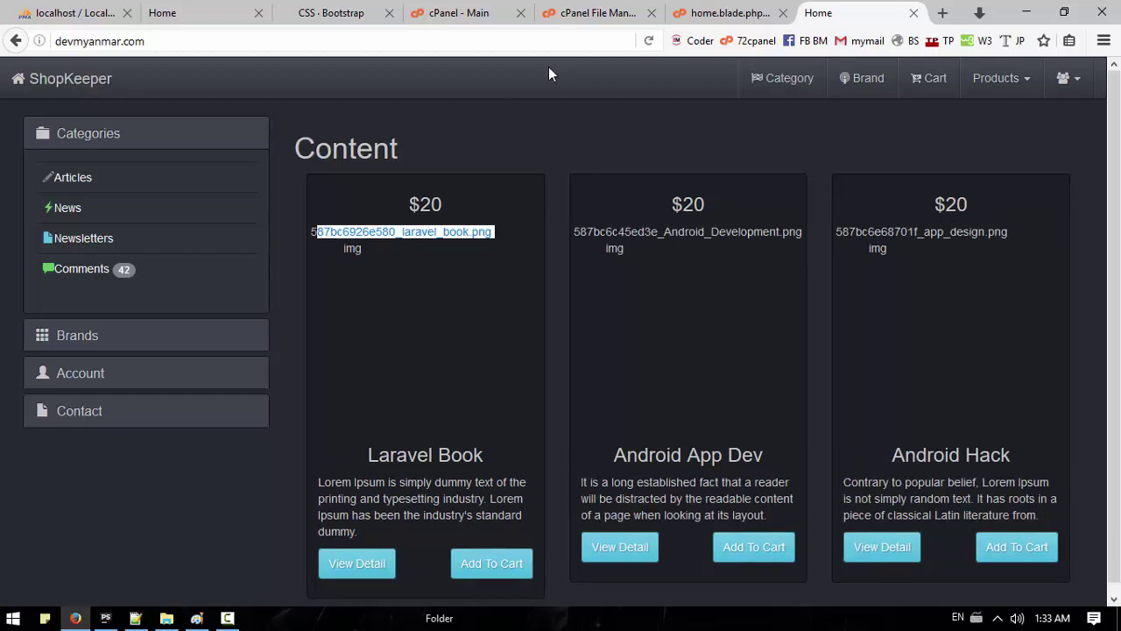
Step: Navigate File Manager up to coder and into public/uploads
{"action": "left_click", "coordinate": [600, 13]}
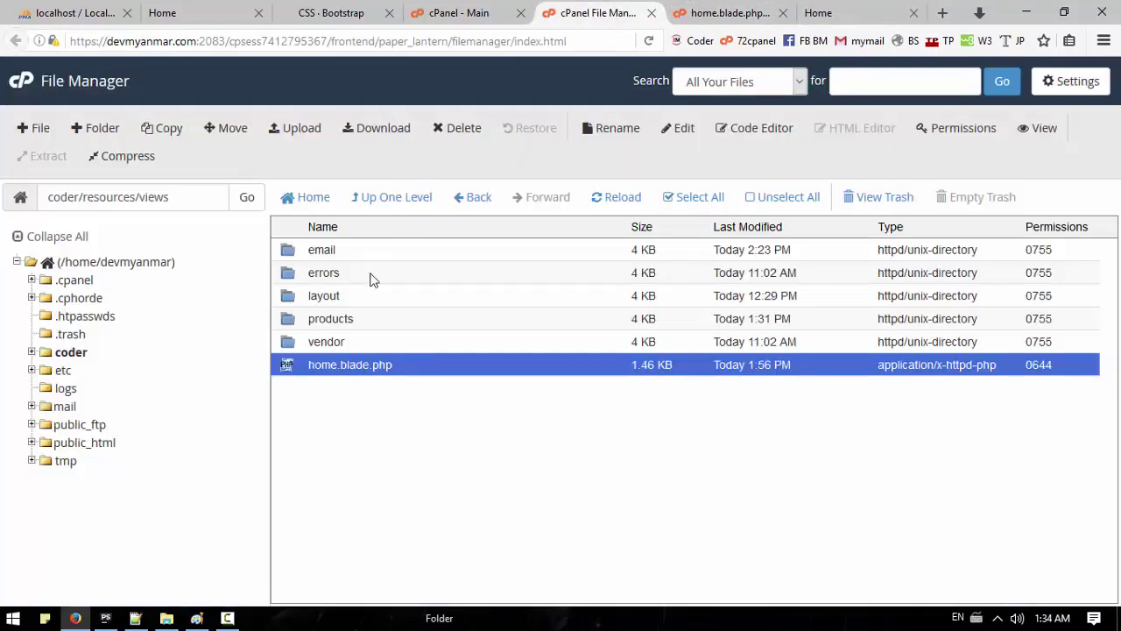
{"action": "left_click", "coordinate": [406, 204]}
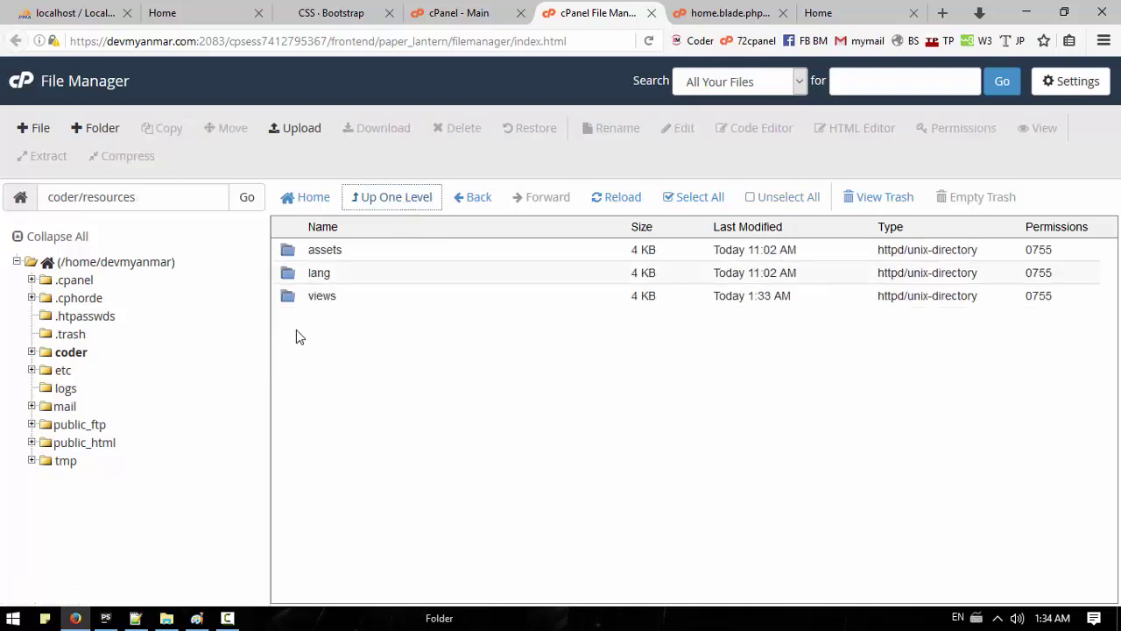
{"action": "left_click", "coordinate": [372, 202]}
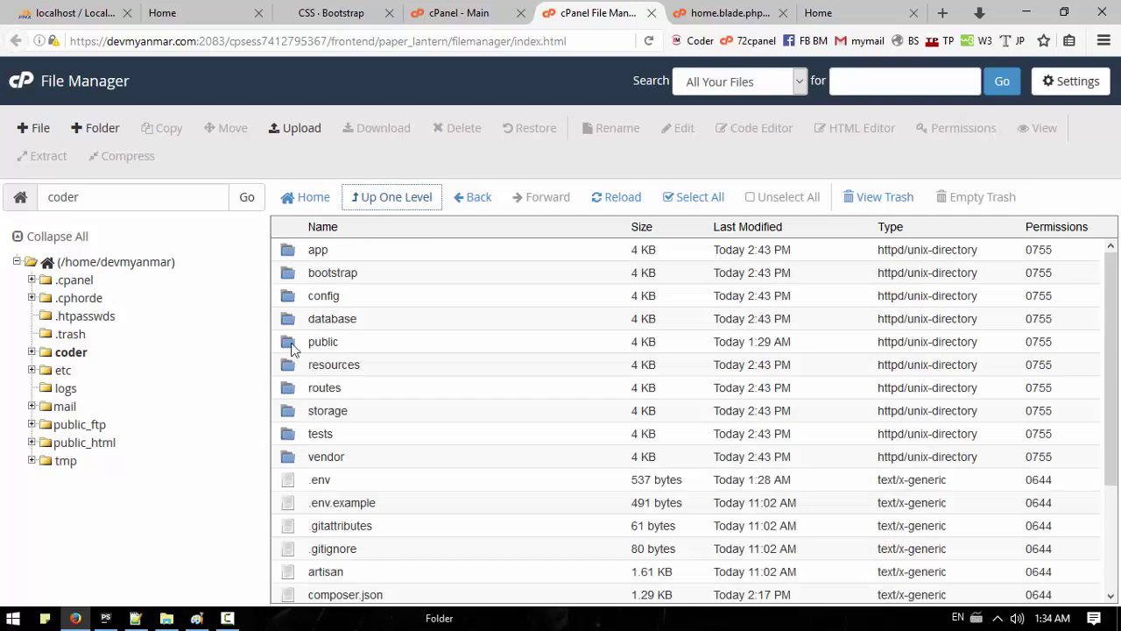
{"action": "double_click", "coordinate": [296, 343]}
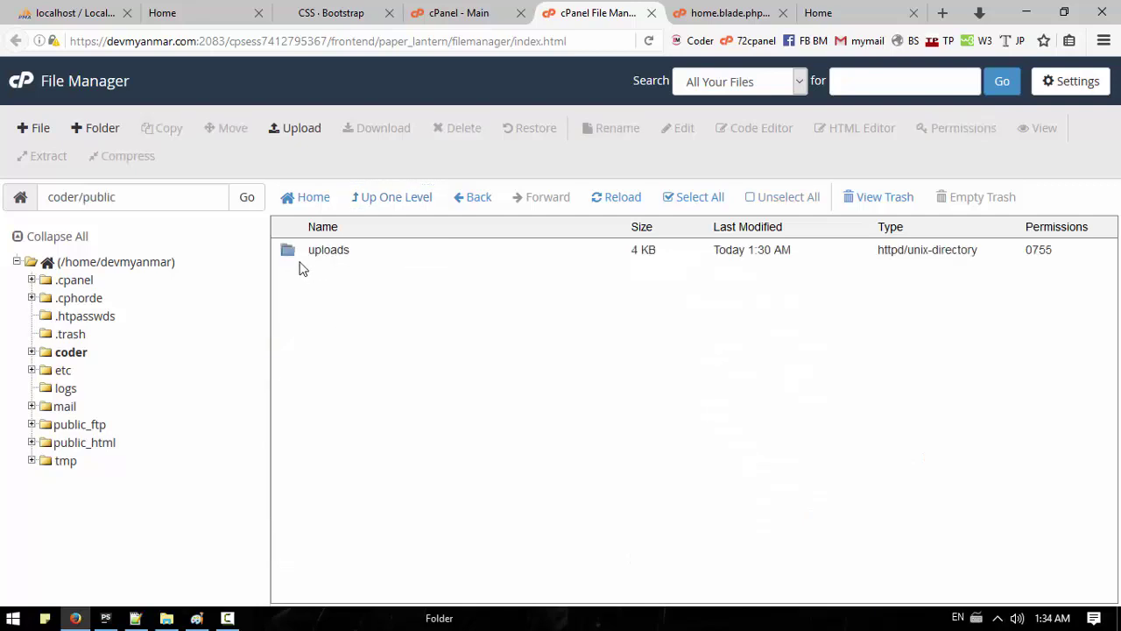
{"action": "double_click", "coordinate": [284, 252]}
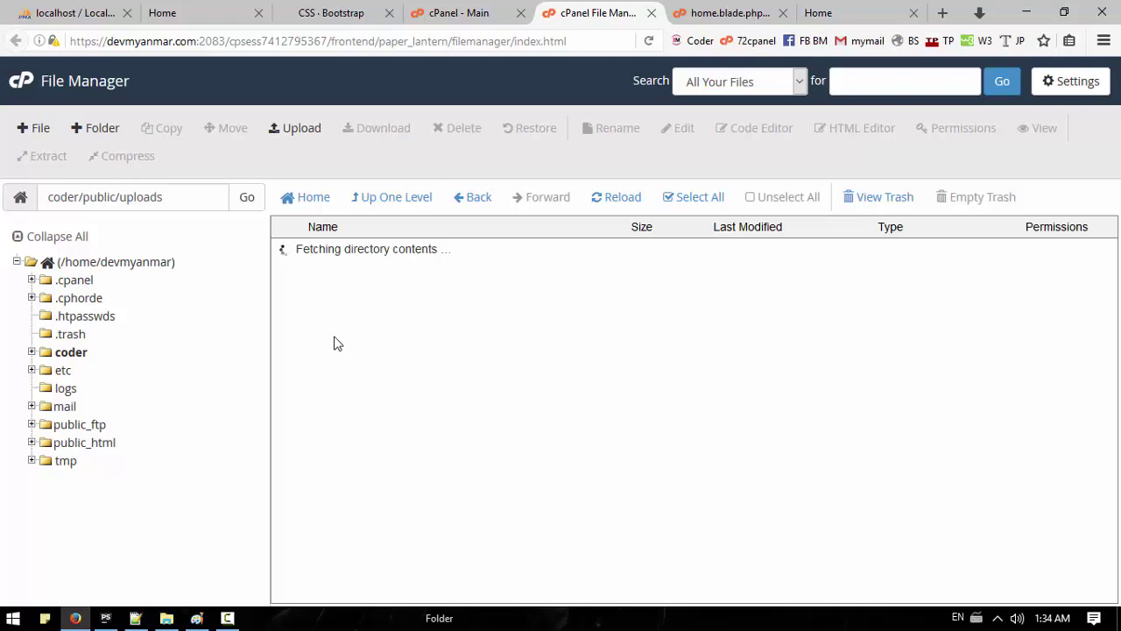
Step: Compare uploaded files like 587bc6926e580_laravel_book.png against the filenames shown on the page
{"action": "left_click", "coordinate": [826, 14]}
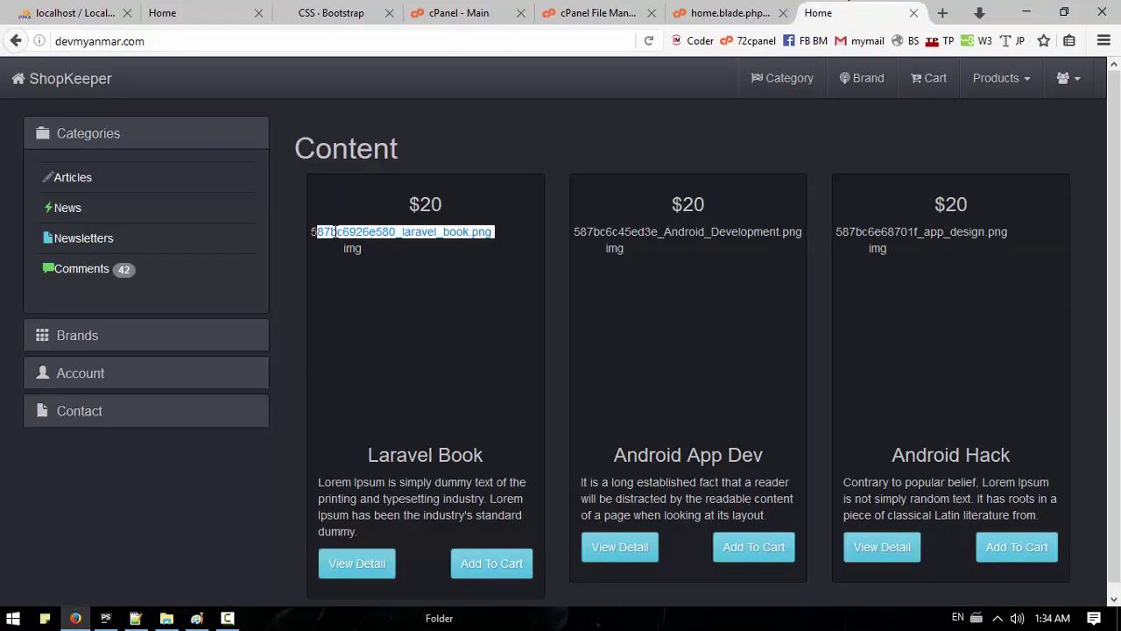
{"action": "left_click", "coordinate": [709, 14]}
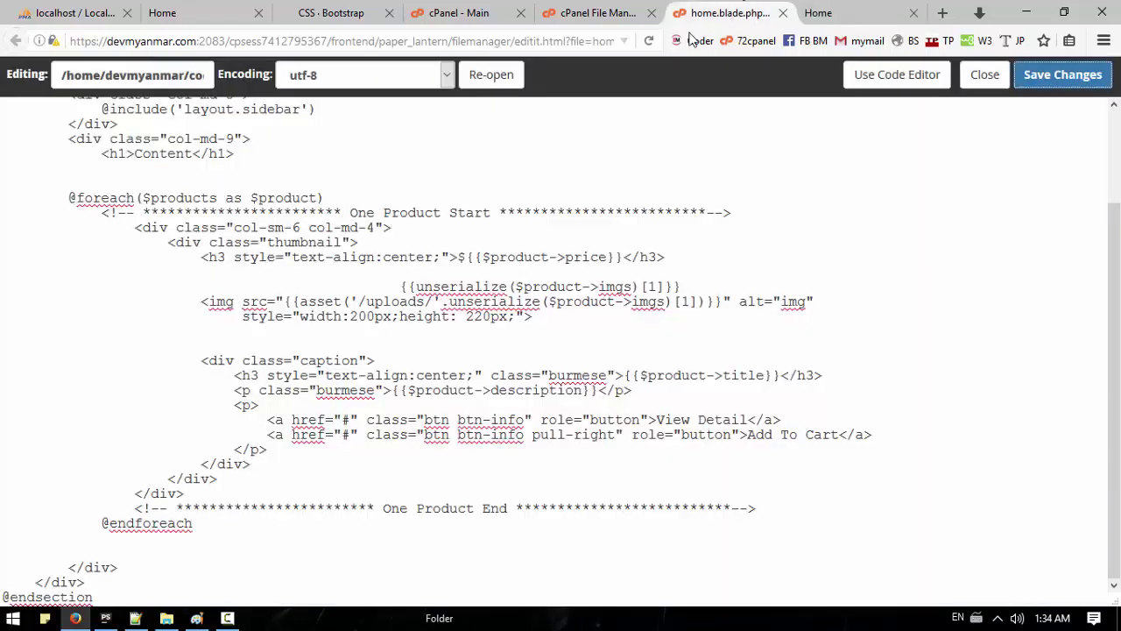
{"action": "left_click", "coordinate": [596, 14]}
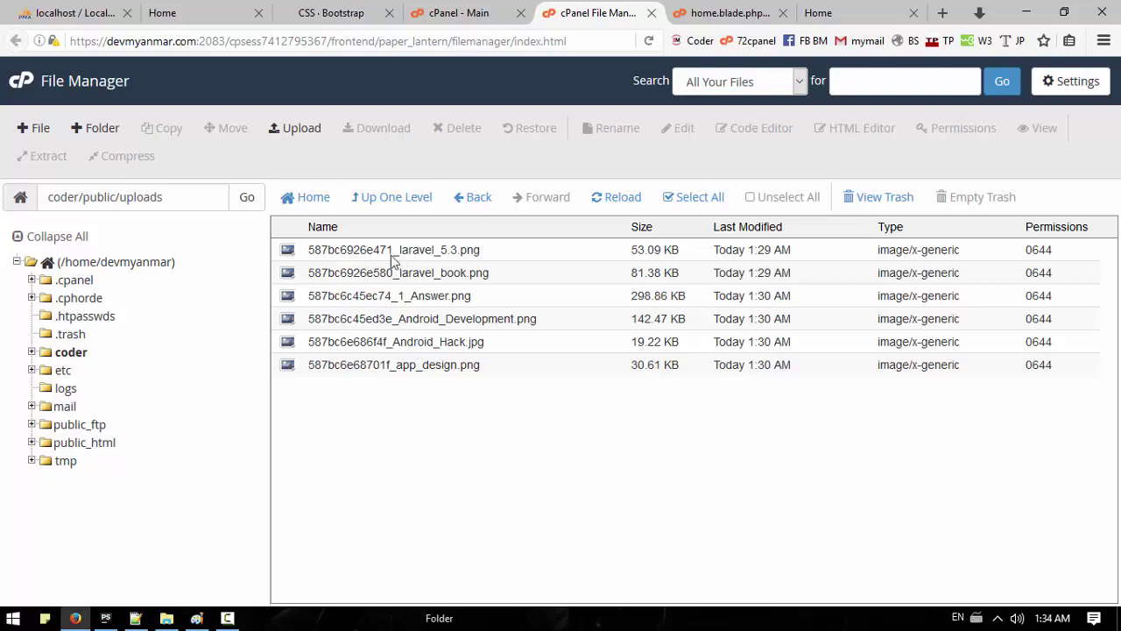
{"action": "left_click", "coordinate": [460, 277]}
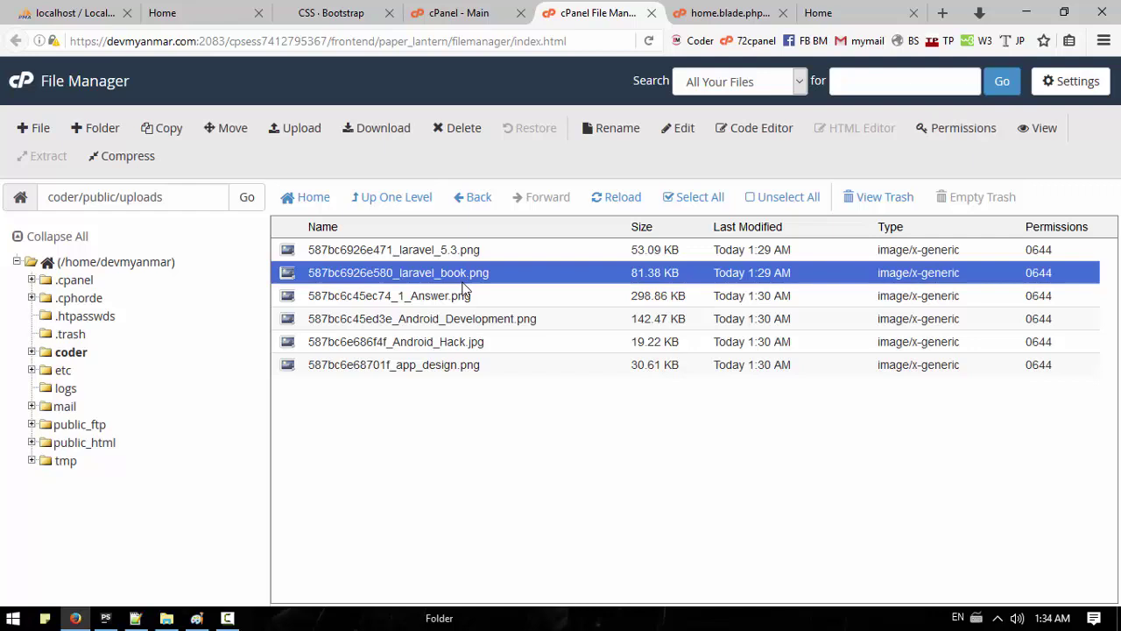
{"action": "left_click", "coordinate": [846, 12]}
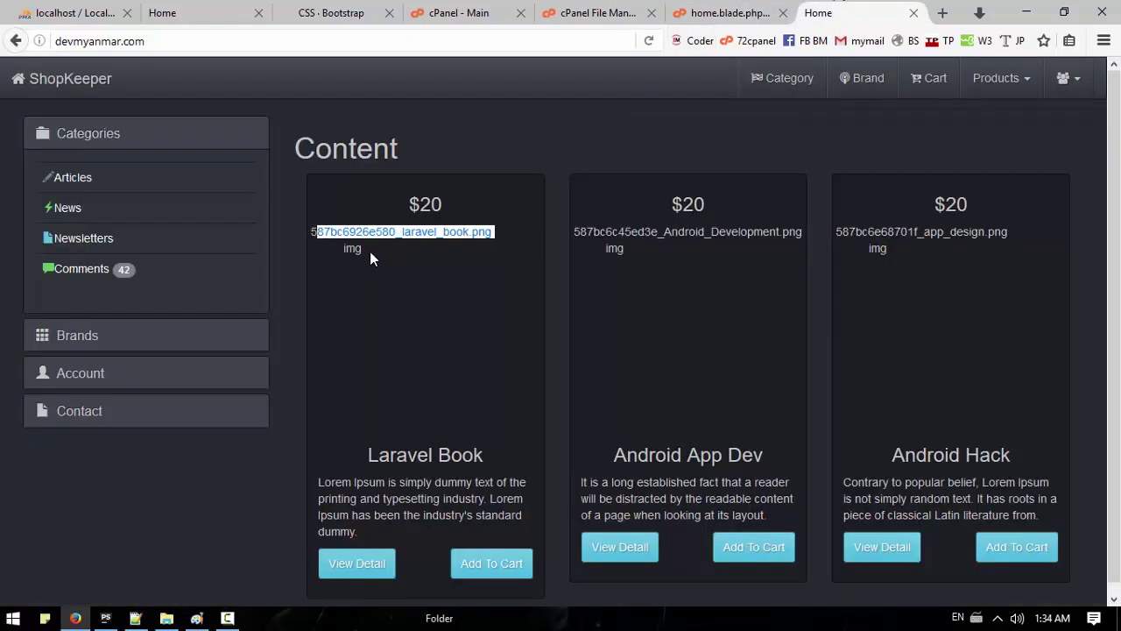
{"action": "left_click", "coordinate": [710, 12]}
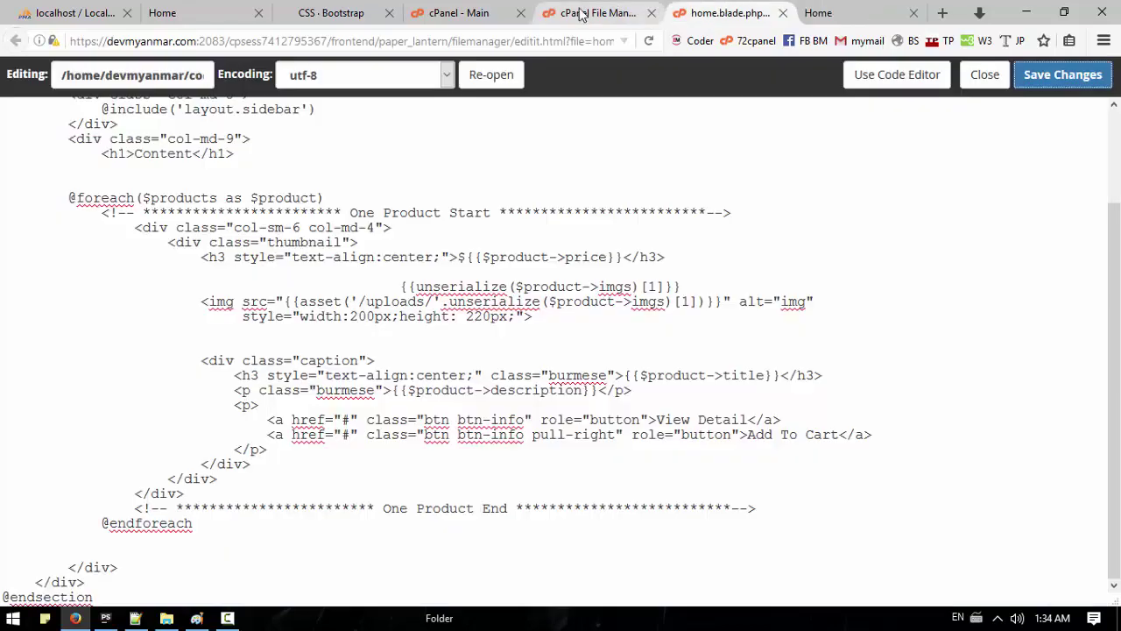
Step: In the Notepad++ draft, add a <br > line and a {{ }} echo of line 24's asset image expression after line 21
{"action": "left_click", "coordinate": [137, 619]}
{"action": "left_click", "coordinate": [504, 307]}
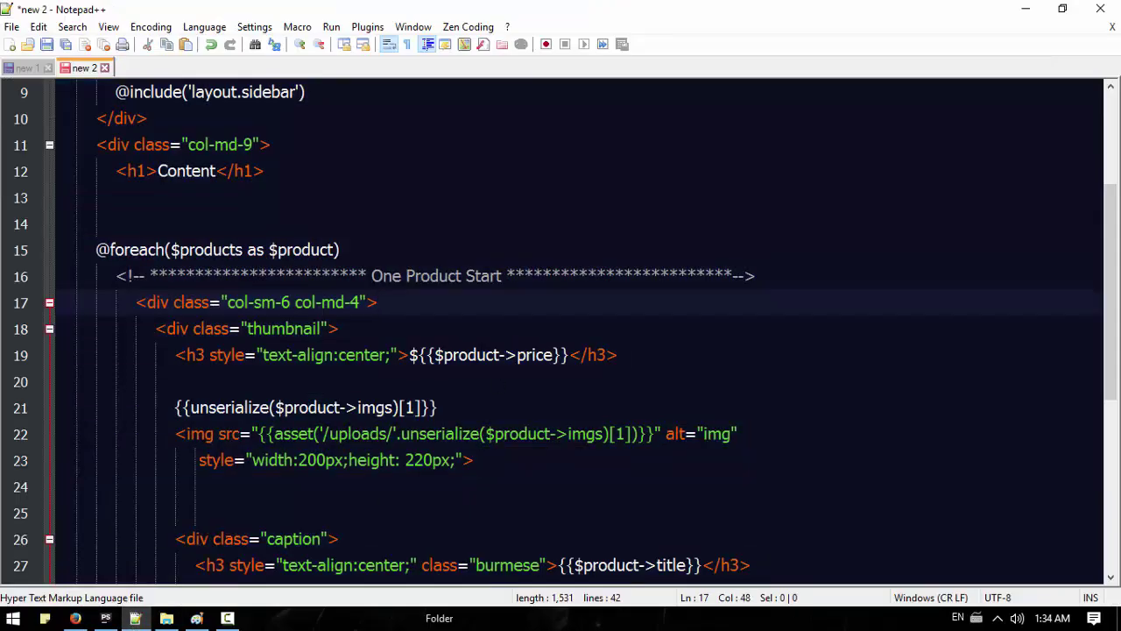
{"action": "left_click", "coordinate": [488, 409]}
{"action": "key", "text": "Return"}
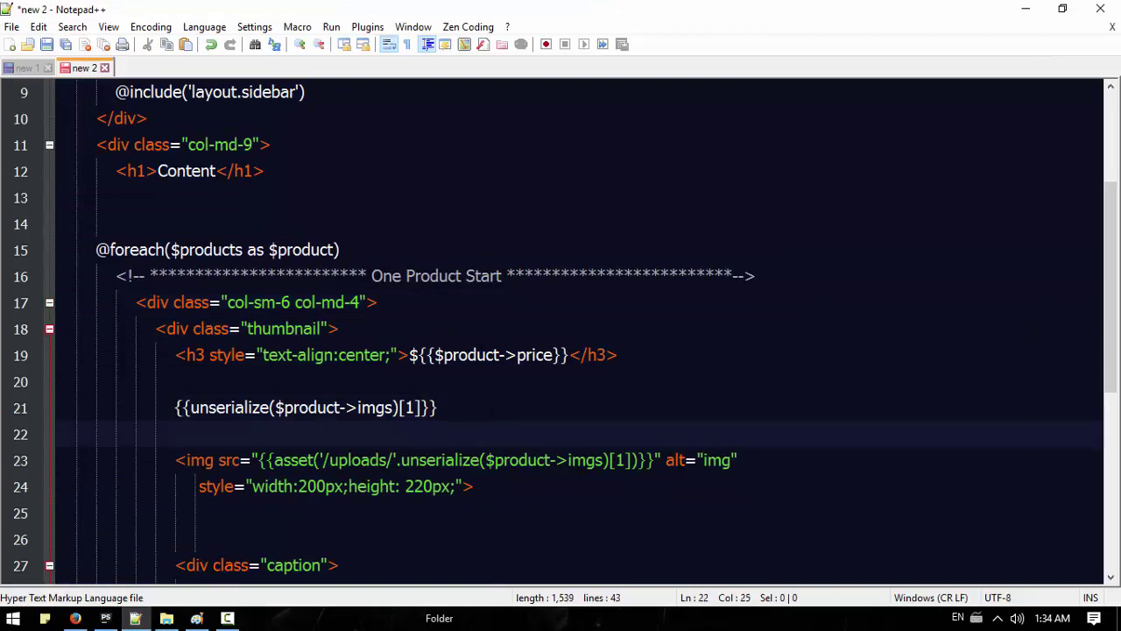
{"action": "type", "text": "<br >"}
{"action": "key", "text": "Return"}
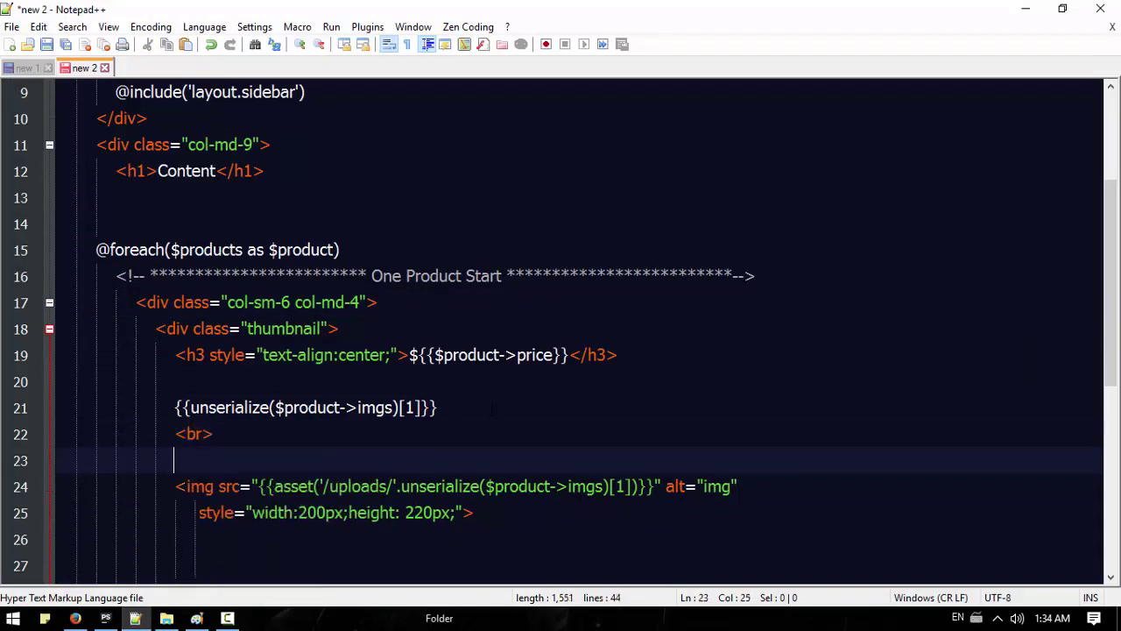
{"action": "type", "text": "{{"}
{"action": "left_click_drag", "start_coordinate": [648, 486], "coordinate": [257, 486]}
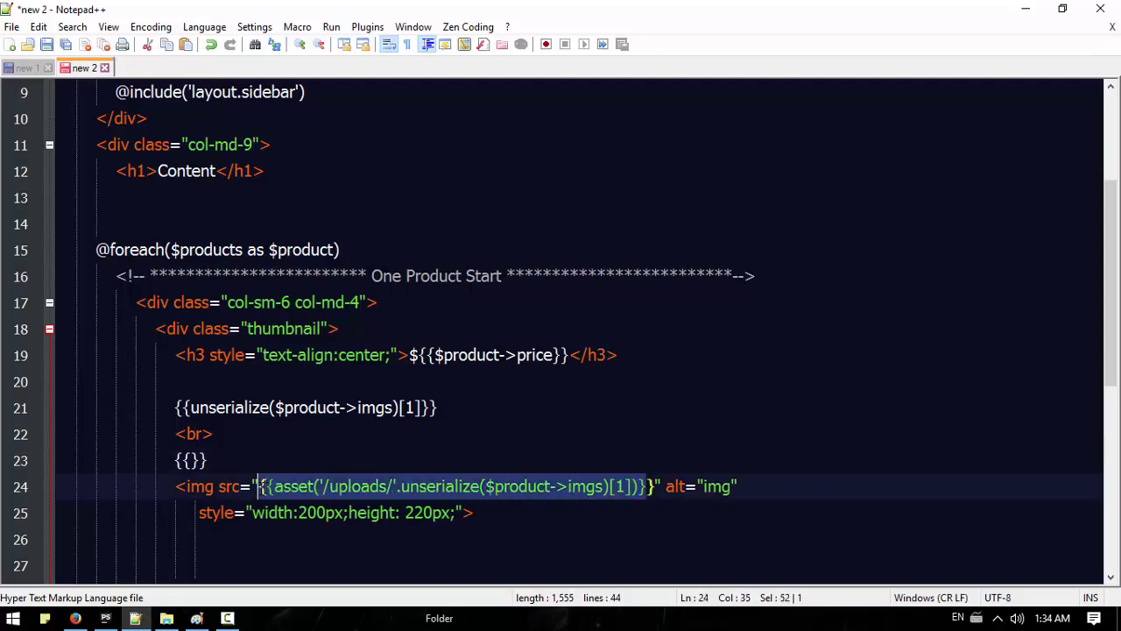
{"action": "key", "text": "ctrl+c"}
{"action": "left_click", "coordinate": [191, 460]}
{"action": "key", "text": "ctrl+v"}
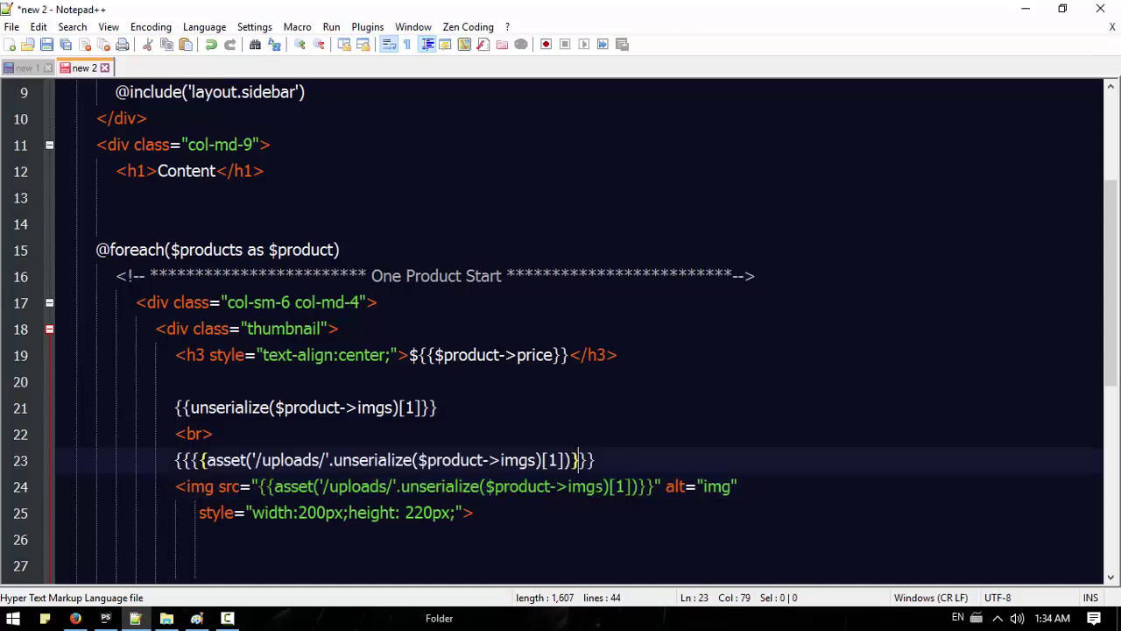
Step: Replace the cPanel editor's text with the edited template, save home.blade.php, and reload the ShopKeeper site
{"action": "key", "text": "ctrl+a"}
{"action": "left_click", "coordinate": [76, 618]}
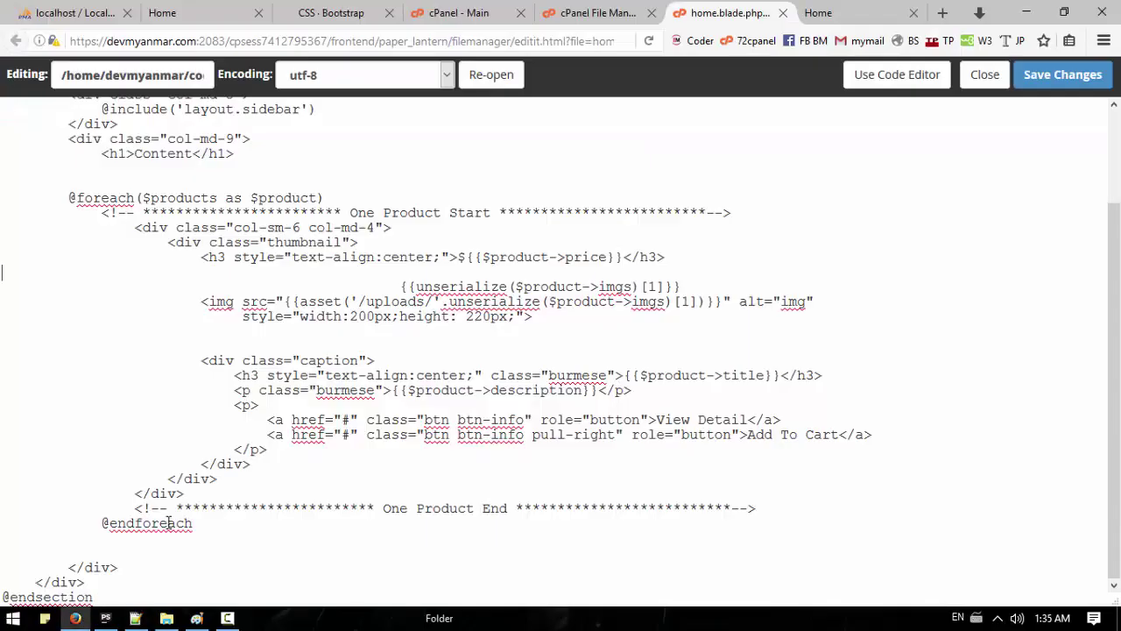
{"action": "key", "text": "ctrl+a"}
{"action": "key", "text": "ctrl+v"}
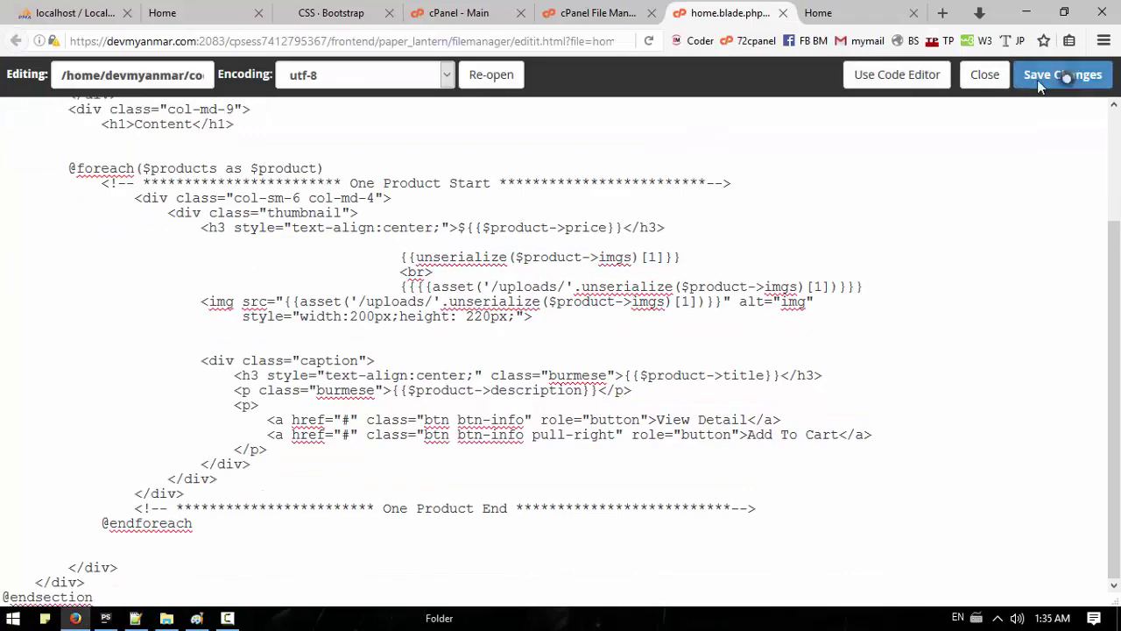
{"action": "left_click", "coordinate": [1043, 76]}
{"action": "left_click", "coordinate": [862, 12]}
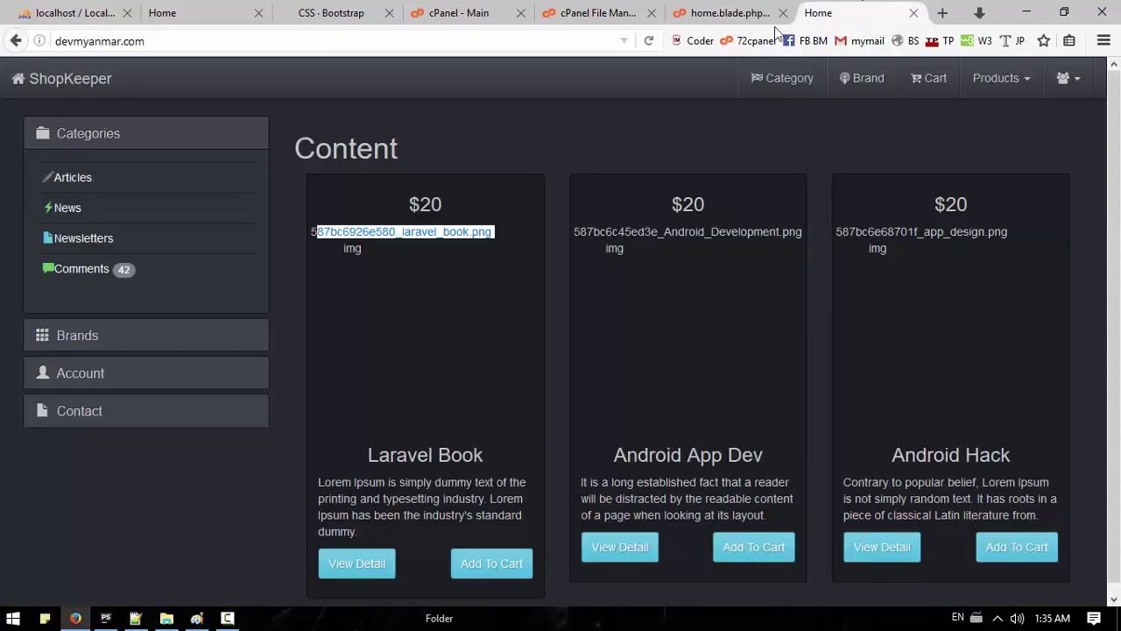
{"action": "left_click", "coordinate": [649, 41]}
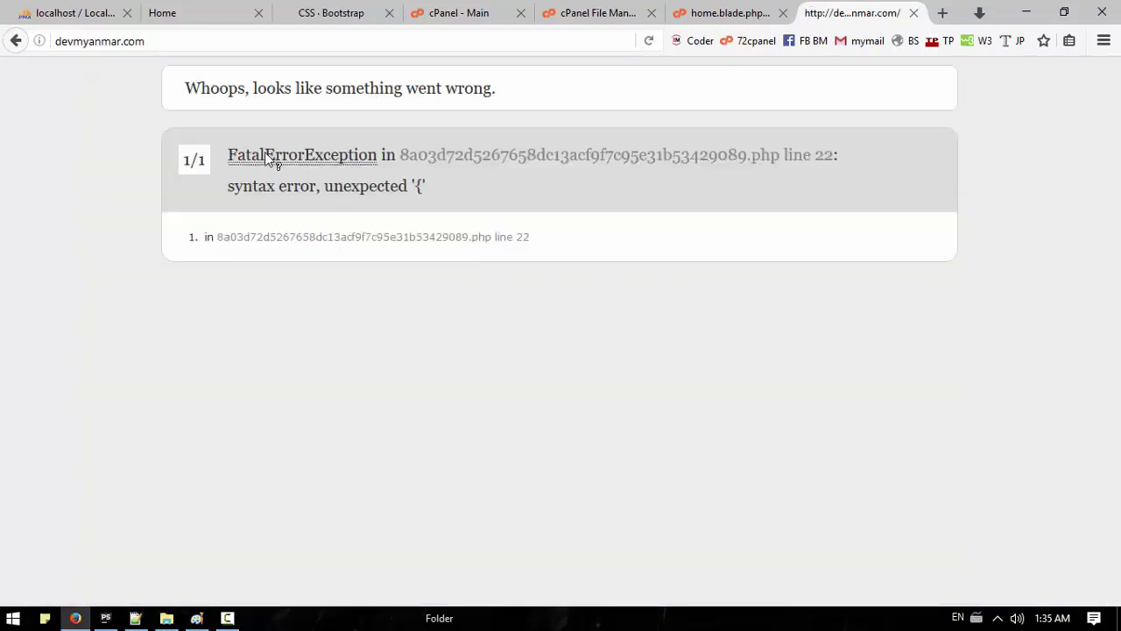
Step: After checking the unexpected '{' error, delete the extra opening and closing braces on line 23
{"action": "double_click", "coordinate": [420, 186]}
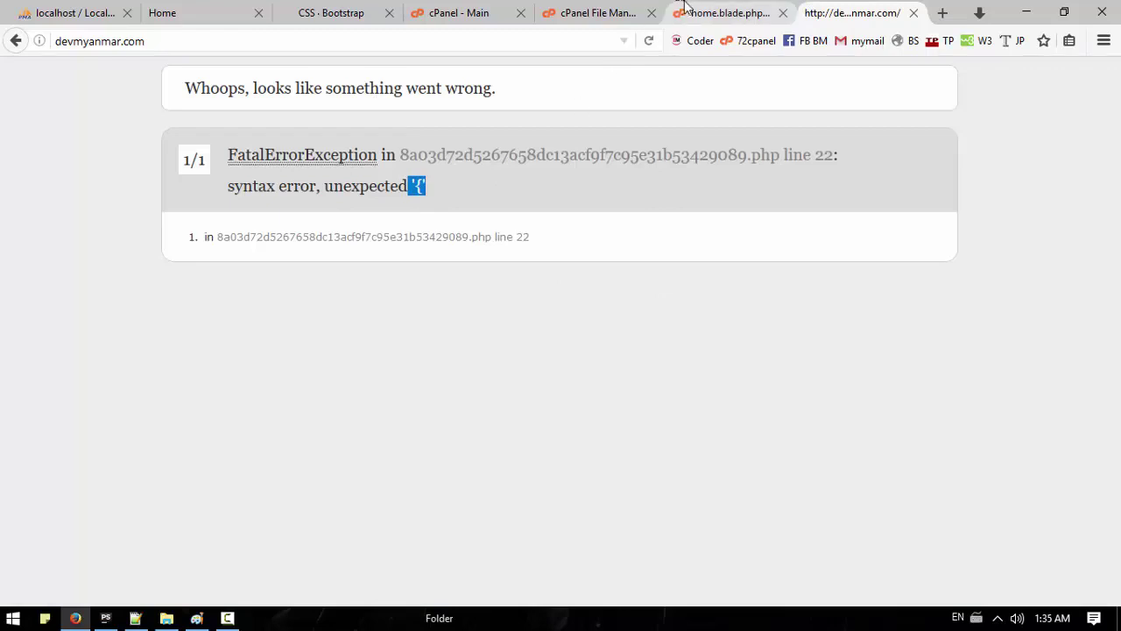
{"action": "left_click", "coordinate": [695, 11]}
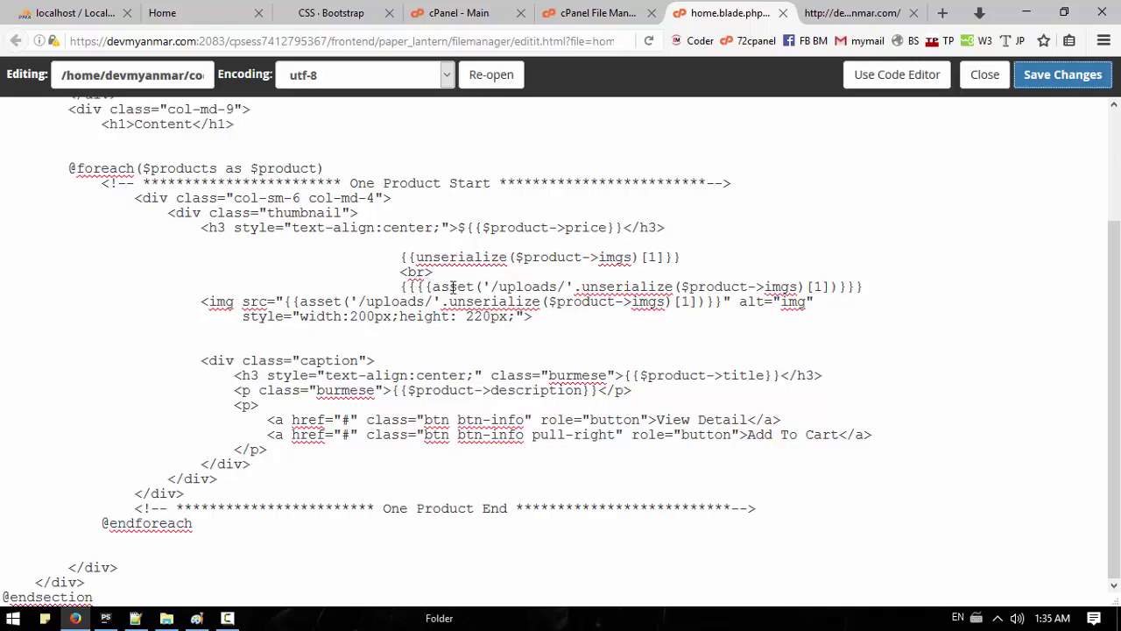
{"action": "left_click", "coordinate": [135, 617]}
{"action": "left_click", "coordinate": [521, 385]}
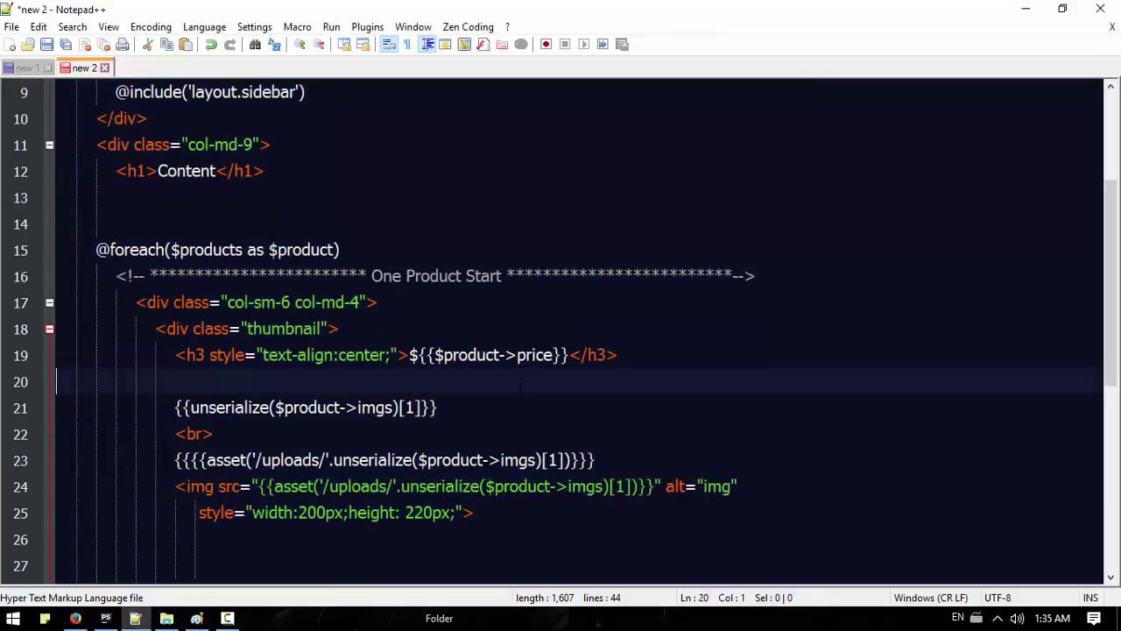
{"action": "left_click", "coordinate": [175, 460]}
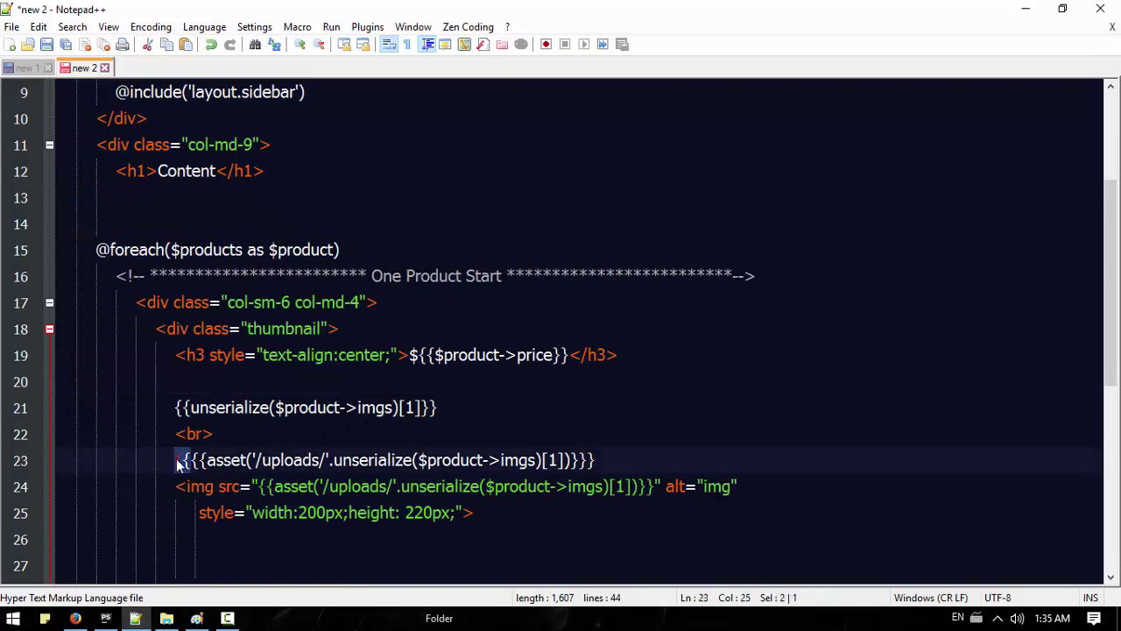
{"action": "key", "text": "Delete"}
{"action": "key", "text": "Delete"}
{"action": "left_click", "coordinate": [578, 460]}
{"action": "key", "text": "BackSpace"}
{"action": "key", "text": "BackSpace"}
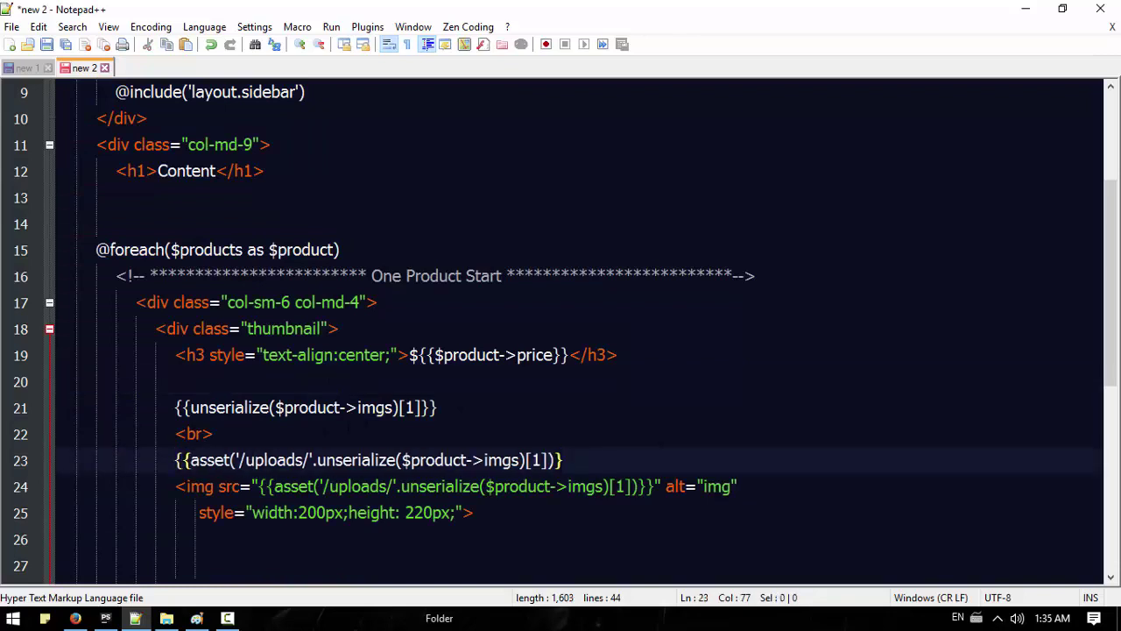
Step: Paste the corrected template over the cPanel editor text, save home.blade.php, and reload the site
{"action": "key", "text": "ctrl+a"}
{"action": "key", "text": "ctrl+c"}
{"action": "left_click", "coordinate": [75, 618]}
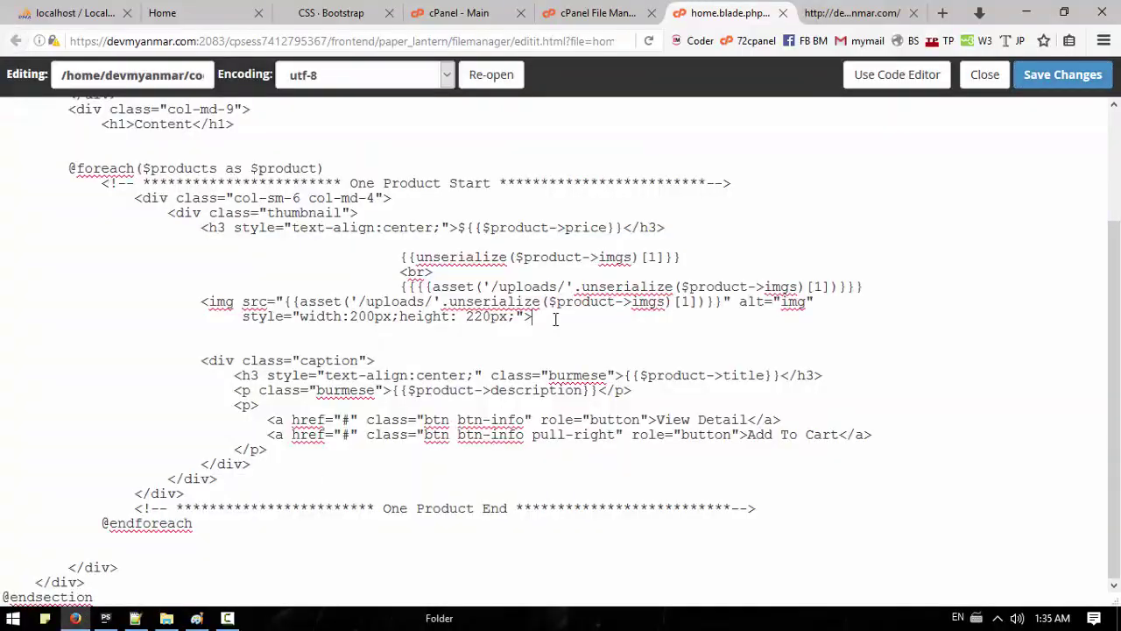
{"action": "key", "text": "ctrl+a"}
{"action": "key", "text": "ctrl+v"}
{"action": "key", "text": "ctrl+s"}
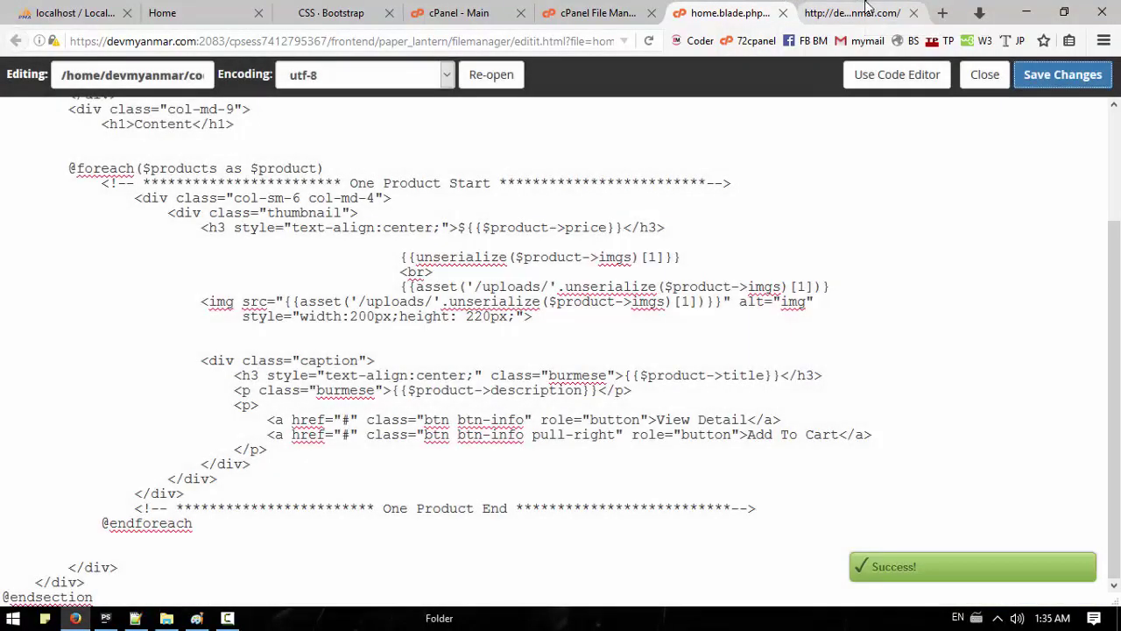
{"action": "left_click", "coordinate": [864, 11]}
{"action": "left_click", "coordinate": [649, 42]}
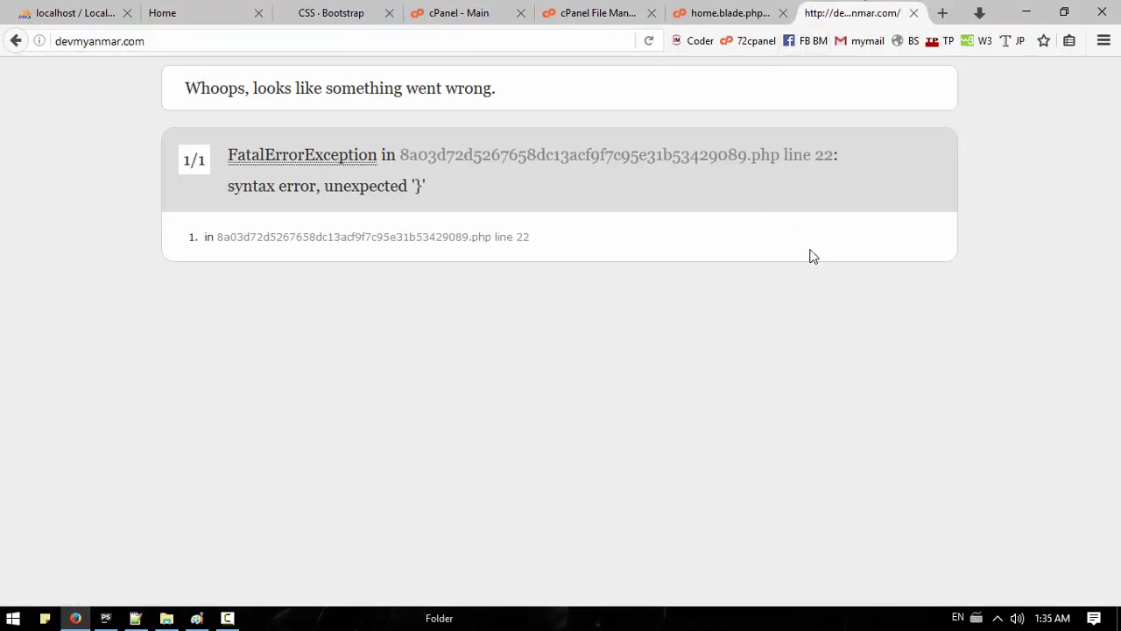
Step: Return to the Notepad++ draft with the cursor at the end of line 23
{"action": "left_click", "coordinate": [136, 618]}
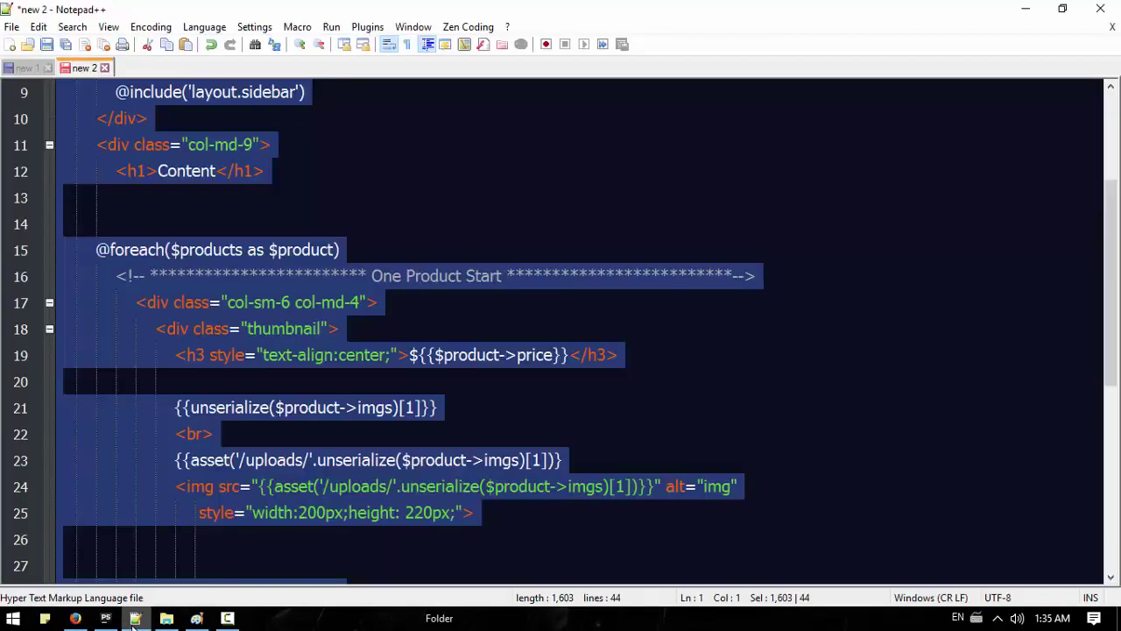
{"action": "left_click", "coordinate": [578, 418]}
{"action": "left_click", "coordinate": [579, 465]}
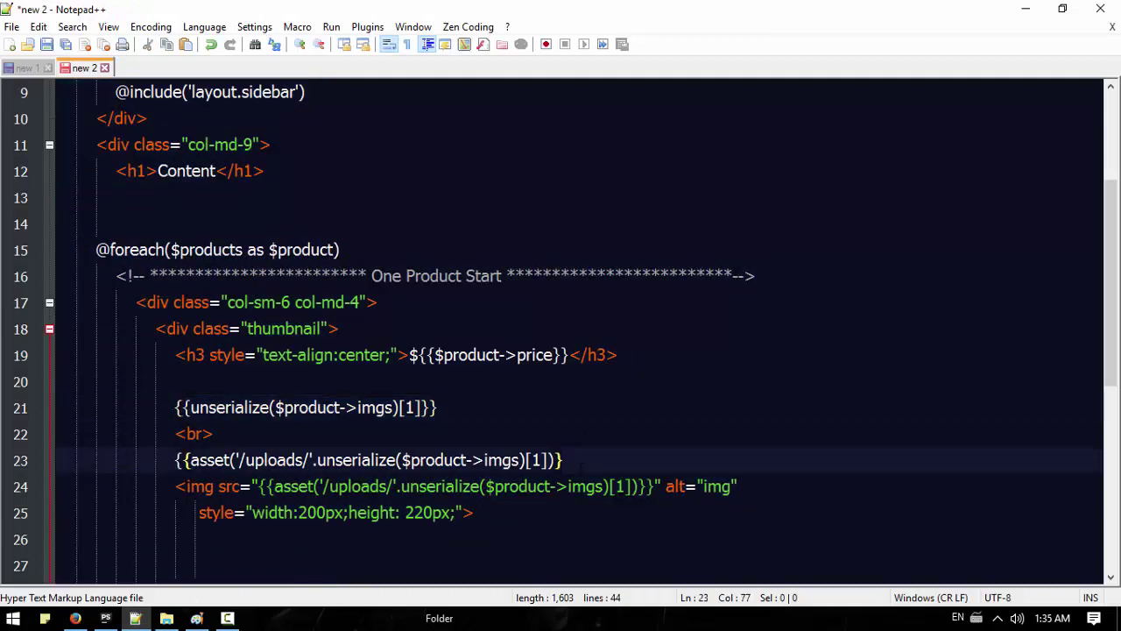